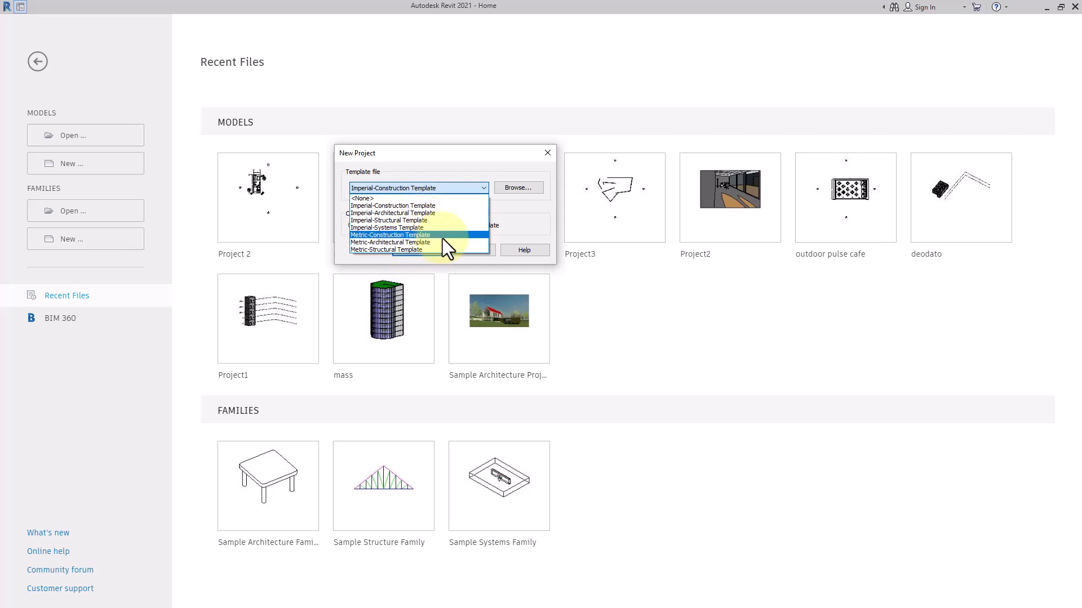
Create a new project from the Metric-Architectural Template.
{"action": "left_click", "coordinate": [442, 242]}
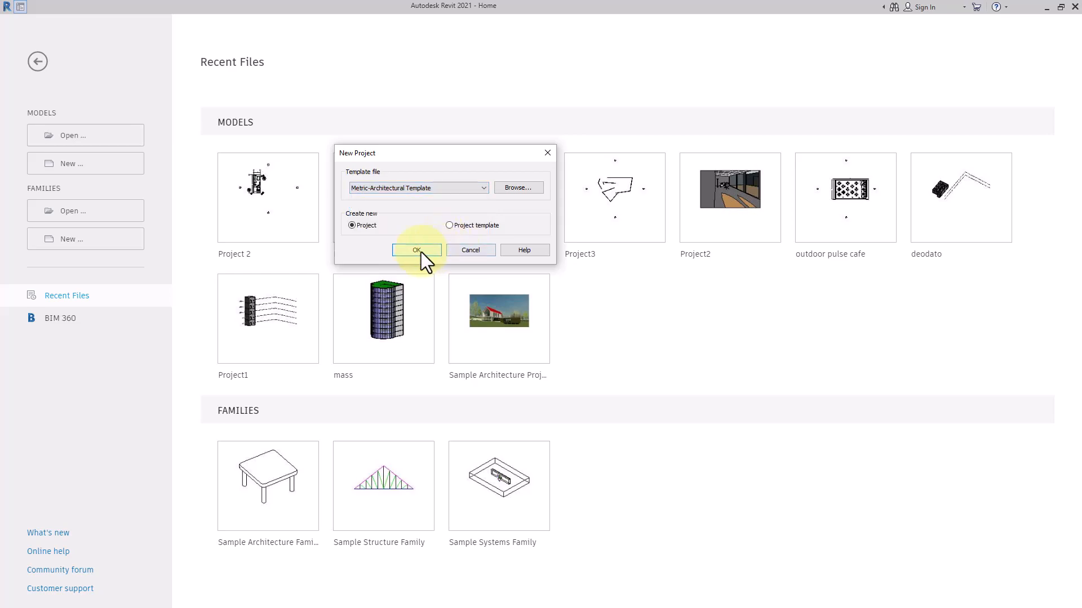
{"action": "left_click", "coordinate": [421, 252]}
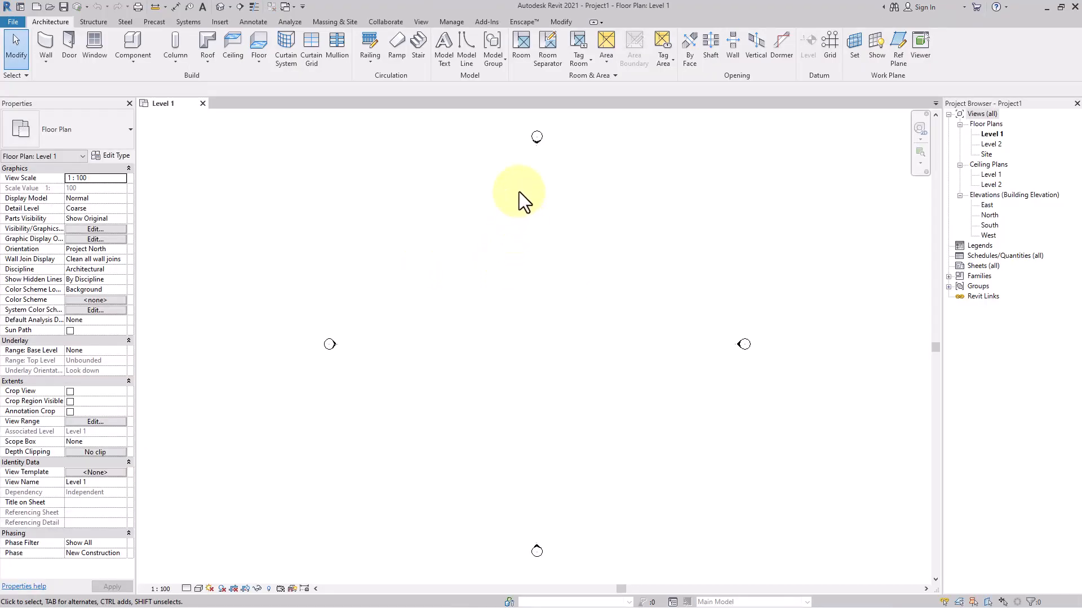
{"action": "scroll", "coordinate": [519, 191], "scroll_direction": "up", "scroll_amount": 1}
{"action": "key", "text": "alt"}
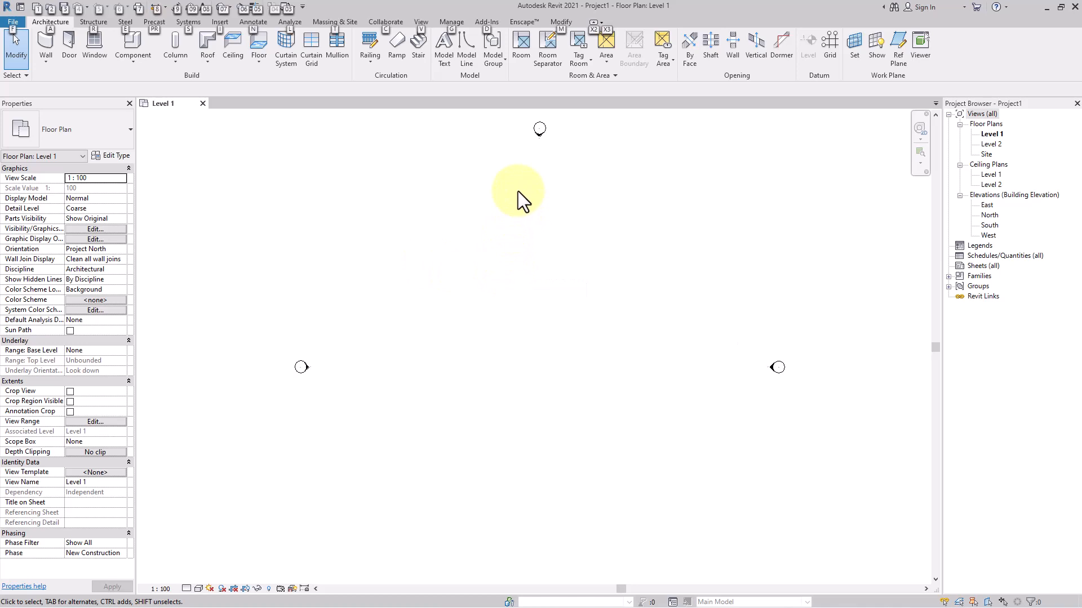
{"action": "left_click", "coordinate": [561, 22]}
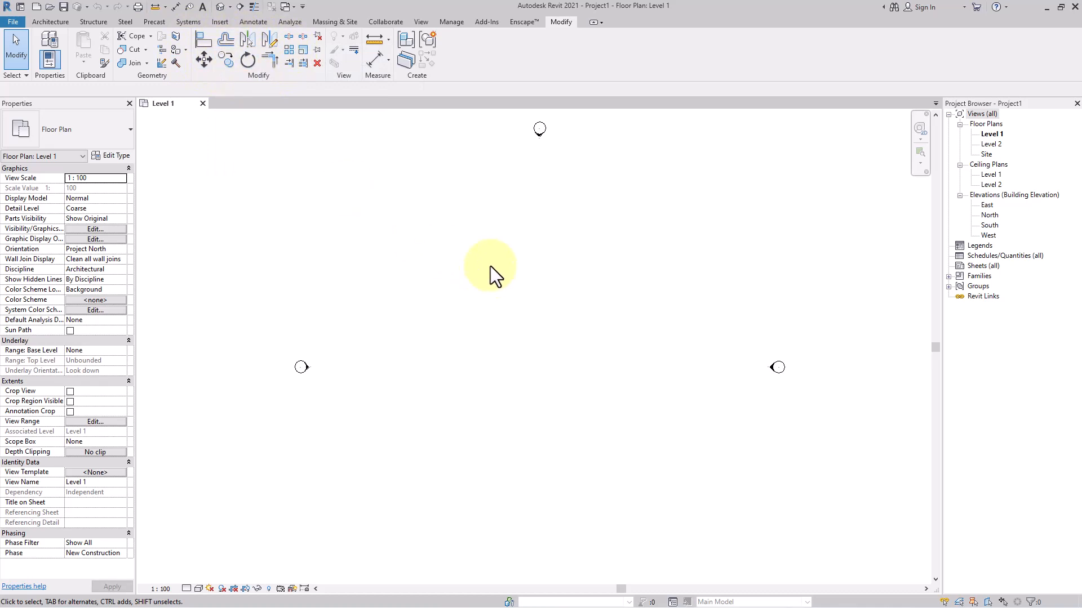
Draw two connected Generic - 200mm architectural walls: a horizontal one about 15100 mm long and a shorter vertical one down from its right end.
{"action": "left_click", "coordinate": [55, 23]}
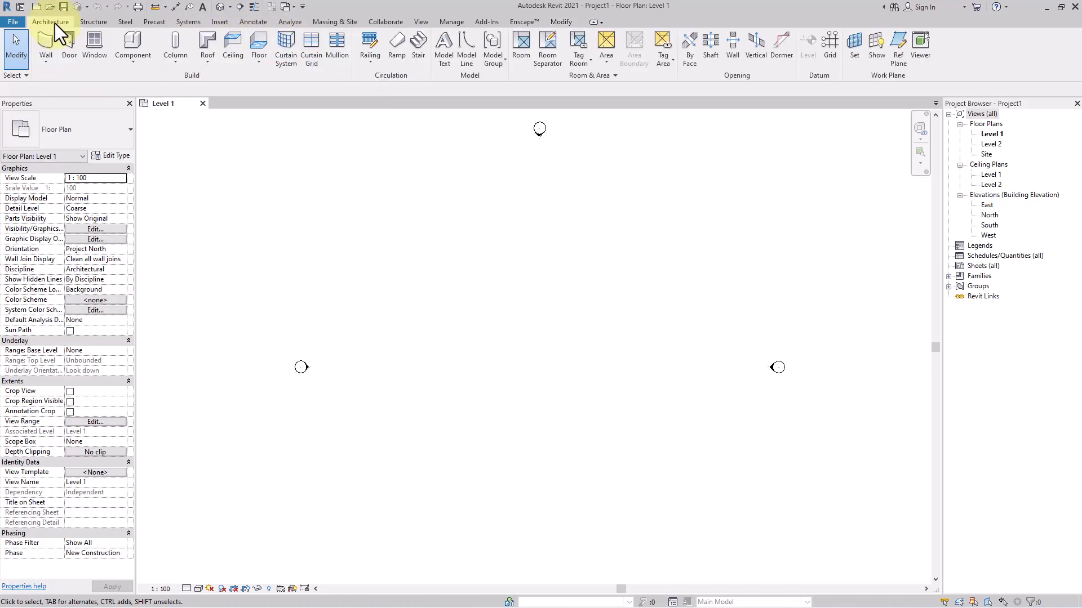
{"action": "left_click", "coordinate": [46, 61]}
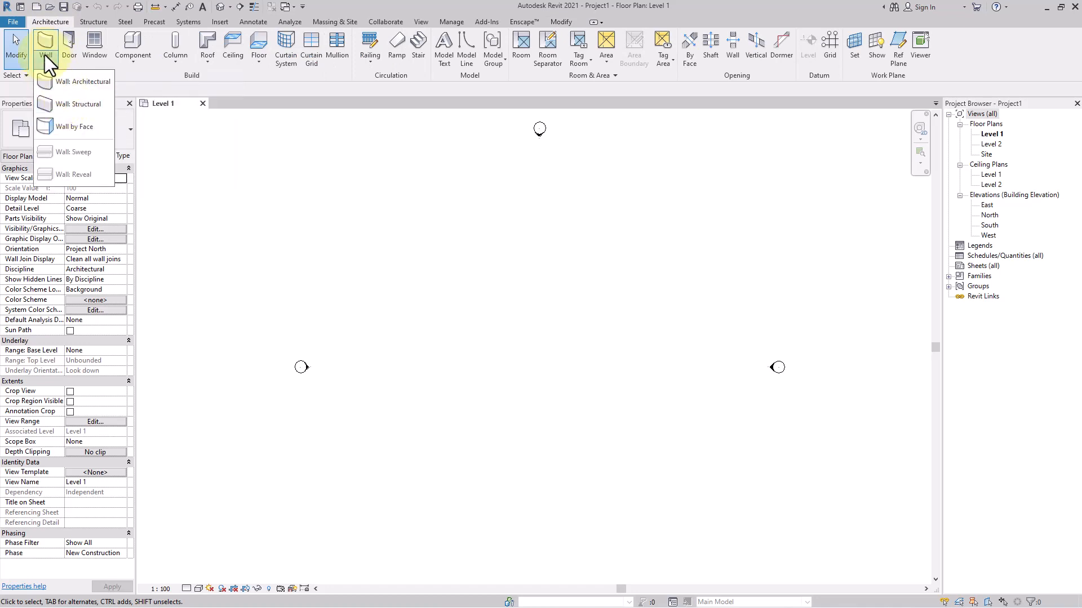
{"action": "left_click", "coordinate": [80, 82]}
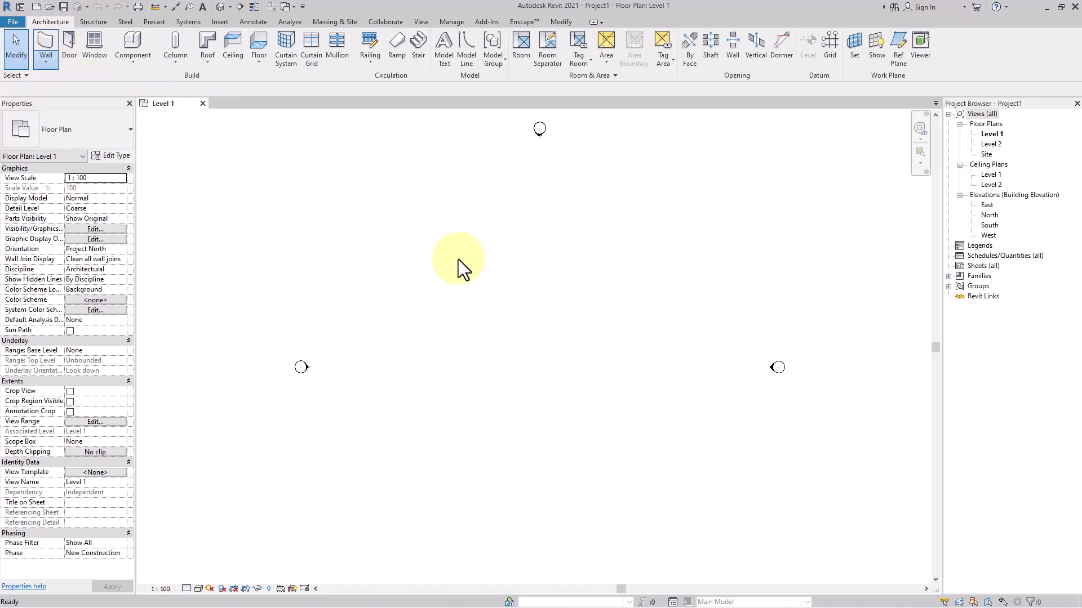
{"action": "left_click", "coordinate": [406, 256]}
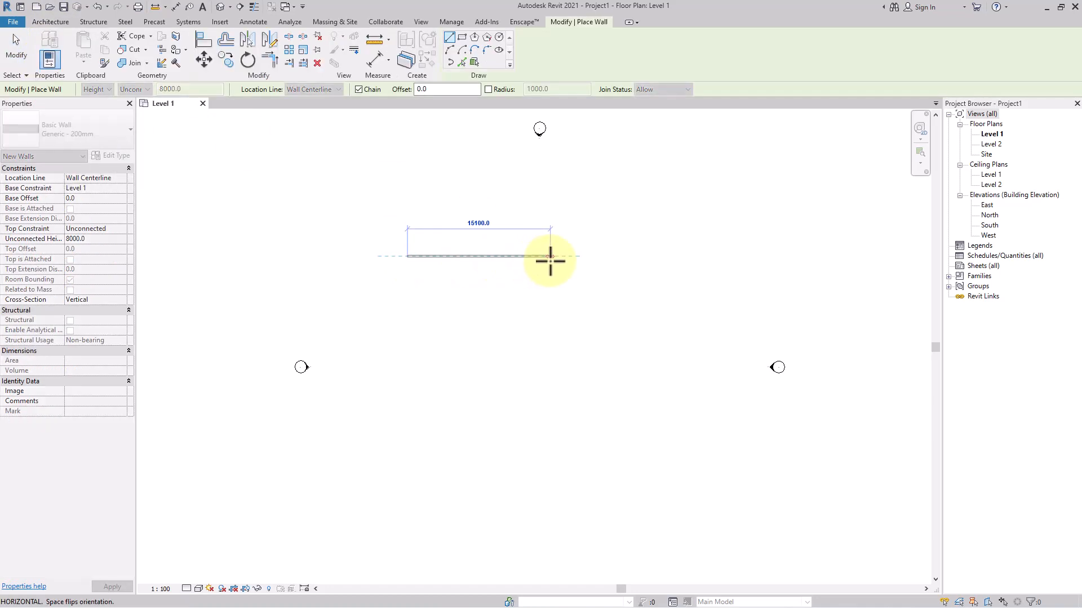
{"action": "left_click", "coordinate": [550, 256]}
{"action": "left_click", "coordinate": [551, 307]}
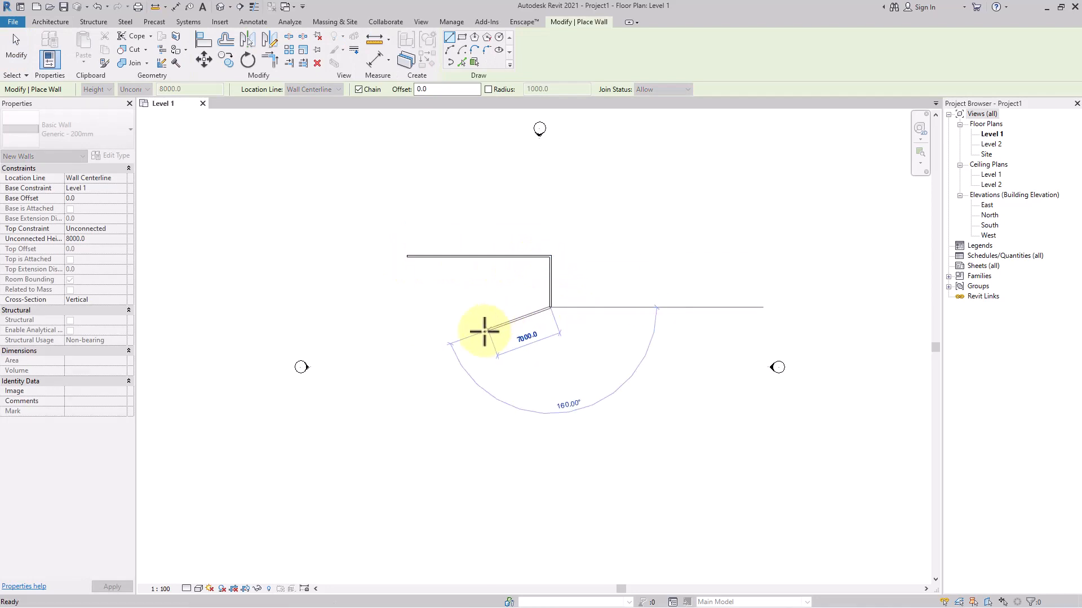
{"action": "key", "text": "Escape"}
Draw a short separate horizontal wall below the L-shaped walls and a short vertical wall to the right of the corner.
{"action": "left_click", "coordinate": [459, 325]}
{"action": "left_click", "coordinate": [522, 325]}
{"action": "key", "text": "Escape"}
{"action": "left_click", "coordinate": [582, 271]}
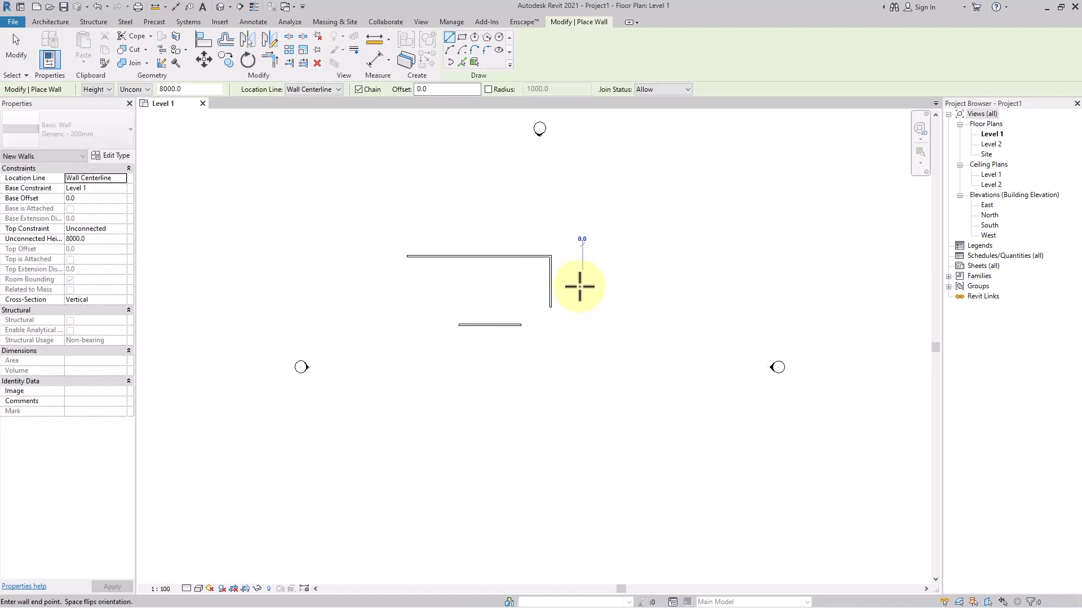
{"action": "left_click", "coordinate": [582, 325]}
{"action": "key", "text": "Escape"}
Add a longer vertical wall running down near the L's lower end and a short horizontal wall inside the L, ending wall placement.
{"action": "left_click", "coordinate": [534, 302]}
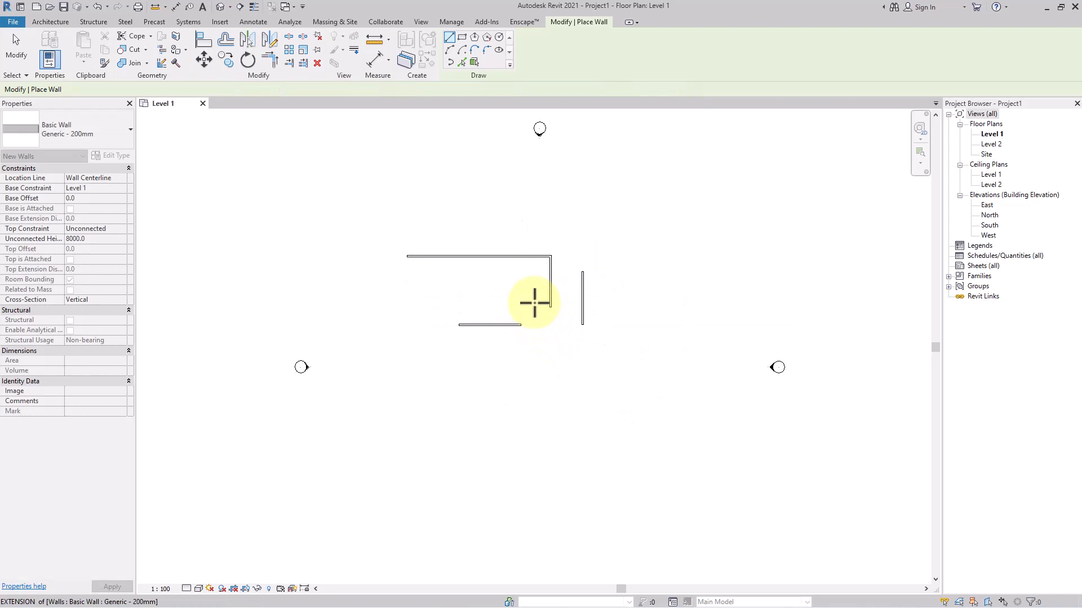
{"action": "left_click", "coordinate": [534, 383]}
{"action": "key", "text": "Escape"}
{"action": "left_click", "coordinate": [465, 279]}
{"action": "left_click", "coordinate": [526, 278]}
{"action": "key", "text": "Escape"}
{"action": "scroll", "coordinate": [472, 300], "scroll_direction": "up", "scroll_amount": 1}
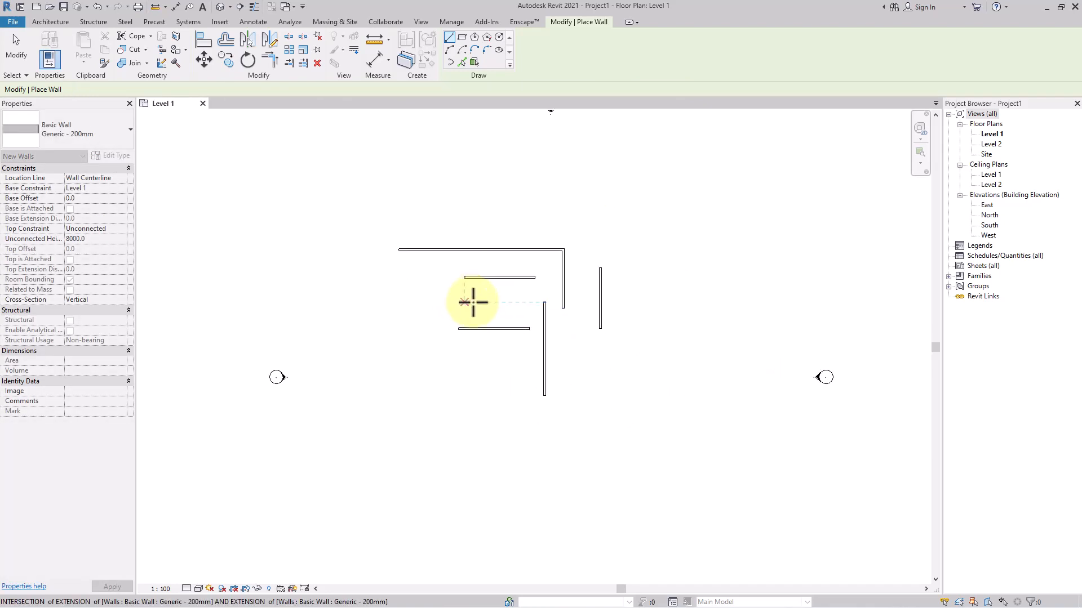
{"action": "scroll", "coordinate": [472, 302], "scroll_direction": "up", "scroll_amount": 3}
{"action": "key", "text": "Escape"}
{"action": "key", "text": "Escape"}
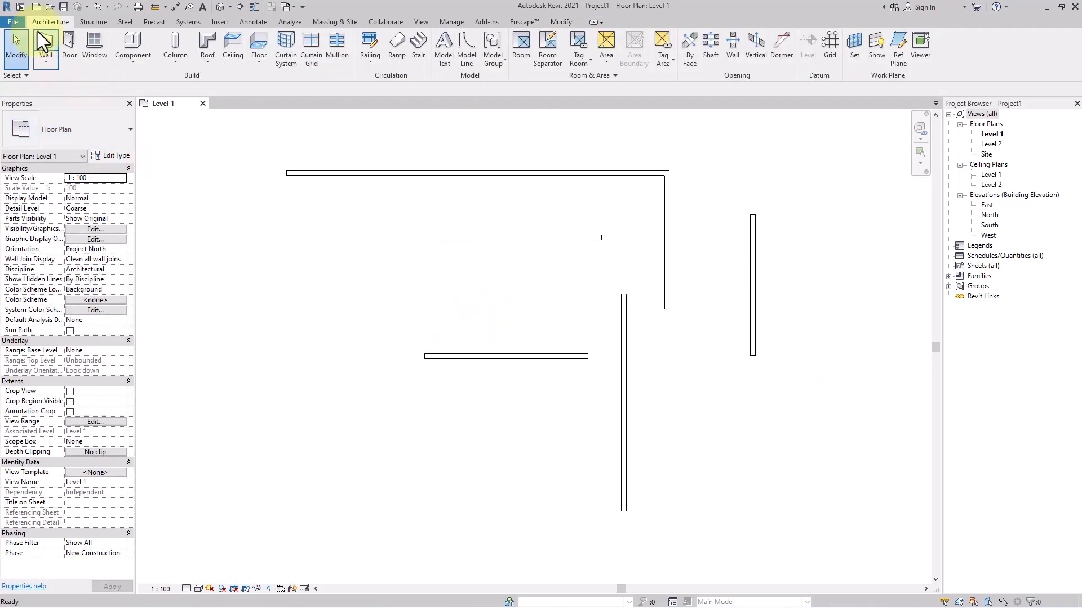
Place four M_Desk 1525 x 762mm components: one between the two upper horizontal walls and three between the two short horizontal walls.
{"action": "left_click", "coordinate": [133, 65]}
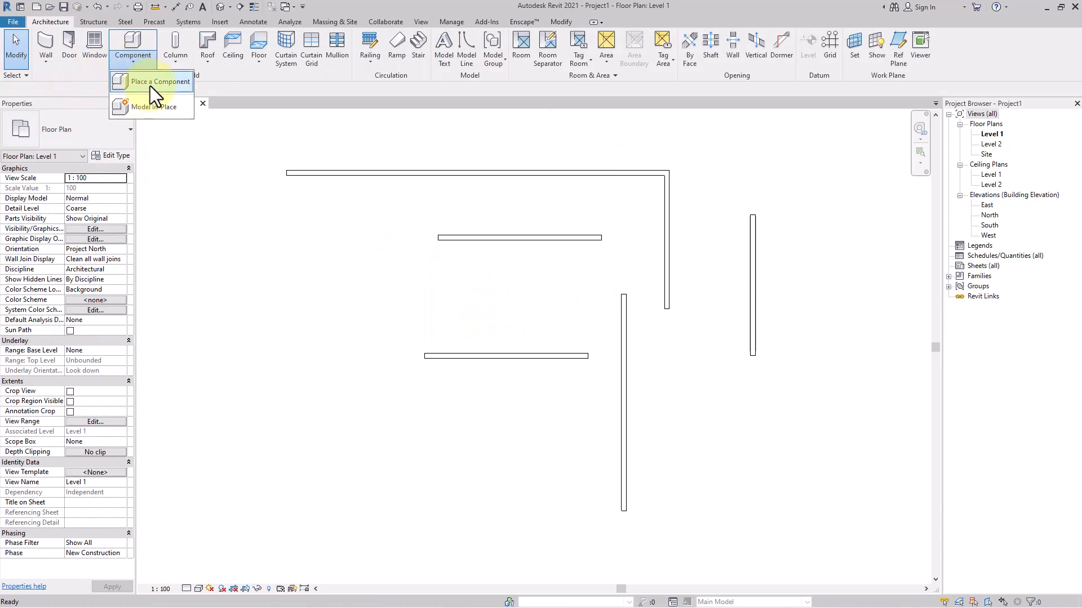
{"action": "left_click", "coordinate": [150, 84]}
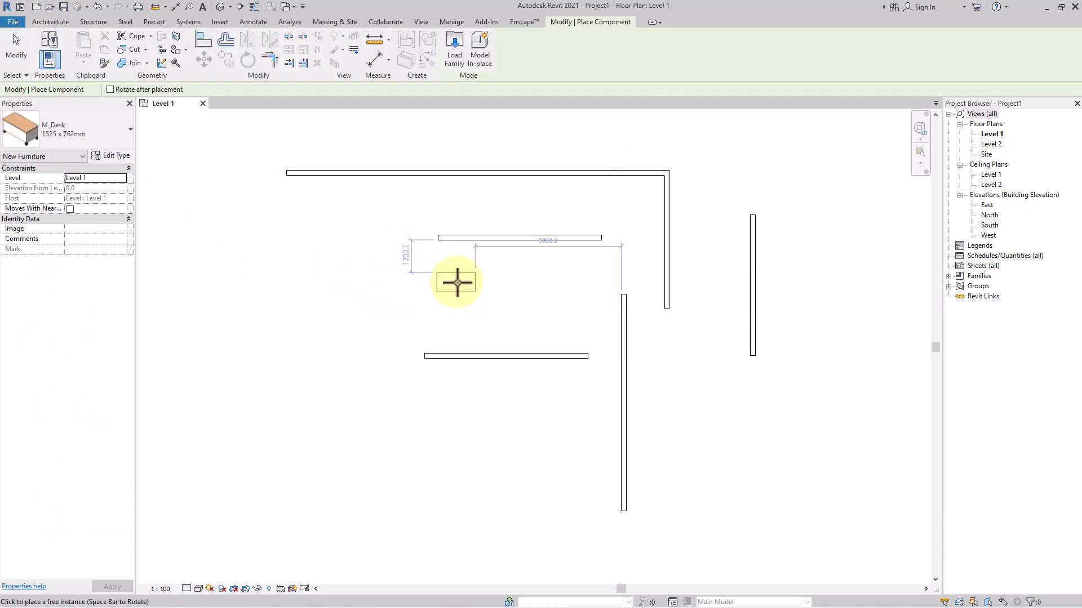
{"action": "left_click", "coordinate": [456, 282]}
{"action": "left_click", "coordinate": [413, 317]}
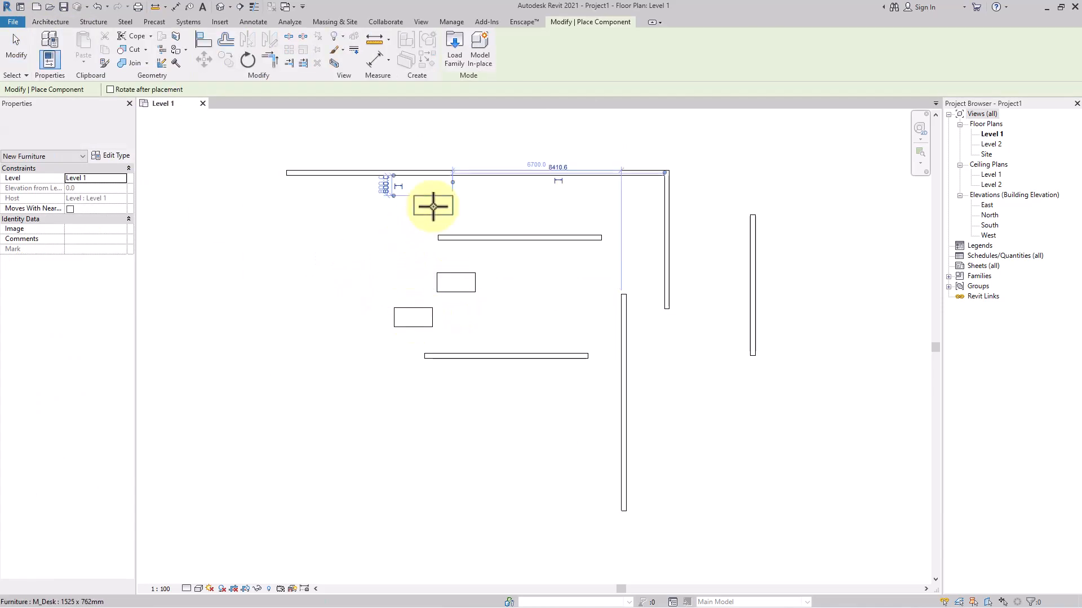
{"action": "left_click", "coordinate": [433, 206]}
{"action": "left_click", "coordinate": [541, 317]}
{"action": "key", "text": "Escape"}
{"action": "key", "text": "Escape"}
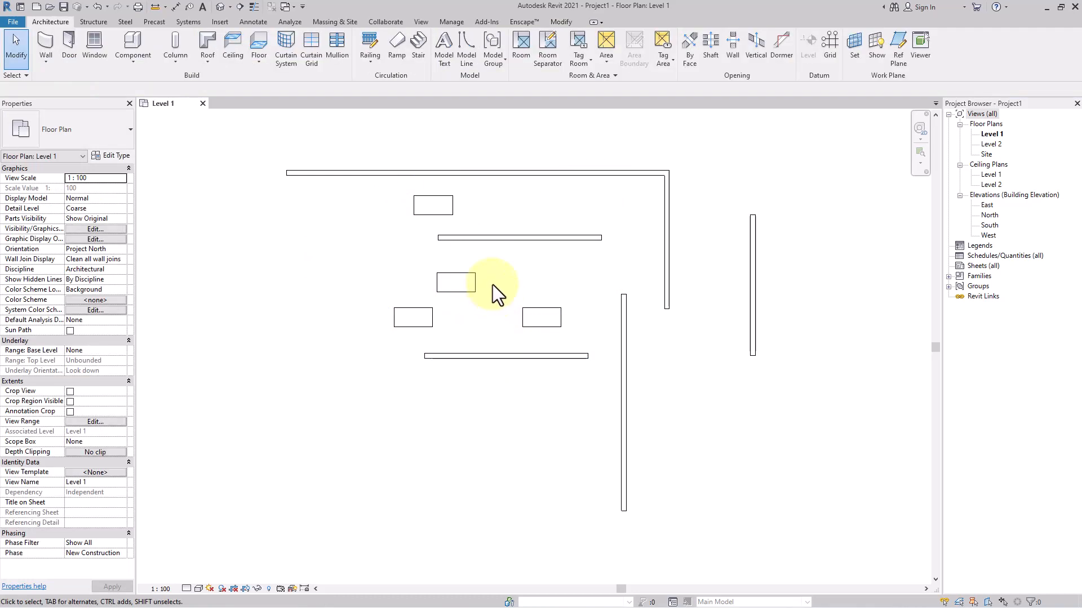
Move the topmost desk 3000 mm horizontally to the right, using its lower edge for the base point.
{"action": "scroll", "coordinate": [493, 285], "scroll_direction": "up", "scroll_amount": 3}
{"action": "middle_click_drag", "start_coordinate": [496, 282], "coordinate": [507, 297]}
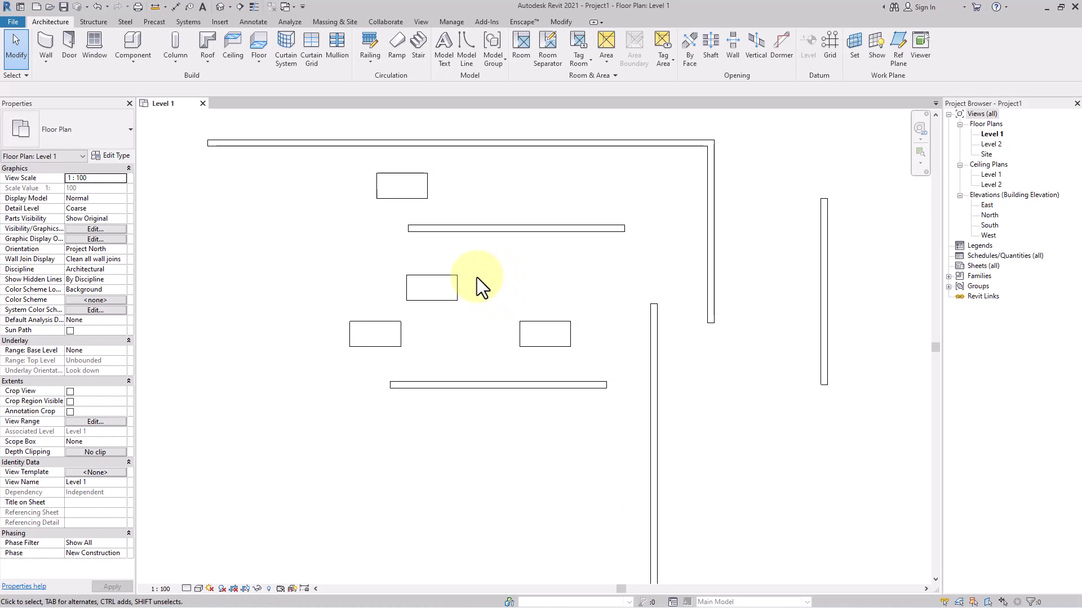
{"action": "left_click", "coordinate": [420, 197]}
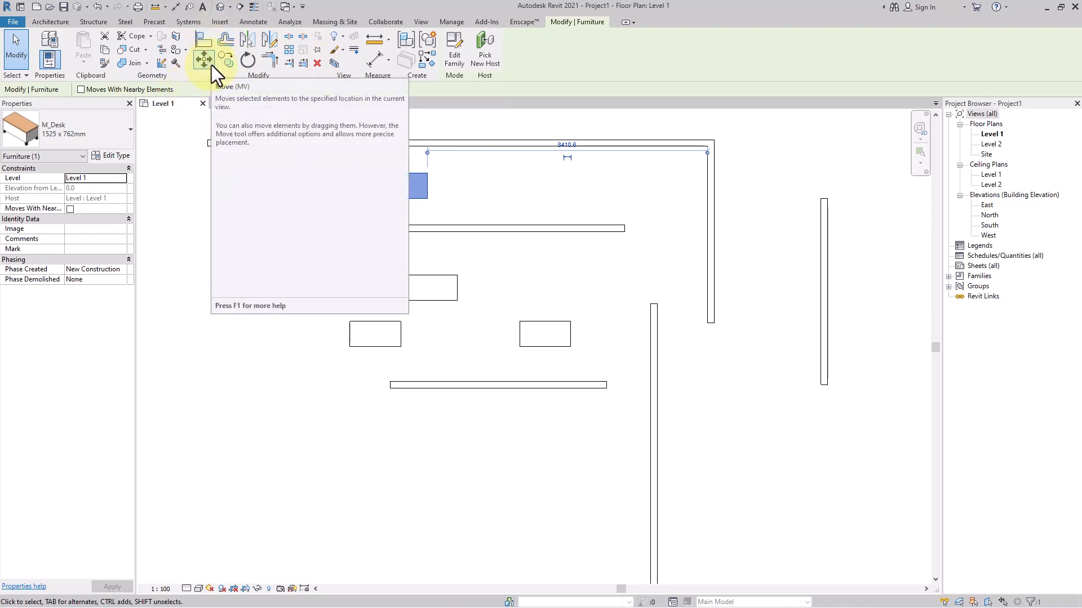
{"action": "left_click", "coordinate": [473, 184]}
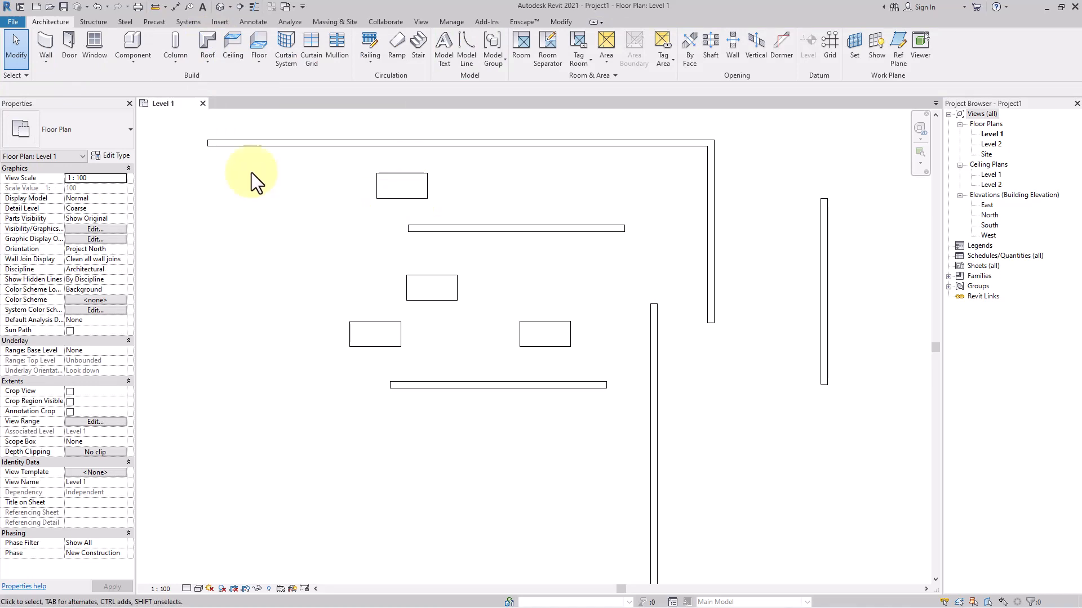
{"action": "left_click", "coordinate": [397, 197]}
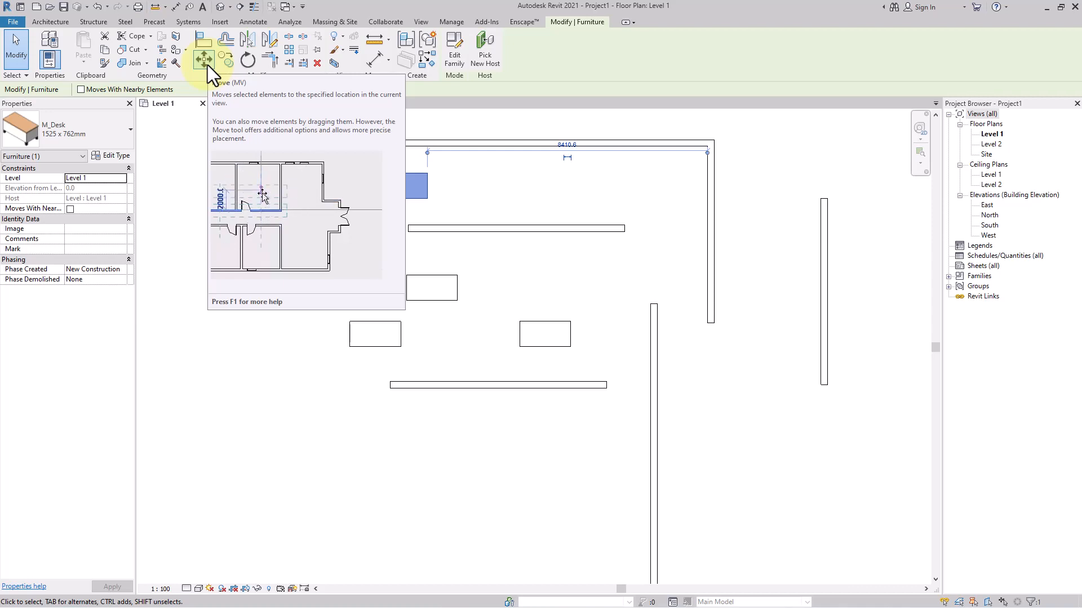
{"action": "left_click", "coordinate": [207, 63]}
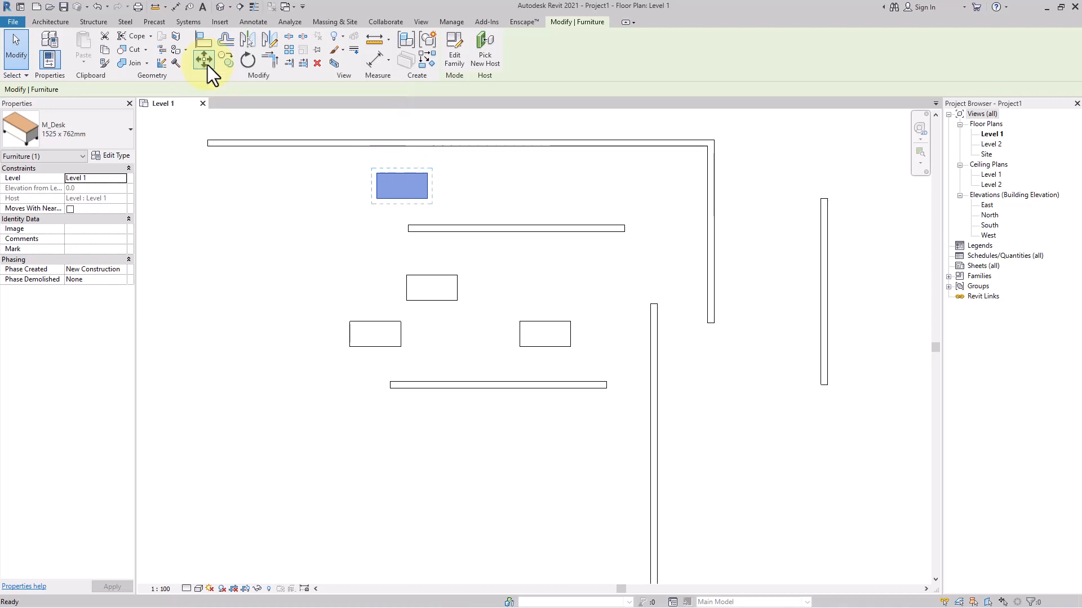
{"action": "left_click", "coordinate": [391, 202]}
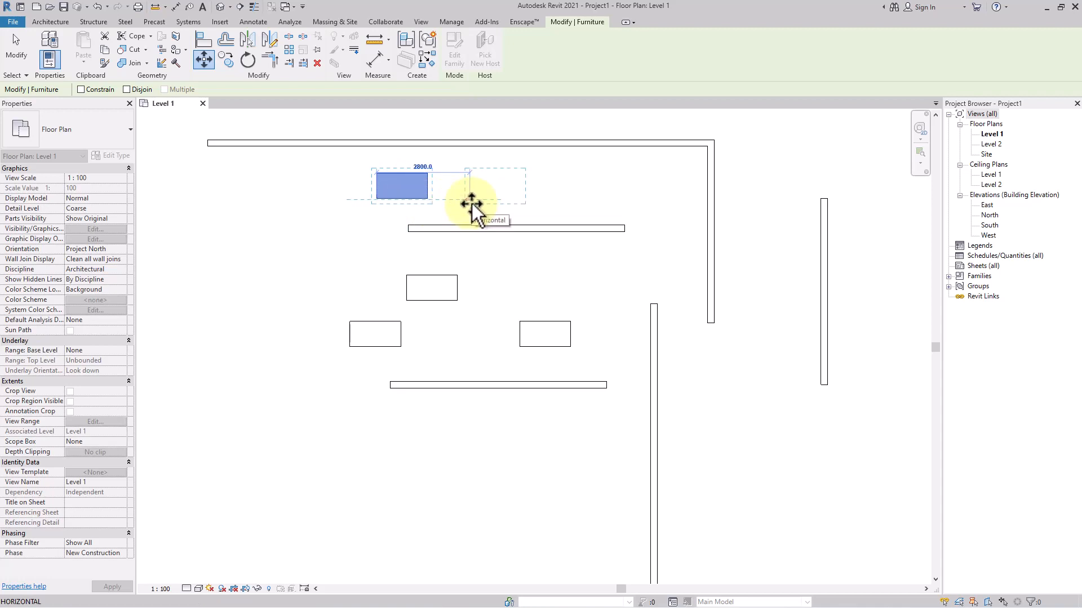
{"action": "type", "text": "3000"}
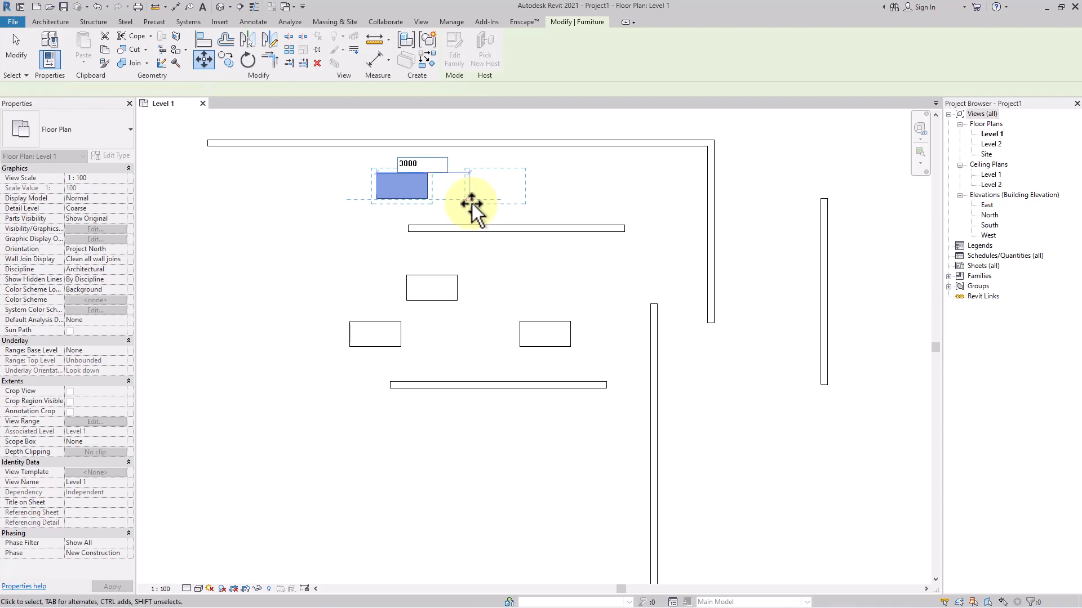
{"action": "key", "text": "Return"}
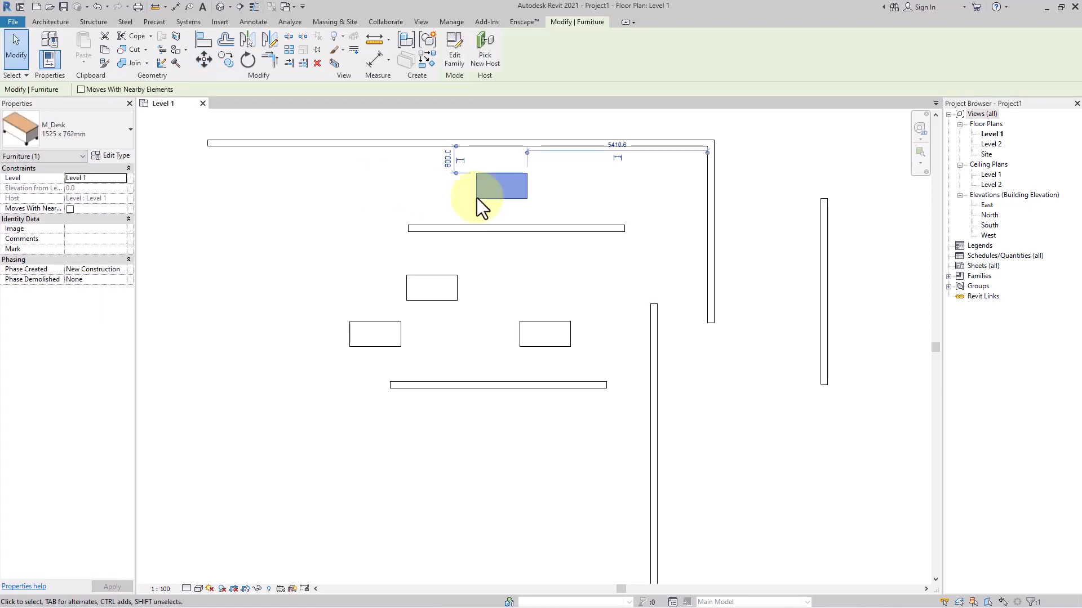
{"action": "left_click", "coordinate": [530, 208]}
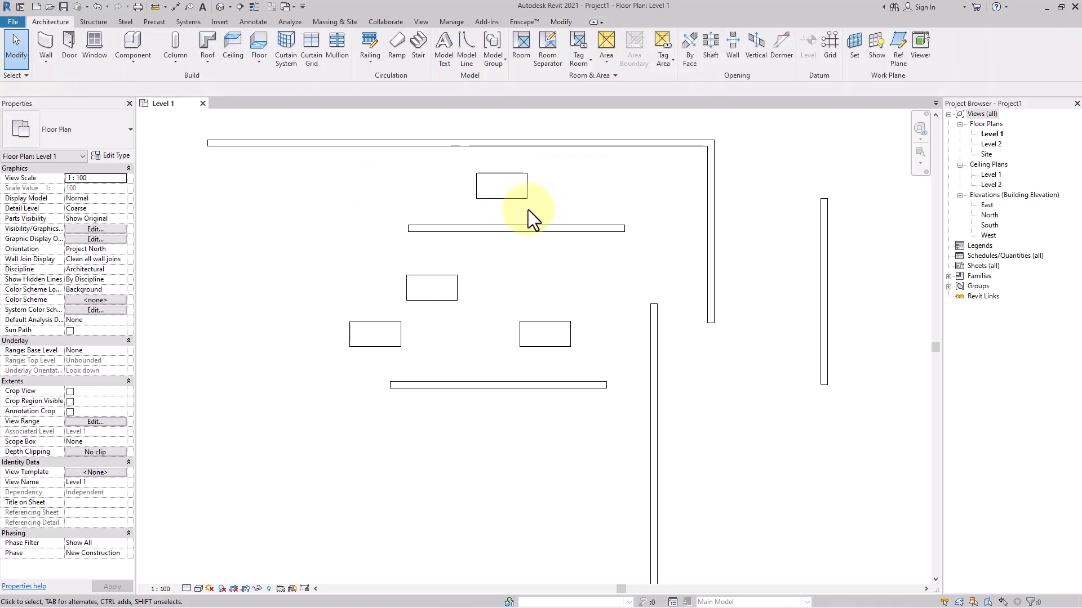
Move the topmost desk from its upper right corner about 2600 mm further right towards the vertical wall.
{"action": "left_click", "coordinate": [521, 199]}
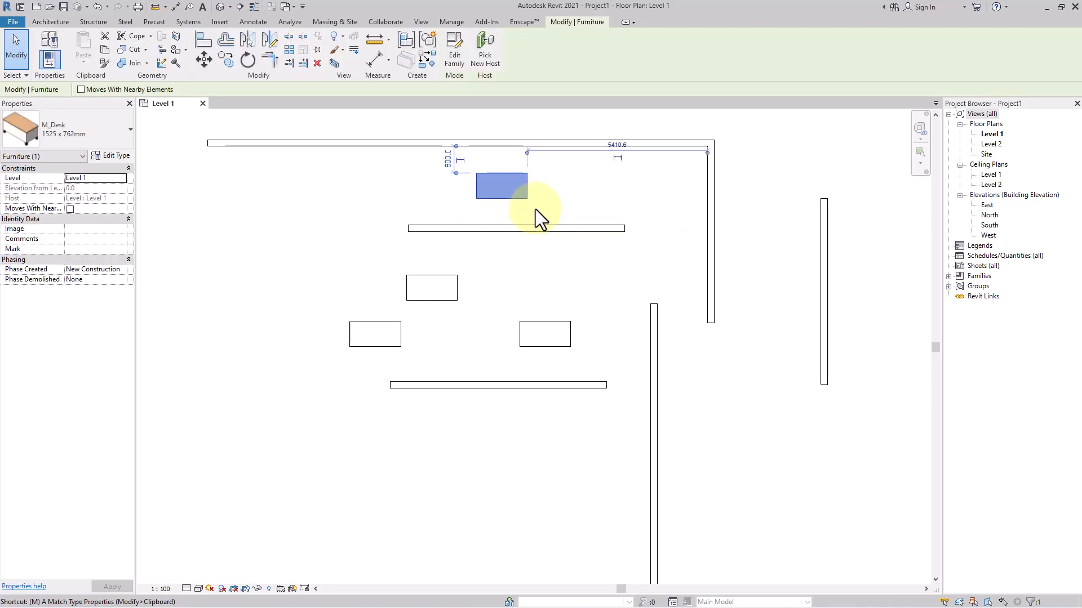
{"action": "key", "text": "m"}
{"action": "key", "text": "v"}
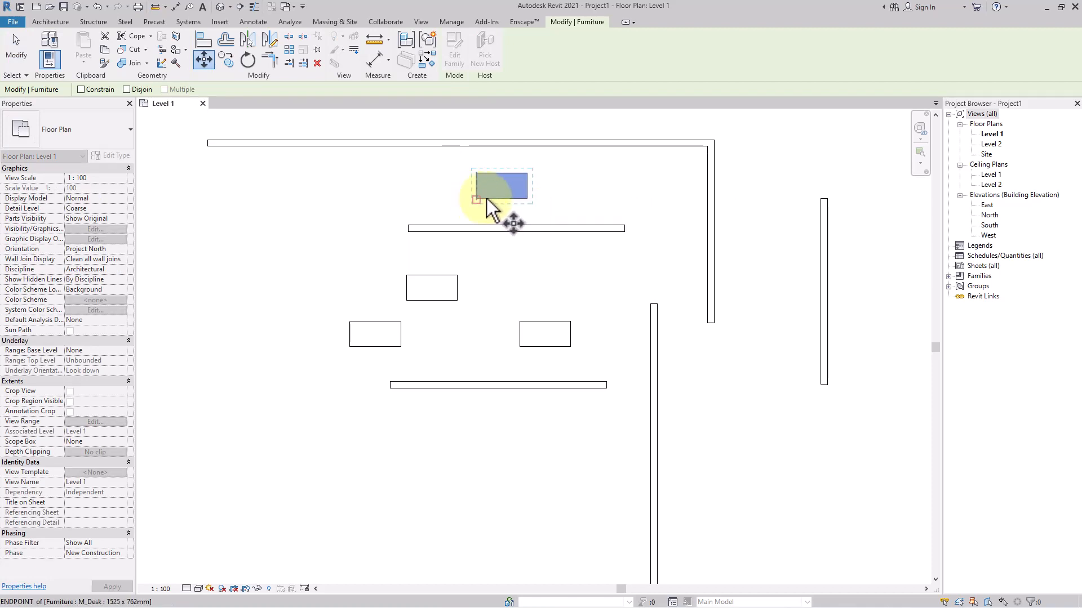
{"action": "left_click", "coordinate": [526, 171]}
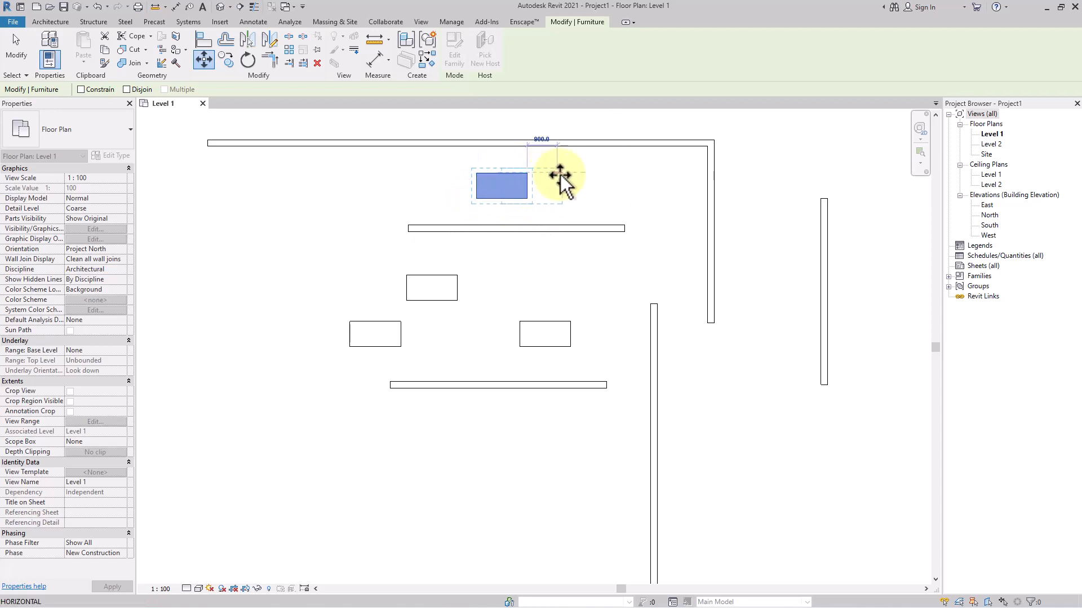
{"action": "left_click", "coordinate": [614, 172]}
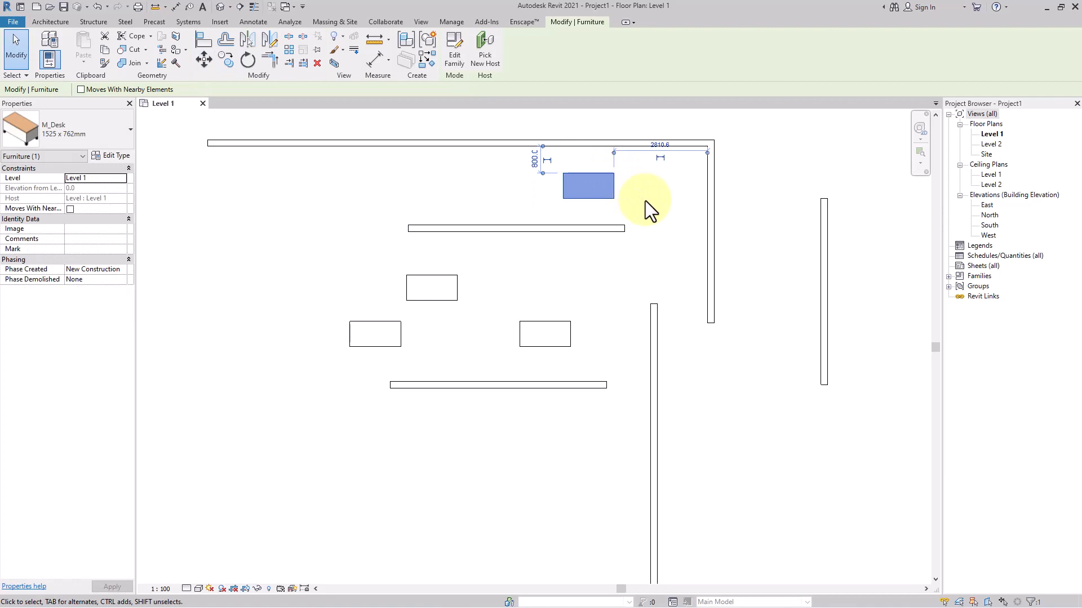
{"action": "left_click", "coordinate": [535, 190]}
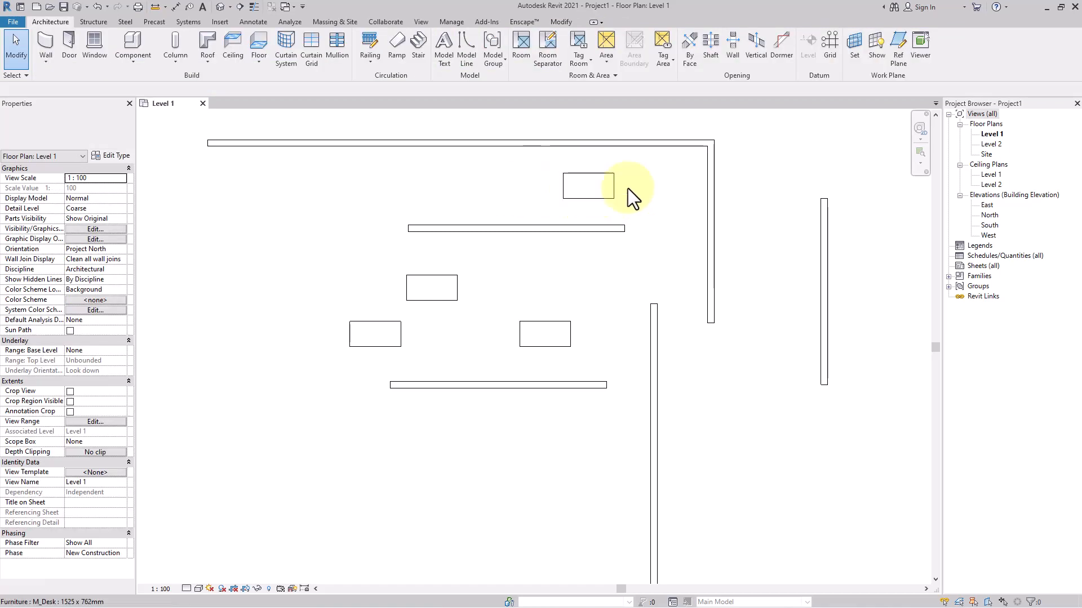
Move the topmost desk about 7500 mm to the left from its lower left corner with the Constrain option enabled.
{"action": "left_click", "coordinate": [594, 188]}
{"action": "left_click", "coordinate": [210, 65]}
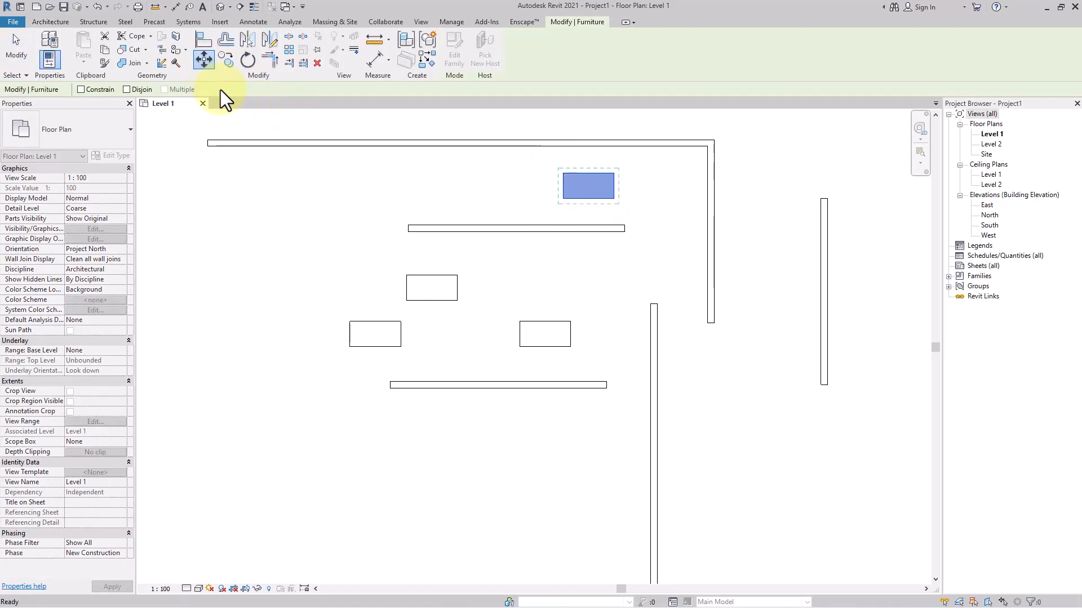
{"action": "left_click", "coordinate": [81, 90]}
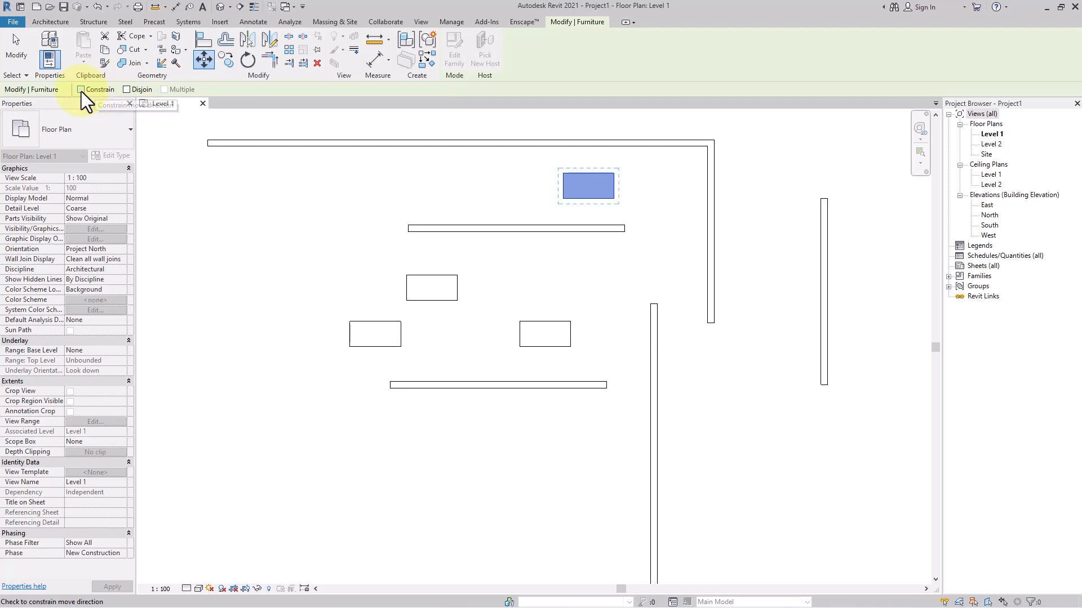
{"action": "left_click", "coordinate": [563, 198]}
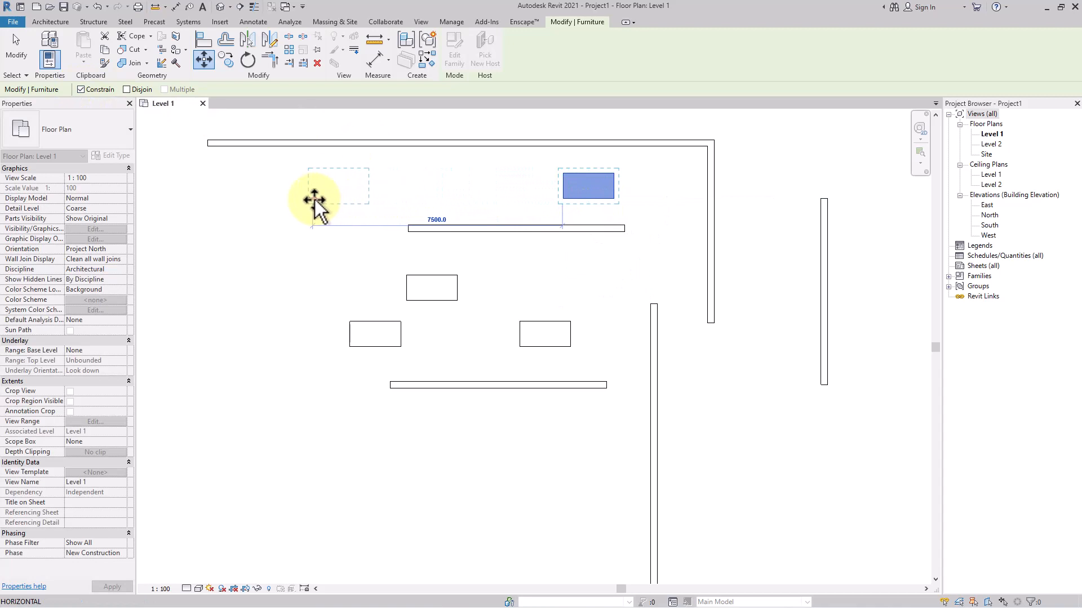
{"action": "left_click", "coordinate": [314, 198]}
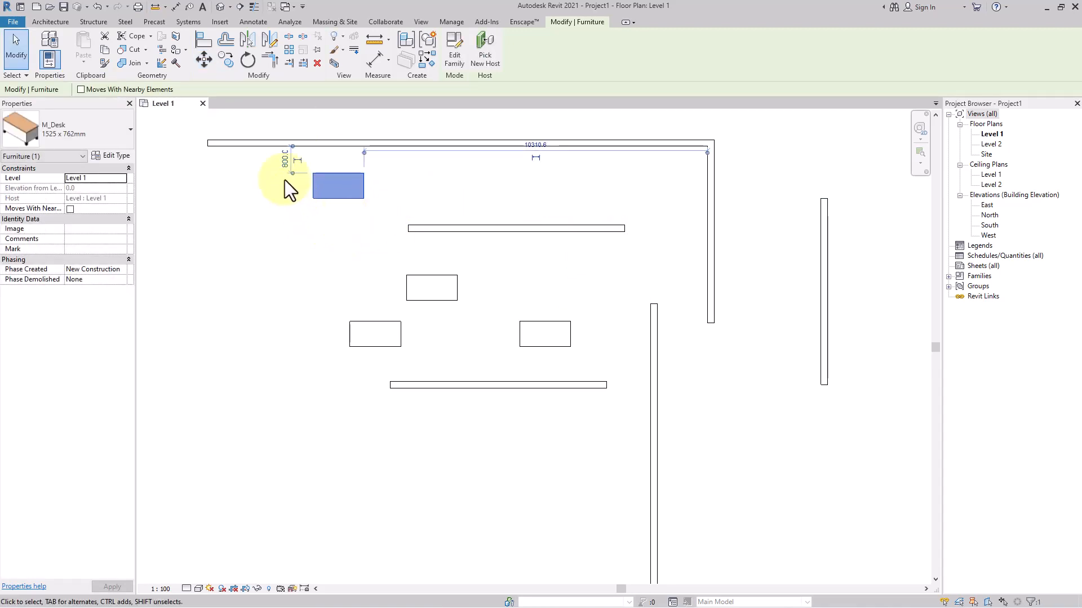
Move the topmost desk 4200 mm to the right from its lower right corner with the Constrain option enabled.
{"action": "left_click", "coordinate": [362, 211]}
{"action": "left_click", "coordinate": [337, 191]}
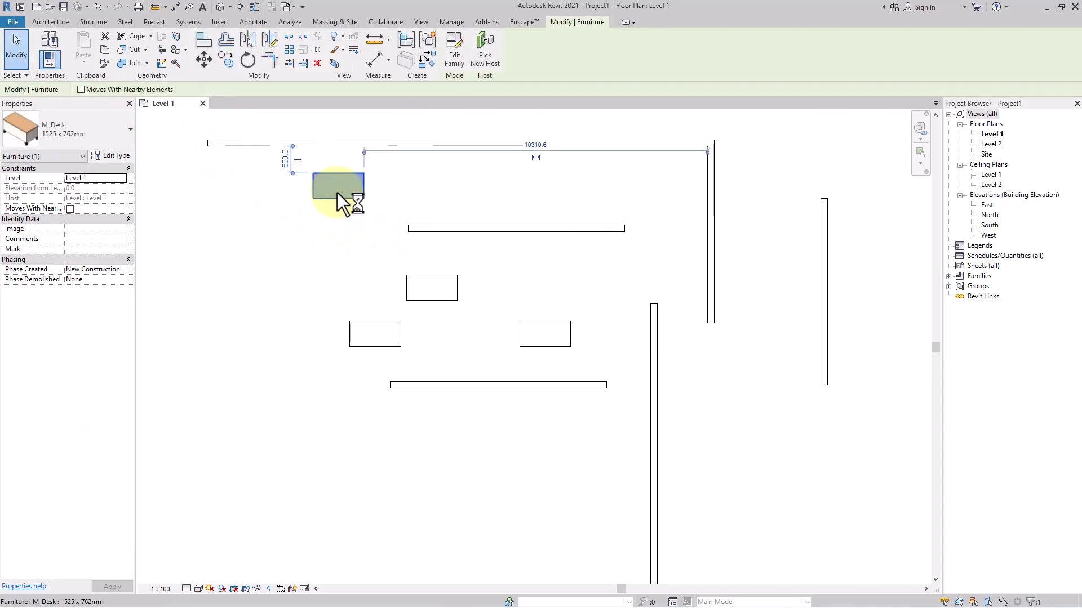
{"action": "left_click", "coordinate": [208, 63]}
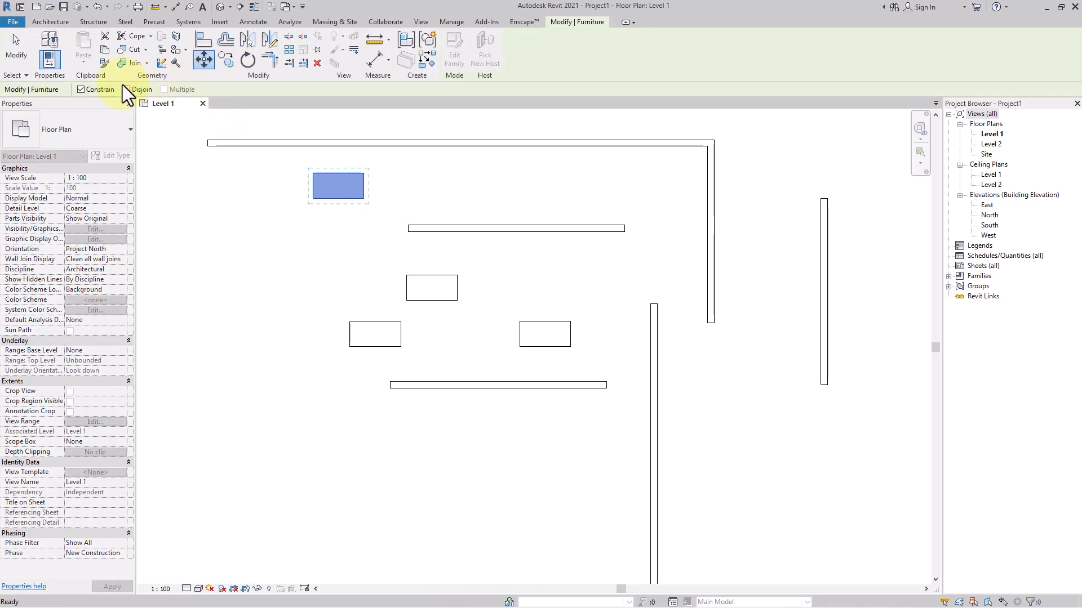
{"action": "left_click", "coordinate": [361, 196]}
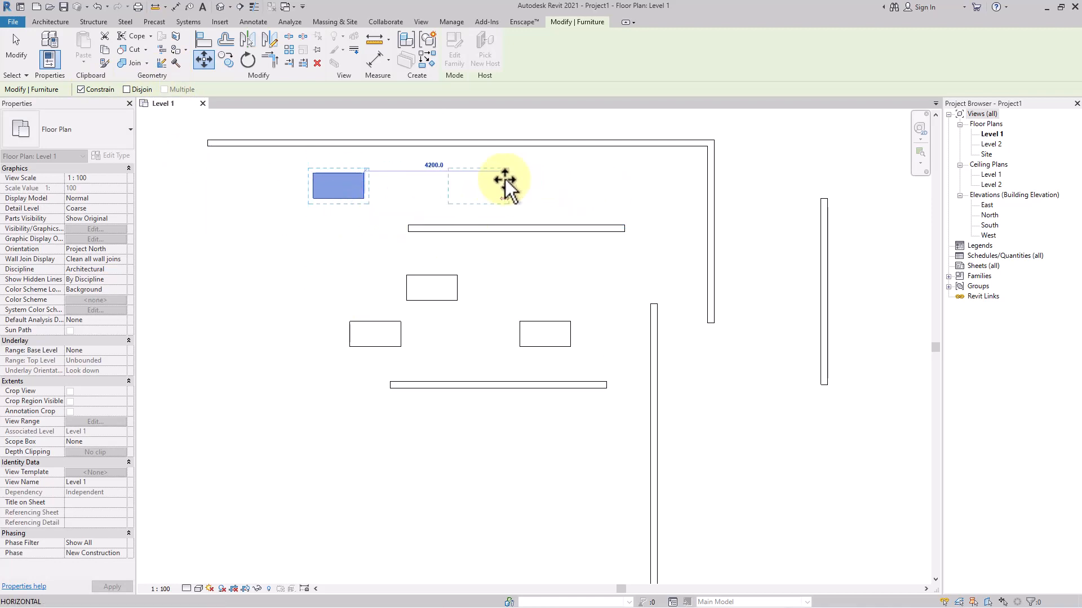
{"action": "left_click", "coordinate": [506, 179]}
{"action": "left_click", "coordinate": [552, 196]}
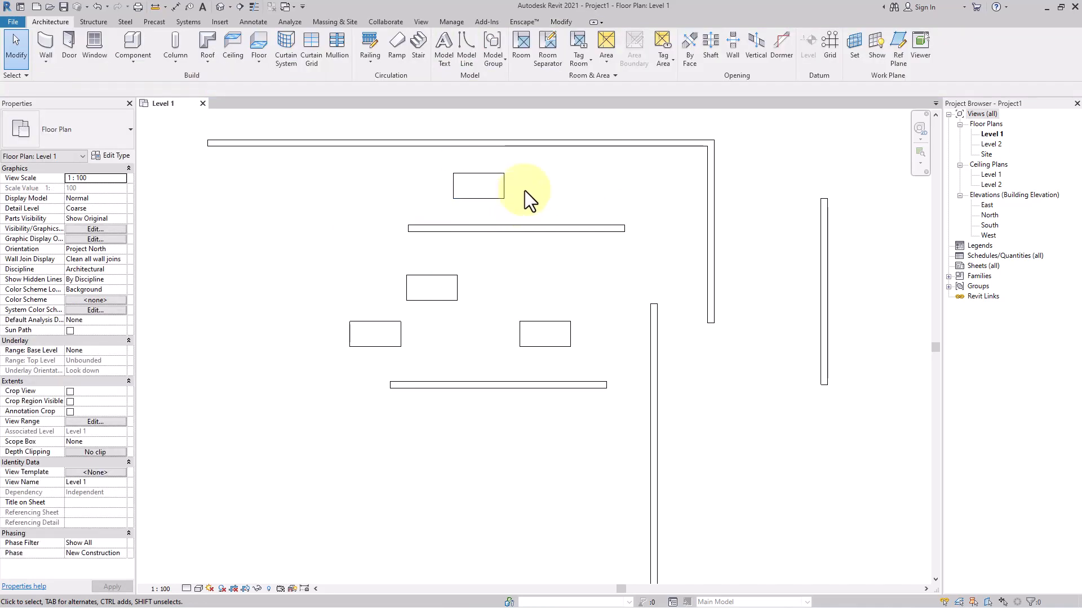
Move the vertical wall joined to the top horizontal wall about 600 mm to the left with Constrain enabled.
{"action": "left_click", "coordinate": [695, 213]}
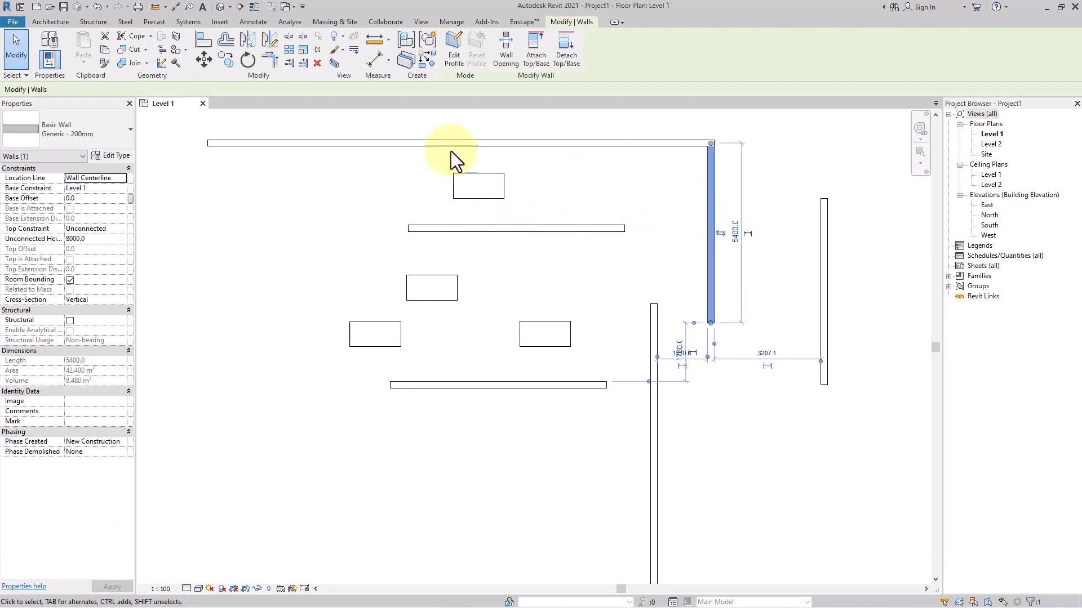
{"action": "left_click", "coordinate": [204, 60]}
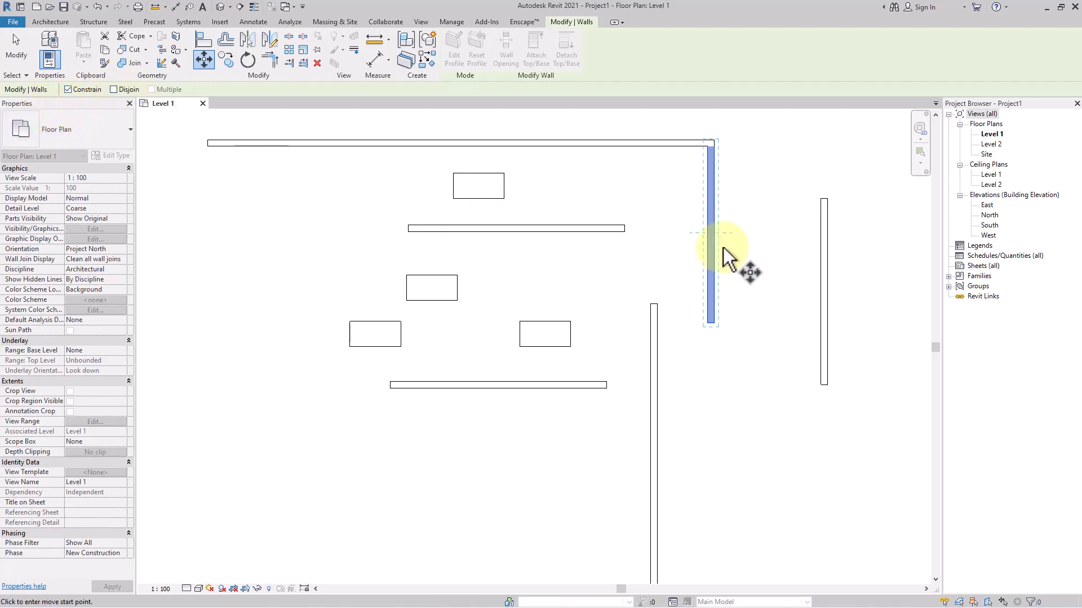
{"action": "left_click", "coordinate": [713, 325]}
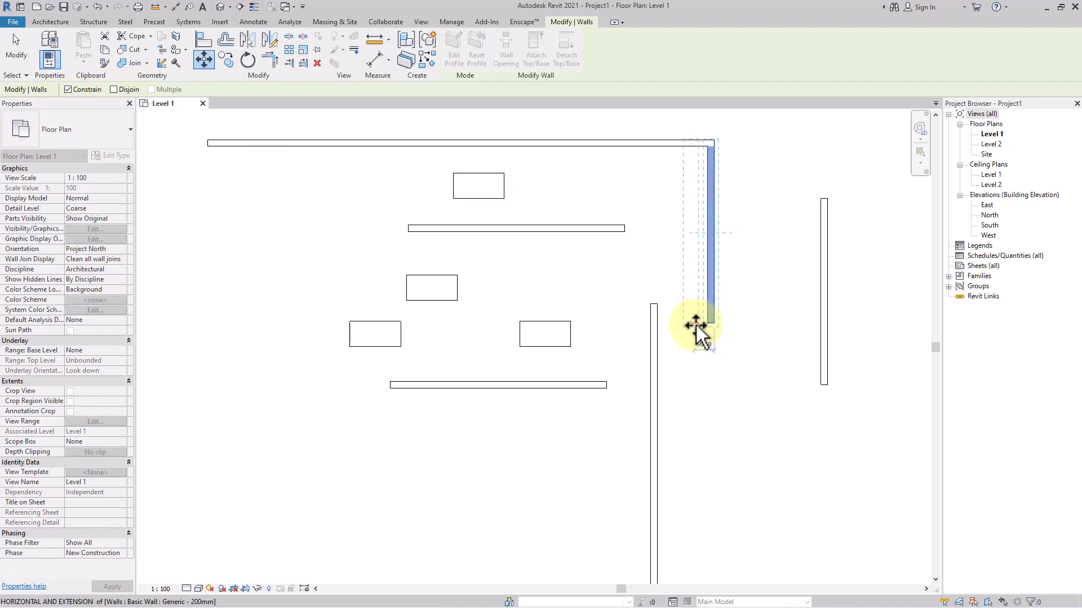
{"action": "left_click", "coordinate": [692, 324]}
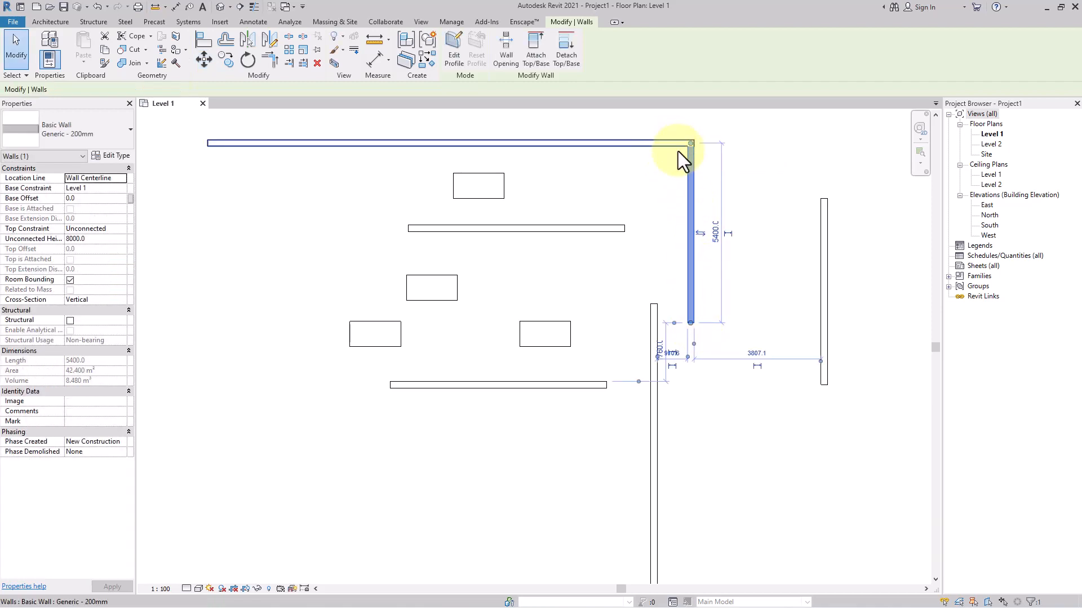
{"action": "left_click", "coordinate": [715, 179]}
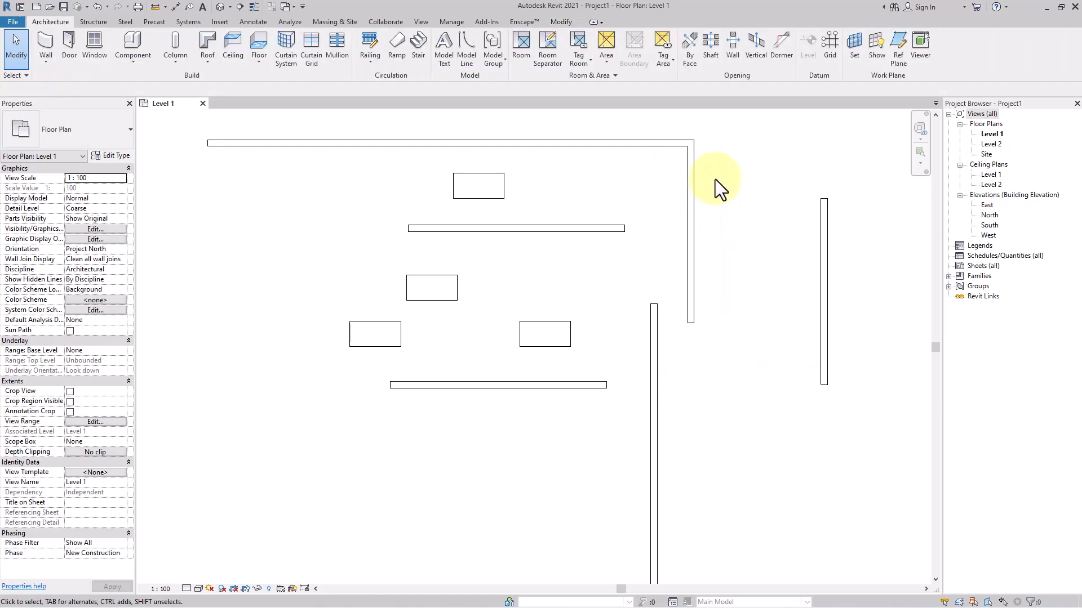
Move the same vertical wall about 1200 mm to the right with Disjoin enabled and Constrain off, detaching it from the top wall.
{"action": "left_click", "coordinate": [691, 200]}
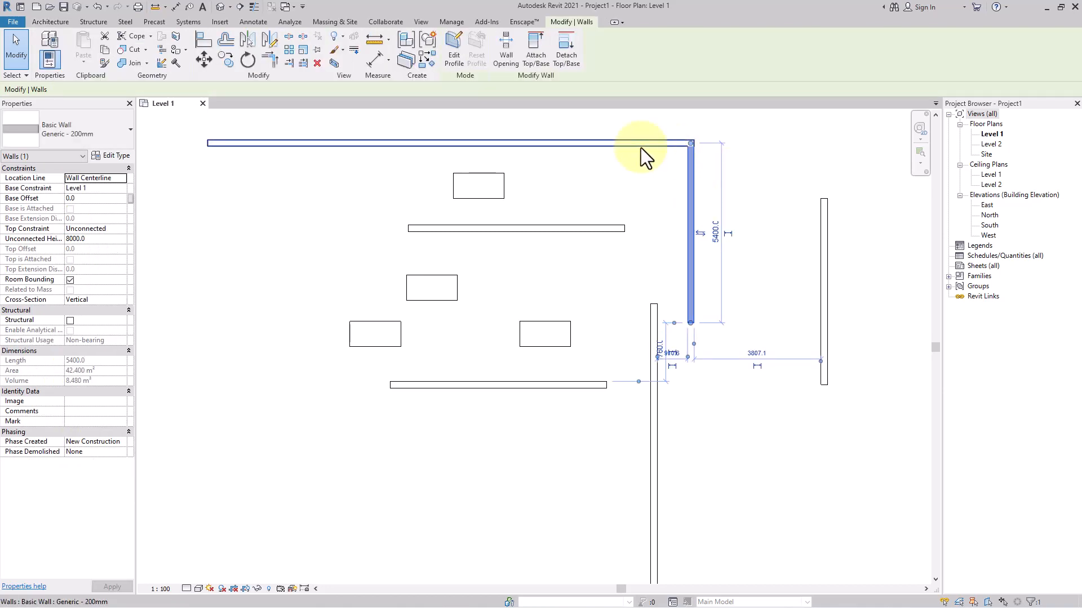
{"action": "left_click", "coordinate": [210, 64]}
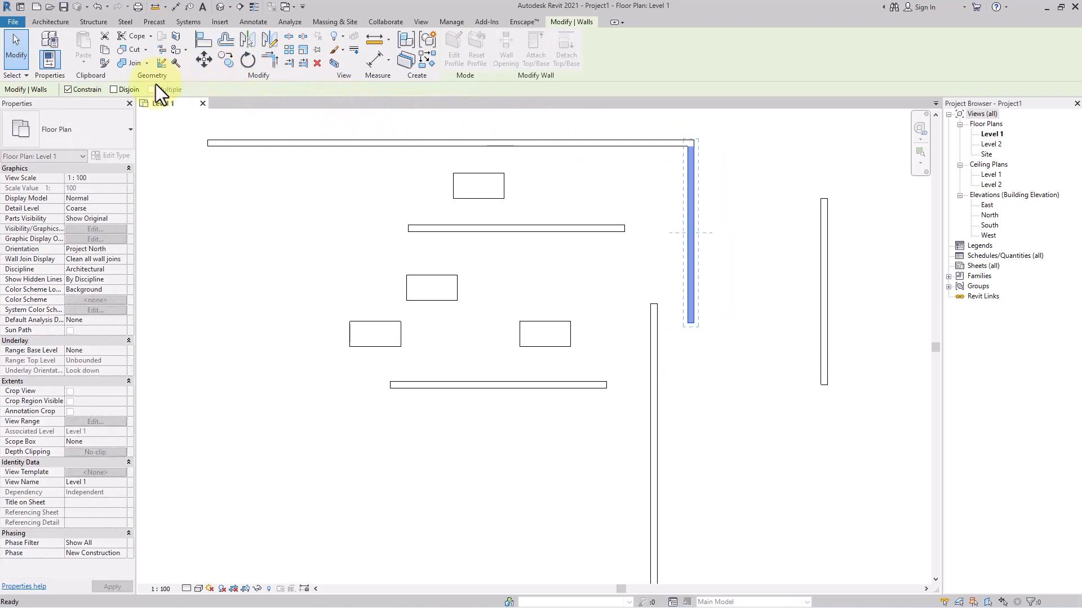
{"action": "left_click", "coordinate": [113, 90]}
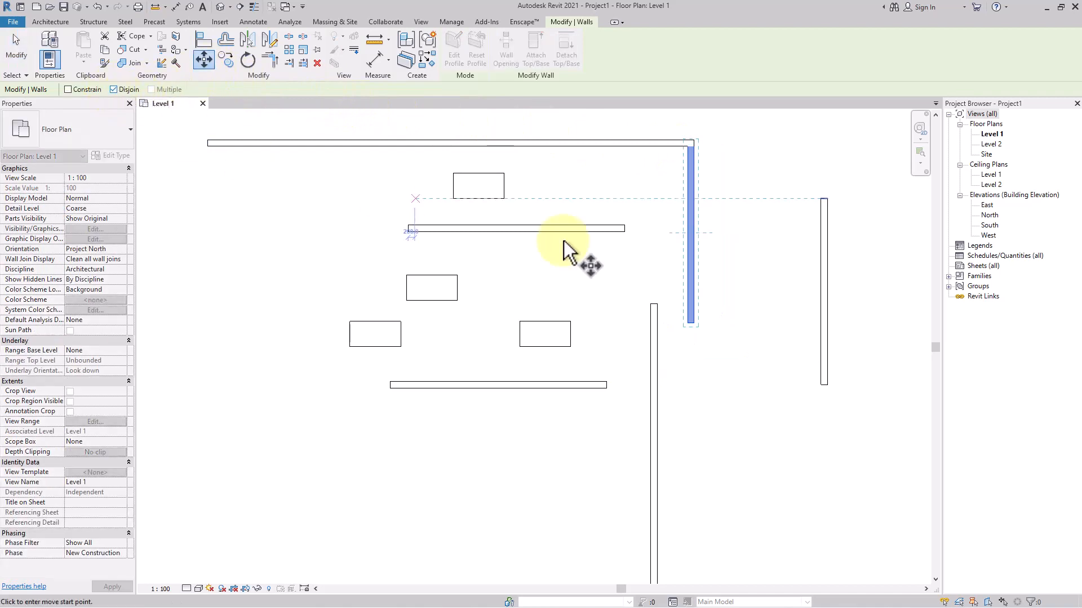
{"action": "left_click", "coordinate": [695, 324]}
{"action": "left_click", "coordinate": [734, 317]}
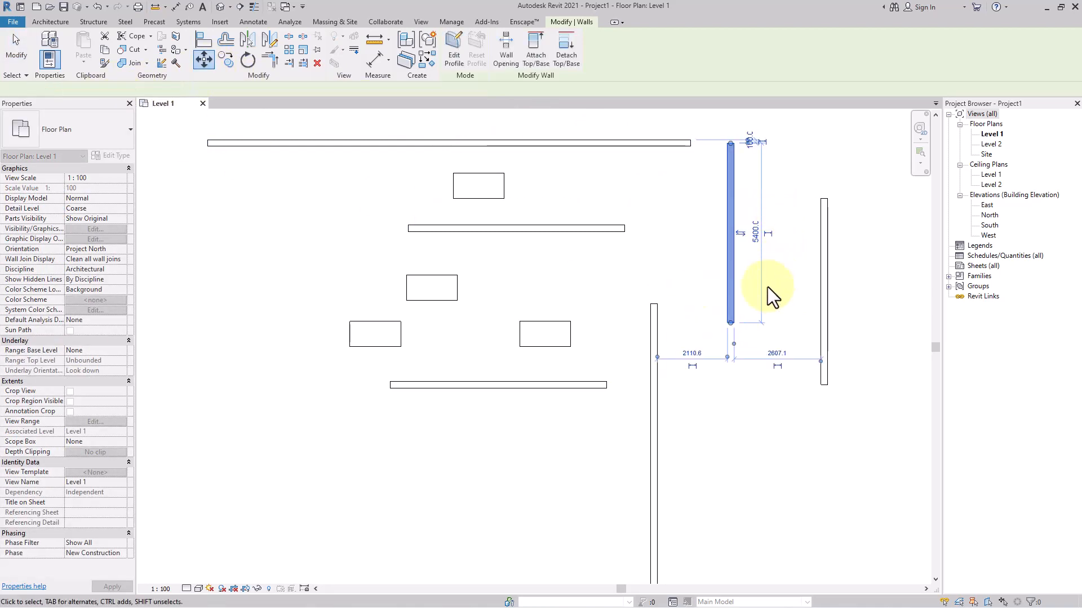
{"action": "left_click", "coordinate": [662, 380]}
Extend the right end of the lower short horizontal wall to join the long vertical wall.
{"action": "left_click", "coordinate": [607, 385]}
{"action": "left_click_drag", "start_coordinate": [607, 386], "coordinate": [654, 385]}
{"action": "left_click", "coordinate": [678, 402]}
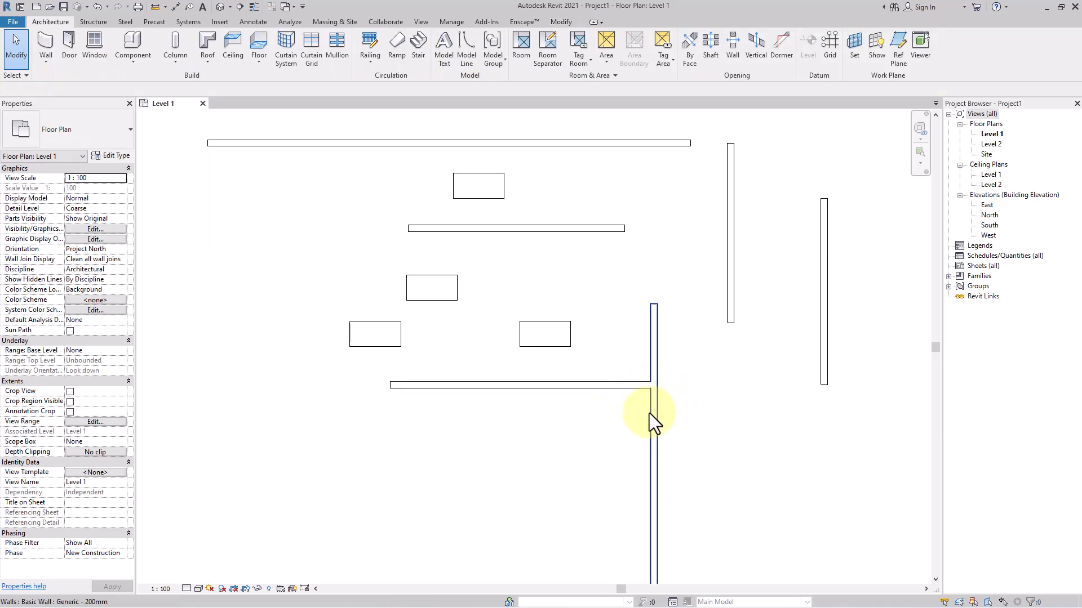
Move the lower horizontal wall diagonally down and left, away from the long vertical wall, with Disjoin enabled.
{"action": "left_click", "coordinate": [588, 382]}
{"action": "left_click", "coordinate": [204, 59]}
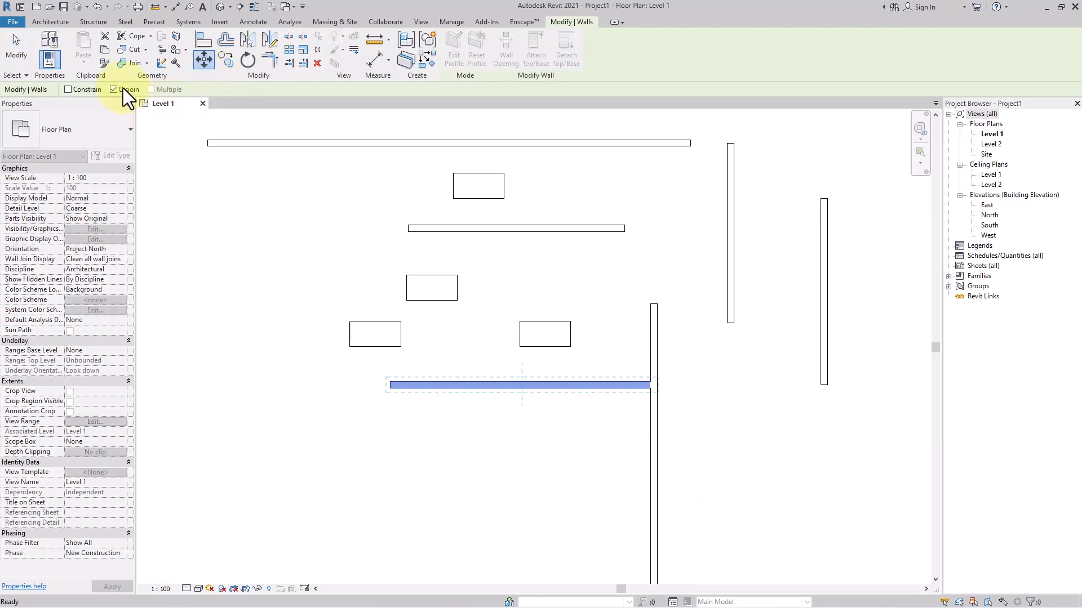
{"action": "left_click", "coordinate": [646, 388]}
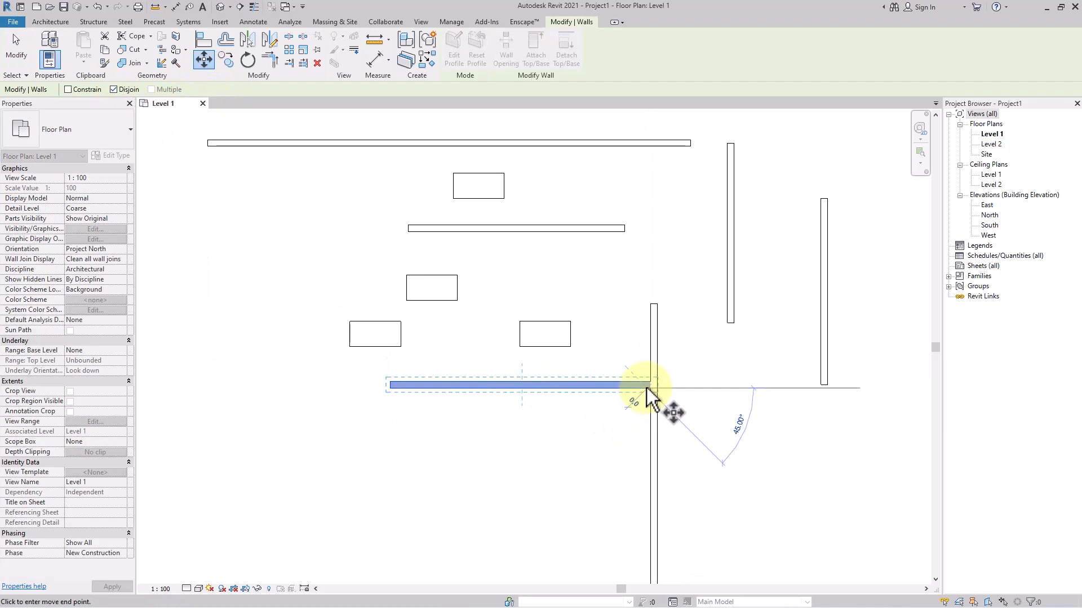
{"action": "left_click", "coordinate": [547, 423]}
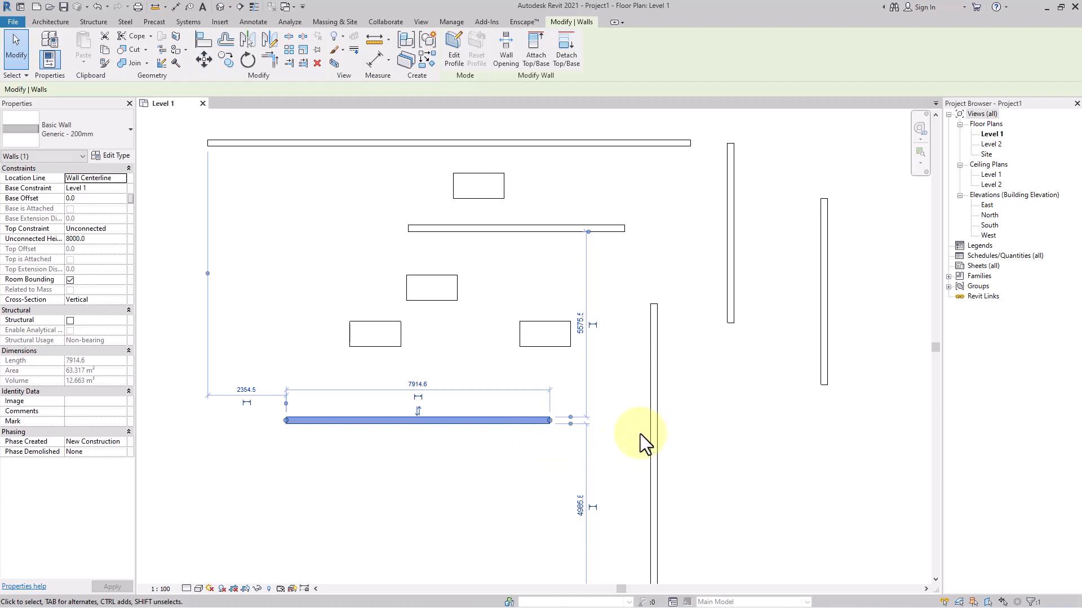
{"action": "key", "text": "Escape"}
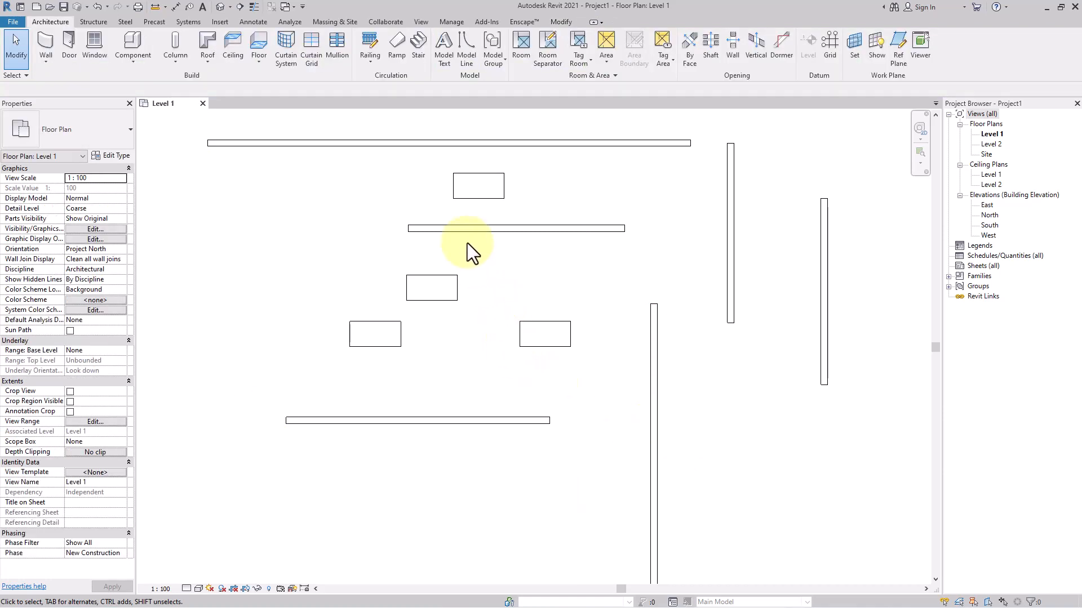
Copy the topmost desk 2300 mm to the right from its lower right corner with Constrain enabled.
{"action": "middle_click_drag", "start_coordinate": [491, 265], "coordinate": [502, 299]}
{"action": "scroll", "coordinate": [515, 206], "scroll_direction": "up", "scroll_amount": 1}
{"action": "left_click", "coordinate": [510, 233]}
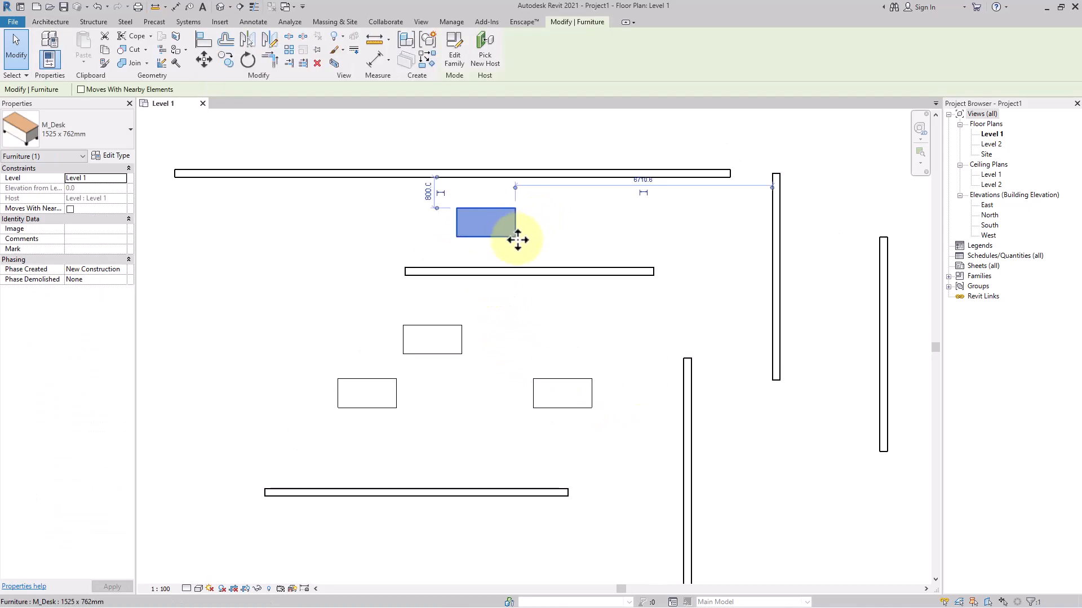
{"action": "left_click", "coordinate": [225, 59]}
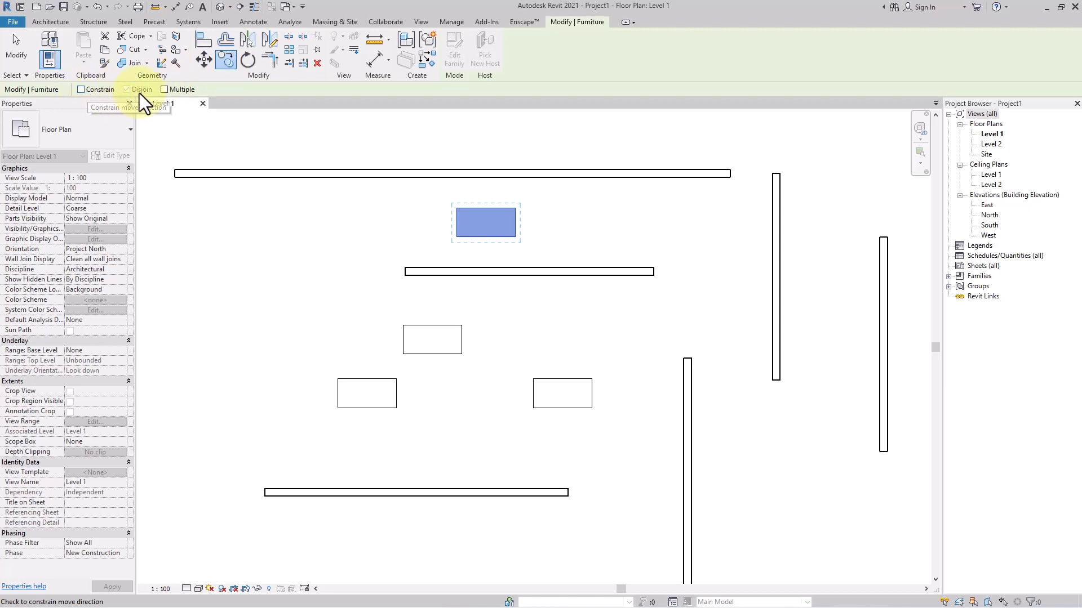
{"action": "left_click", "coordinate": [80, 92]}
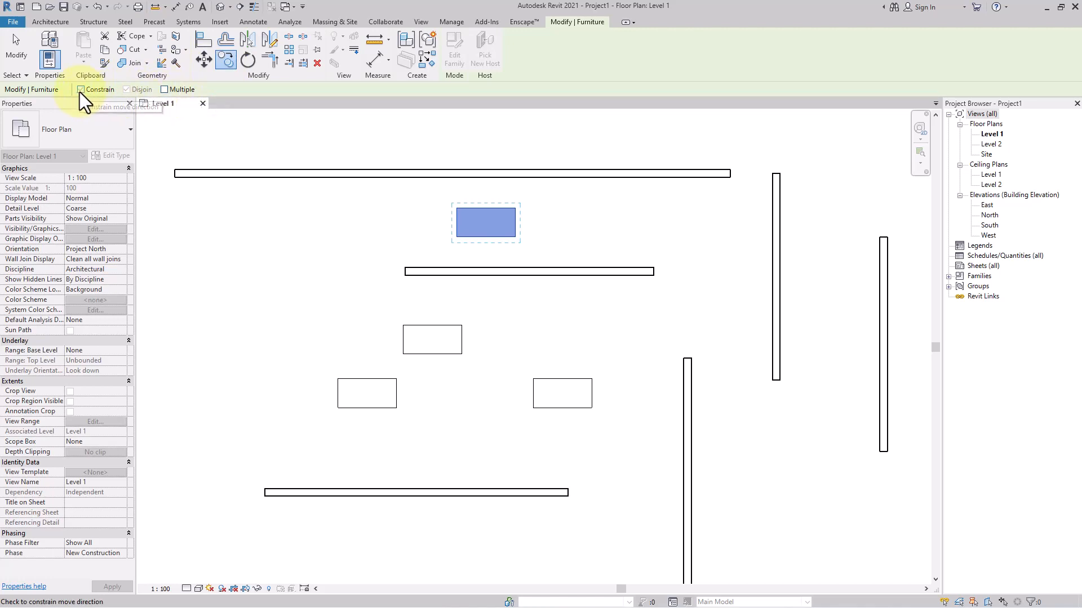
{"action": "left_click", "coordinate": [516, 237]}
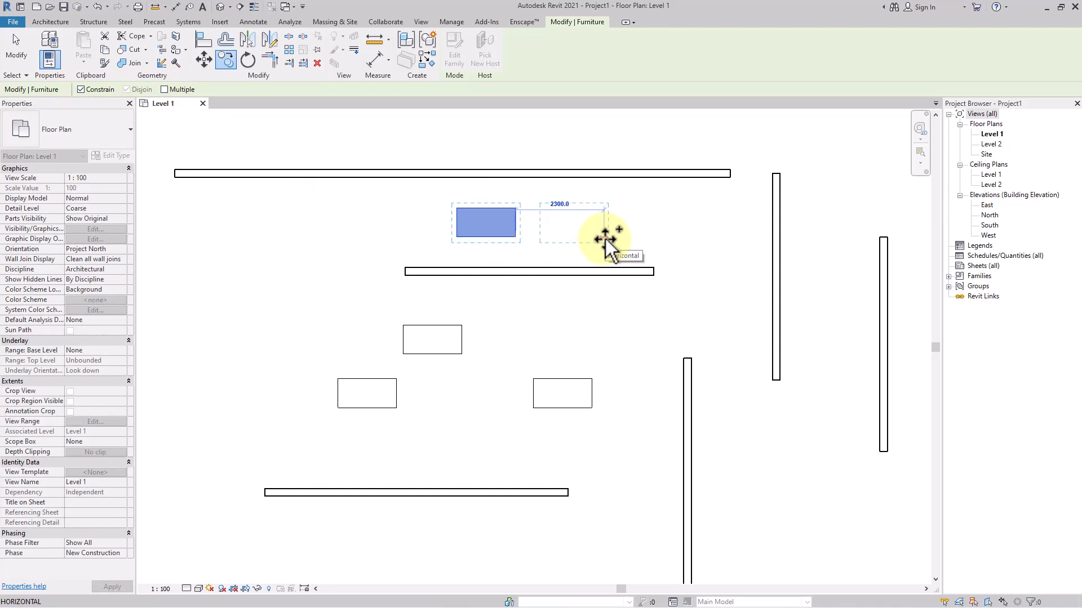
{"action": "left_click", "coordinate": [604, 238]}
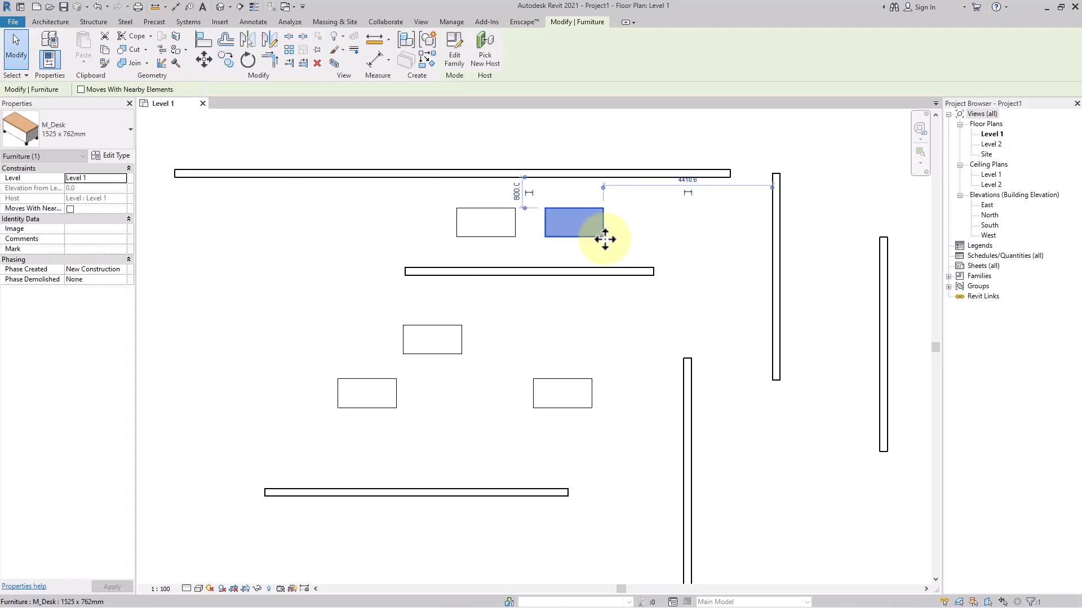
{"action": "left_click", "coordinate": [658, 232]}
Copy the second desk of the upper row rightward with Constrain and Multiple enabled, placing copies beside it and beyond the nearby vertical wall.
{"action": "left_click", "coordinate": [596, 243]}
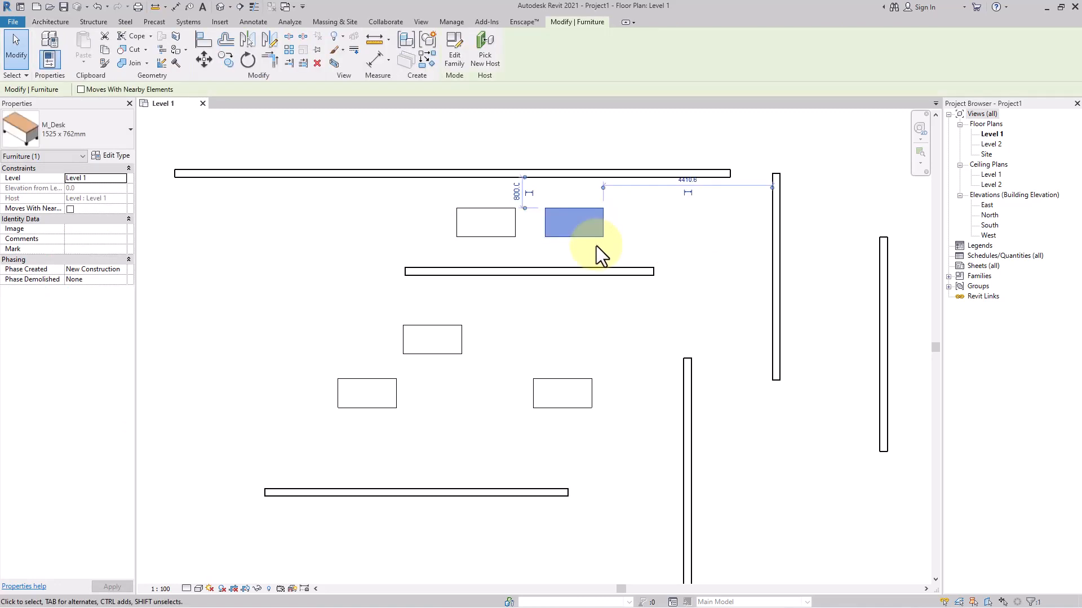
{"action": "left_click", "coordinate": [225, 60]}
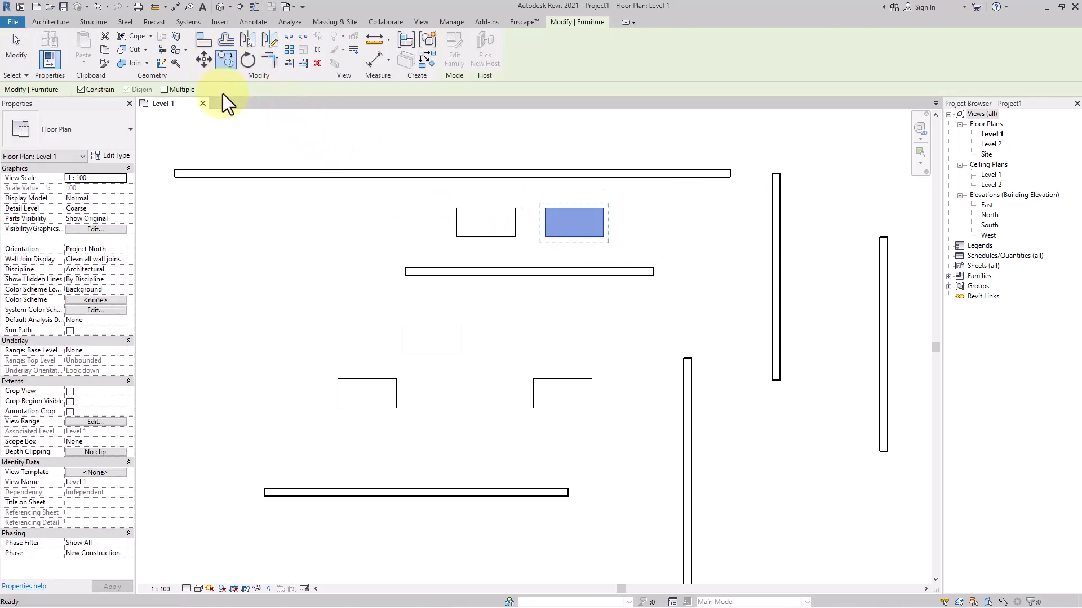
{"action": "left_click", "coordinate": [164, 90]}
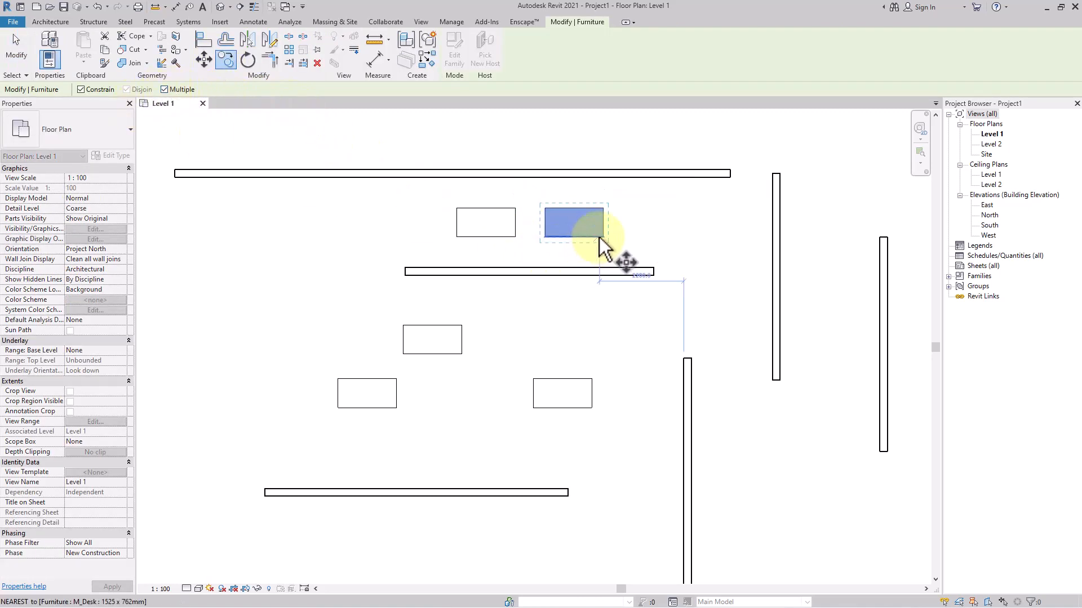
{"action": "left_click", "coordinate": [603, 237]}
{"action": "left_click", "coordinate": [684, 235]}
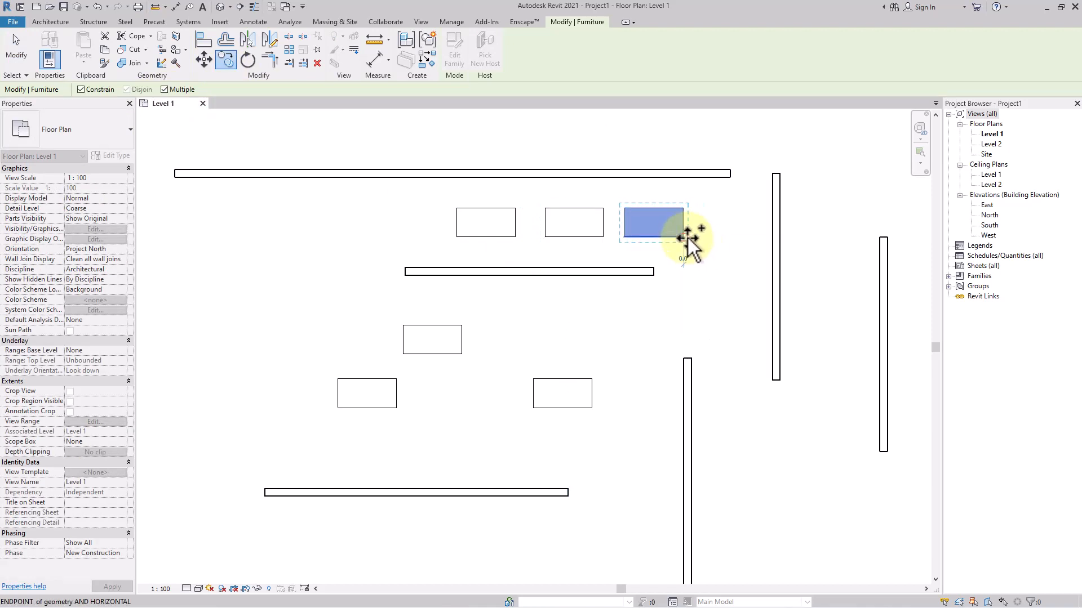
{"action": "left_click", "coordinate": [684, 236]}
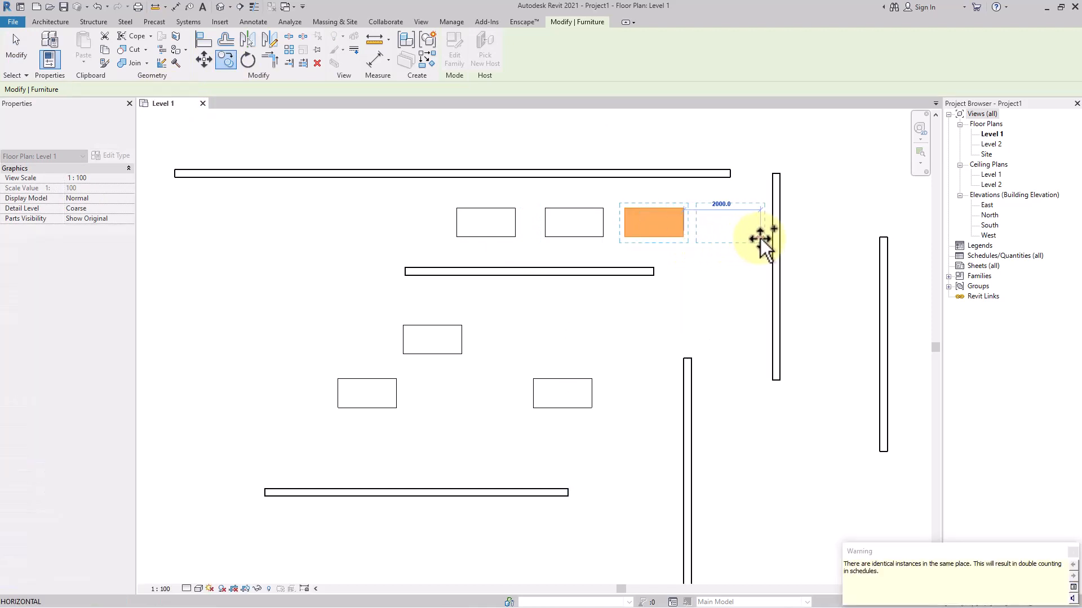
{"action": "left_click", "coordinate": [859, 237]}
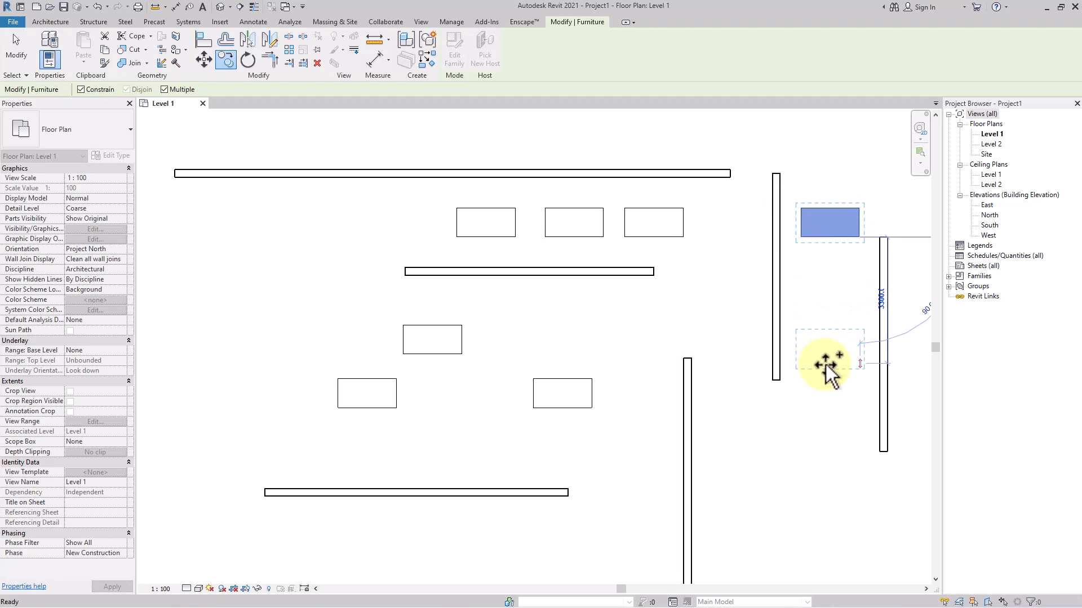
{"action": "key", "text": "Escape"}
Stretch the lower horizontal wall's right end until it meets the long vertical wall again.
{"action": "middle_click_drag", "start_coordinate": [652, 359], "coordinate": [664, 263]}
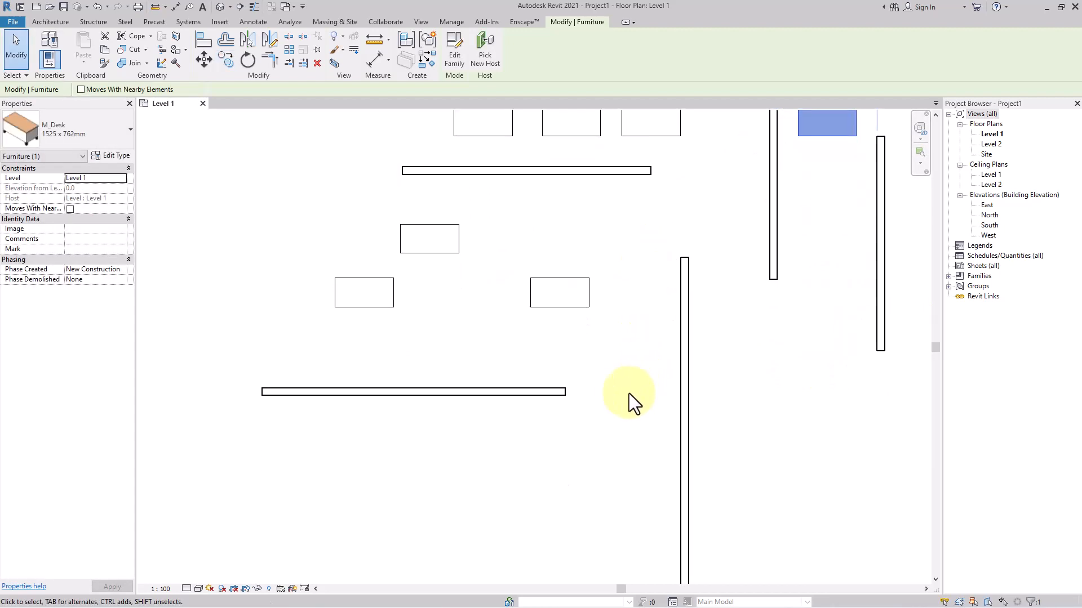
{"action": "left_click_drag", "start_coordinate": [626, 379], "coordinate": [675, 396]}
{"action": "left_click", "coordinate": [641, 425]}
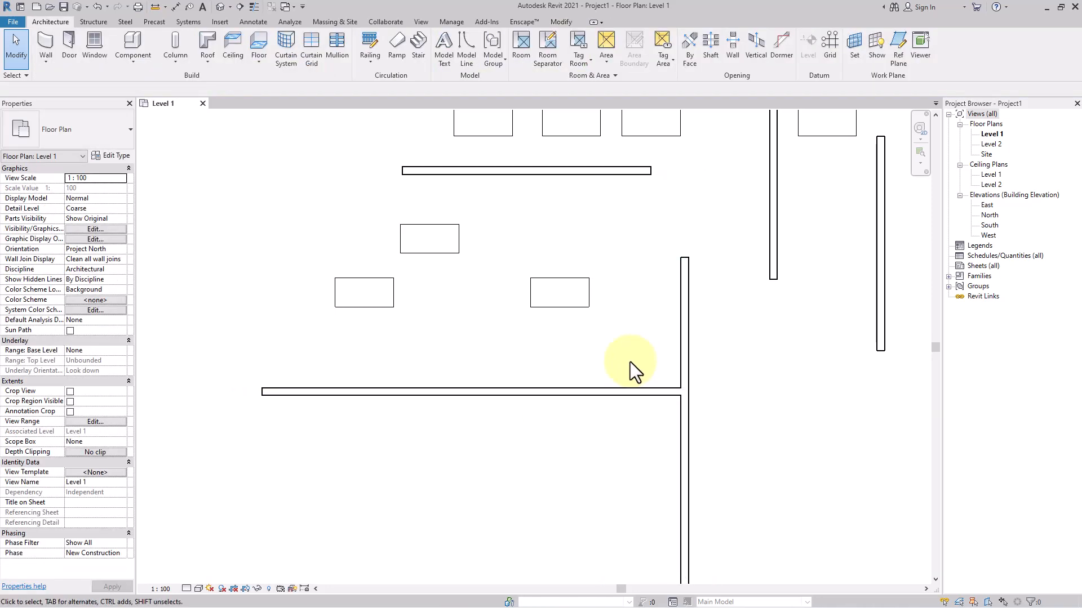
Copy the lower horizontal wall with Multiple on and Constrain off, placing one copy above it and three below, one meeting the long vertical wall.
{"action": "left_click_drag", "start_coordinate": [630, 357], "coordinate": [603, 409]}
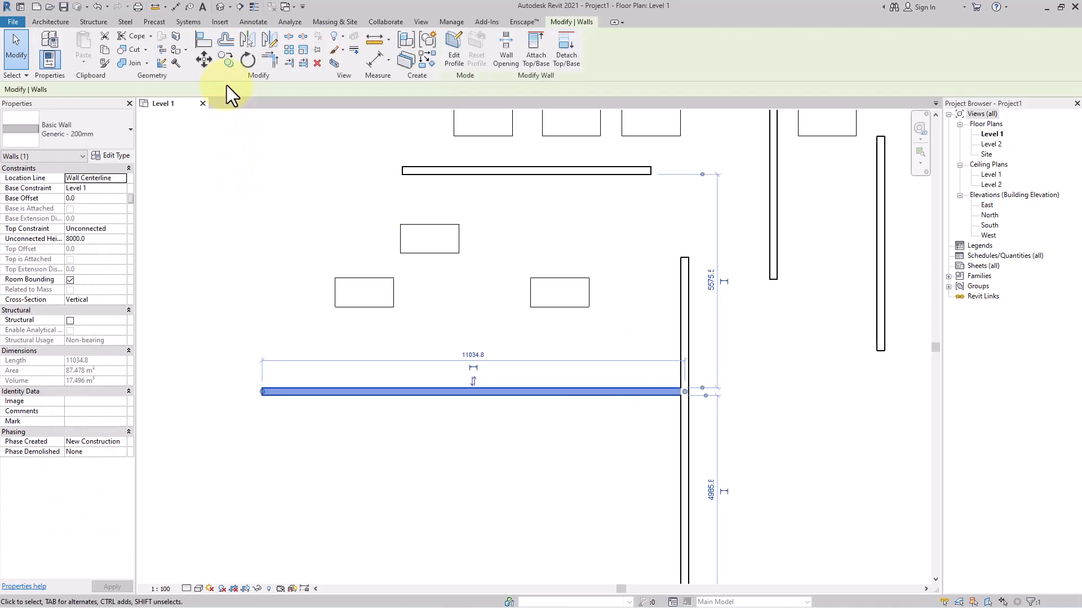
{"action": "left_click", "coordinate": [226, 62]}
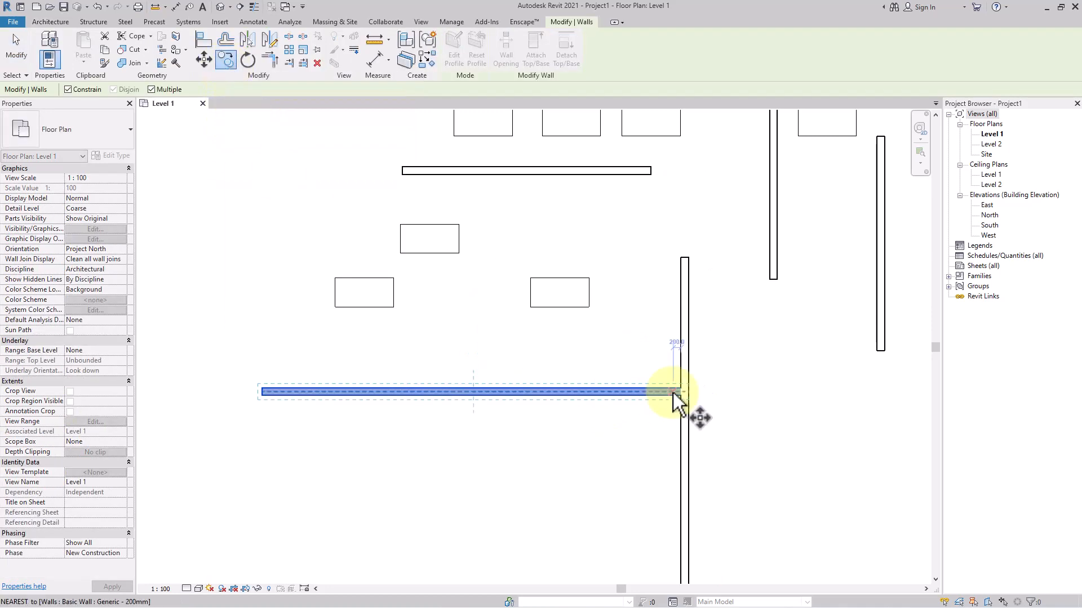
{"action": "left_click", "coordinate": [681, 392]}
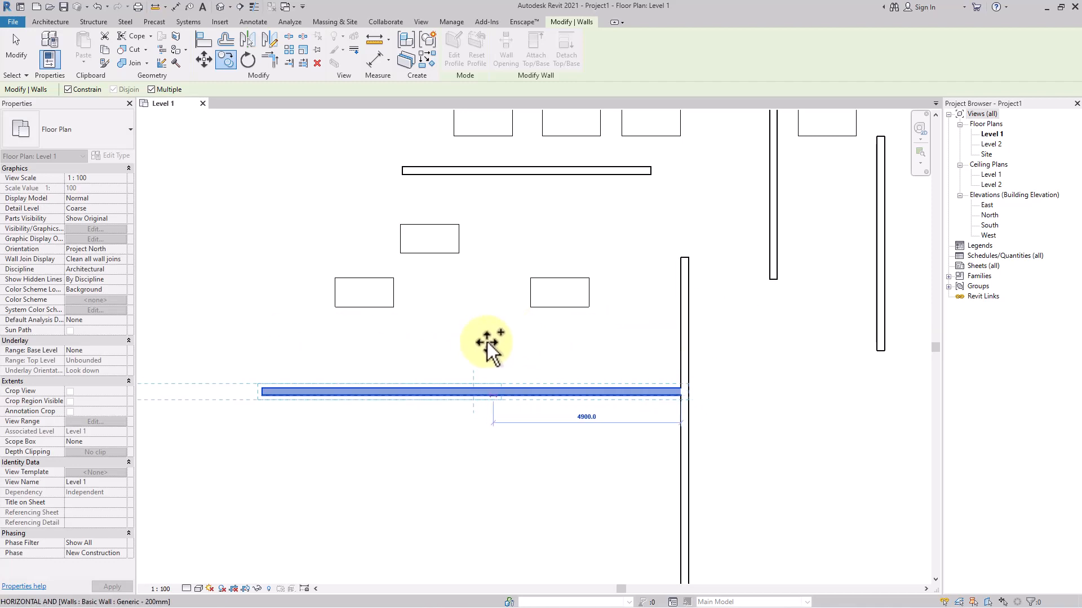
{"action": "left_click", "coordinate": [68, 89]}
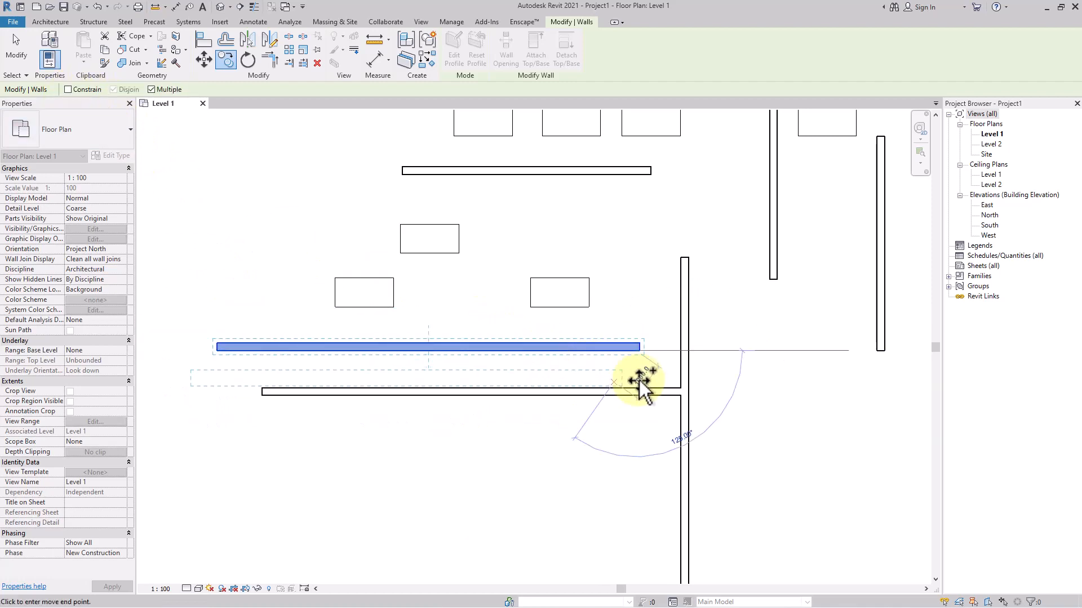
{"action": "left_click", "coordinate": [588, 458]}
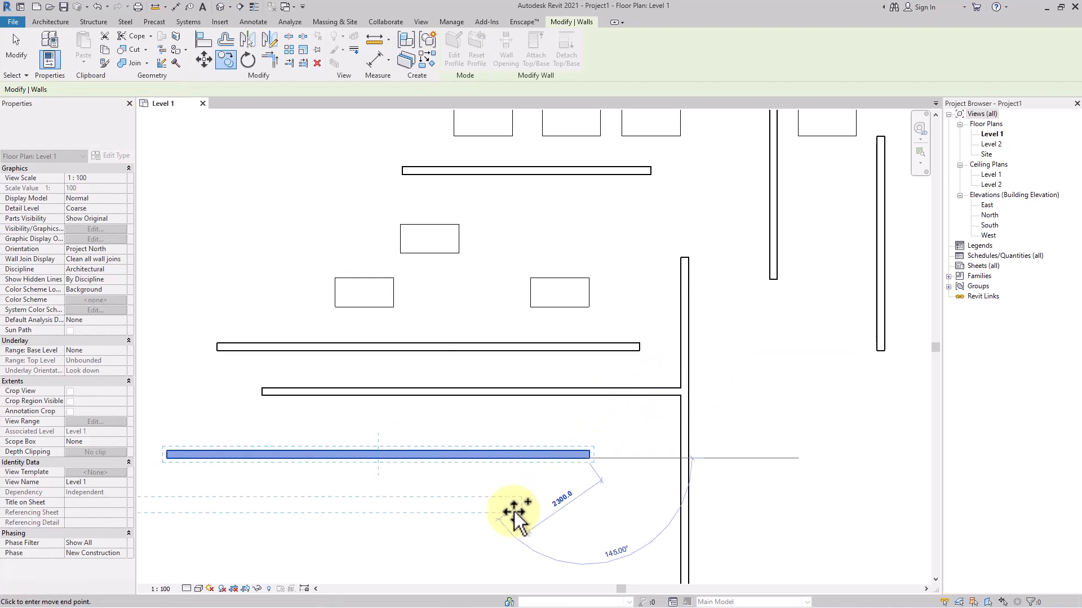
{"action": "left_click", "coordinate": [679, 516]}
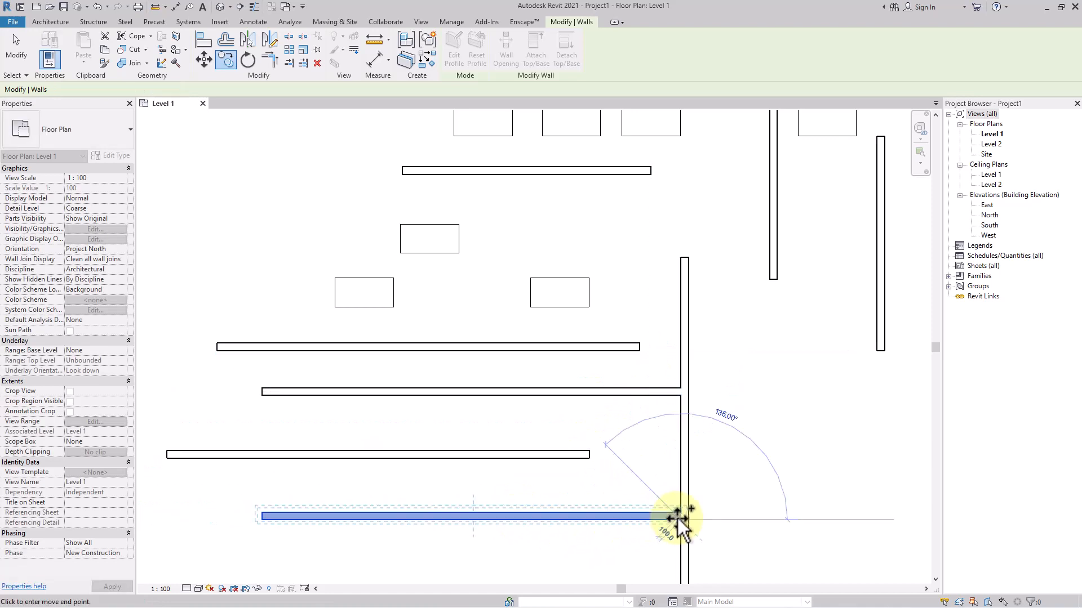
{"action": "left_click", "coordinate": [611, 547]}
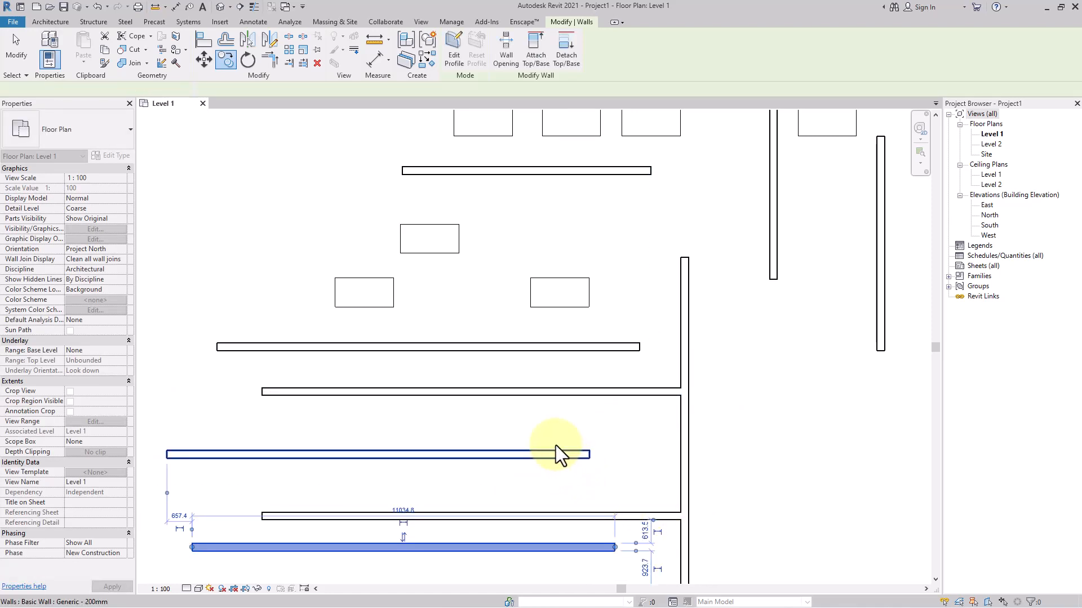
{"action": "middle_click_drag", "start_coordinate": [556, 447], "coordinate": [576, 364]}
{"action": "key", "text": "Escape"}
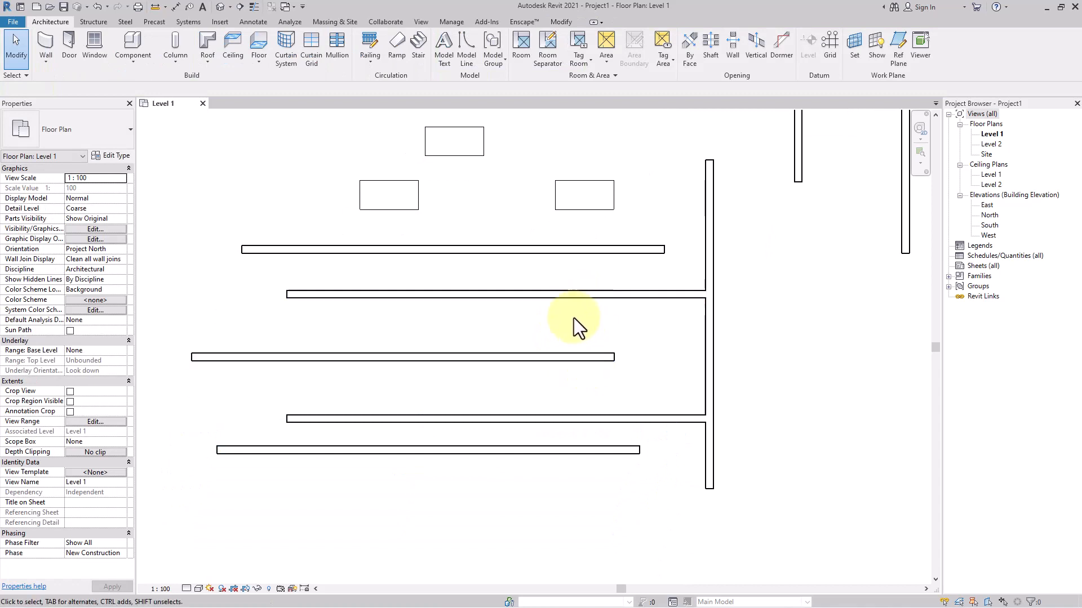
{"action": "middle_click_drag", "start_coordinate": [454, 205], "coordinate": [498, 348]}
{"action": "scroll", "coordinate": [525, 282], "scroll_direction": "up", "scroll_amount": 1}
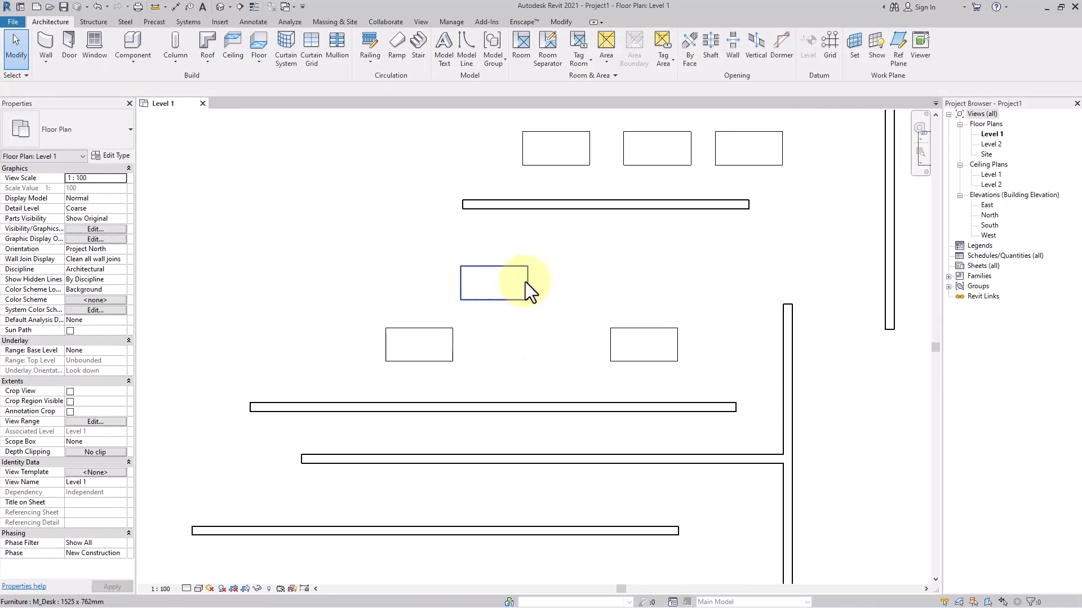
{"action": "scroll", "coordinate": [525, 281], "scroll_direction": "up", "scroll_amount": 1}
{"action": "scroll", "coordinate": [542, 289], "scroll_direction": "down", "scroll_amount": 1}
{"action": "middle_click_drag", "start_coordinate": [548, 302], "coordinate": [535, 331]}
{"action": "left_click_drag", "start_coordinate": [539, 296], "coordinate": [519, 330]}
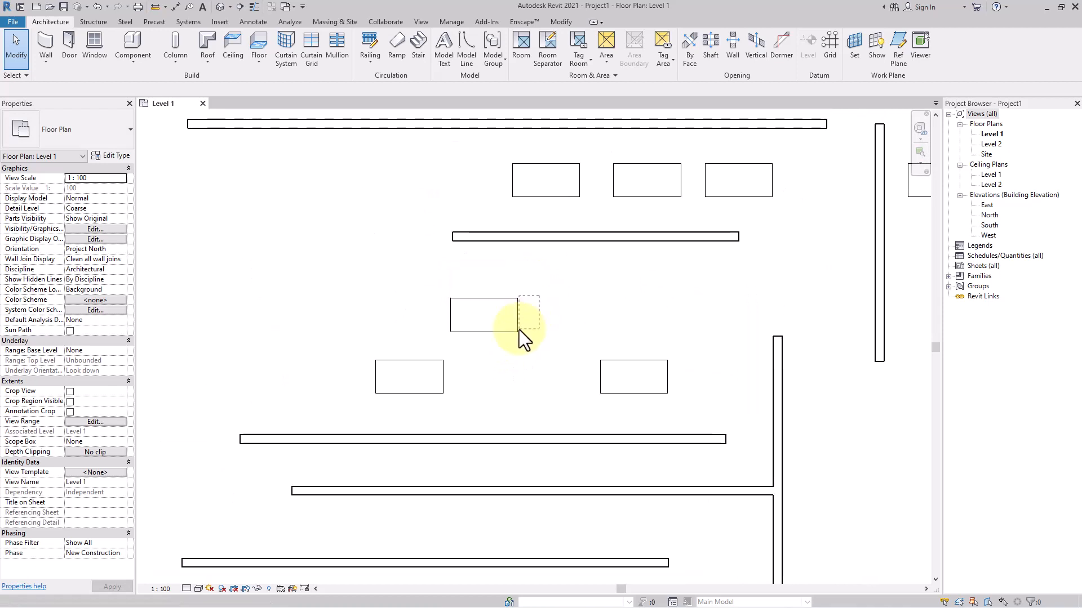
{"action": "scroll", "coordinate": [601, 306], "scroll_direction": "down", "scroll_amount": 2}
{"action": "middle_click_drag", "start_coordinate": [603, 304], "coordinate": [586, 336]}
{"action": "scroll", "coordinate": [600, 298], "scroll_direction": "up", "scroll_amount": 1}
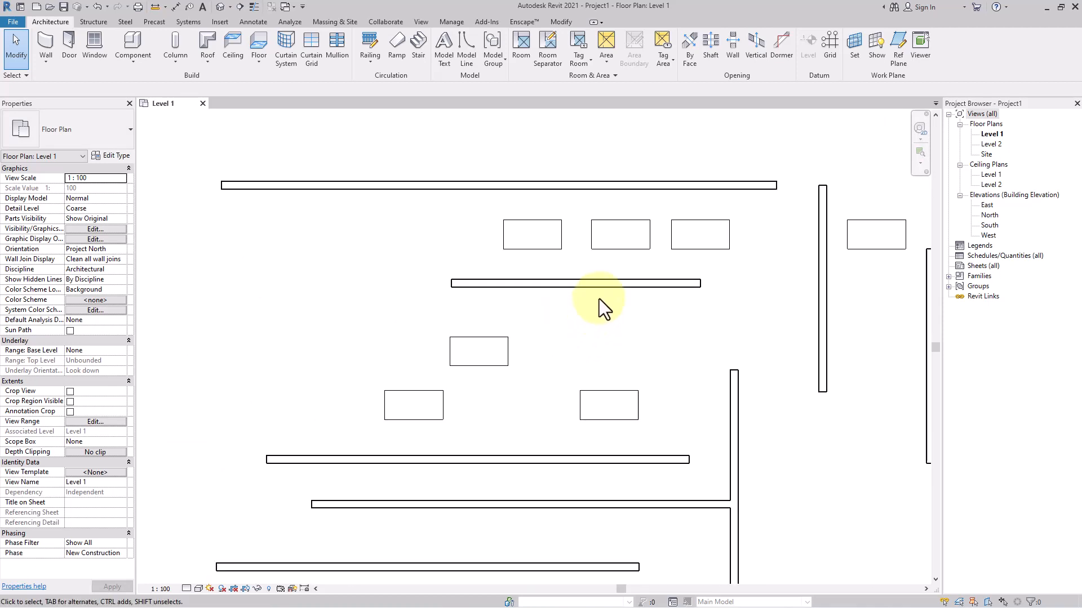
{"action": "left_click", "coordinate": [568, 283]}
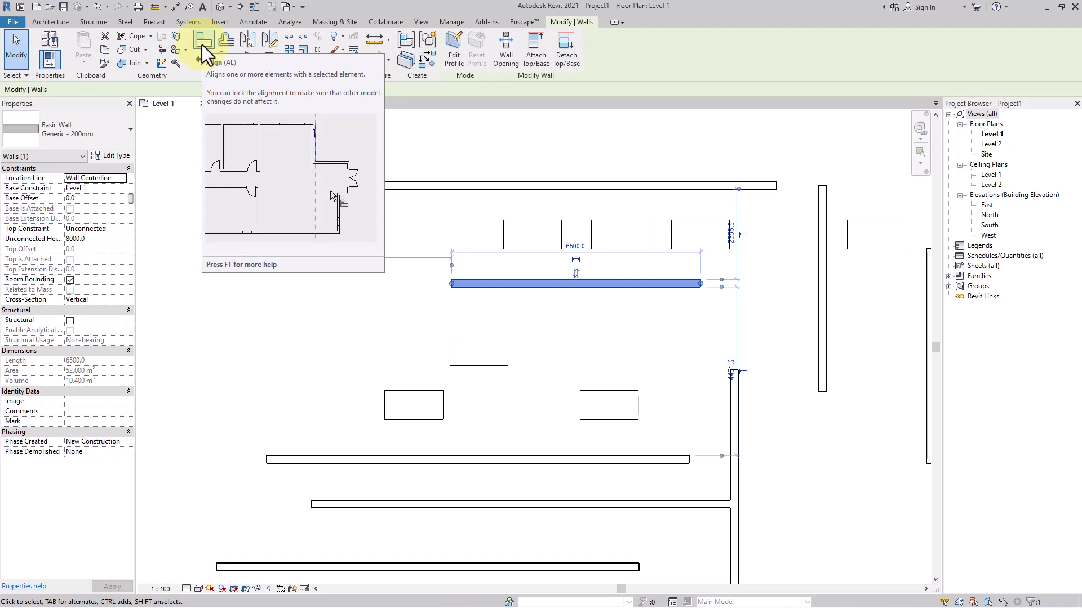
{"action": "left_click", "coordinate": [535, 411]}
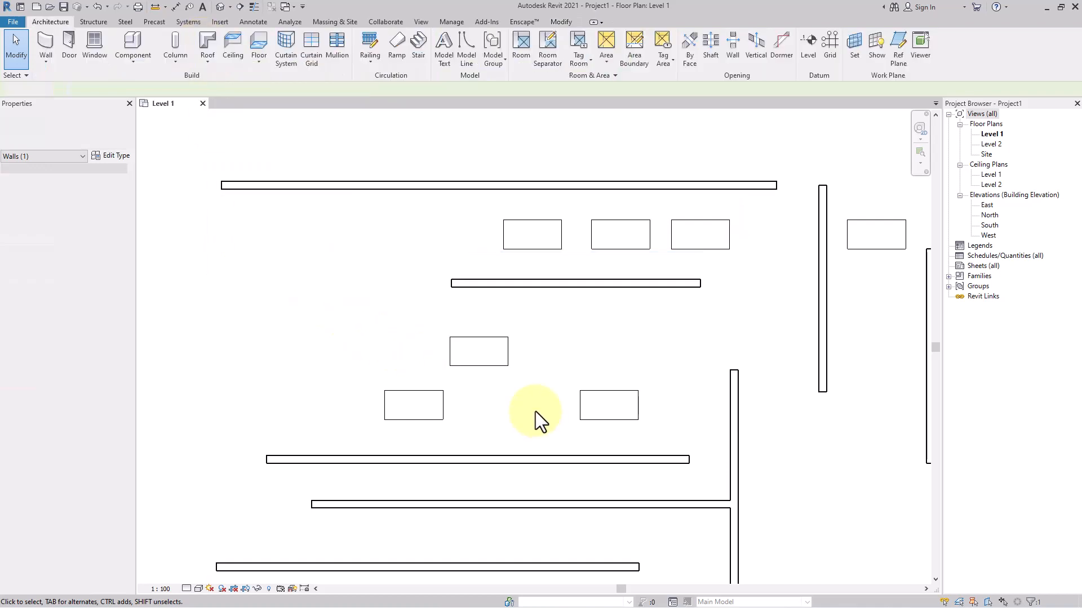
Align the right edge of the desk just below the short horizontal wall with the long vertical wall's left face, preferring wall faces.
{"action": "middle_click_drag", "start_coordinate": [519, 375], "coordinate": [496, 333]}
{"action": "scroll", "coordinate": [495, 333], "scroll_direction": "up", "scroll_amount": 1}
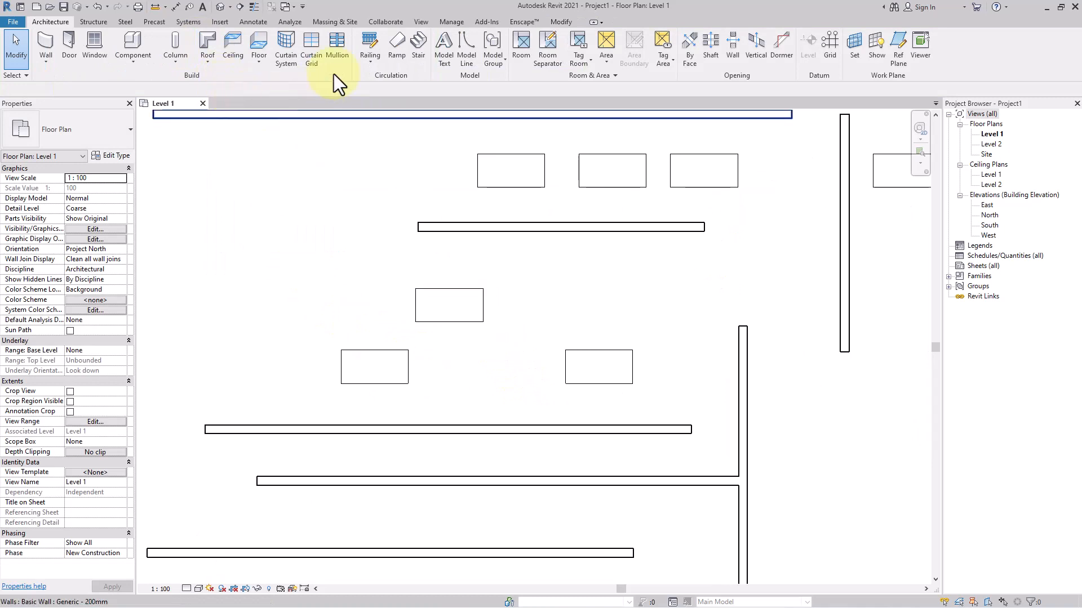
{"action": "left_click", "coordinate": [553, 26]}
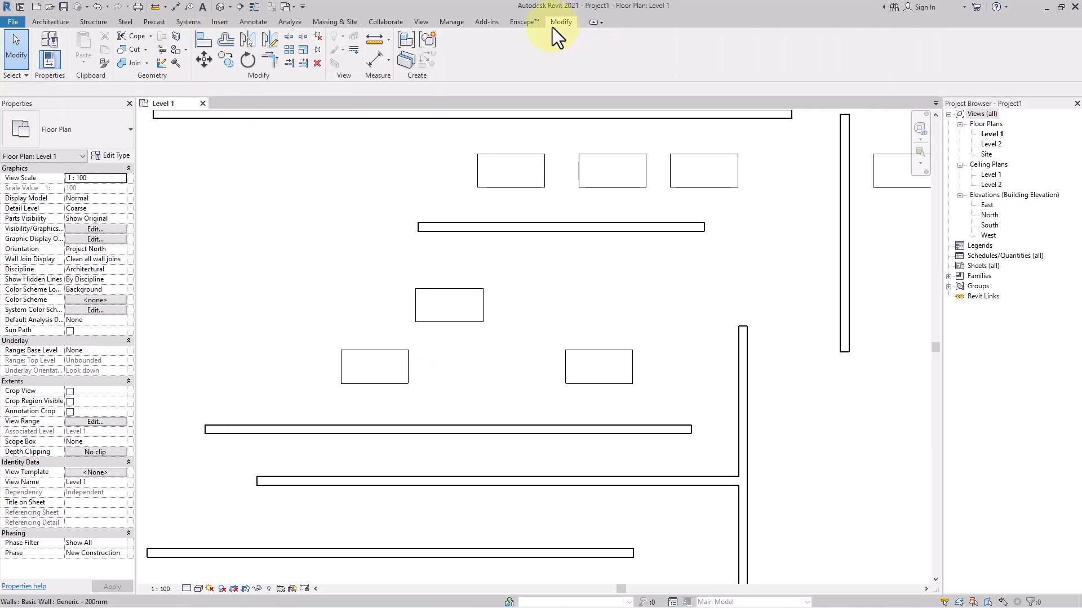
{"action": "left_click", "coordinate": [207, 45]}
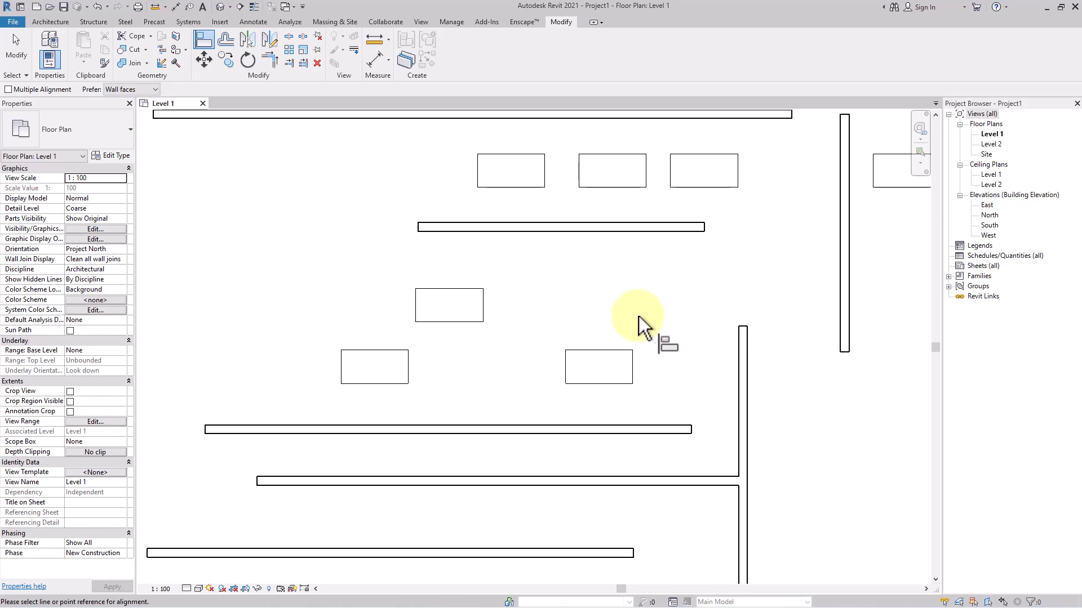
{"action": "left_click", "coordinate": [738, 413]}
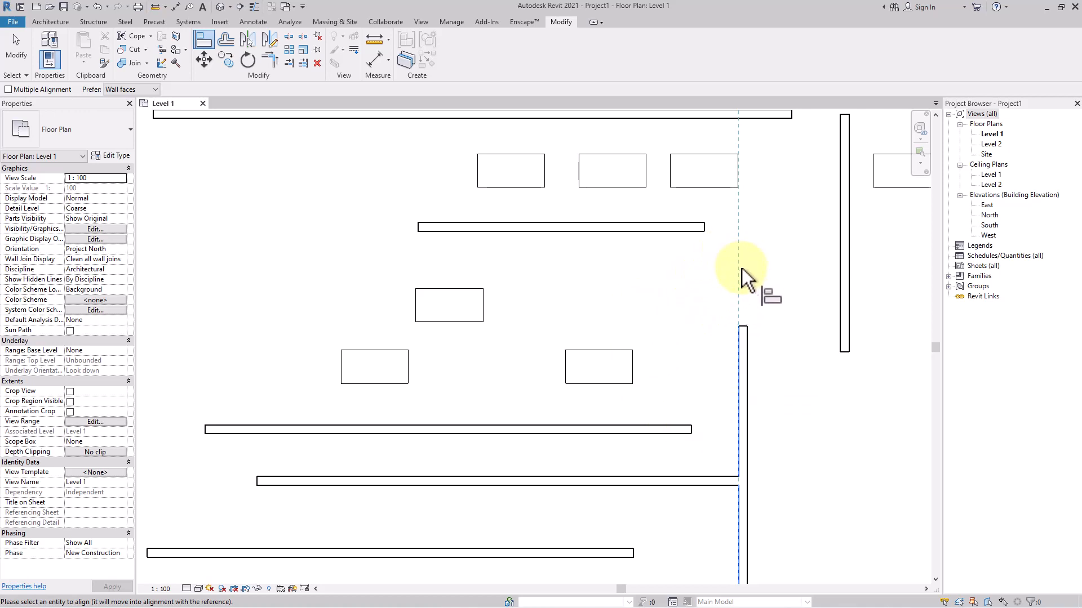
{"action": "left_click", "coordinate": [486, 313]}
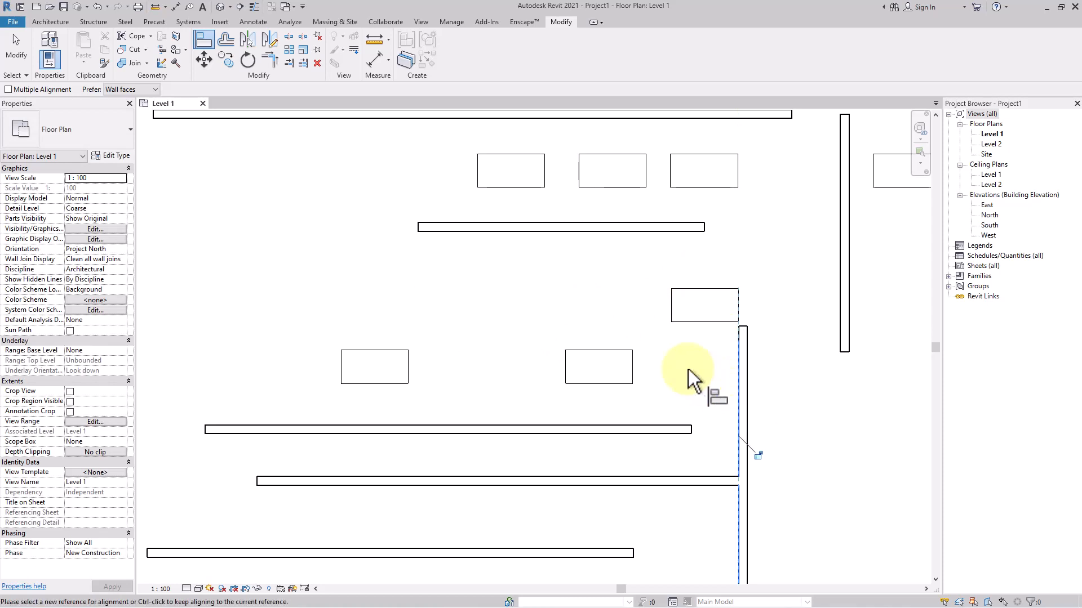
{"action": "middle_click_drag", "start_coordinate": [773, 385], "coordinate": [760, 333]}
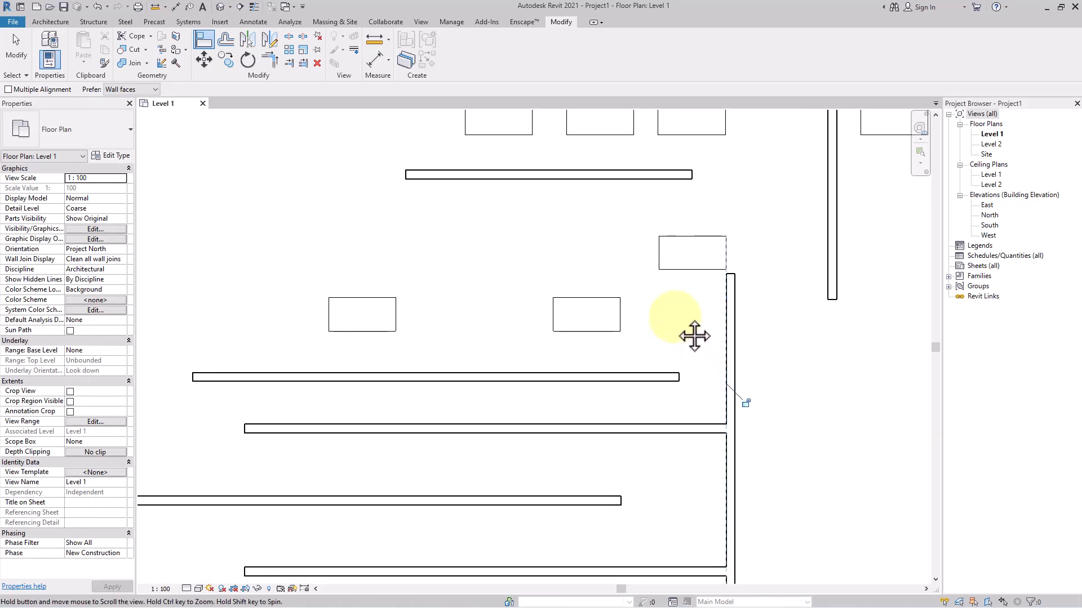
{"action": "left_click", "coordinate": [623, 323]}
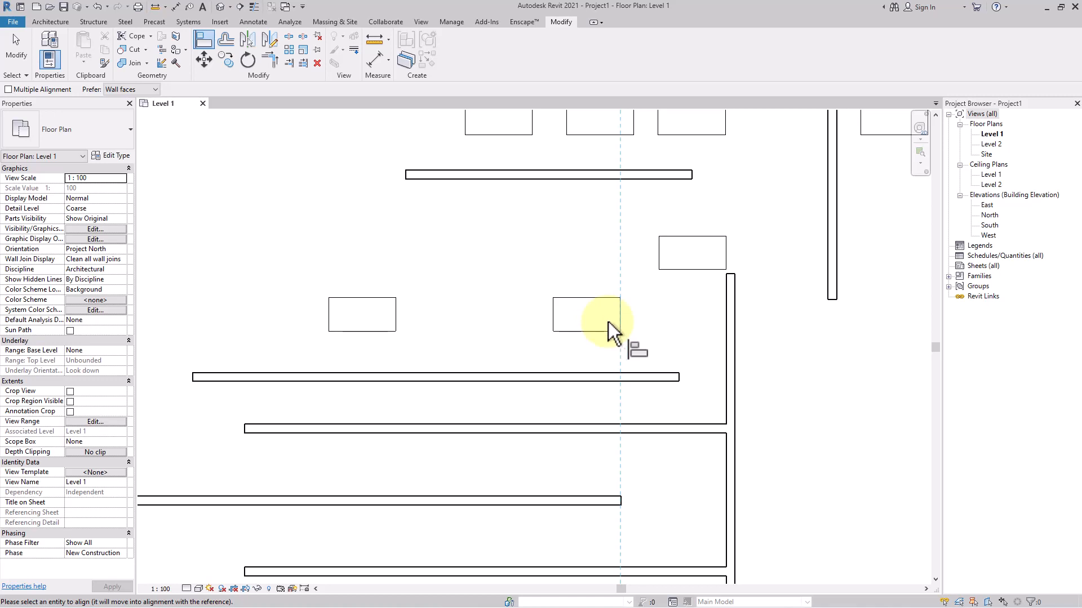
{"action": "key", "text": "Escape"}
{"action": "key", "text": "Escape"}
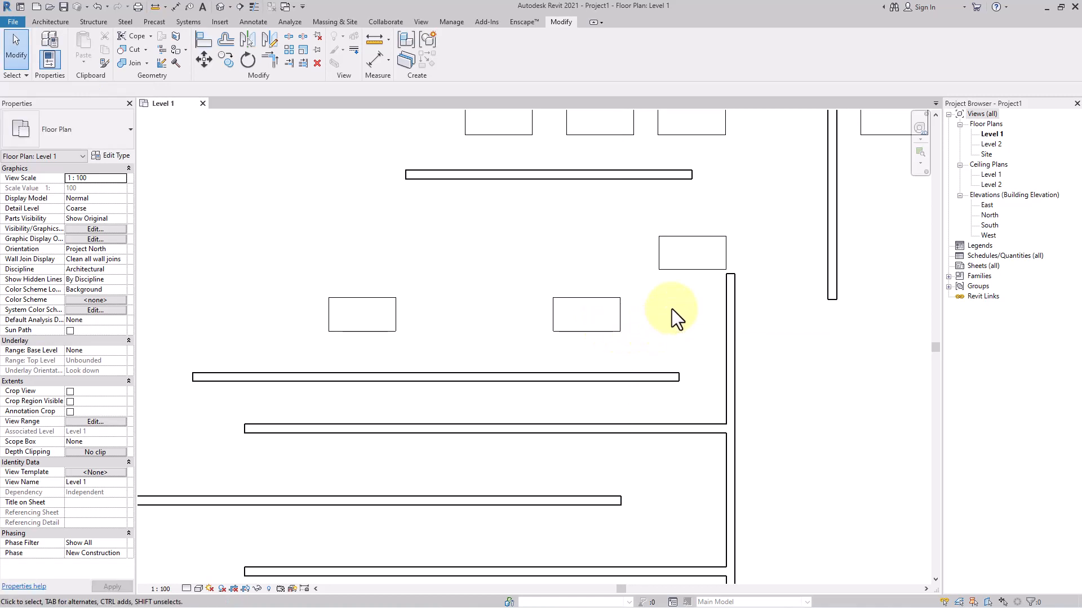
Align the right edge of the lower row's right desk with the long vertical wall's centerline, using Multiple Alignment and the wall centerlines preference.
{"action": "left_click", "coordinate": [205, 45]}
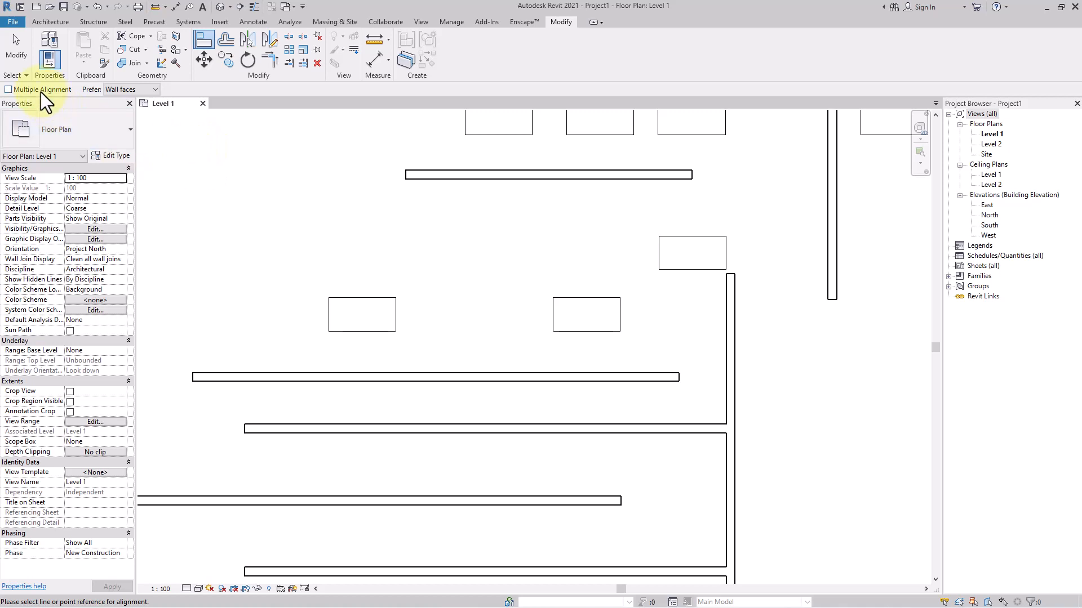
{"action": "left_click", "coordinate": [142, 89]}
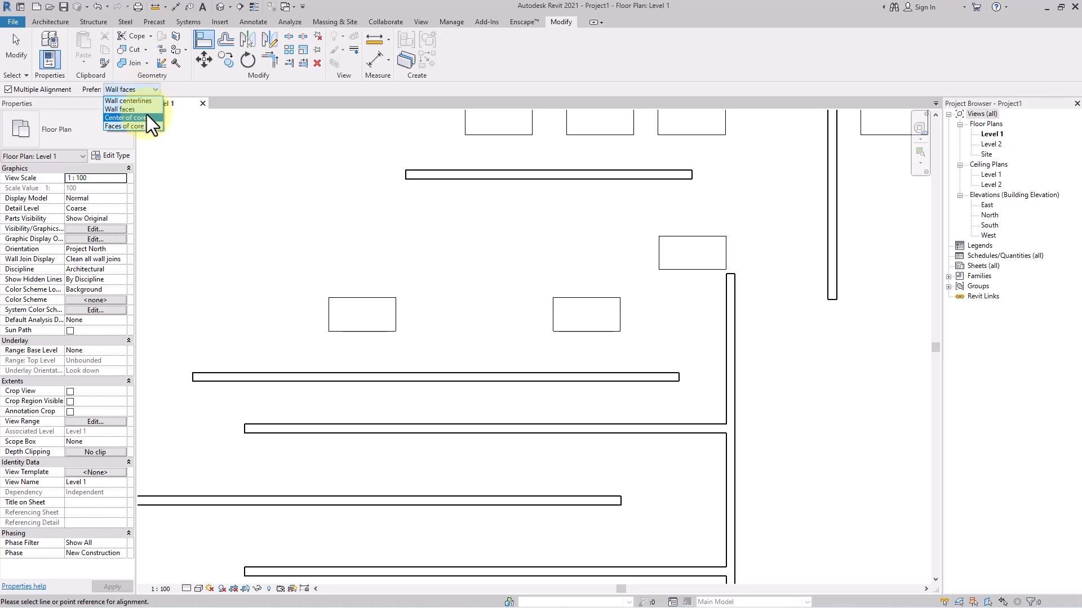
{"action": "left_click", "coordinate": [148, 102]}
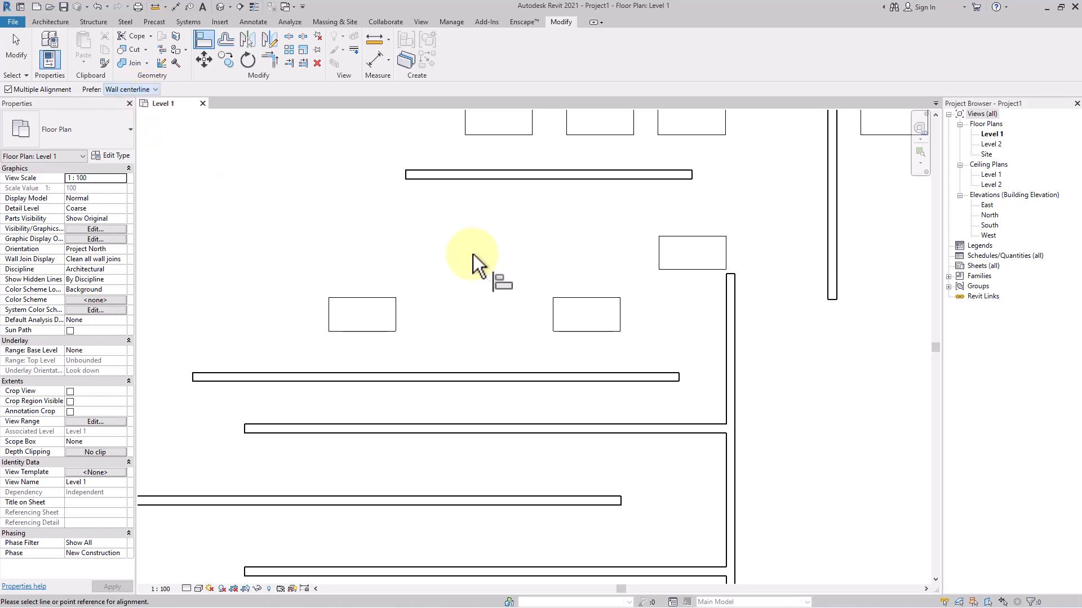
{"action": "left_click", "coordinate": [734, 325]}
{"action": "scroll", "coordinate": [731, 314], "scroll_direction": "up", "scroll_amount": 4}
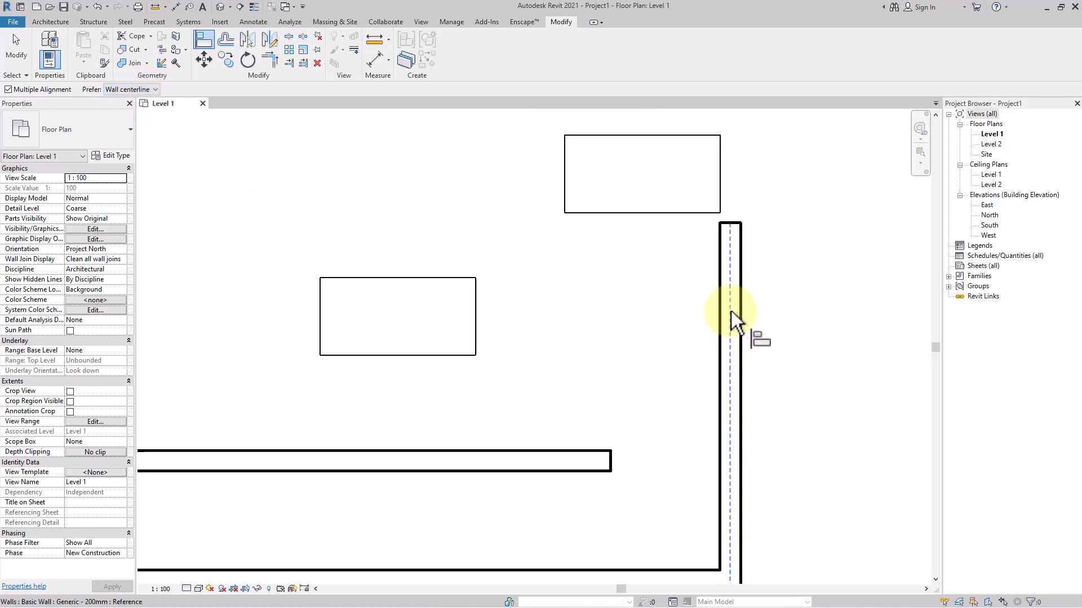
{"action": "left_click", "coordinate": [731, 309]}
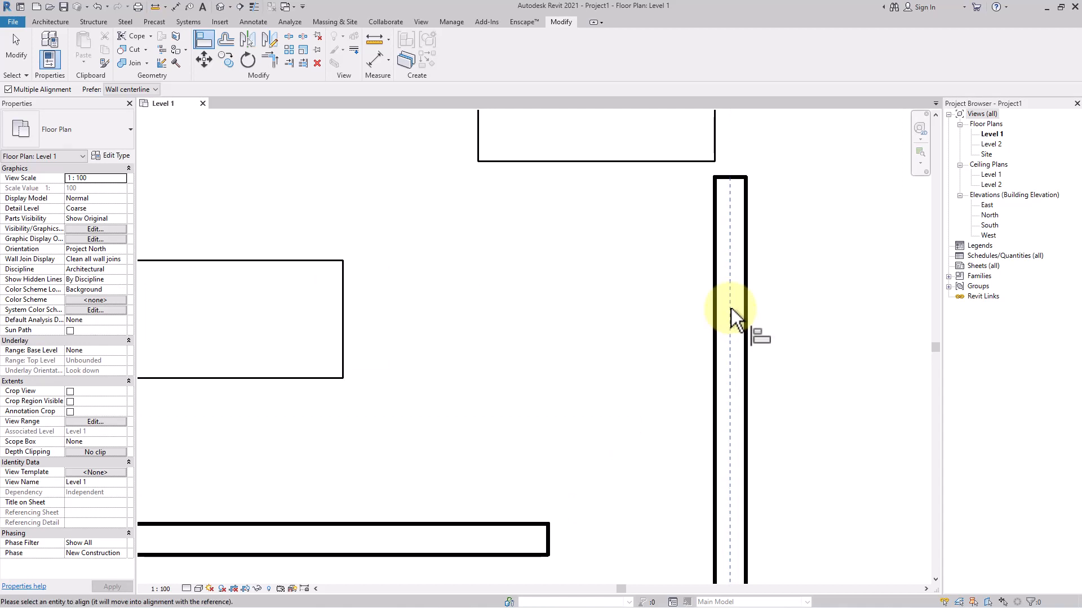
{"action": "scroll", "coordinate": [464, 332], "scroll_direction": "down", "scroll_amount": 2}
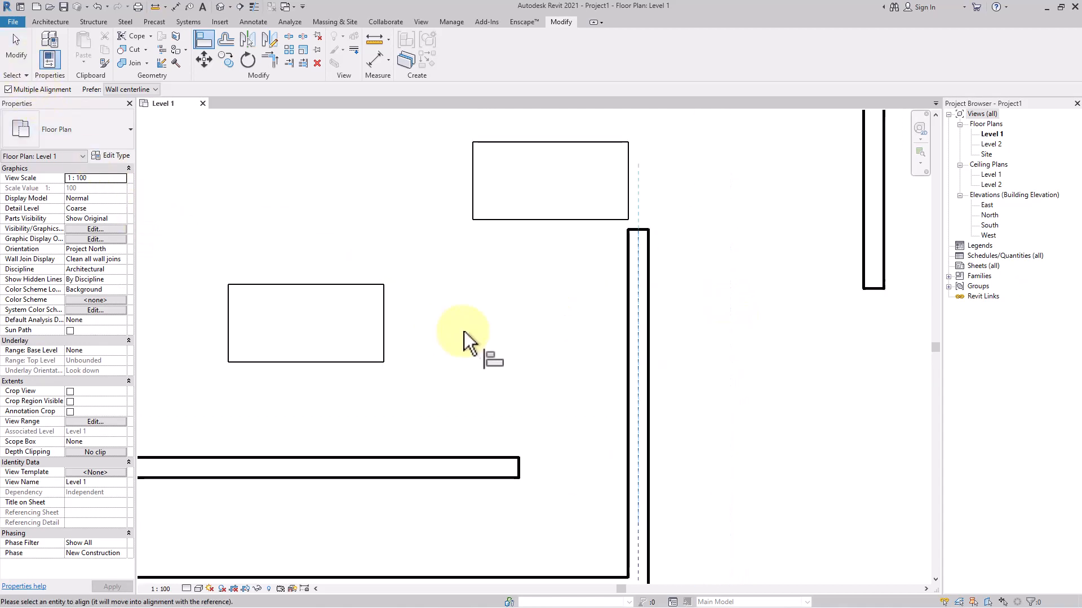
{"action": "left_click", "coordinate": [385, 332]}
{"action": "scroll", "coordinate": [507, 366], "scroll_direction": "down", "scroll_amount": 2}
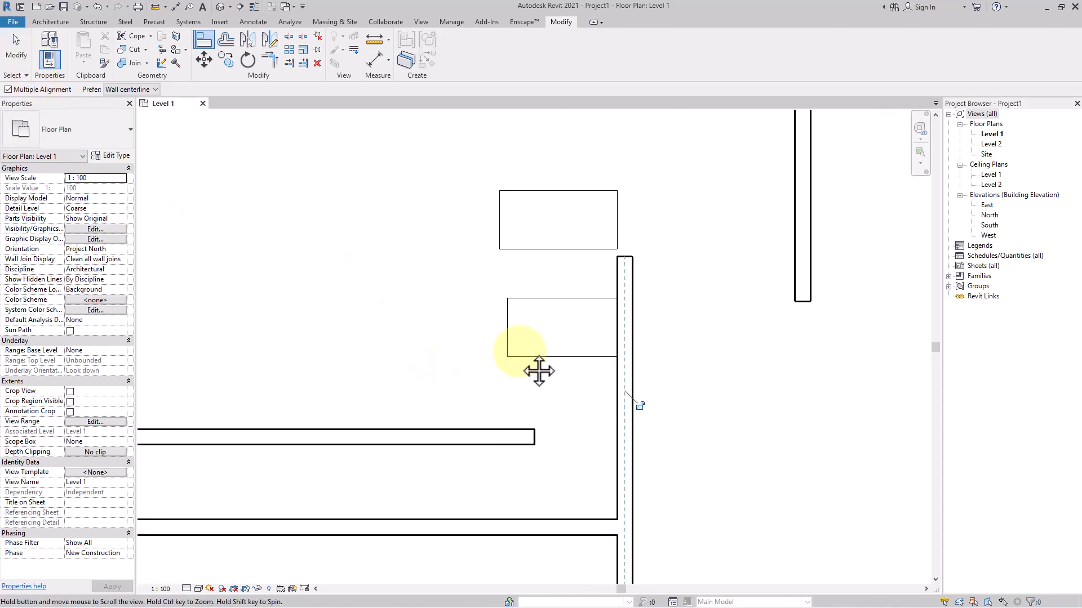
Try to align the right edge of the lower row's left desk with the same wall centerline, and undo the alignment.
{"action": "middle_click_drag", "start_coordinate": [536, 369], "coordinate": [660, 338]}
{"action": "scroll", "coordinate": [660, 338], "scroll_direction": "down", "scroll_amount": 1}
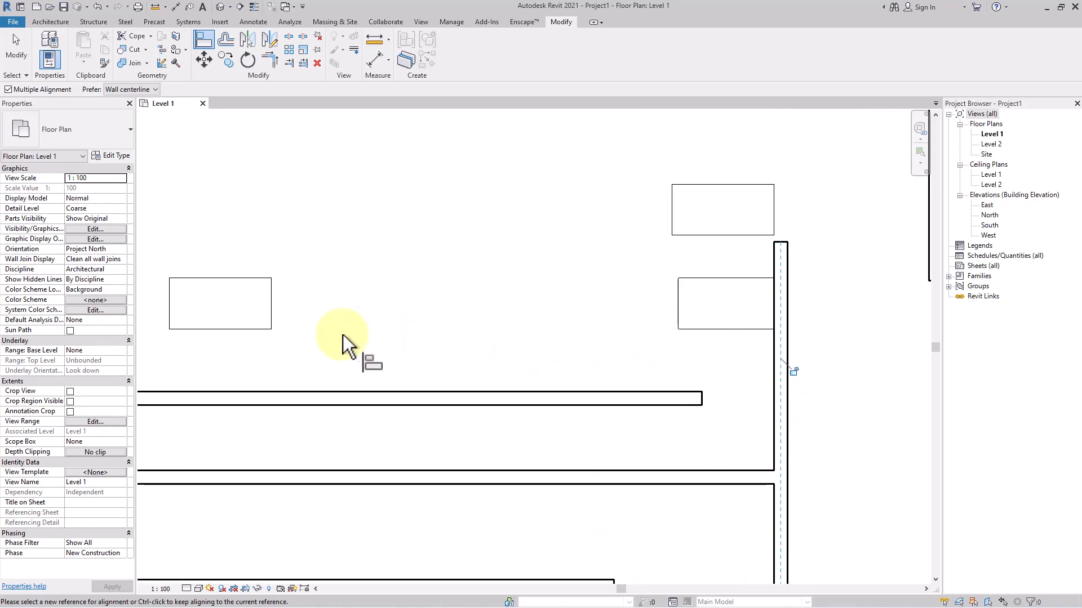
{"action": "left_click", "coordinate": [273, 313]}
{"action": "key", "text": "ctrl+z"}
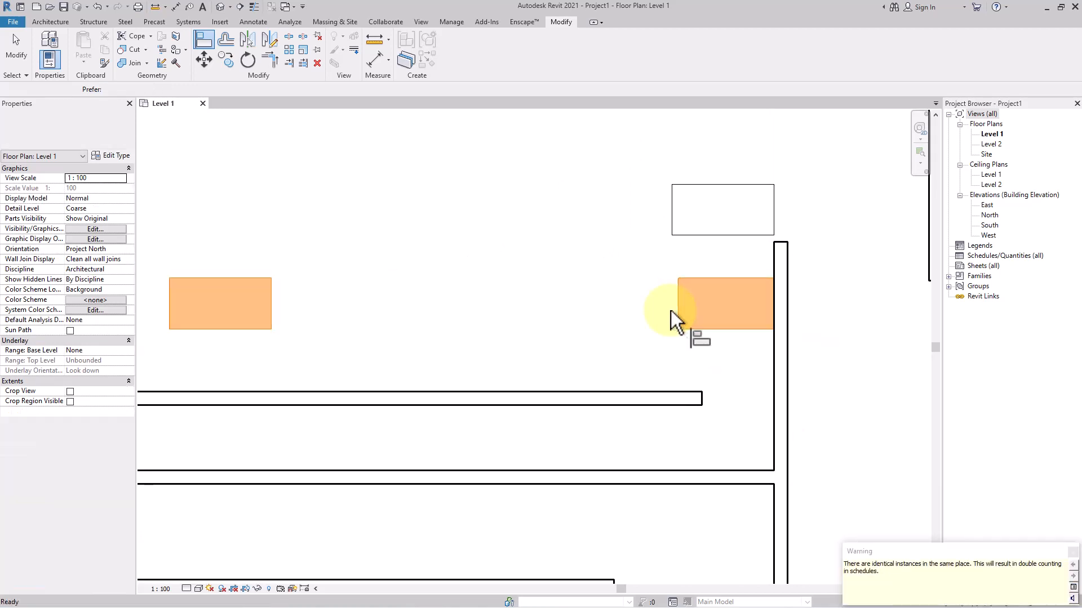
{"action": "scroll", "coordinate": [491, 320], "scroll_direction": "down", "scroll_amount": 2}
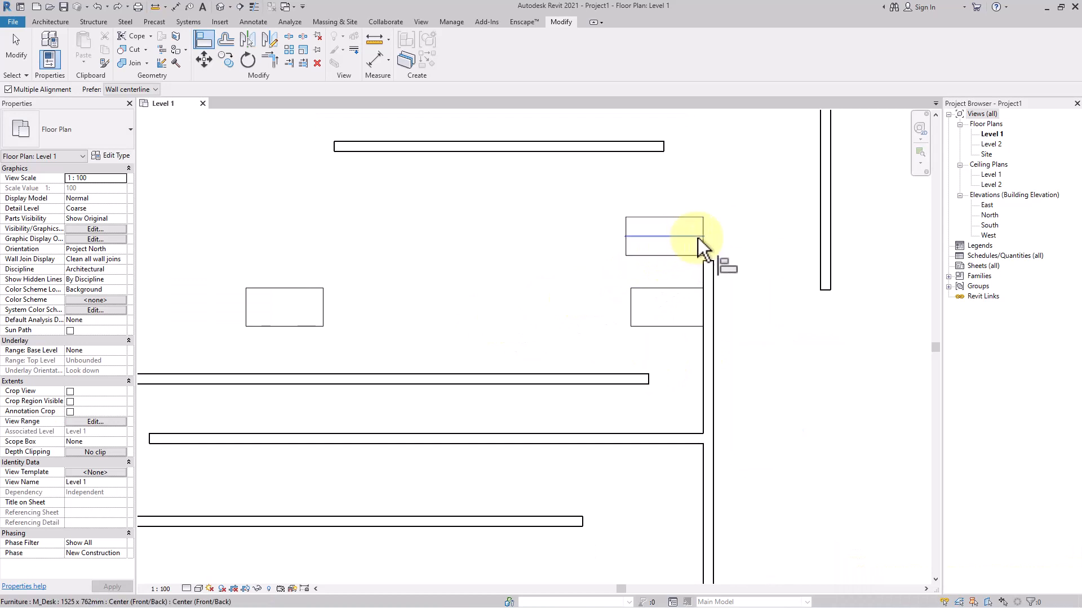
{"action": "key", "text": "Escape"}
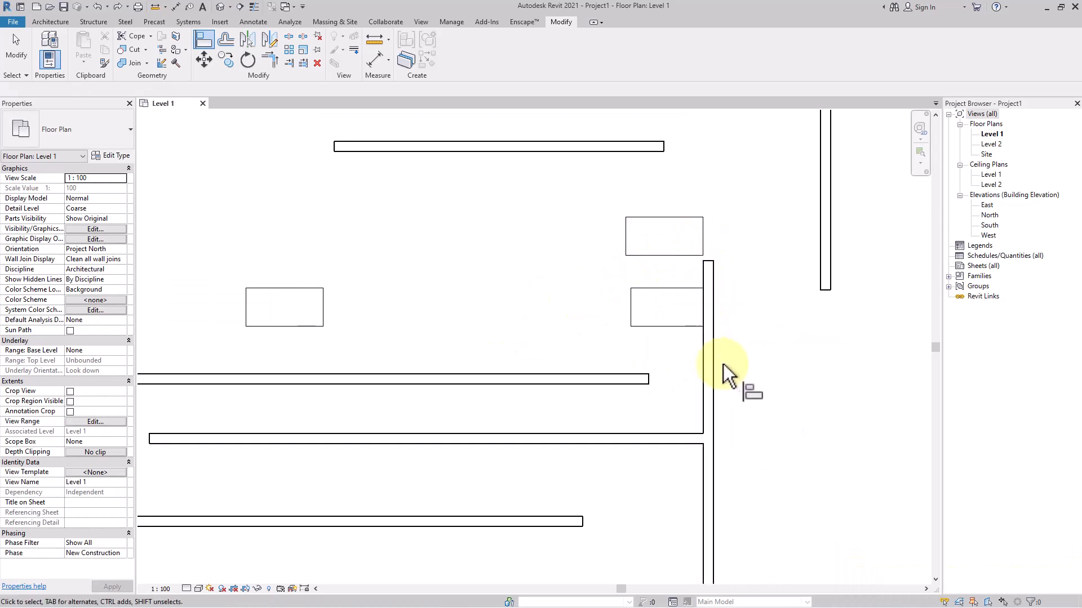
Try to align the long vertical wall with the right end of the horizontal wall below the desks, and undo the alignment.
{"action": "scroll", "coordinate": [699, 350], "scroll_direction": "up", "scroll_amount": 1}
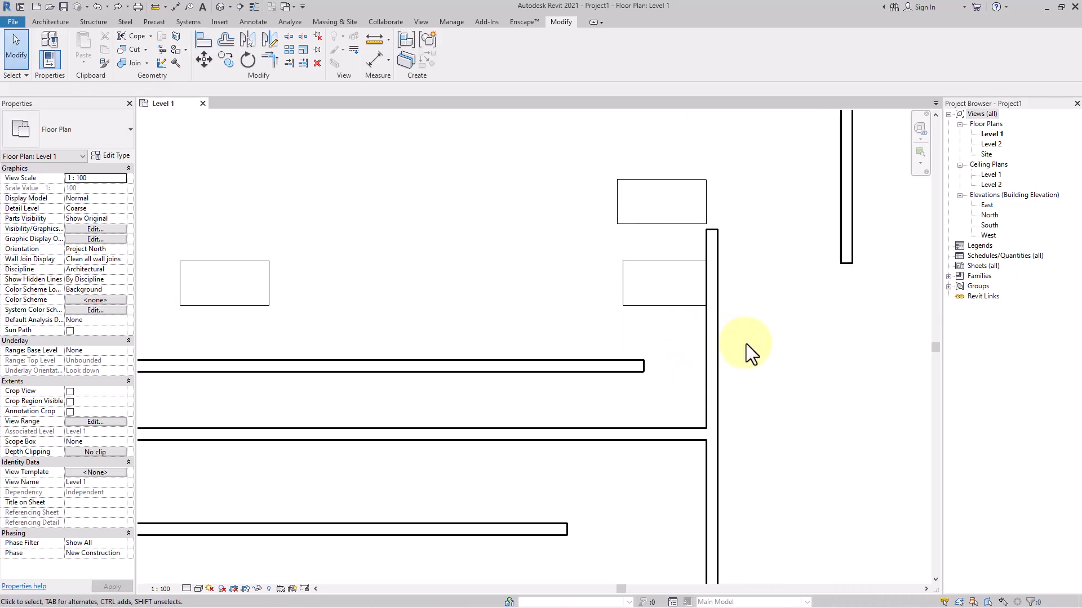
{"action": "scroll", "coordinate": [726, 338], "scroll_direction": "down", "scroll_amount": 3}
{"action": "scroll", "coordinate": [749, 332], "scroll_direction": "up", "scroll_amount": 2}
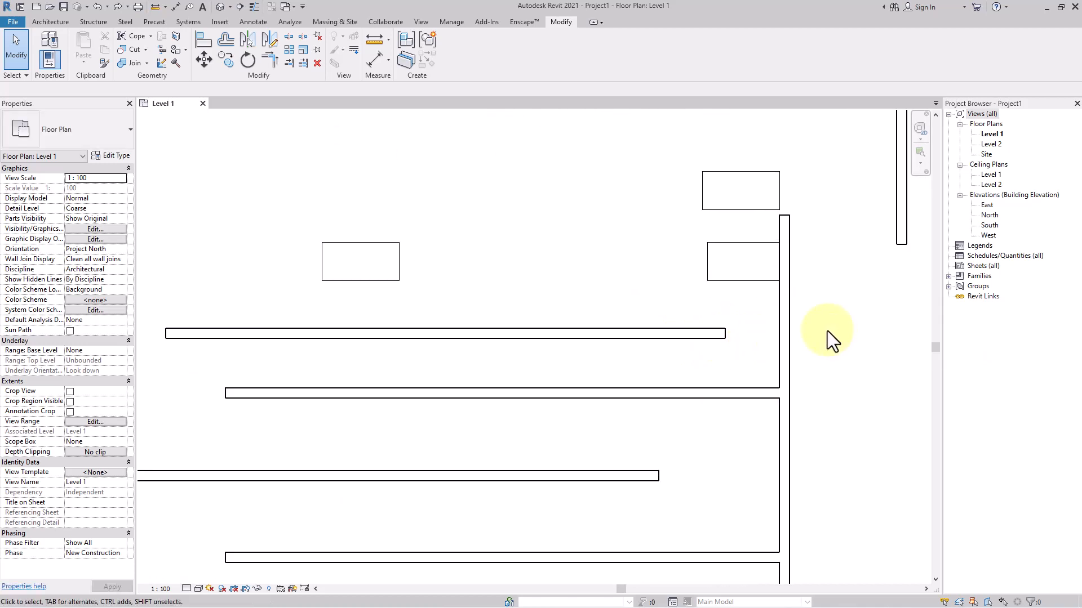
{"action": "left_click", "coordinate": [783, 355]}
{"action": "left_click", "coordinate": [200, 49]}
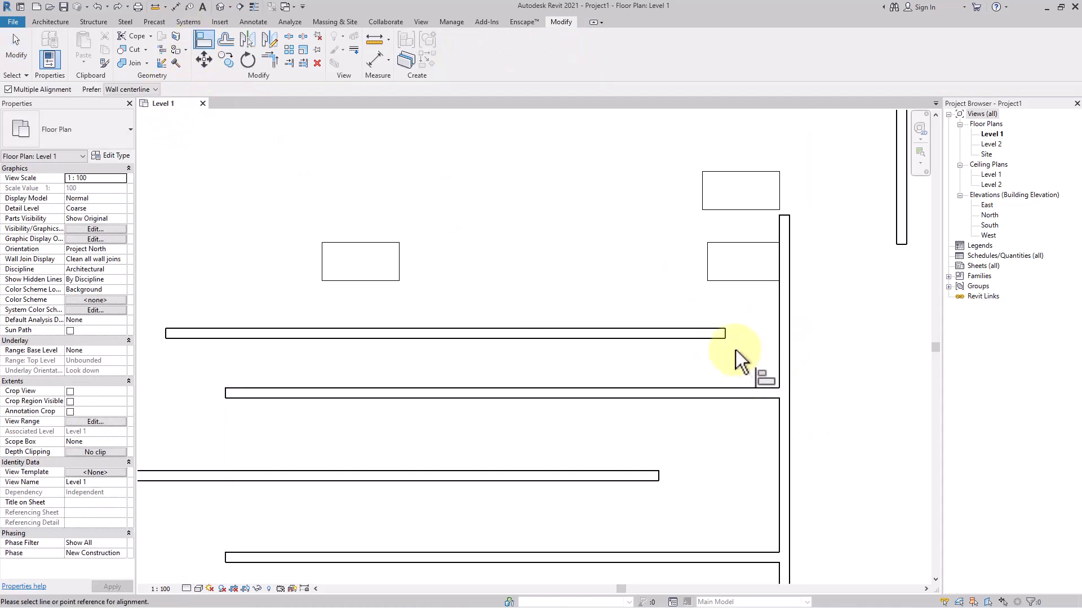
{"action": "left_click", "coordinate": [728, 333]}
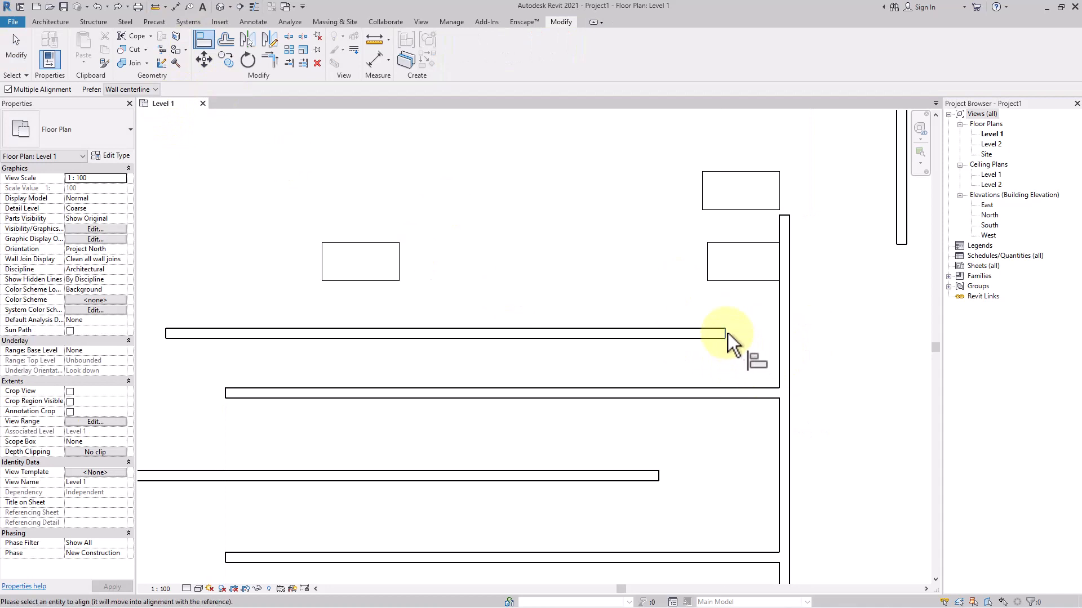
{"action": "left_click", "coordinate": [779, 330]}
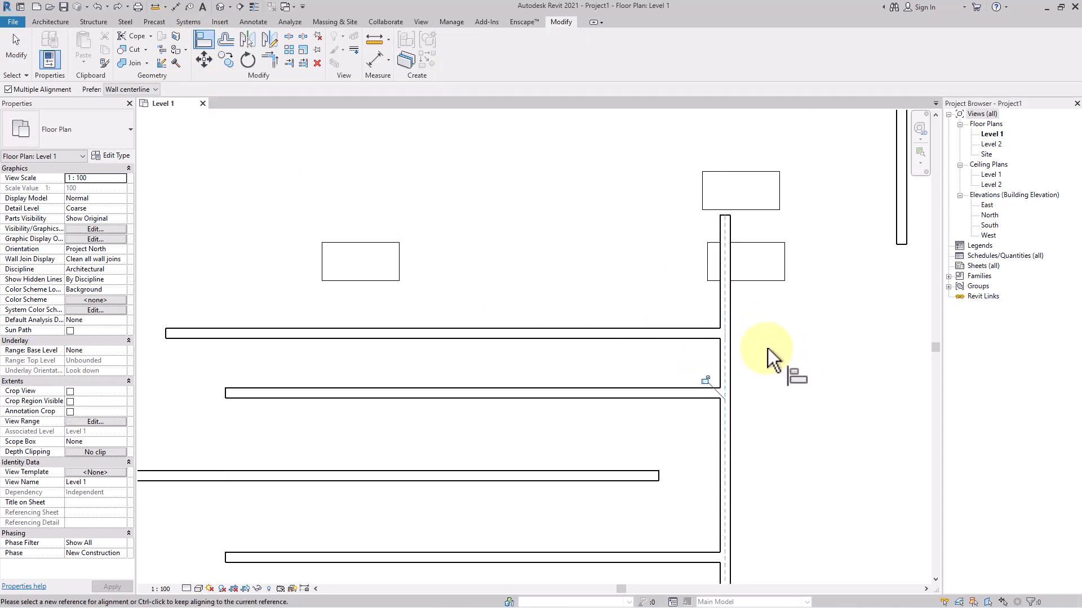
{"action": "key", "text": "ctrl+z"}
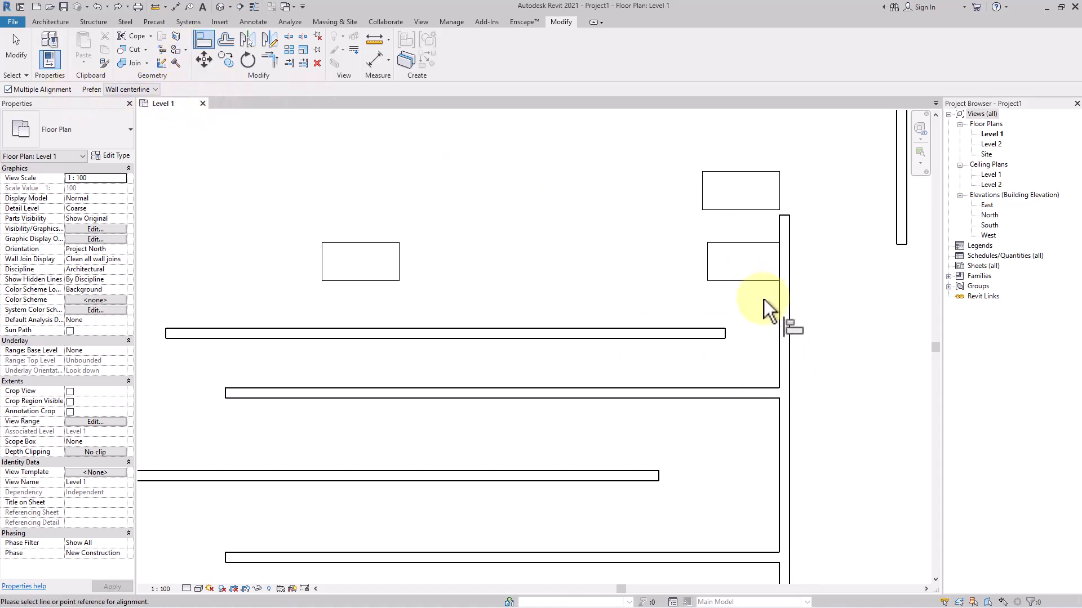
Align the right ends of the two upper detached horizontal walls below the desks with the long vertical wall, preferring wall faces.
{"action": "left_click", "coordinate": [127, 89]}
{"action": "left_click", "coordinate": [130, 110]}
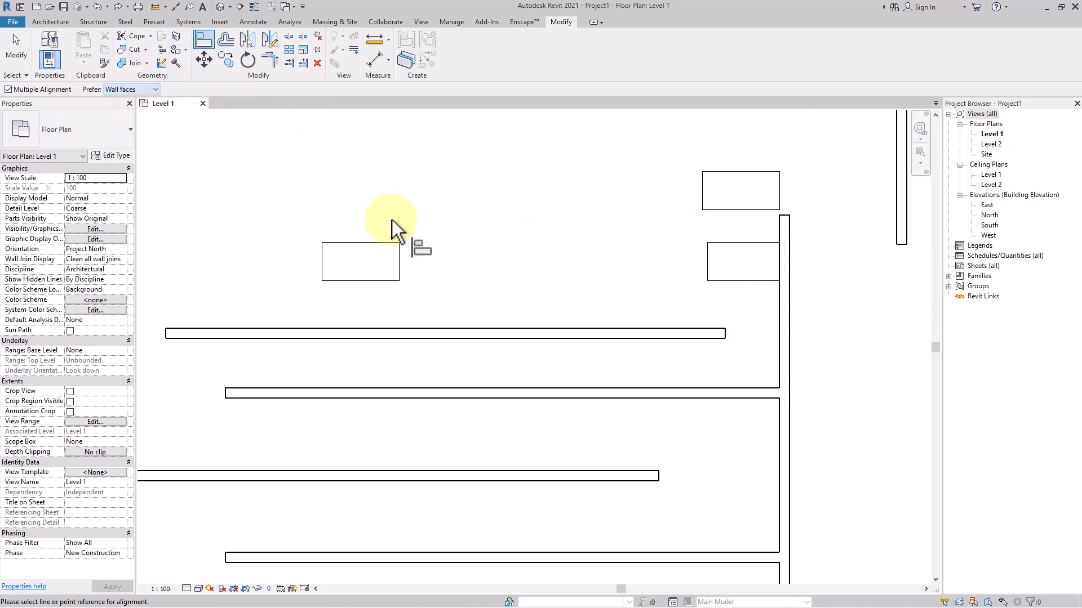
{"action": "scroll", "coordinate": [782, 336], "scroll_direction": "up", "scroll_amount": 3}
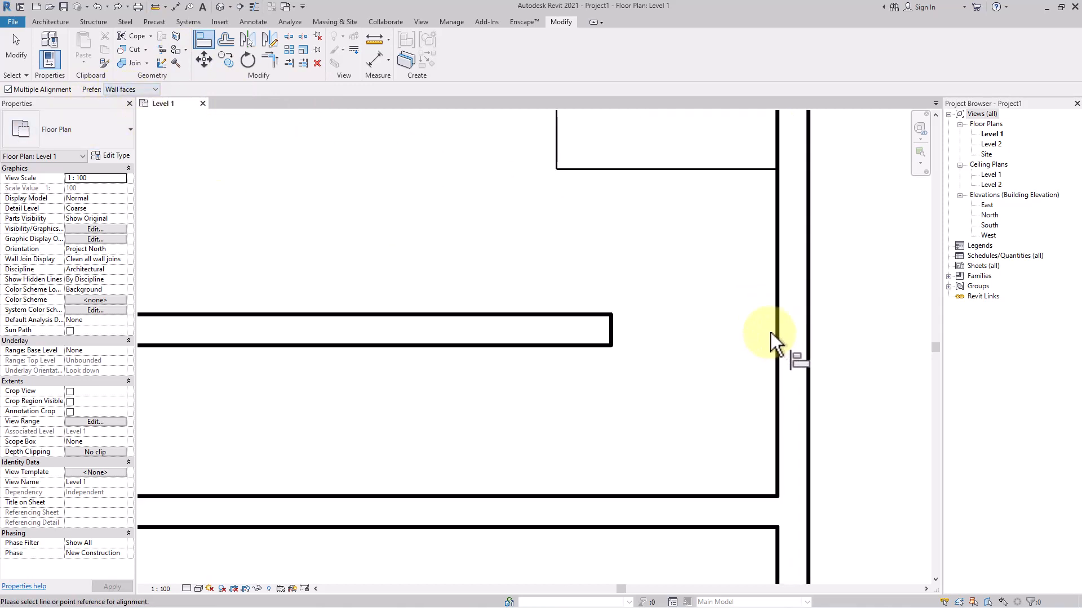
{"action": "scroll", "coordinate": [778, 332], "scroll_direction": "up", "scroll_amount": 3}
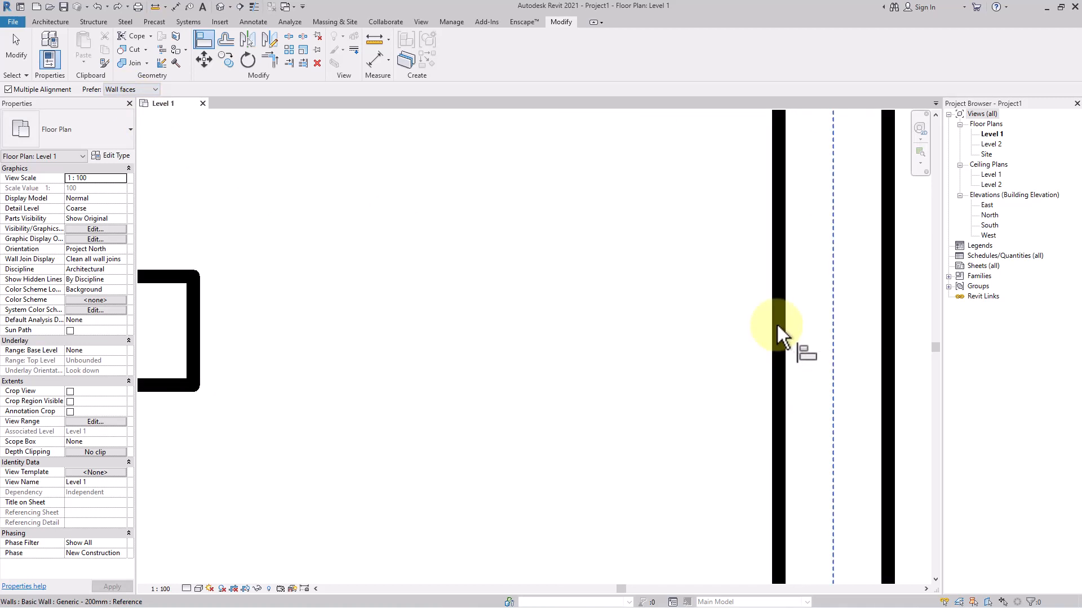
{"action": "left_click", "coordinate": [777, 324]}
{"action": "scroll", "coordinate": [785, 344], "scroll_direction": "down", "scroll_amount": 5}
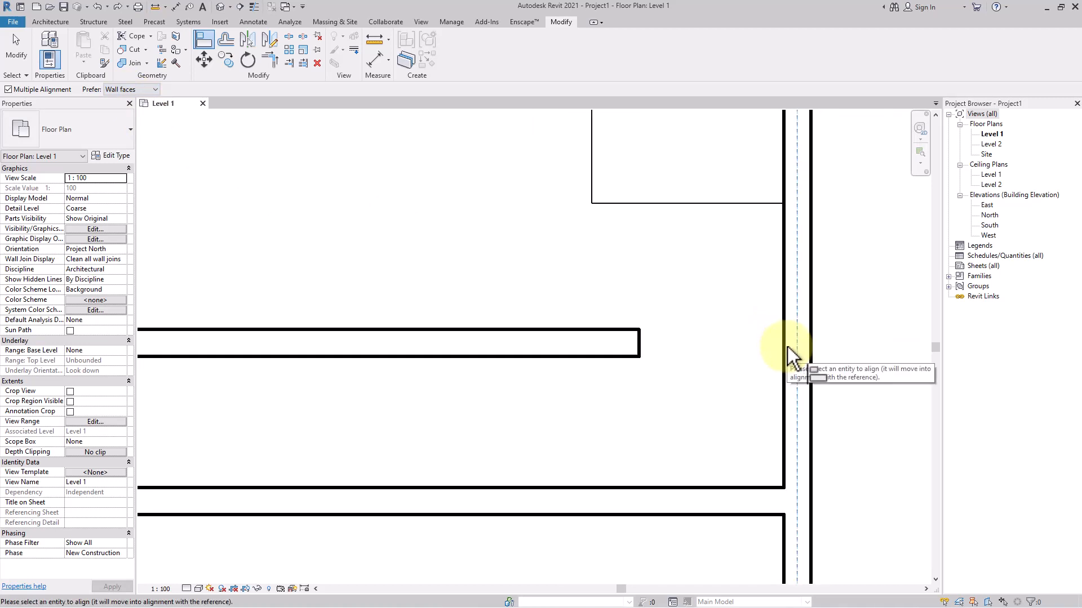
{"action": "left_click", "coordinate": [637, 348]}
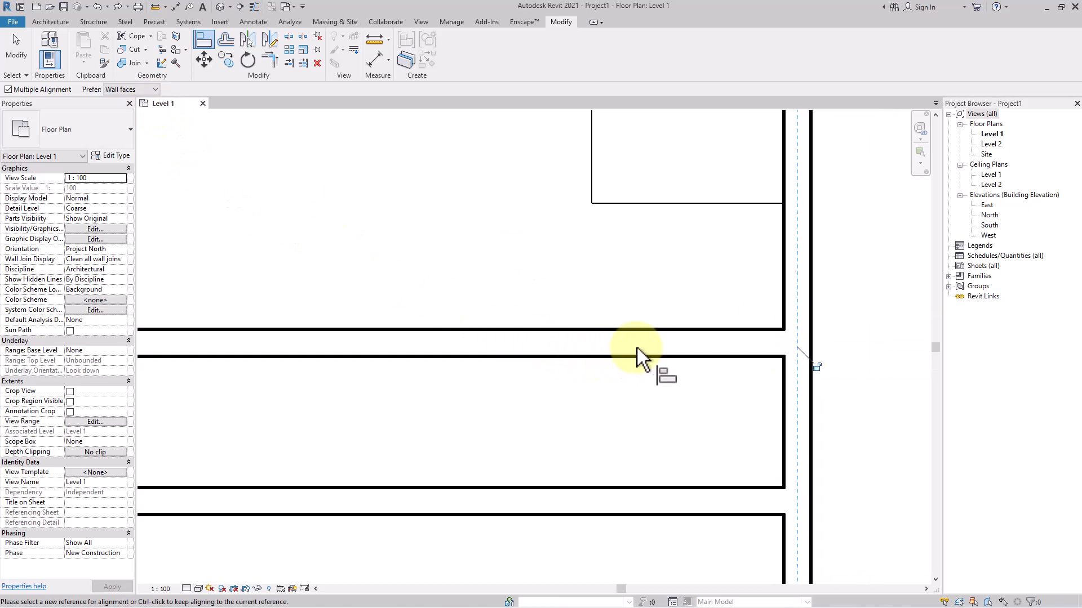
{"action": "scroll", "coordinate": [641, 356], "scroll_direction": "down", "scroll_amount": 4}
{"action": "left_click", "coordinate": [584, 475]}
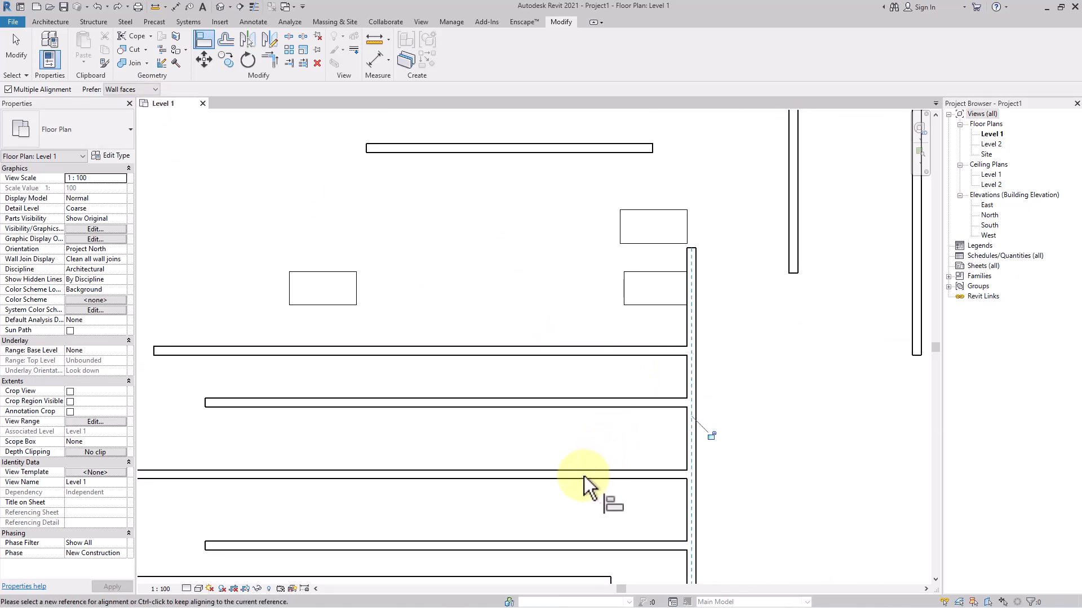
{"action": "key", "text": "Escape"}
{"action": "key", "text": "Escape"}
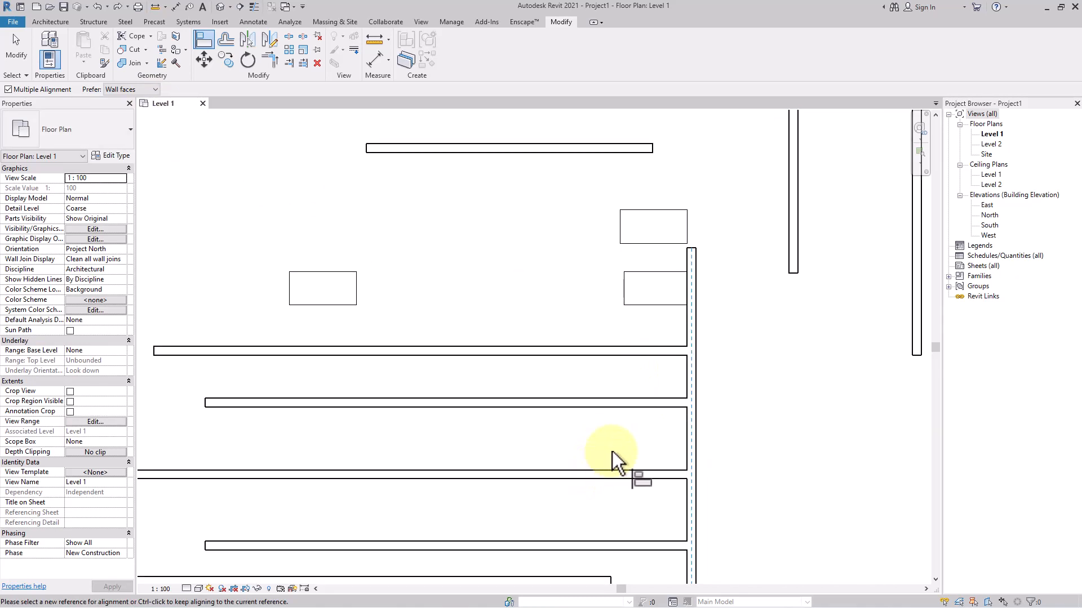
Align the right edge of the desk above the long vertical wall with the upper vertical wall's left face and lock the alignment.
{"action": "scroll", "coordinate": [484, 386], "scroll_direction": "down", "scroll_amount": 3}
{"action": "middle_click_drag", "start_coordinate": [485, 385], "coordinate": [567, 328]}
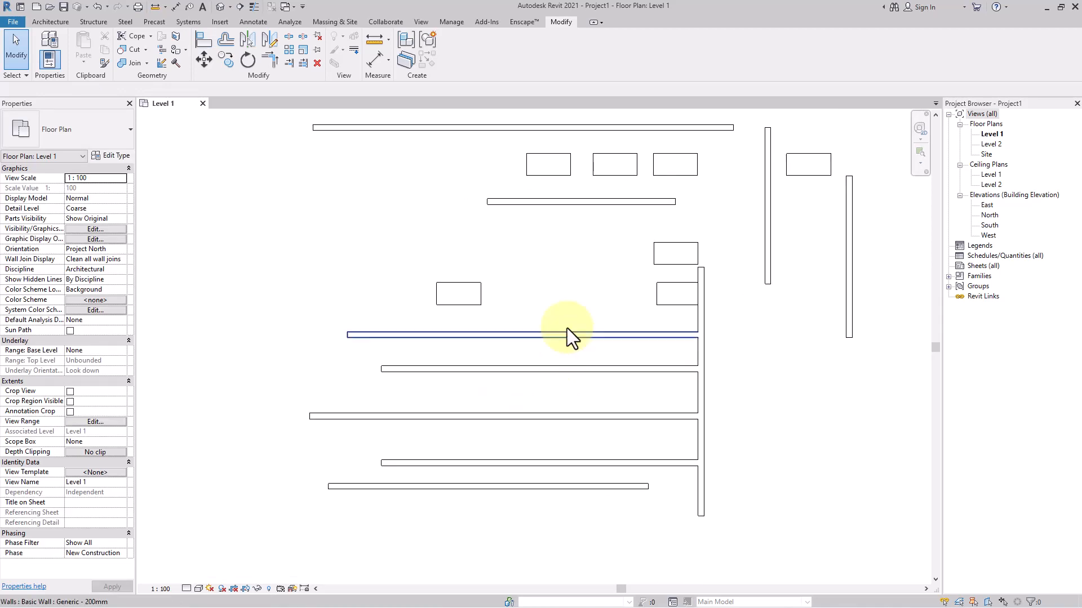
{"action": "scroll", "coordinate": [568, 315], "scroll_direction": "up", "scroll_amount": 2}
{"action": "scroll", "coordinate": [591, 304], "scroll_direction": "up", "scroll_amount": 1}
{"action": "left_click_drag", "start_coordinate": [710, 305], "coordinate": [691, 230]}
{"action": "left_click", "coordinate": [867, 351]}
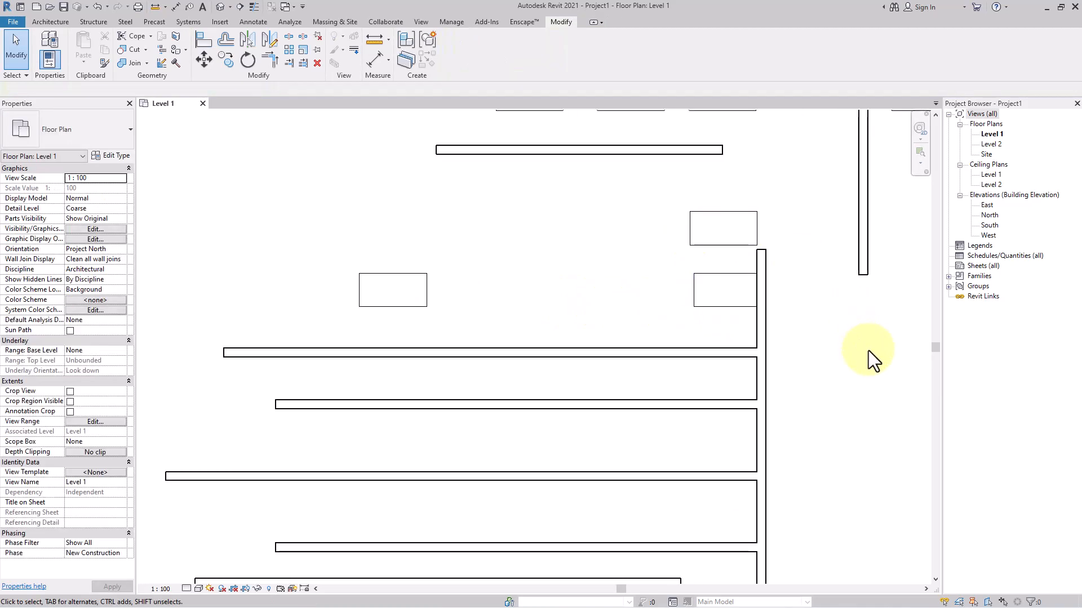
{"action": "middle_click_drag", "start_coordinate": [868, 350], "coordinate": [698, 357]}
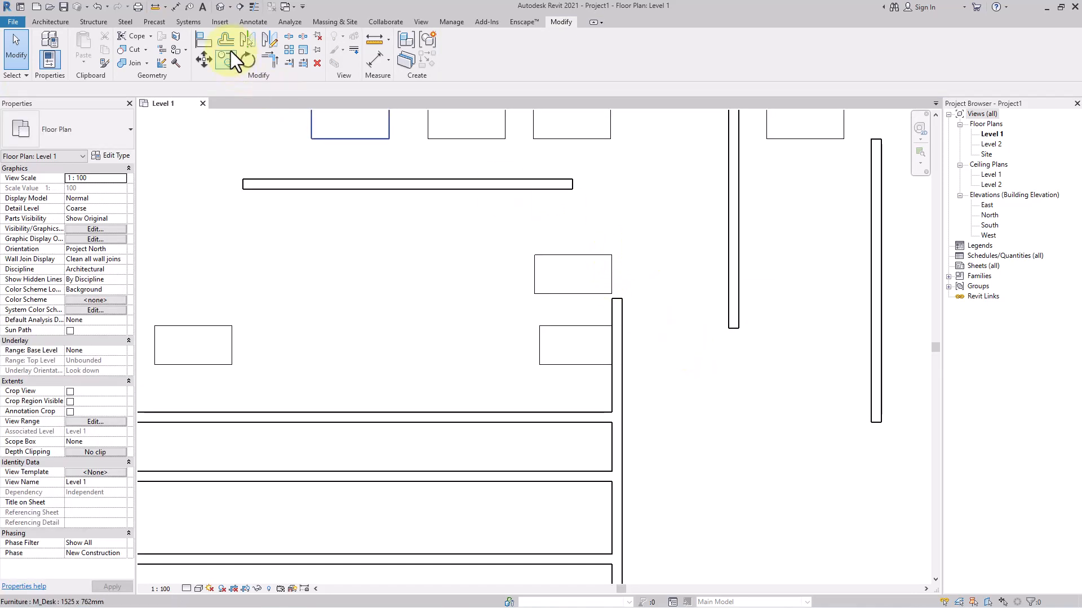
{"action": "left_click", "coordinate": [205, 40]}
{"action": "left_click", "coordinate": [731, 285]}
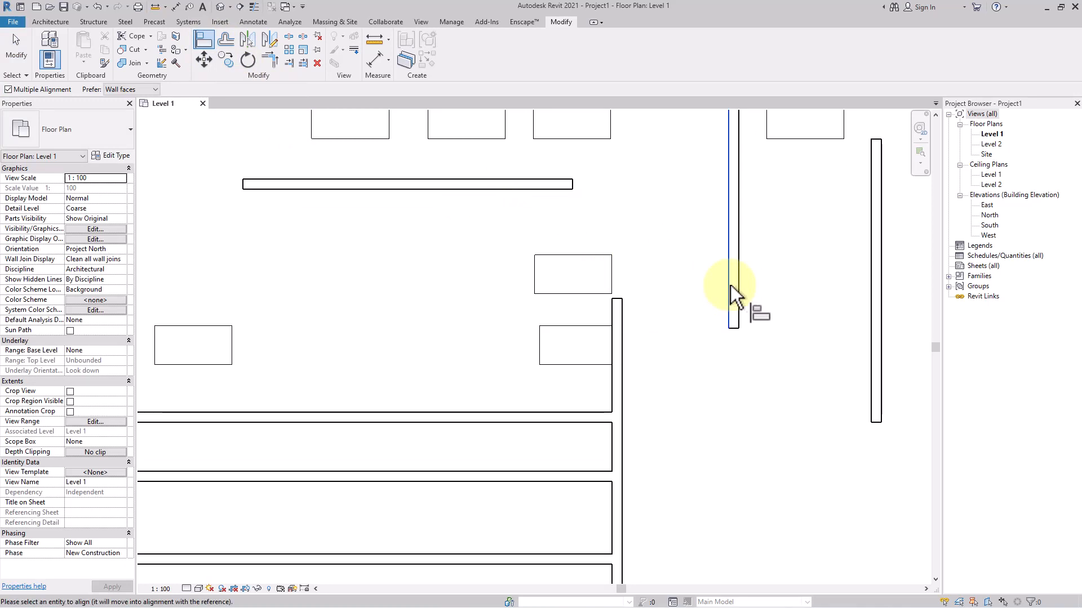
{"action": "left_click", "coordinate": [610, 278]}
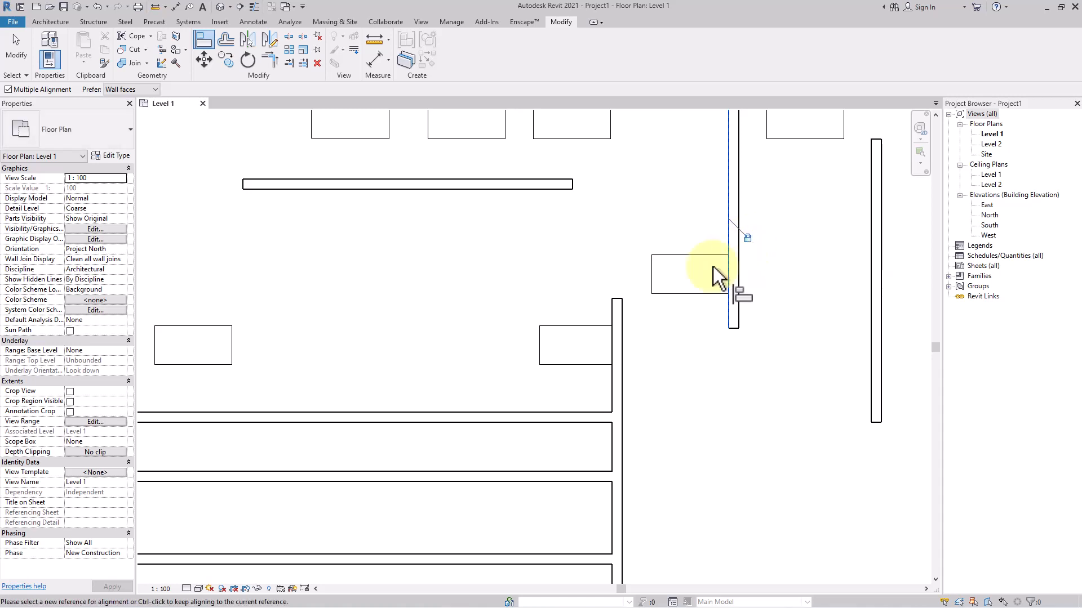
{"action": "key", "text": "Escape"}
{"action": "key", "text": "Escape"}
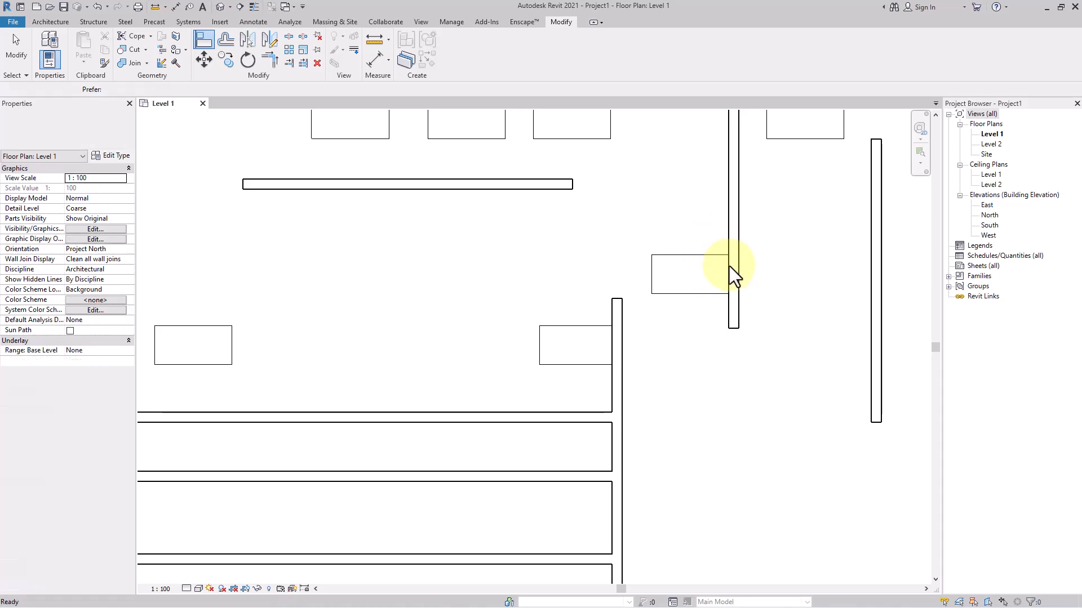
Move the upper vertical wall with its locked desk to the right, about 2500 mm from the long vertical wall.
{"action": "left_click", "coordinate": [734, 231]}
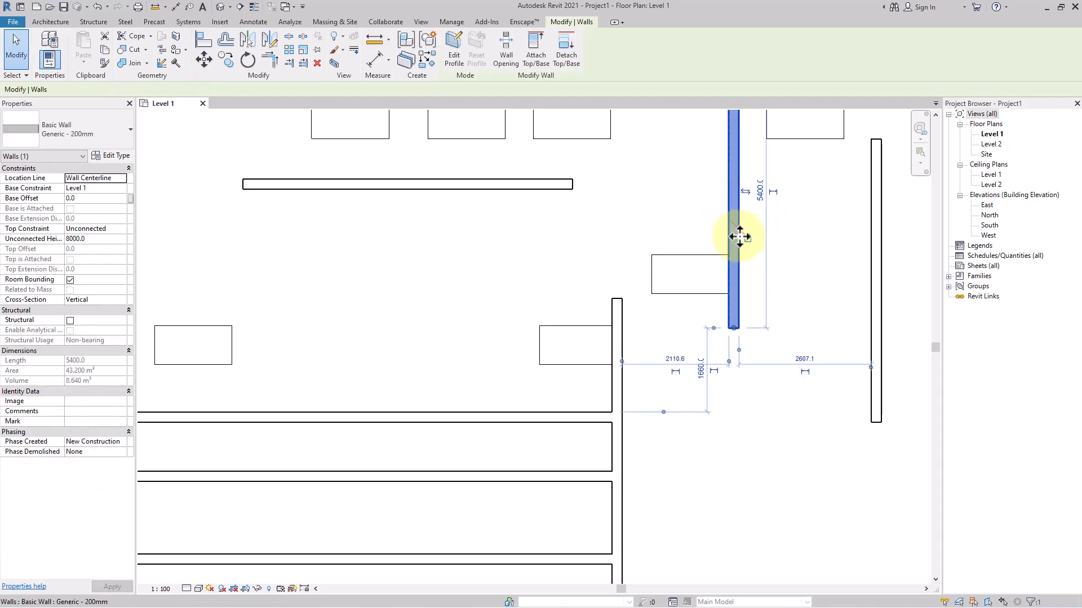
{"action": "left_click_drag", "start_coordinate": [739, 229], "coordinate": [732, 261]}
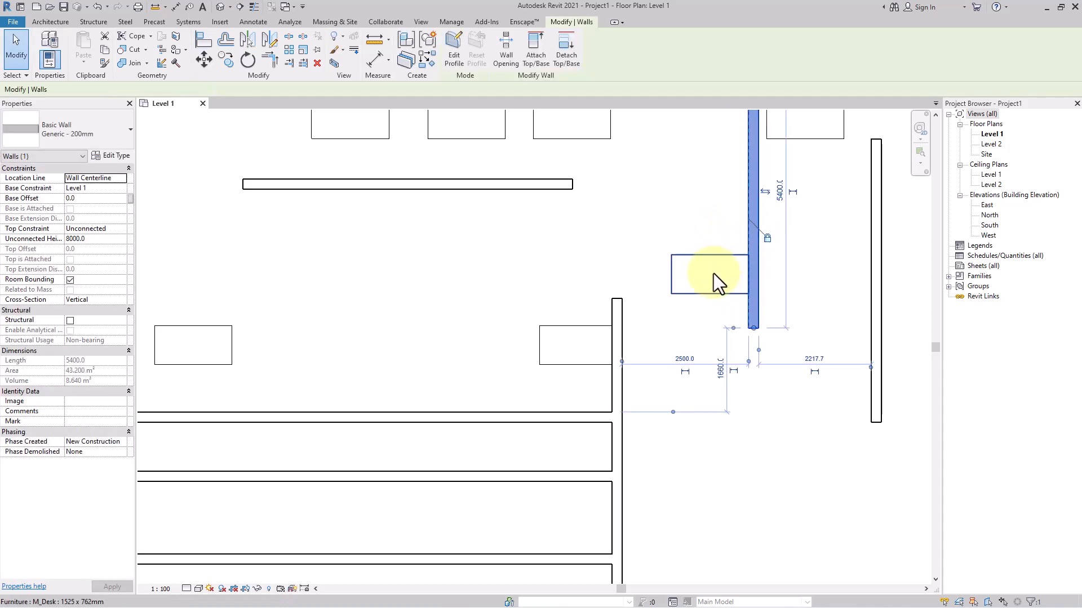
{"action": "left_click", "coordinate": [710, 324]}
Unlock the desk from the upper vertical wall and move it up and left, about 1400 mm away from that wall.
{"action": "left_click_drag", "start_coordinate": [690, 295], "coordinate": [636, 234]}
{"action": "left_click", "coordinate": [766, 240]}
{"action": "left_click", "coordinate": [675, 340]}
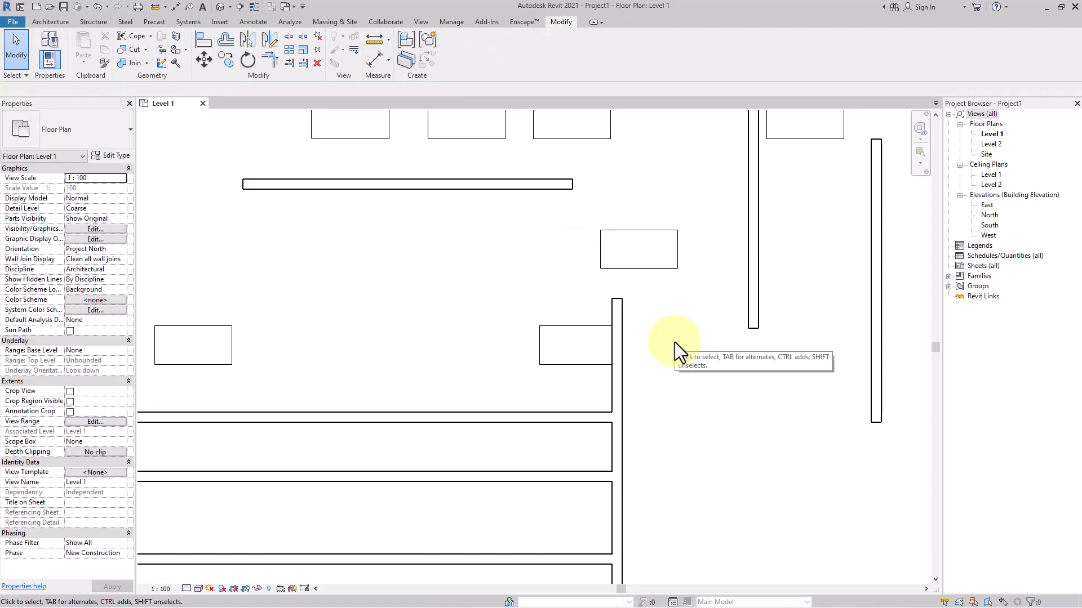
Align the right end of the short horizontal wall with the upper vertical wall's left face.
{"action": "scroll", "coordinate": [720, 359], "scroll_direction": "down", "scroll_amount": 2}
{"action": "middle_click_drag", "start_coordinate": [726, 362], "coordinate": [787, 367]}
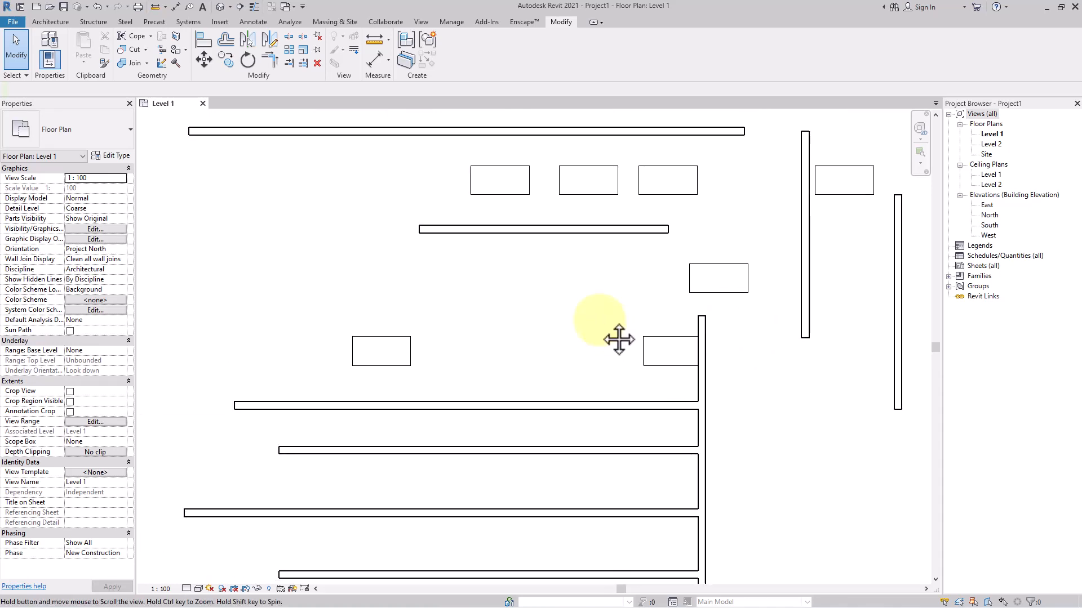
{"action": "scroll", "coordinate": [659, 295], "scroll_direction": "up", "scroll_amount": 3}
{"action": "left_click", "coordinate": [732, 275]}
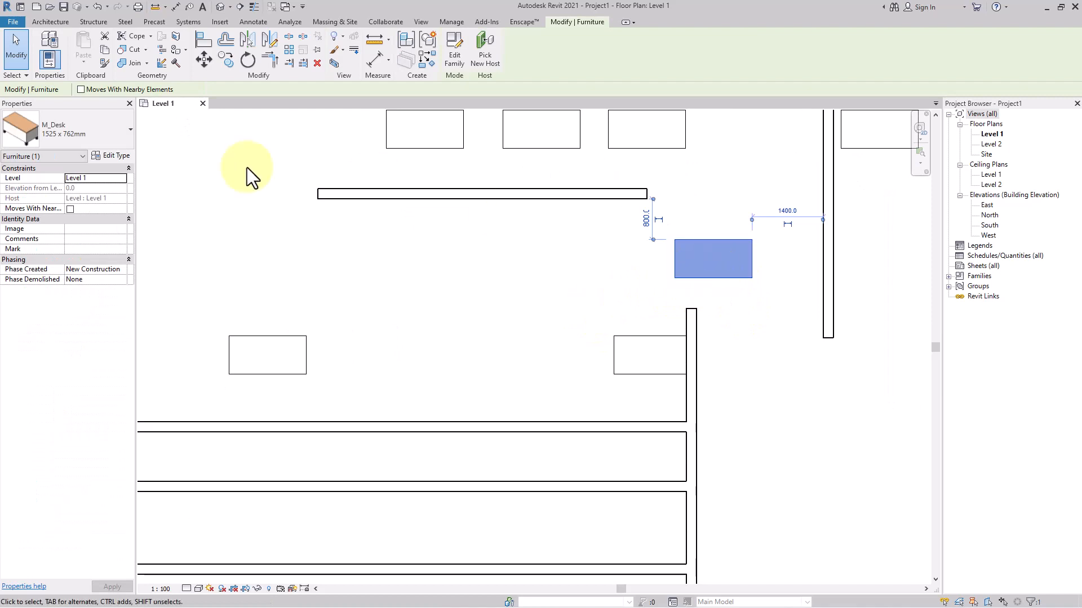
{"action": "left_click", "coordinate": [195, 45]}
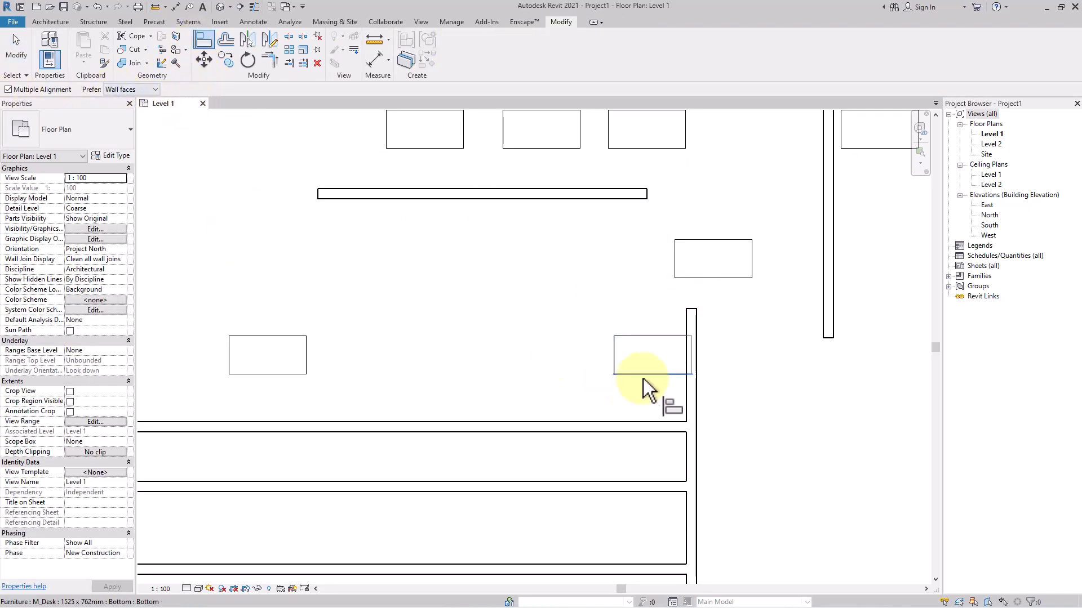
{"action": "left_click", "coordinate": [822, 197]}
{"action": "left_click", "coordinate": [645, 192]}
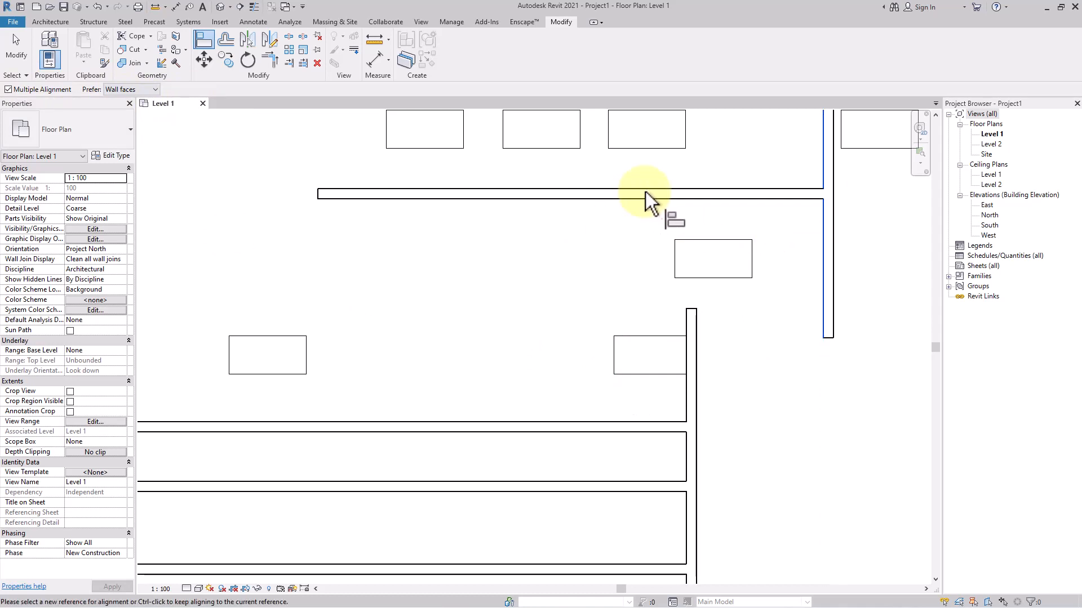
{"action": "key", "text": "Escape"}
{"action": "key", "text": "Escape"}
Offset the rightmost vertical wall numerically by 500 with Copy on, making five successive parallel copies to its right.
{"action": "scroll", "coordinate": [339, 222], "scroll_direction": "down", "scroll_amount": 3}
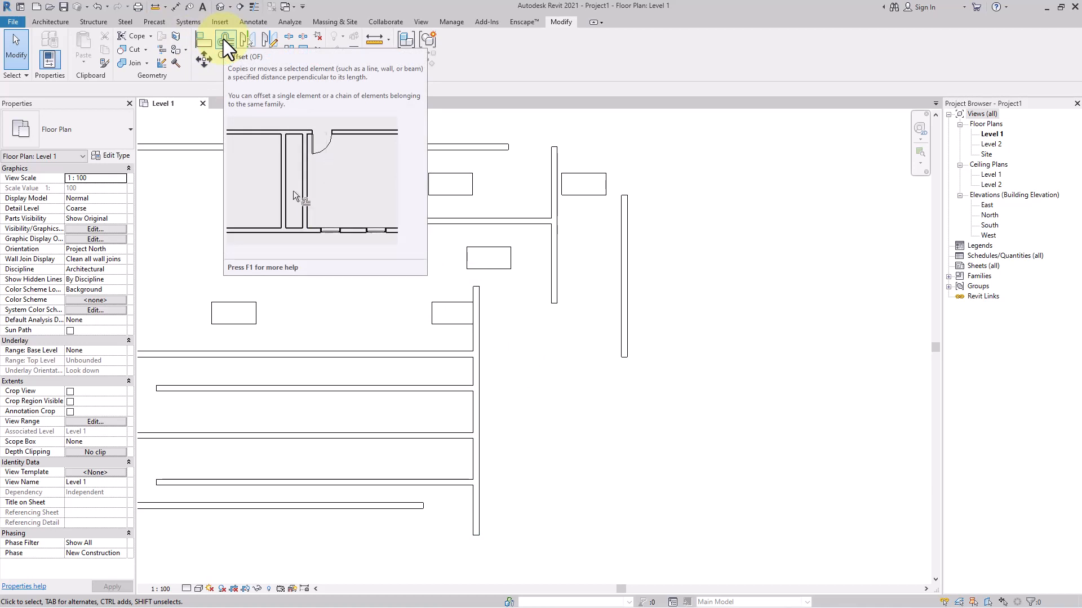
{"action": "left_click", "coordinate": [223, 39]}
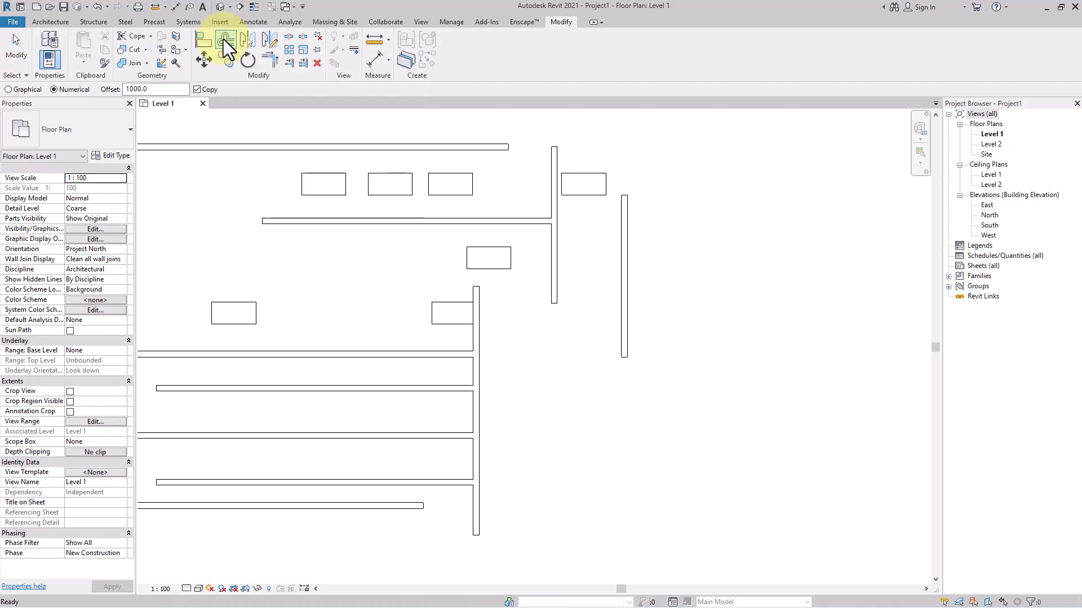
{"action": "double_click", "coordinate": [138, 89]}
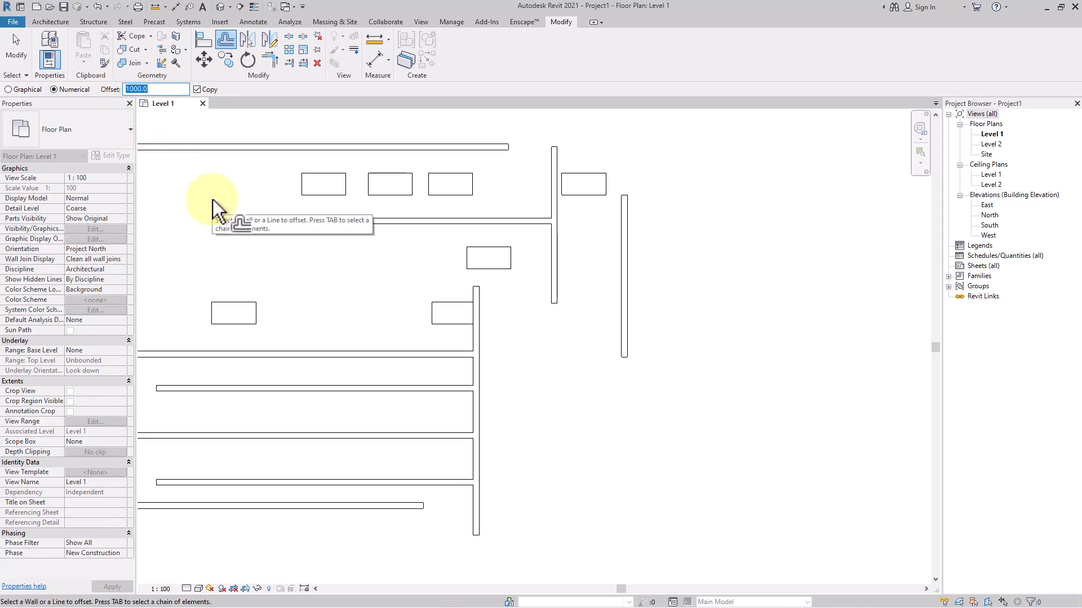
{"action": "type", "text": "500"}
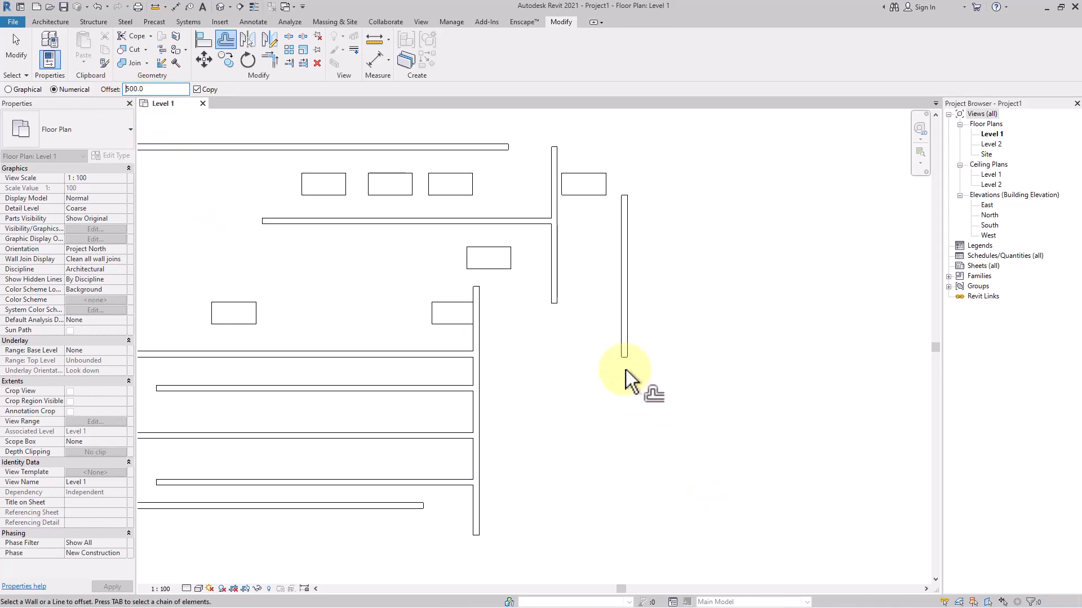
{"action": "left_click", "coordinate": [625, 321]}
{"action": "scroll", "coordinate": [643, 296], "scroll_direction": "up", "scroll_amount": 1}
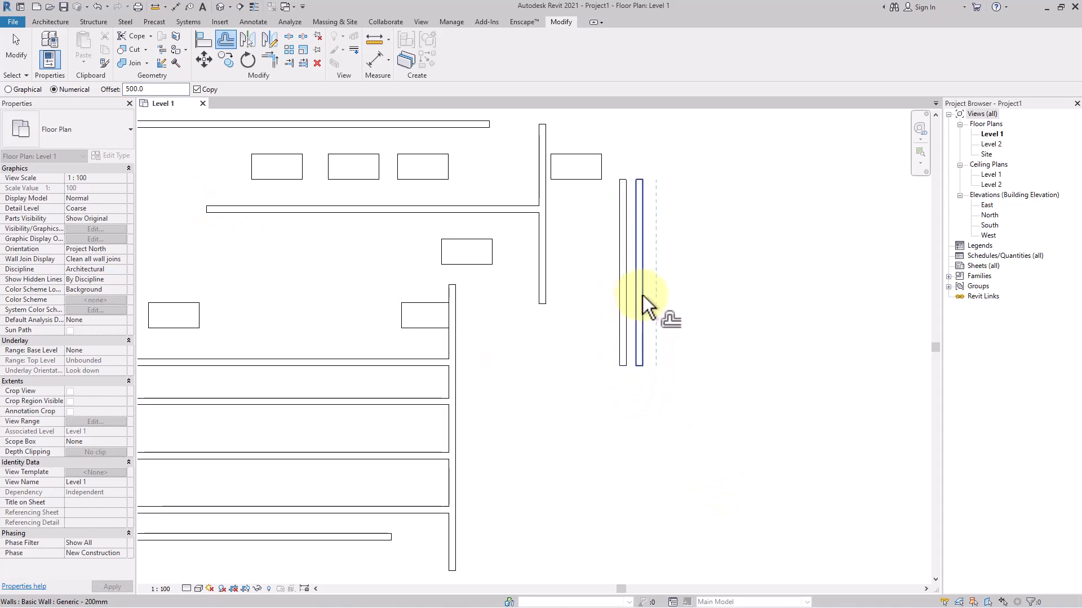
{"action": "left_click", "coordinate": [644, 294]}
{"action": "left_click", "coordinate": [662, 294]}
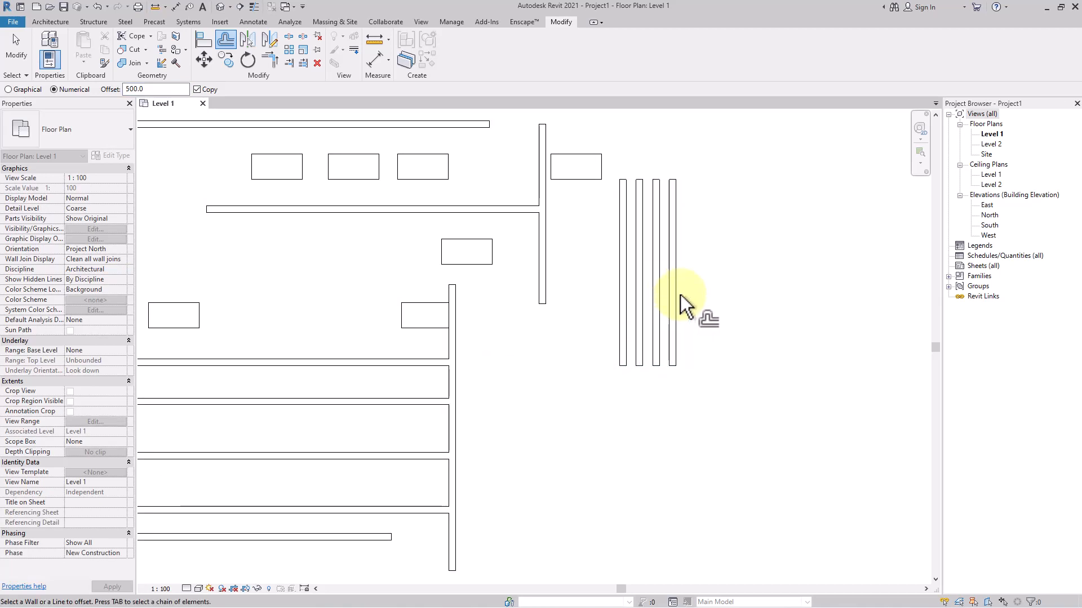
{"action": "left_click", "coordinate": [680, 295]}
{"action": "left_click", "coordinate": [695, 296]}
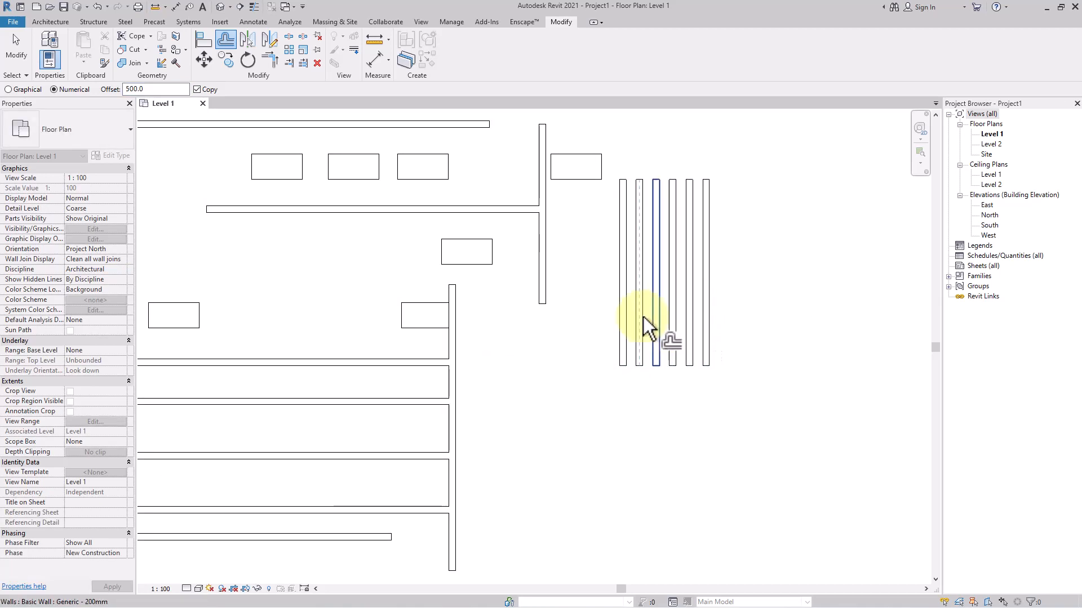
{"action": "scroll", "coordinate": [579, 291], "scroll_direction": "down", "scroll_amount": 1}
{"action": "middle_click_drag", "start_coordinate": [580, 291], "coordinate": [623, 368]}
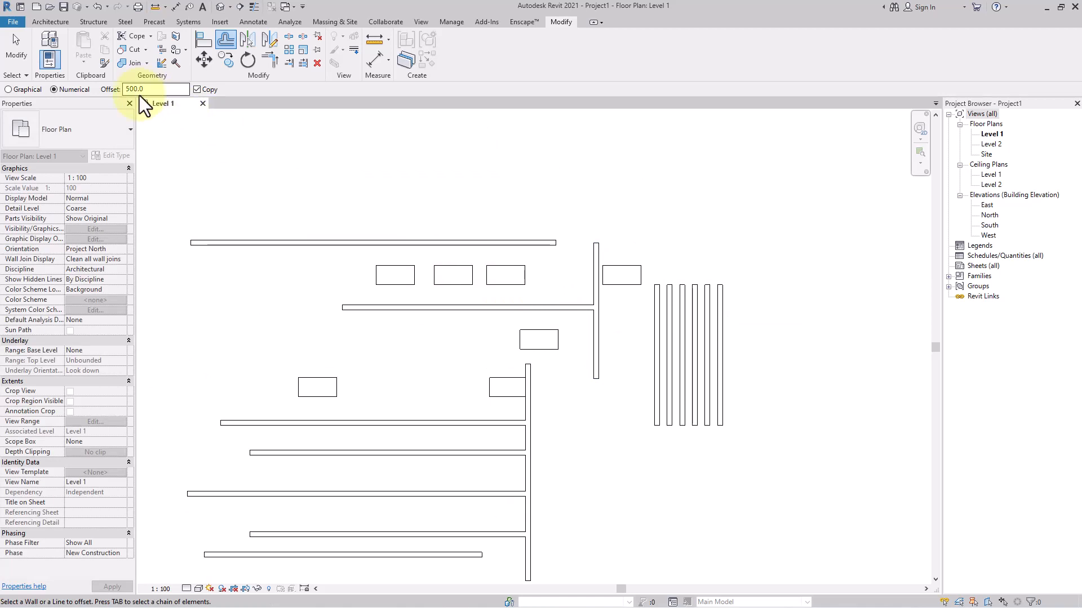
{"action": "left_click", "coordinate": [66, 89]}
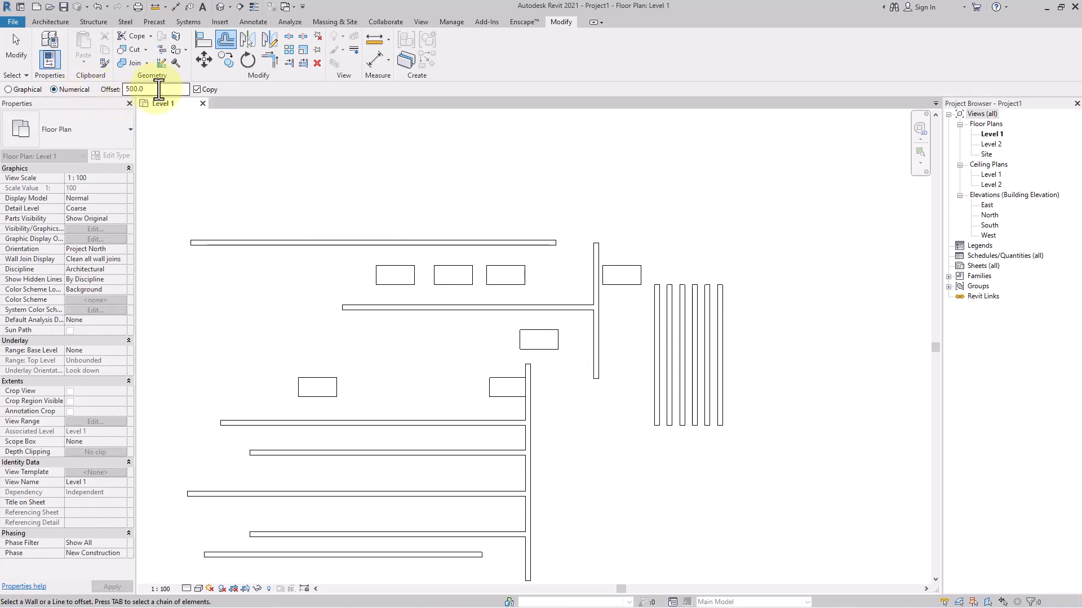
Offset the topmost horizontal wall numerically by 4000 with Copy on, placing one copy above it.
{"action": "double_click", "coordinate": [122, 89]}
{"action": "type", "text": "40"}
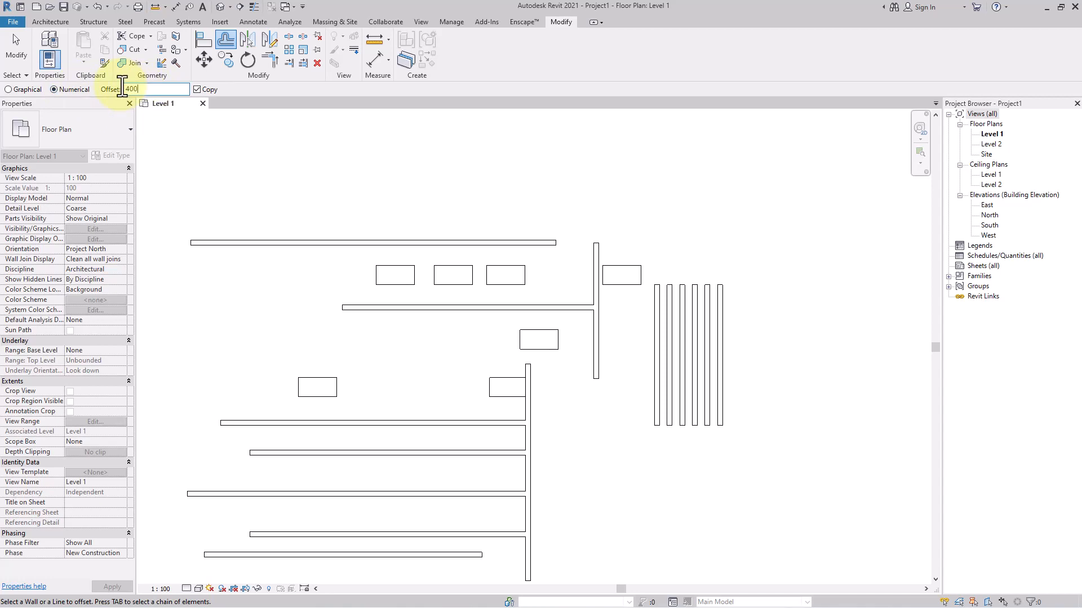
{"action": "left_click", "coordinate": [451, 243]}
{"action": "scroll", "coordinate": [459, 208], "scroll_direction": "down", "scroll_amount": 2}
{"action": "middle_click_drag", "start_coordinate": [459, 209], "coordinate": [470, 269]}
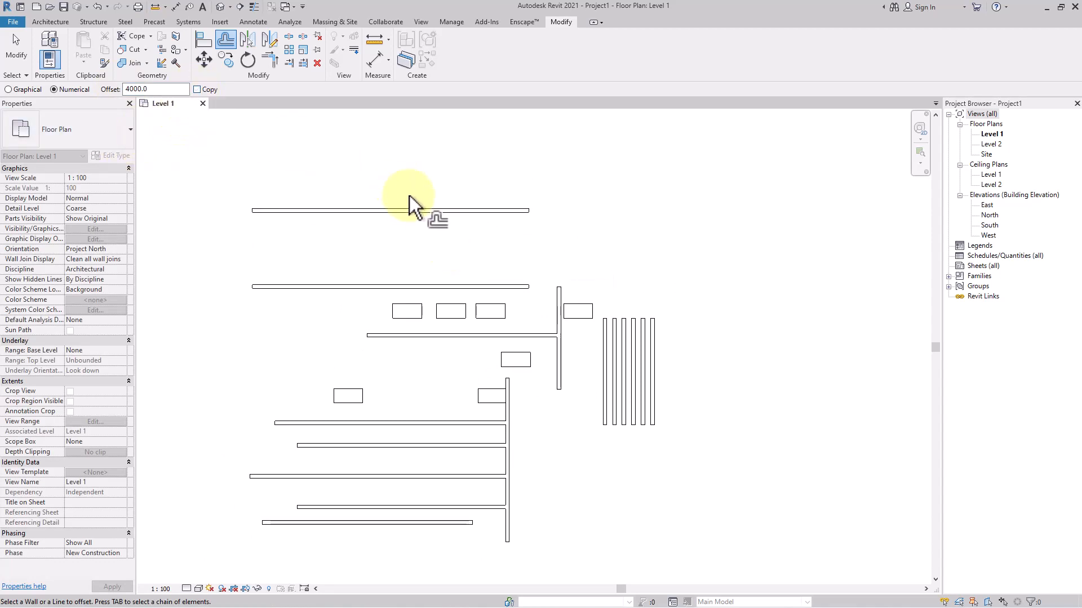
With Copy off, offset the copied wall 4000 further up, and offset the original top wall 4000 up and back down.
{"action": "left_click", "coordinate": [407, 210]}
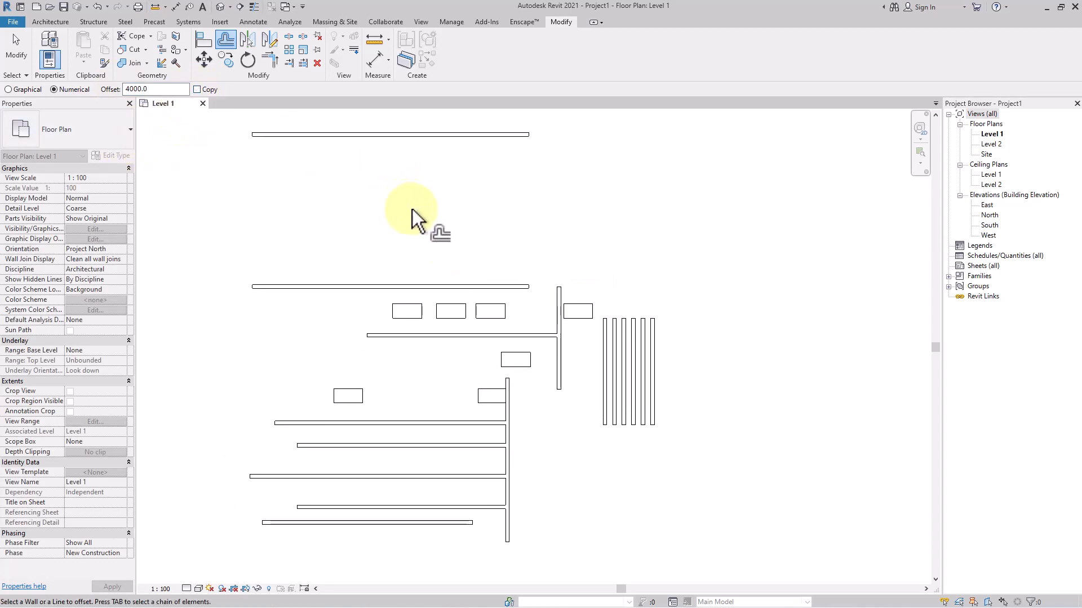
{"action": "left_click", "coordinate": [427, 283]}
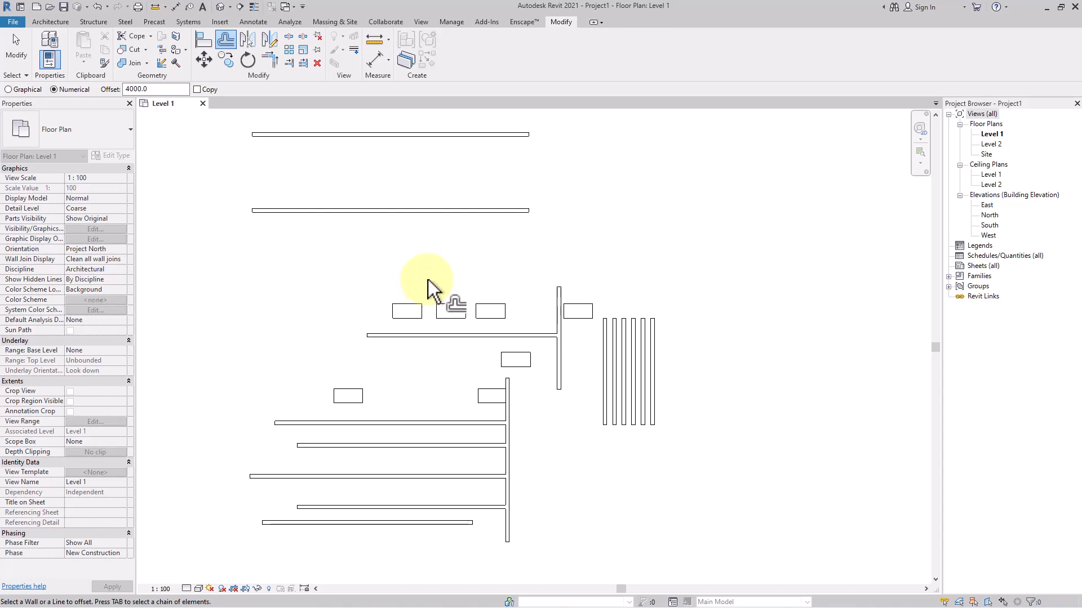
{"action": "left_click", "coordinate": [423, 213]}
{"action": "key", "text": "Escape"}
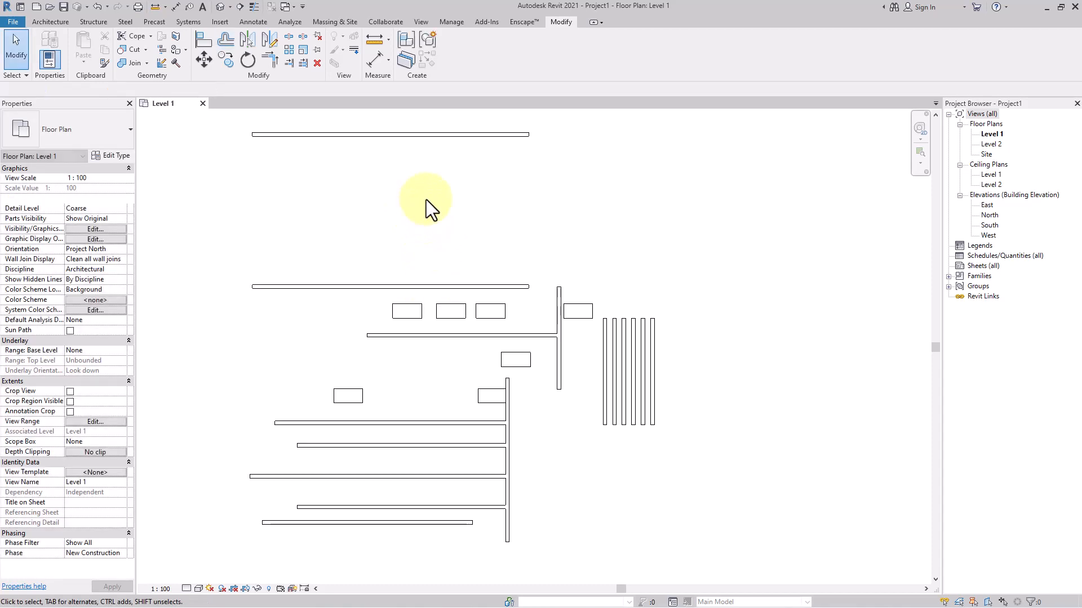
Offset the topmost horizontal wall graphically with Copy off, moving it 3900 mm upward between two picked points.
{"action": "middle_click_drag", "start_coordinate": [426, 199], "coordinate": [439, 277]}
{"action": "left_click", "coordinate": [428, 212]}
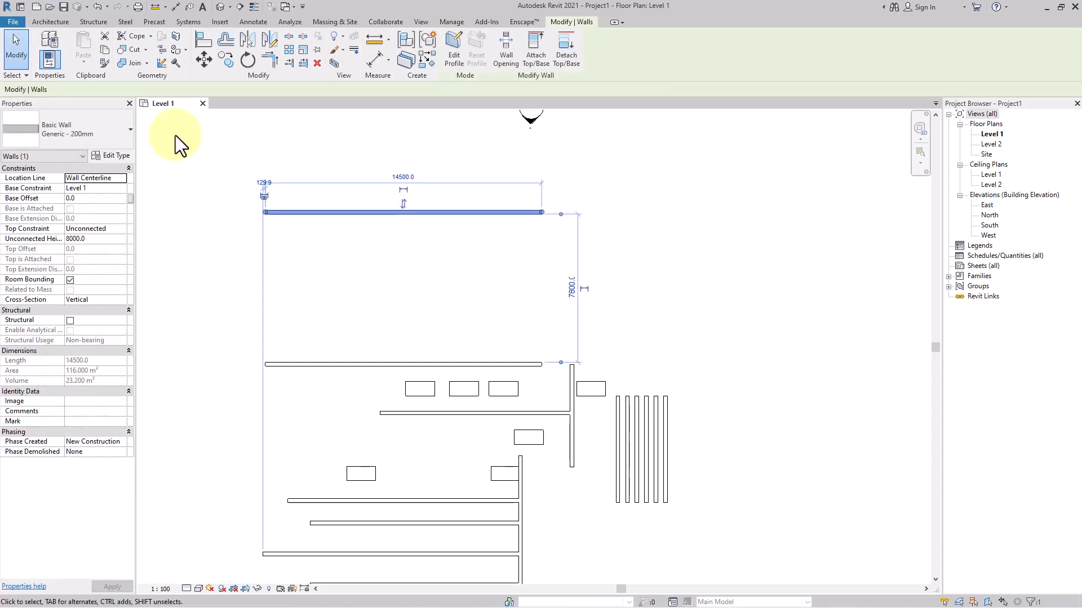
{"action": "left_click", "coordinate": [227, 39]}
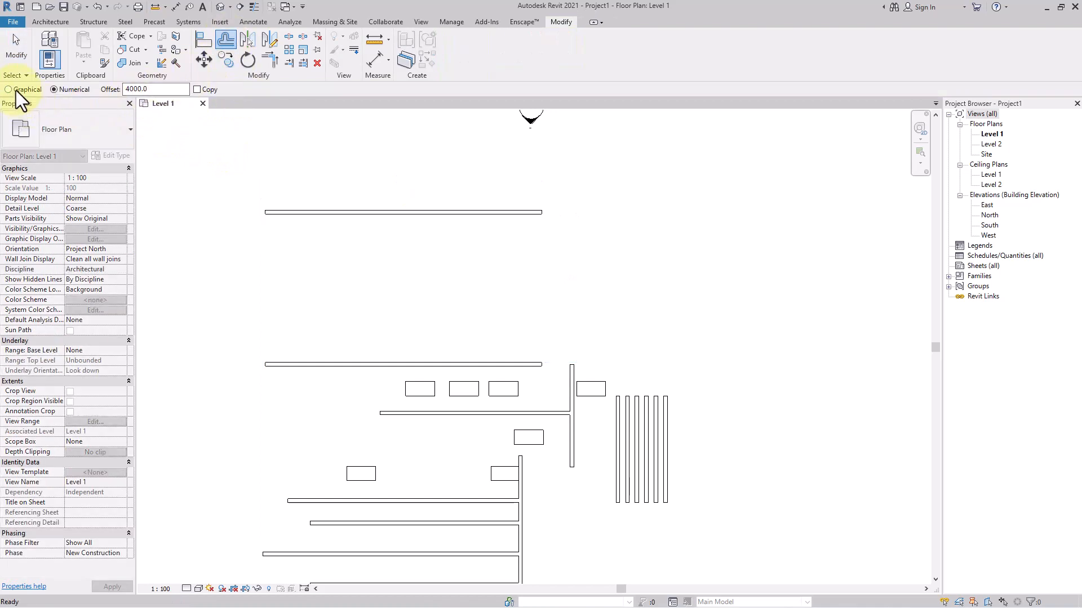
{"action": "left_click", "coordinate": [16, 90]}
{"action": "left_click", "coordinate": [542, 215]}
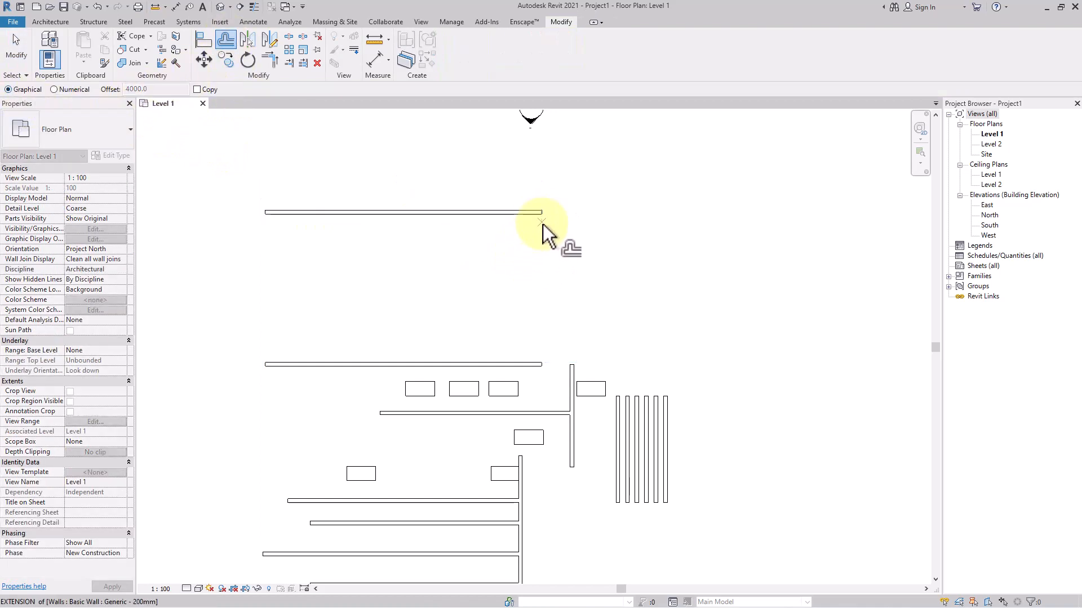
{"action": "left_click", "coordinate": [539, 303]}
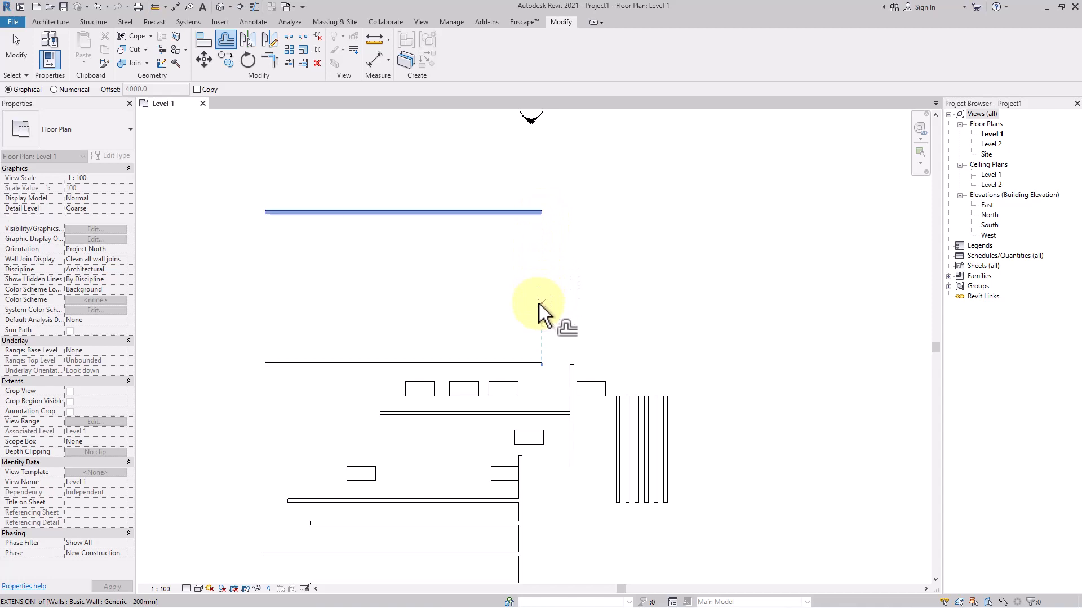
{"action": "left_click", "coordinate": [542, 230]}
{"action": "middle_click_drag", "start_coordinate": [540, 267], "coordinate": [543, 314]}
{"action": "scroll", "coordinate": [531, 225], "scroll_direction": "up", "scroll_amount": 3}
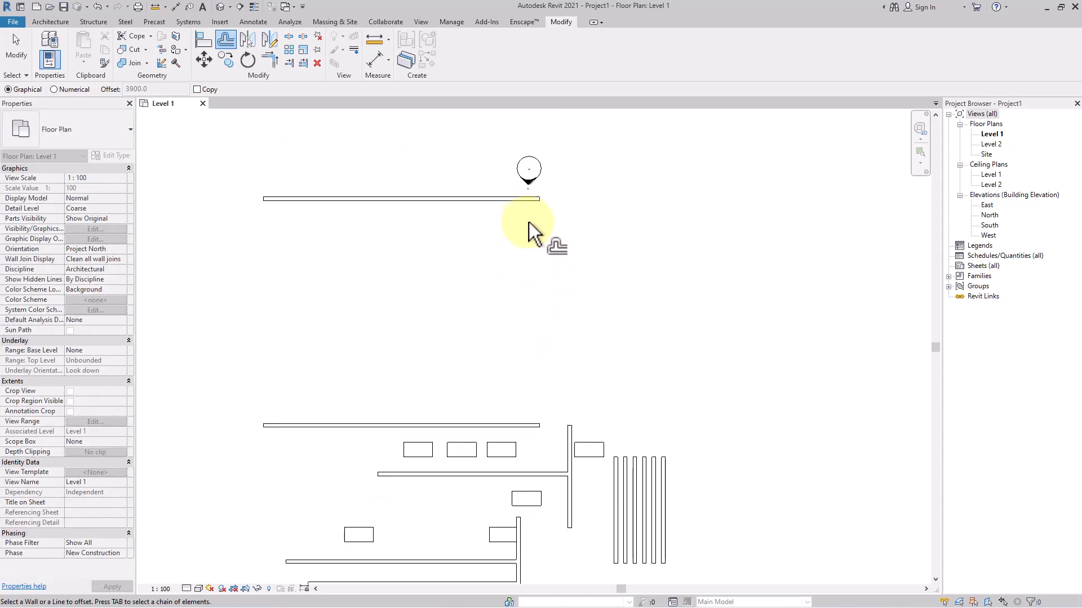
Offset the topmost horizontal wall graphically again, moving it 4400 mm back down, and end the Offset command.
{"action": "left_click", "coordinate": [542, 199]}
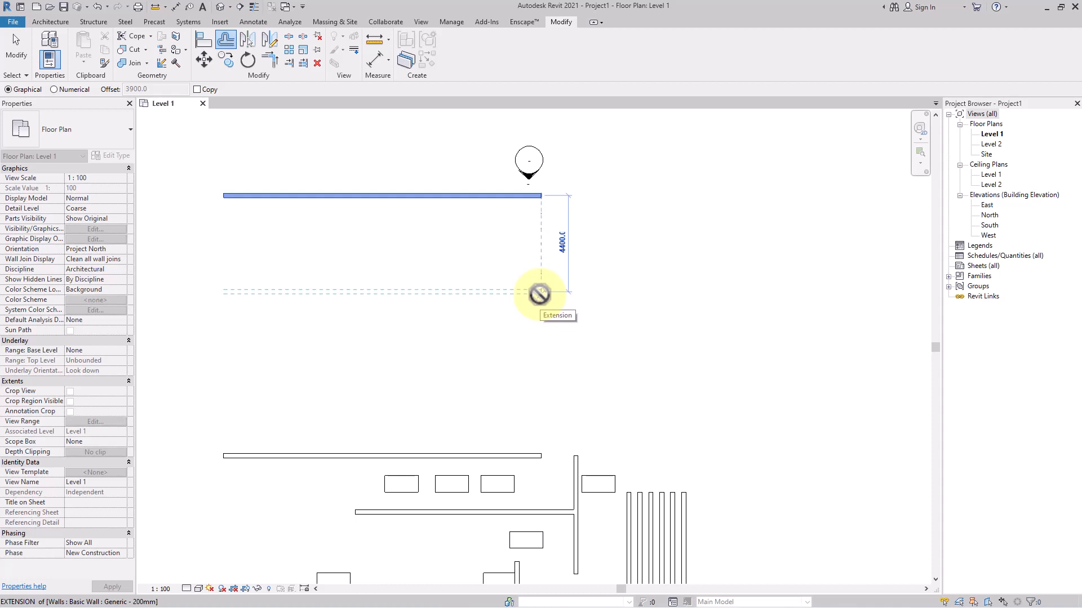
{"action": "left_click", "coordinate": [539, 293]}
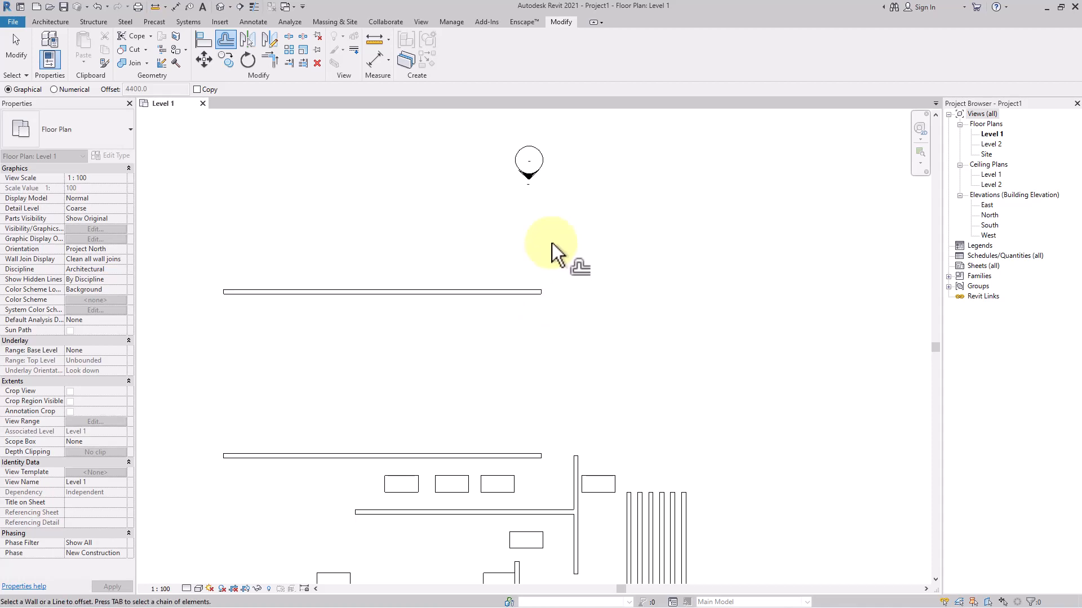
{"action": "key", "text": "Escape"}
{"action": "scroll", "coordinate": [522, 288], "scroll_direction": "down", "scroll_amount": 2}
{"action": "middle_click_drag", "start_coordinate": [523, 291], "coordinate": [537, 215]}
{"action": "scroll", "coordinate": [527, 273], "scroll_direction": "up", "scroll_amount": 1}
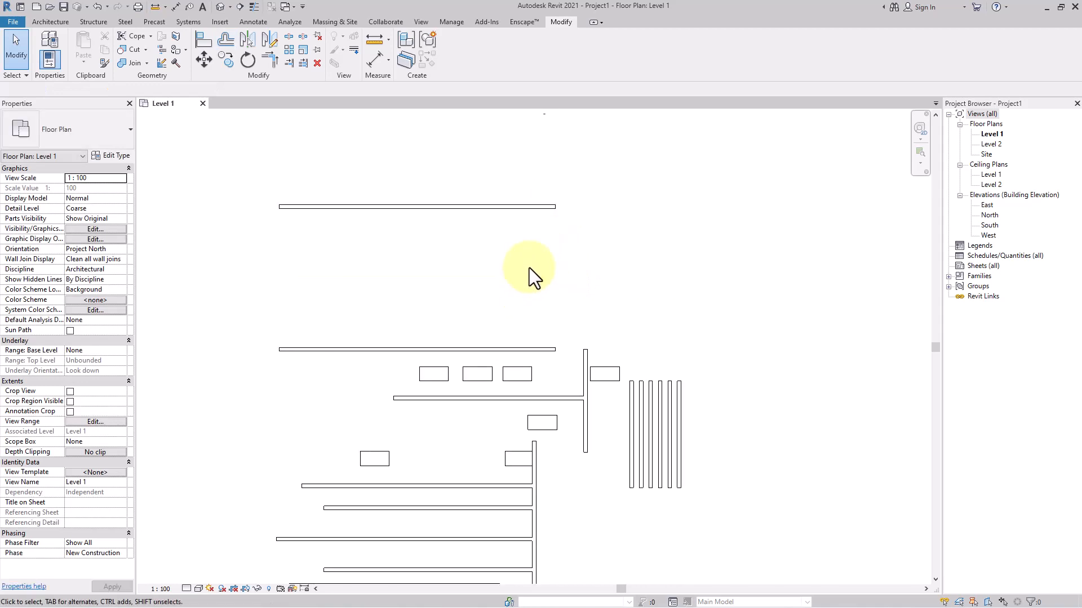
Delete the desk just right of the upper vertical wall and the row of parallel vertical walls beside it.
{"action": "scroll", "coordinate": [560, 269], "scroll_direction": "down", "scroll_amount": 1}
{"action": "middle_click_drag", "start_coordinate": [560, 268], "coordinate": [594, 224]}
{"action": "scroll", "coordinate": [490, 330], "scroll_direction": "up", "scroll_amount": 3}
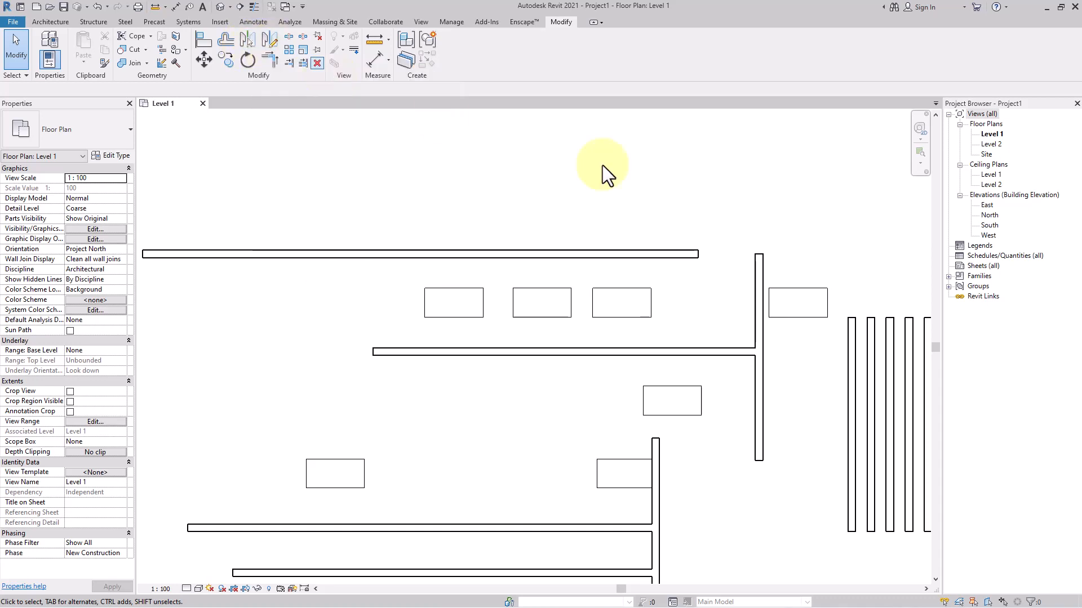
{"action": "scroll", "coordinate": [777, 297], "scroll_direction": "down", "scroll_amount": 1}
{"action": "middle_click_drag", "start_coordinate": [781, 297], "coordinate": [677, 298]}
{"action": "scroll", "coordinate": [709, 327], "scroll_direction": "up", "scroll_amount": 3}
{"action": "left_click_drag", "start_coordinate": [704, 327], "coordinate": [684, 255]}
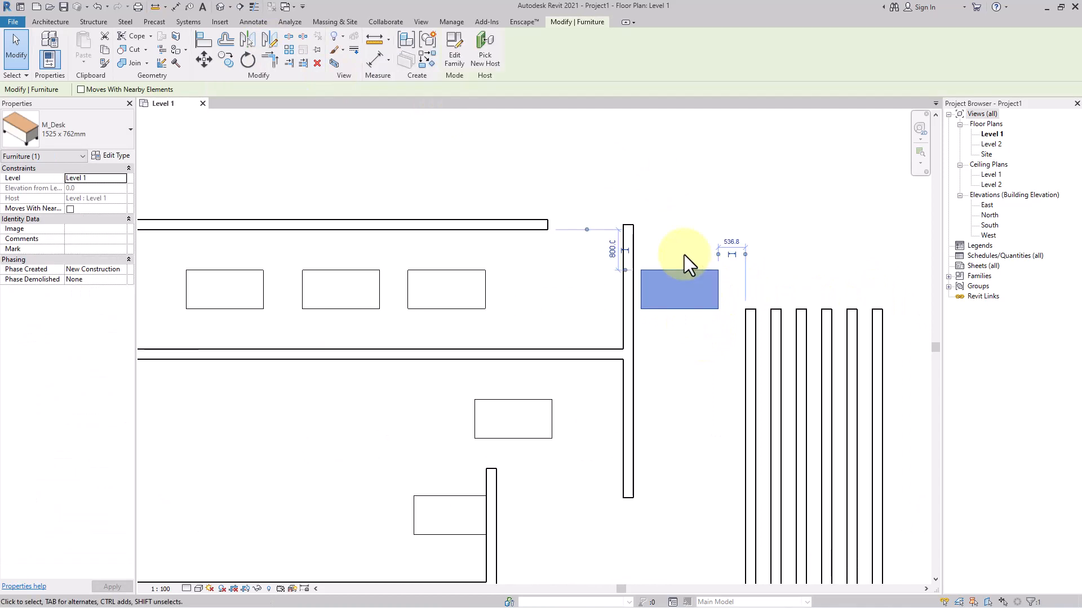
{"action": "left_click", "coordinate": [684, 255]}
{"action": "left_click_drag", "start_coordinate": [895, 366], "coordinate": [695, 416]}
{"action": "key", "text": "Delete"}
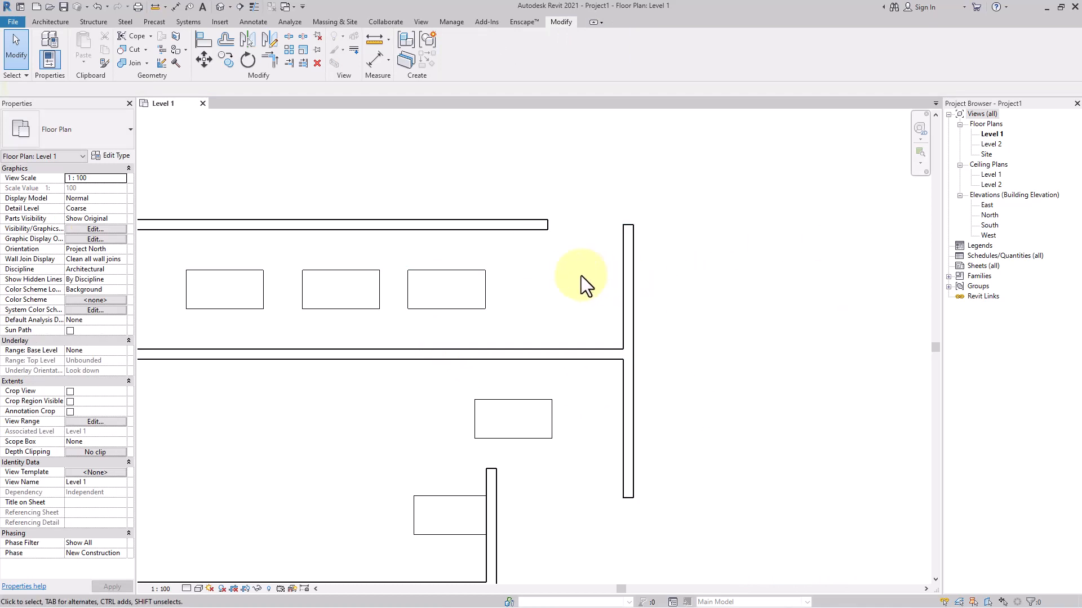
Mirror the desk nearest the upper vertical wall across that wall with Copy on, using the wall as the picked axis.
{"action": "left_click", "coordinate": [476, 293]}
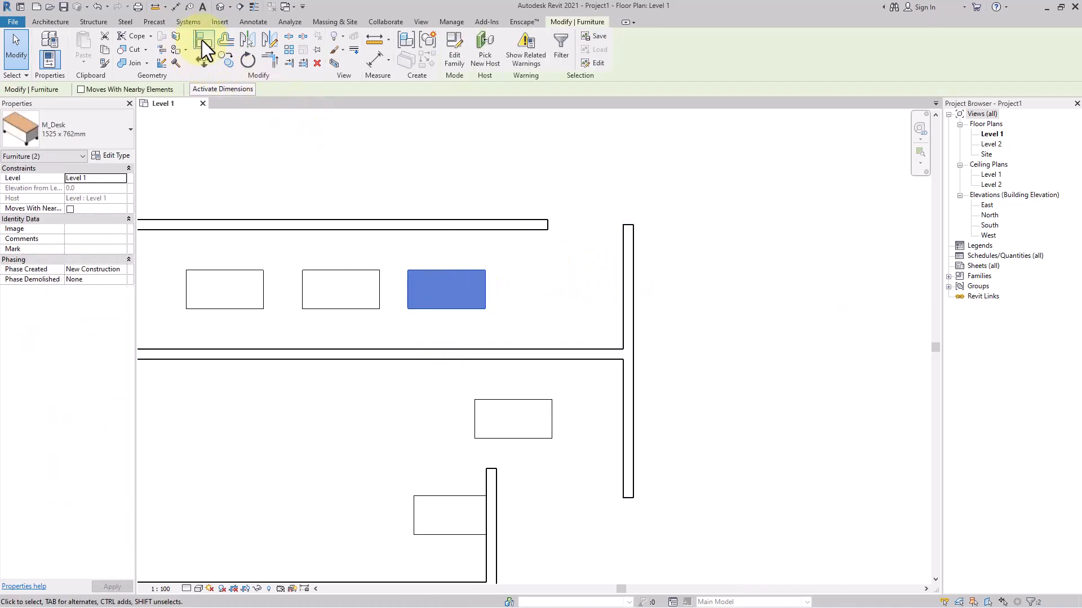
{"action": "left_click", "coordinate": [246, 41]}
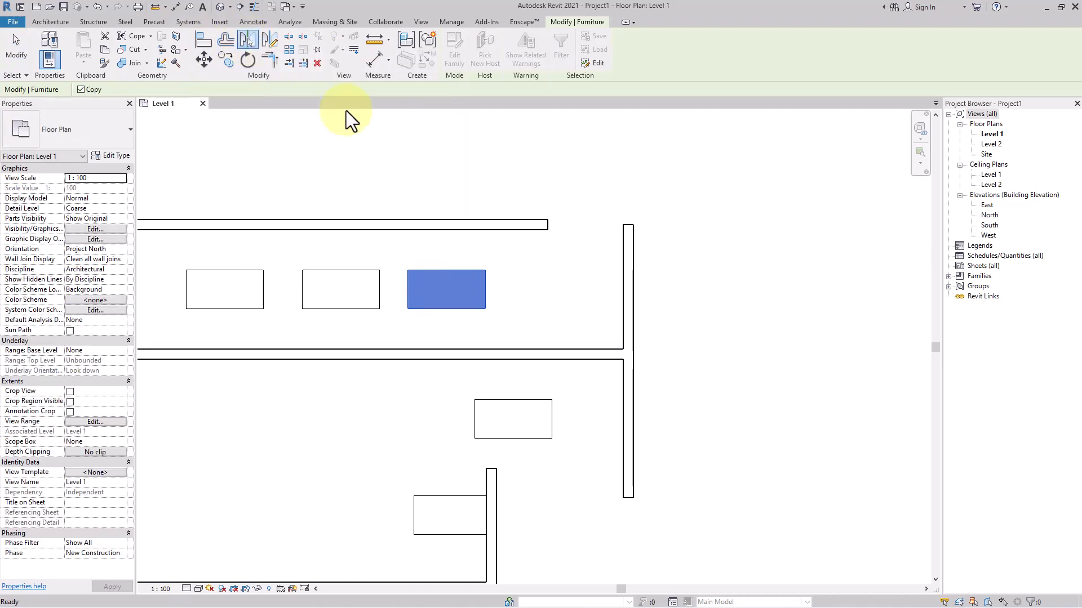
{"action": "left_click", "coordinate": [627, 291]}
{"action": "left_click", "coordinate": [856, 401]}
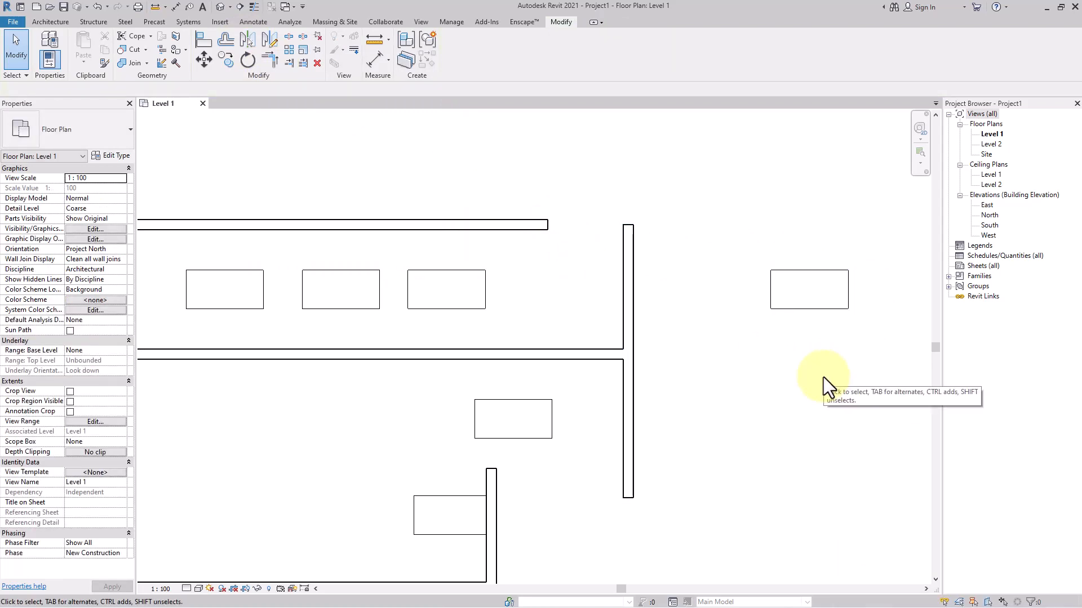
Mirror the desk right of the upper vertical wall with Copy on, about a vertical axis drawn to the desk's right.
{"action": "scroll", "coordinate": [709, 333], "scroll_direction": "down", "scroll_amount": 1}
{"action": "middle_click_drag", "start_coordinate": [708, 333], "coordinate": [466, 336]}
{"action": "scroll", "coordinate": [556, 319], "scroll_direction": "down", "scroll_amount": 1}
{"action": "middle_click_drag", "start_coordinate": [557, 319], "coordinate": [565, 359]}
{"action": "scroll", "coordinate": [584, 300], "scroll_direction": "up", "scroll_amount": 1}
{"action": "scroll", "coordinate": [570, 350], "scroll_direction": "up", "scroll_amount": 3}
{"action": "left_click", "coordinate": [563, 313]}
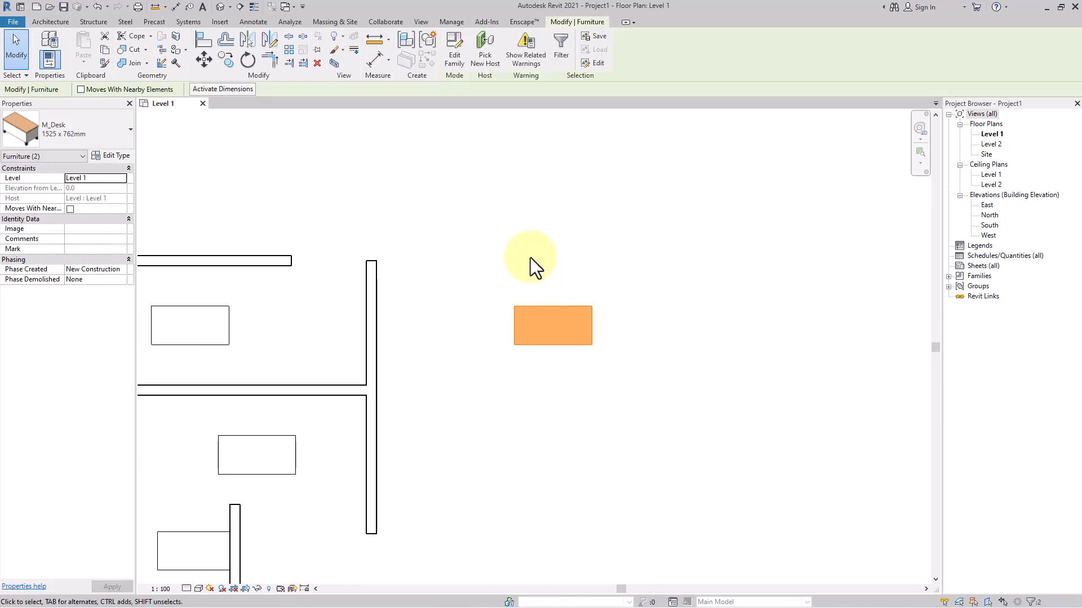
{"action": "left_click", "coordinate": [270, 41]}
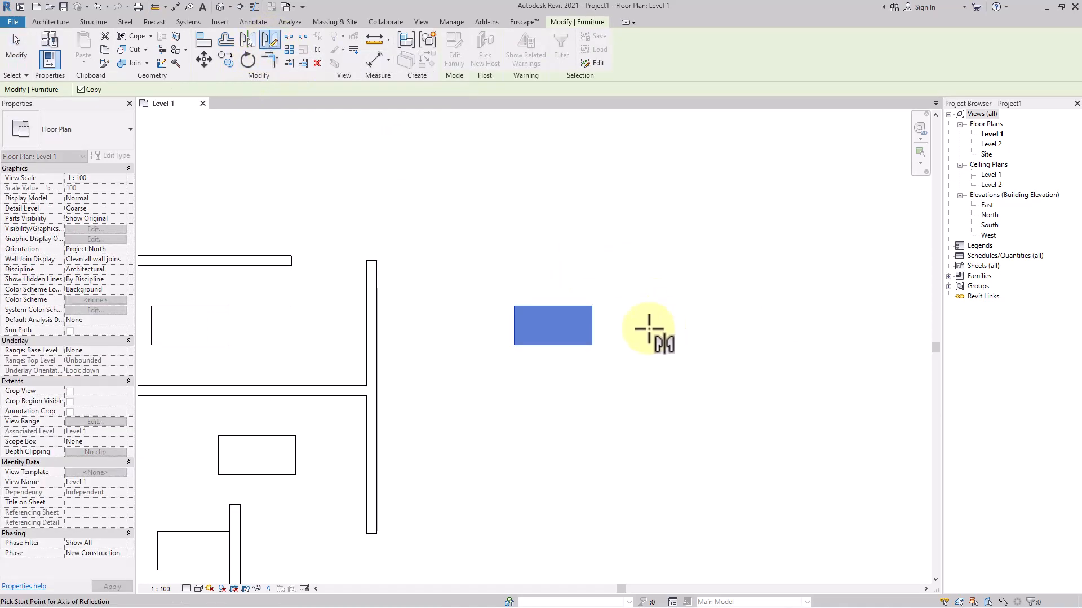
{"action": "left_click", "coordinate": [643, 338]}
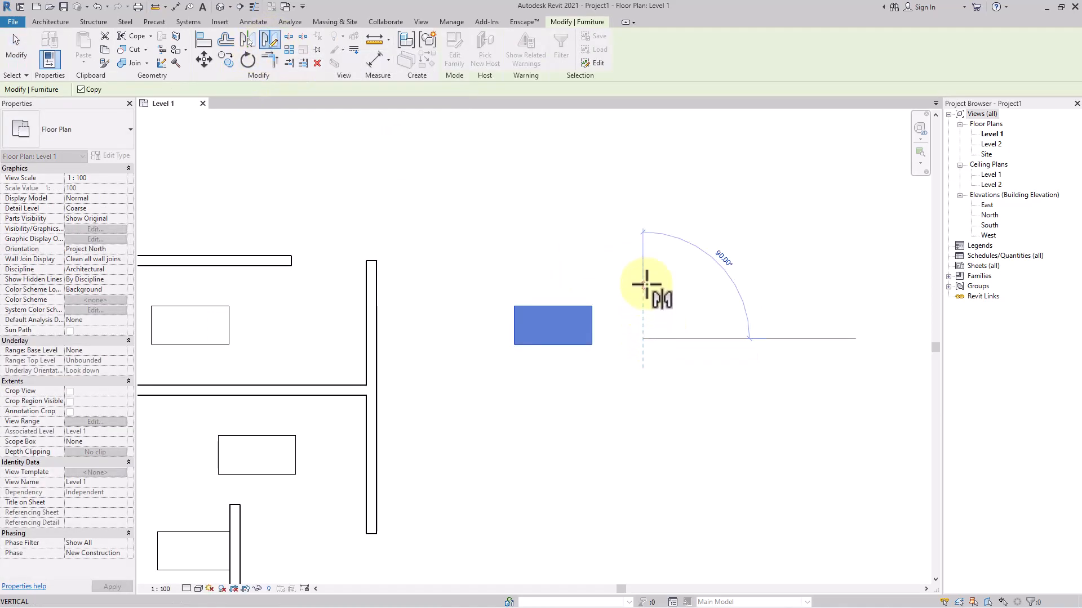
{"action": "left_click", "coordinate": [639, 181]}
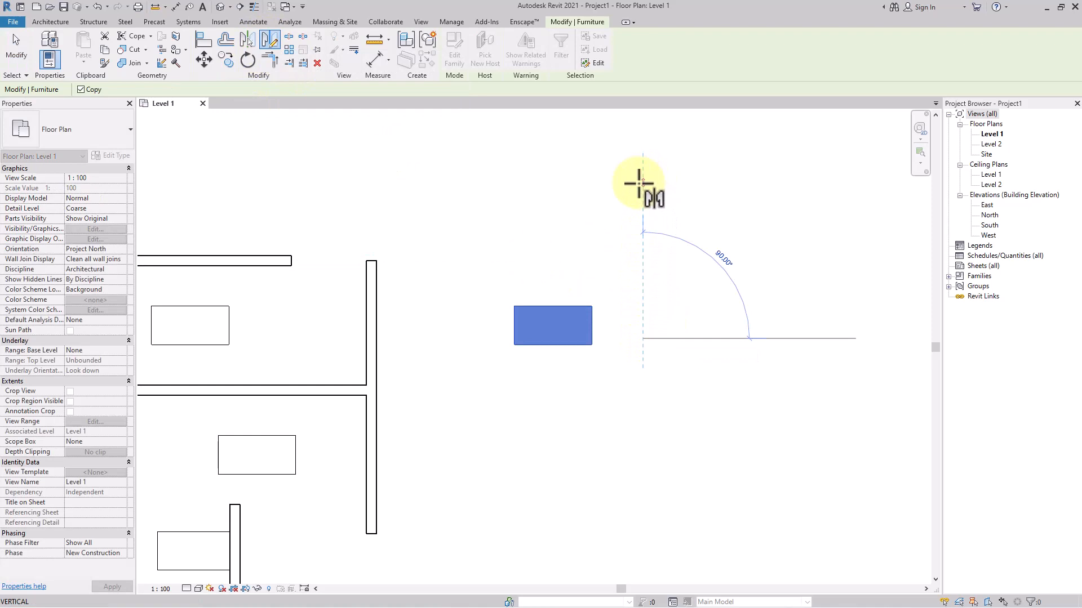
{"action": "left_click", "coordinate": [647, 423]}
{"action": "scroll", "coordinate": [569, 387], "scroll_direction": "down", "scroll_amount": 2}
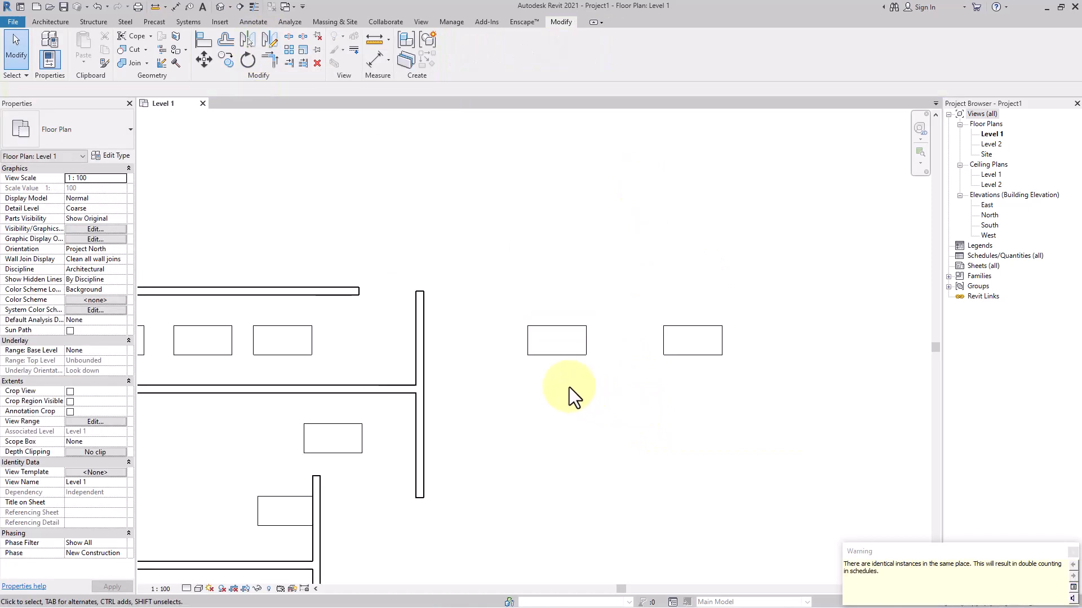
Place a single-flush 0915 x 2134mm door in the upper vertical wall, above its junction with the short horizontal wall.
{"action": "middle_click_drag", "start_coordinate": [569, 387], "coordinate": [670, 366]}
{"action": "scroll", "coordinate": [670, 367], "scroll_direction": "down", "scroll_amount": 1}
{"action": "middle_click_drag", "start_coordinate": [595, 362], "coordinate": [723, 336]}
{"action": "scroll", "coordinate": [486, 339], "scroll_direction": "up", "scroll_amount": 2}
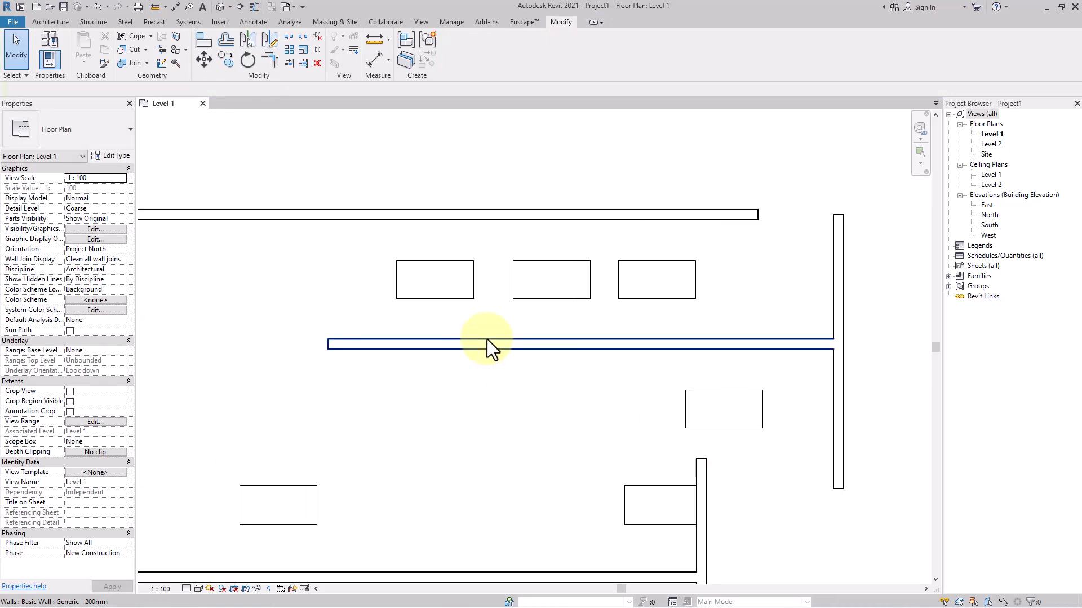
{"action": "scroll", "coordinate": [615, 309], "scroll_direction": "down", "scroll_amount": 1}
{"action": "middle_click_drag", "start_coordinate": [598, 309], "coordinate": [454, 311]}
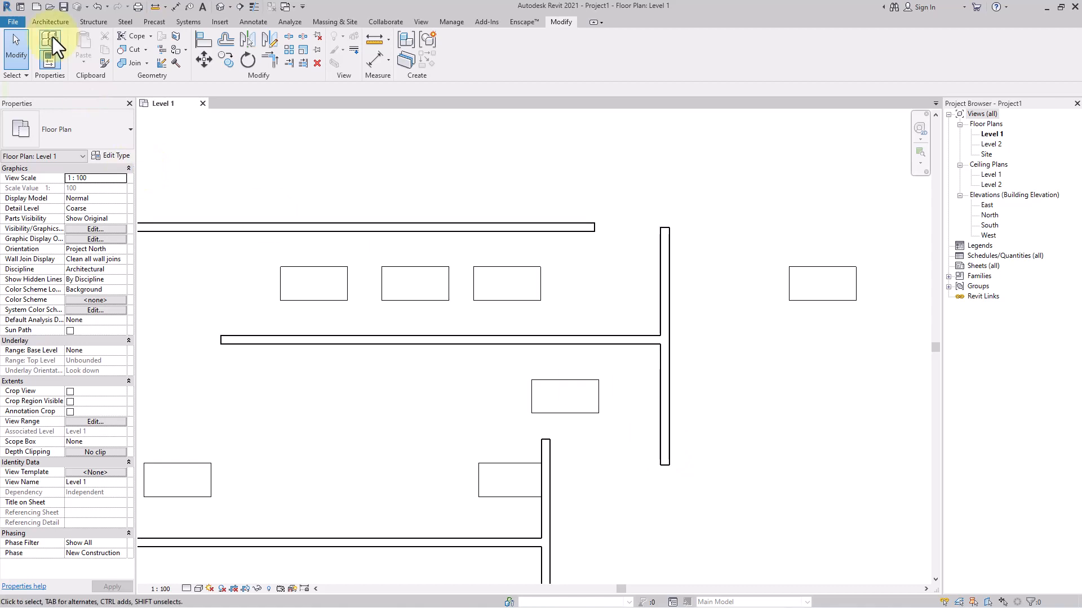
{"action": "left_click", "coordinate": [50, 22]}
{"action": "left_click", "coordinate": [67, 56]}
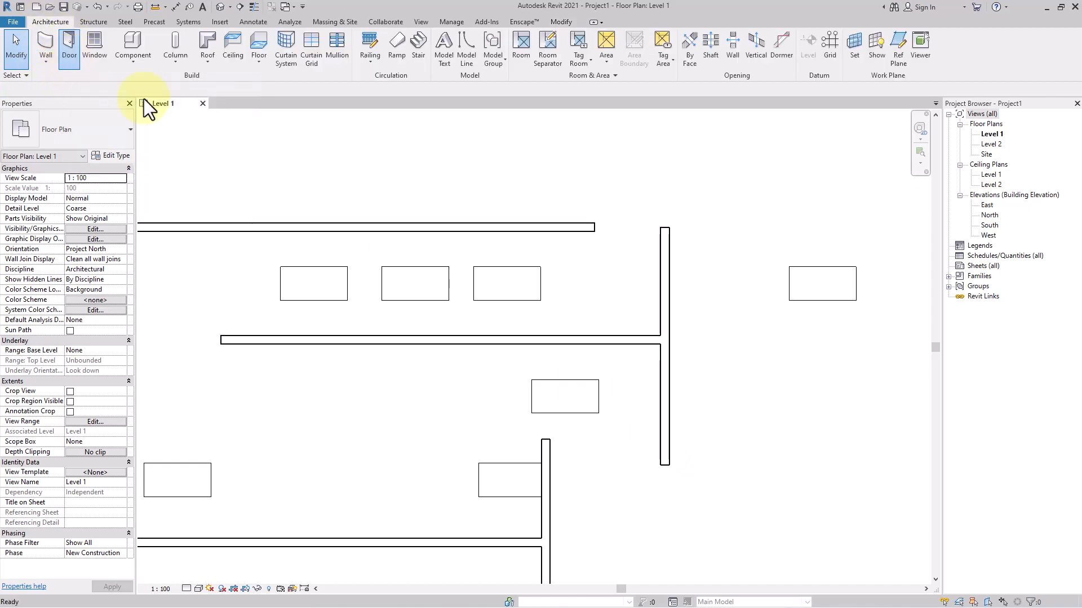
{"action": "left_click", "coordinate": [670, 273]}
{"action": "key", "text": "Escape"}
{"action": "key", "text": "Escape"}
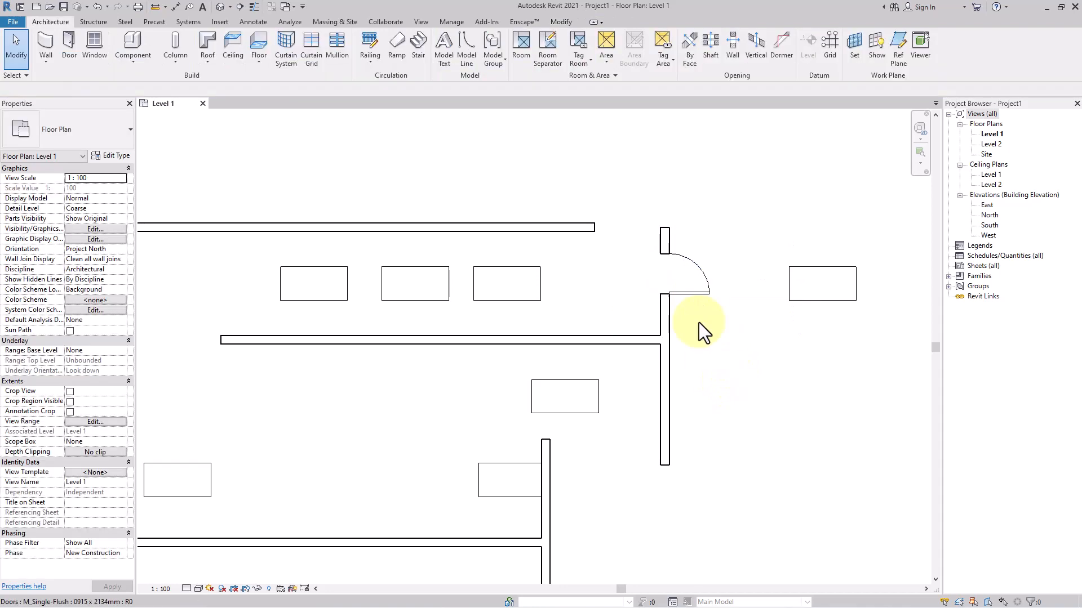
Mirror the door with Copy on, picking the short horizontal wall as the axis to place a second door below it.
{"action": "left_click", "coordinate": [691, 285]}
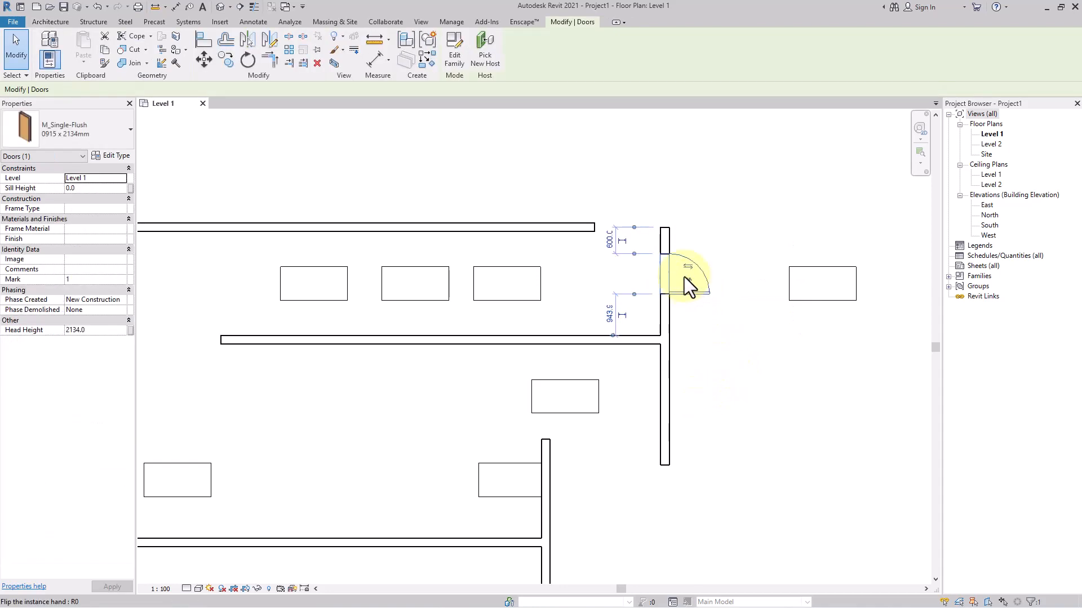
{"action": "left_click", "coordinate": [243, 42]}
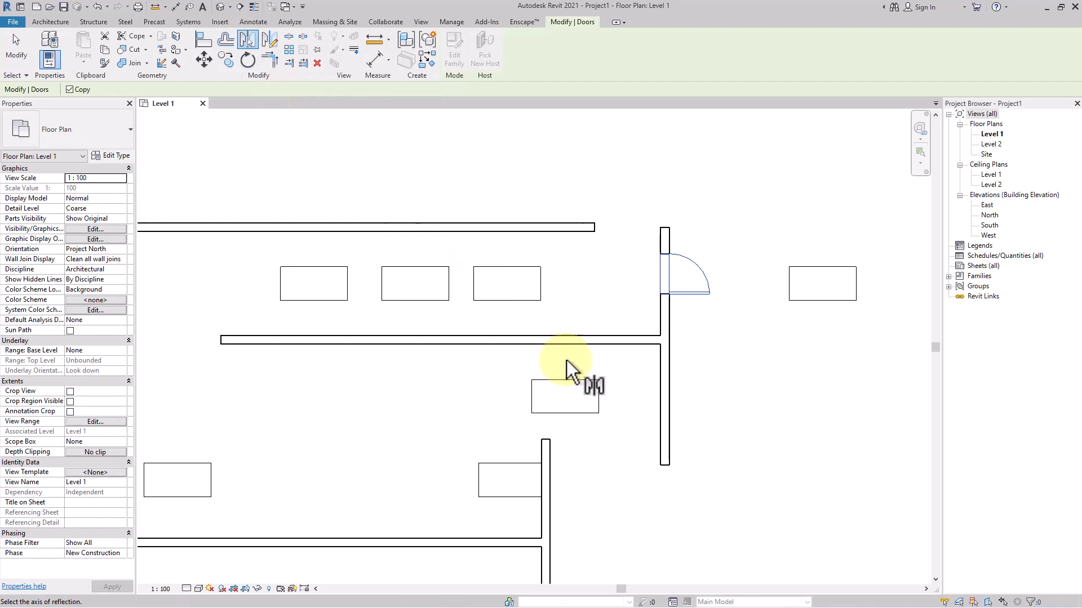
{"action": "left_click", "coordinate": [643, 340]}
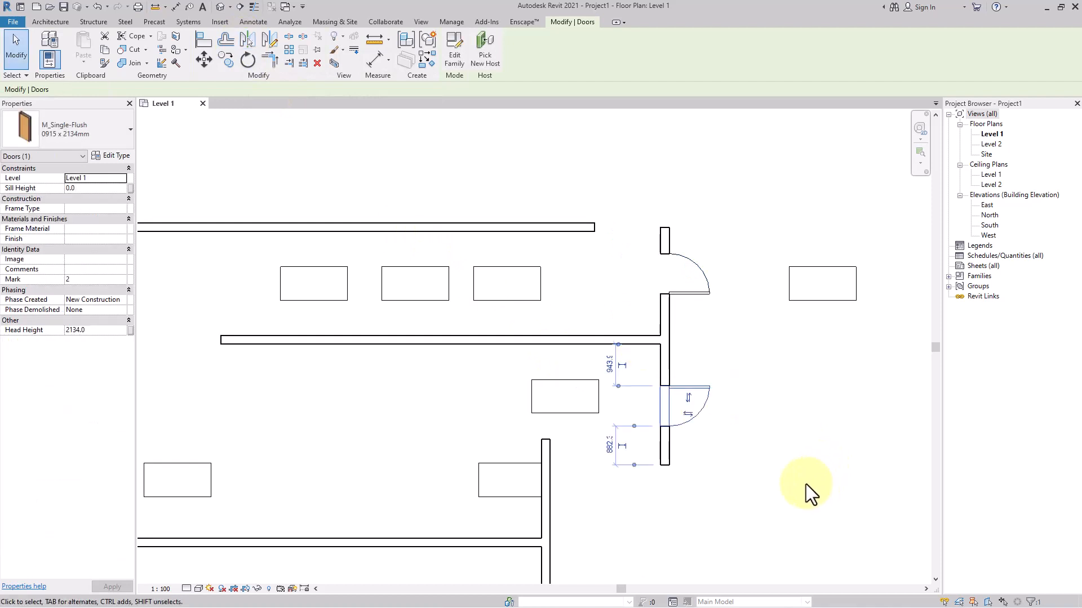
{"action": "key", "text": "Escape"}
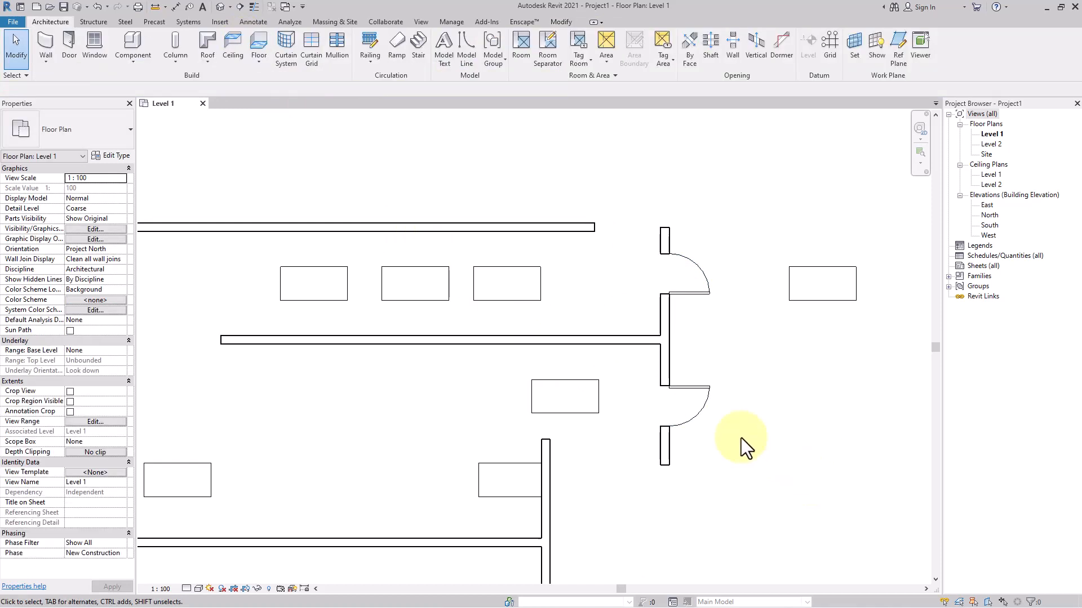
{"action": "scroll", "coordinate": [742, 457], "scroll_direction": "down", "scroll_amount": 1}
{"action": "middle_click_drag", "start_coordinate": [742, 457], "coordinate": [771, 427]}
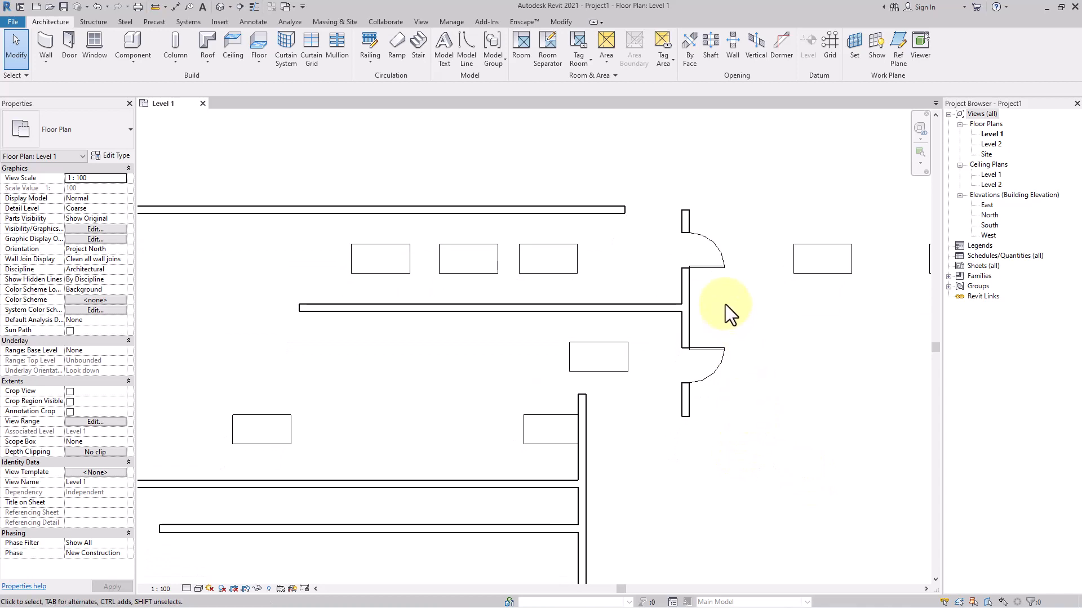
{"action": "scroll", "coordinate": [725, 307], "scroll_direction": "down", "scroll_amount": 1}
{"action": "middle_click_drag", "start_coordinate": [733, 310], "coordinate": [695, 282]}
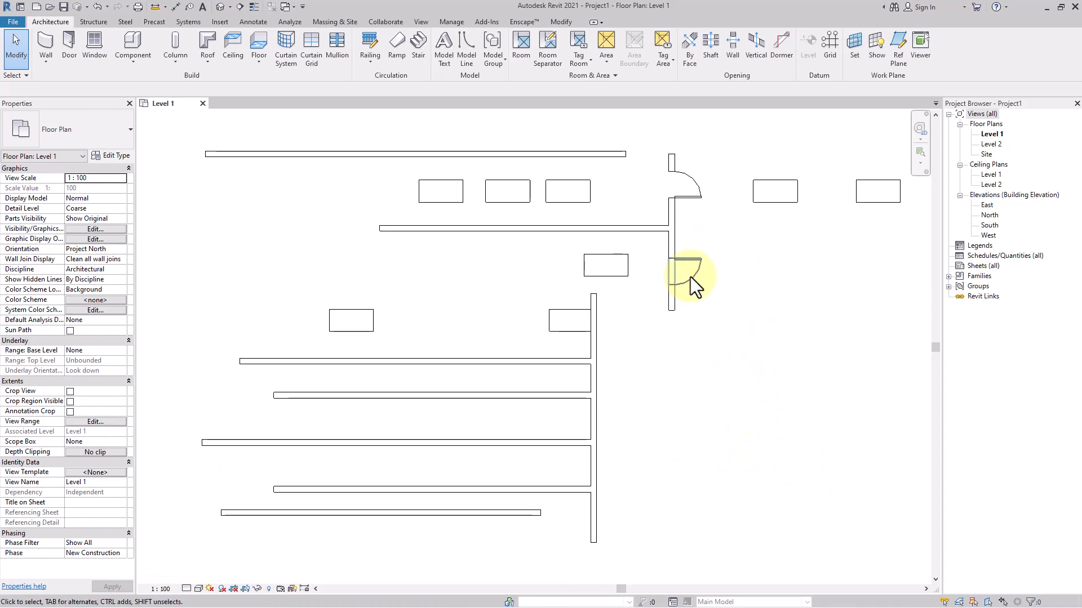
{"action": "scroll", "coordinate": [496, 359], "scroll_direction": "up", "scroll_amount": 1}
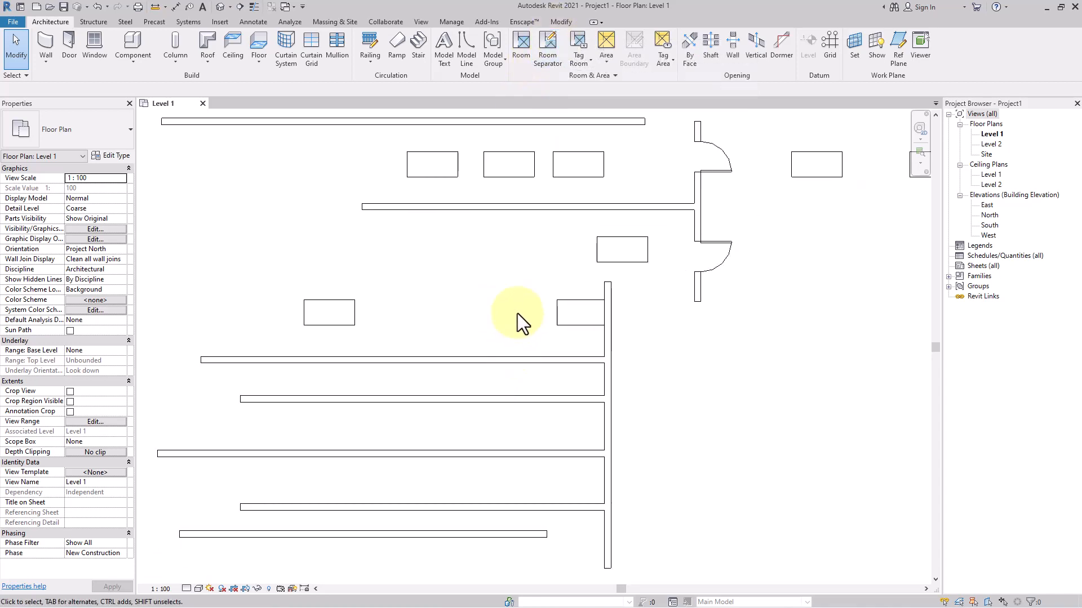
Try rotating the far-left desk above the long horizontal walls by 45° about its own centre, and undo the rotation.
{"action": "left_click", "coordinate": [559, 22]}
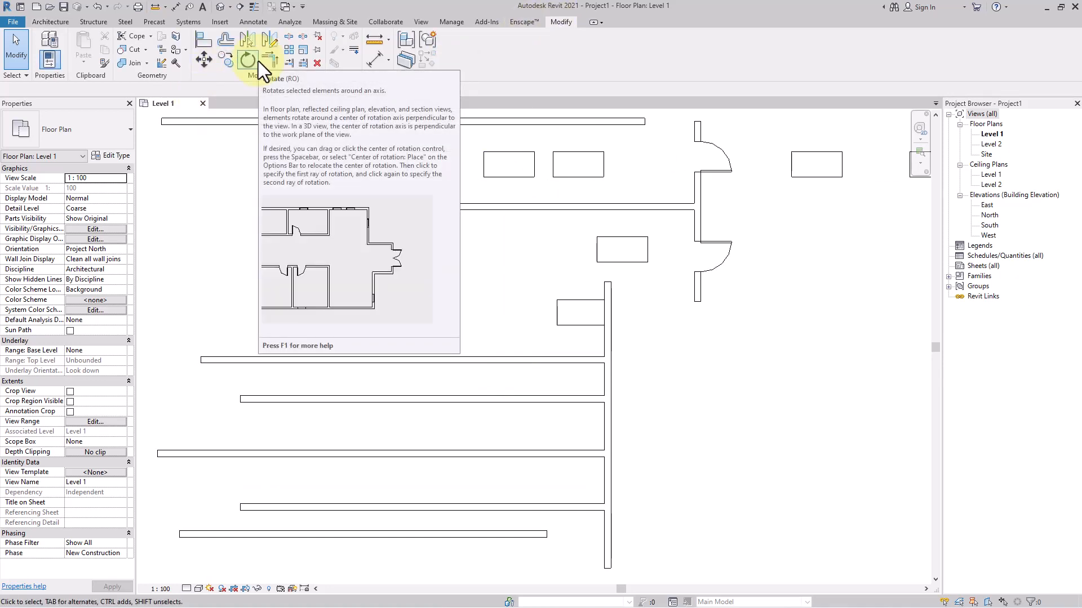
{"action": "middle_click_drag", "start_coordinate": [478, 324], "coordinate": [564, 338]}
{"action": "scroll", "coordinate": [415, 315], "scroll_direction": "up", "scroll_amount": 4}
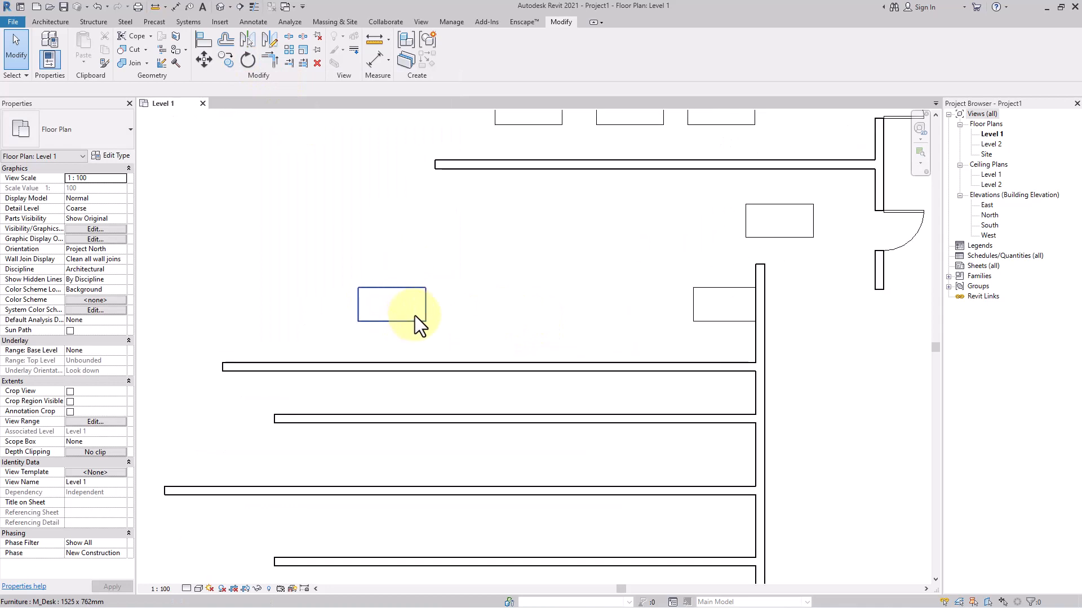
{"action": "left_click", "coordinate": [419, 314]}
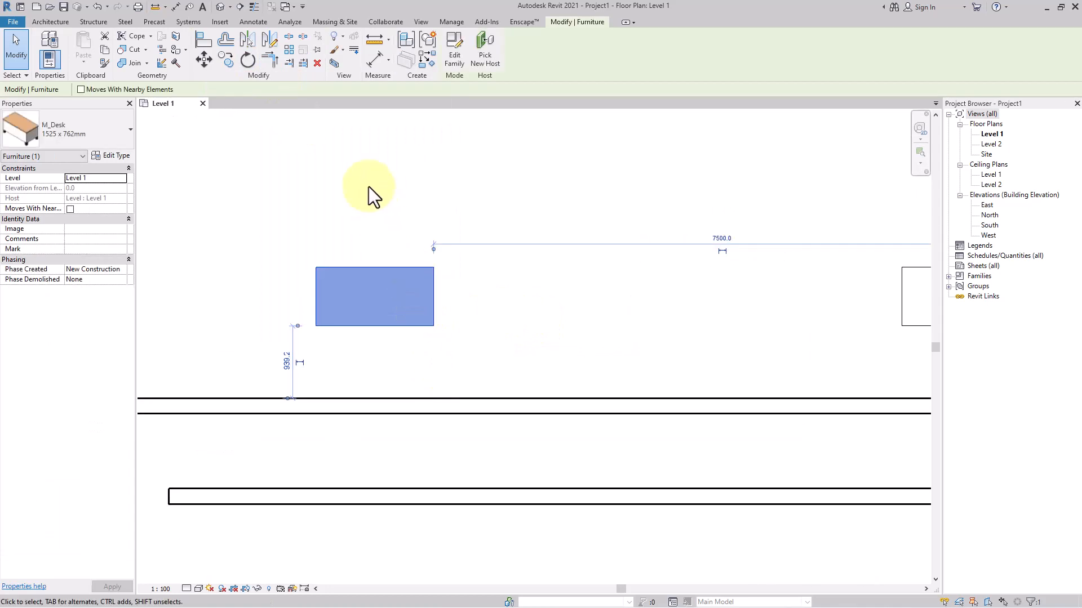
{"action": "left_click", "coordinate": [248, 61]}
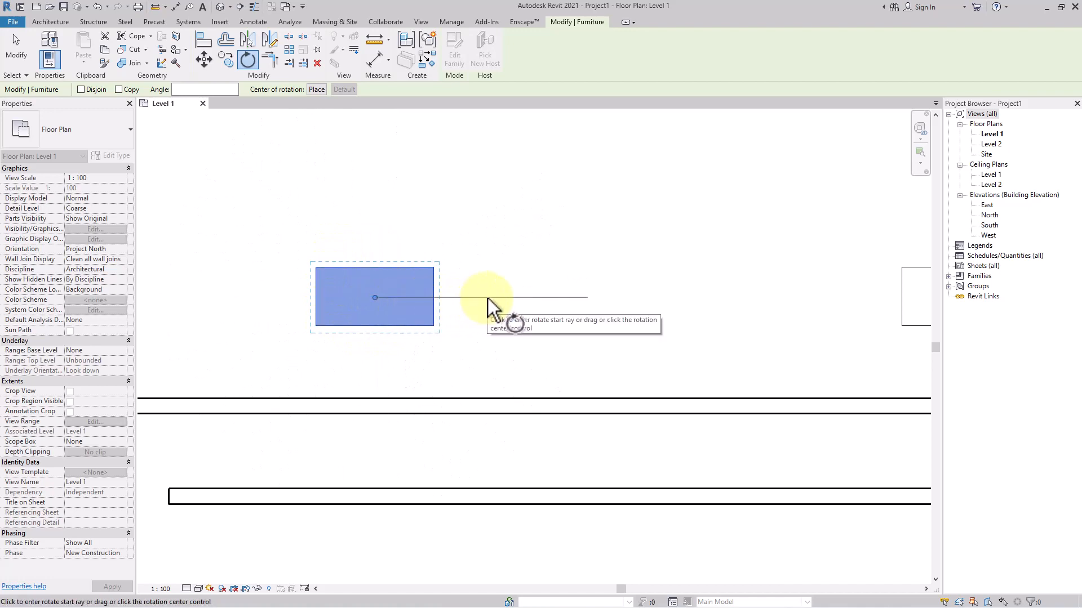
{"action": "left_click", "coordinate": [488, 297]}
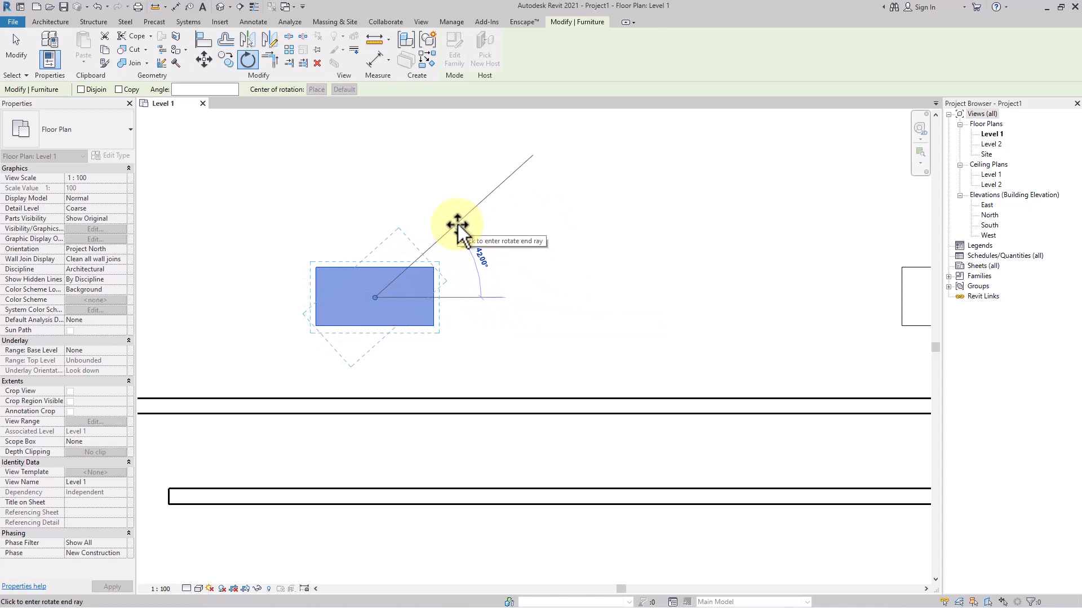
{"action": "type", "text": "45"}
{"action": "key", "text": "Return"}
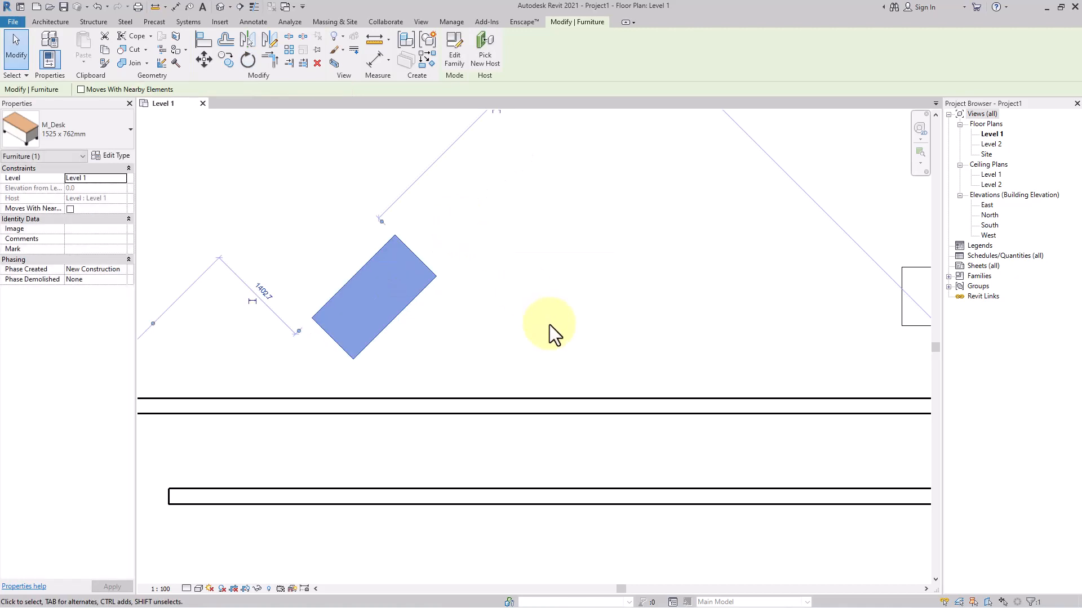
{"action": "key", "text": "ctrl+z"}
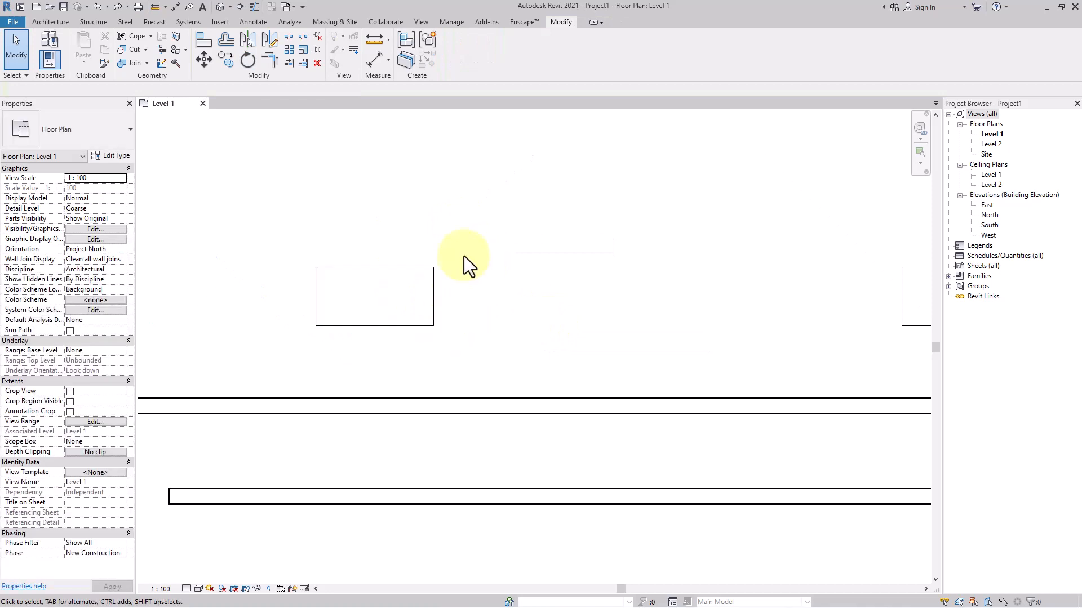
Rotate the same desk 30° counterclockwise about its lower-left corner as the placed centre of rotation.
{"action": "left_click_drag", "start_coordinate": [464, 252], "coordinate": [418, 337]}
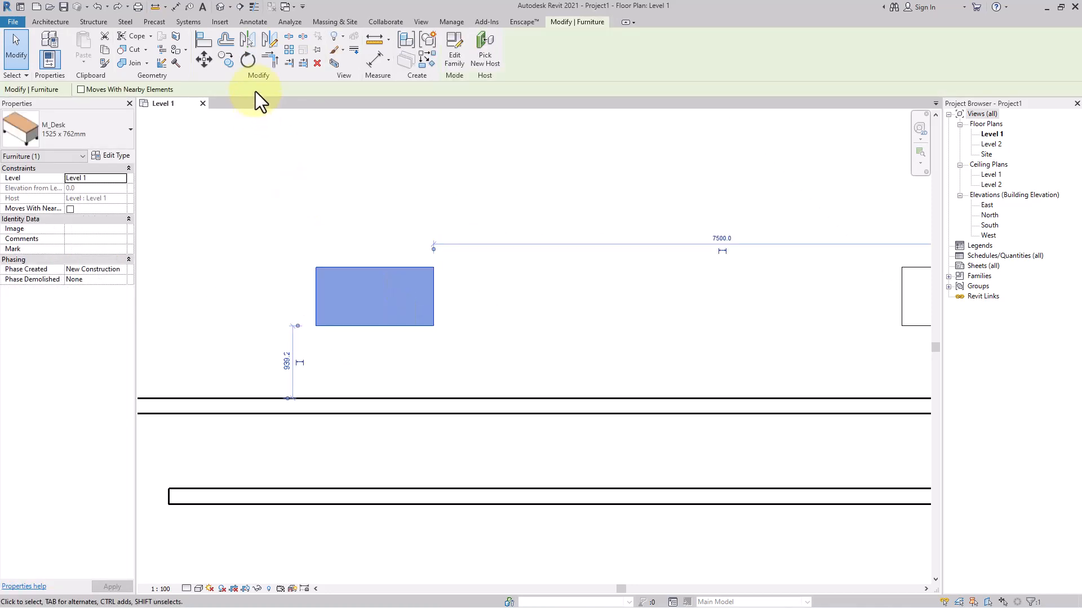
{"action": "left_click", "coordinate": [248, 60]}
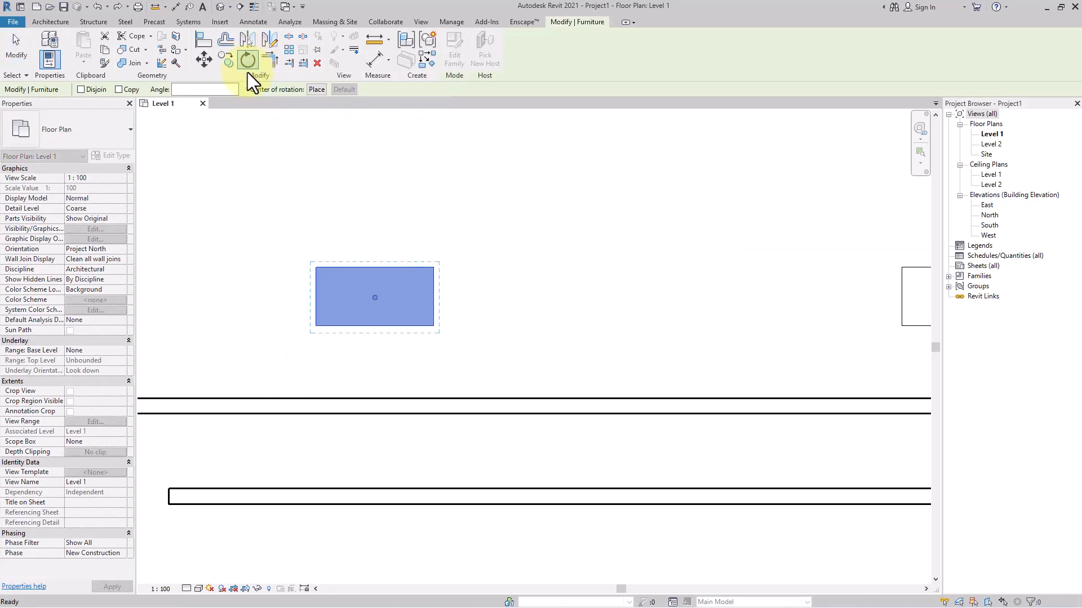
{"action": "left_click", "coordinate": [317, 90]}
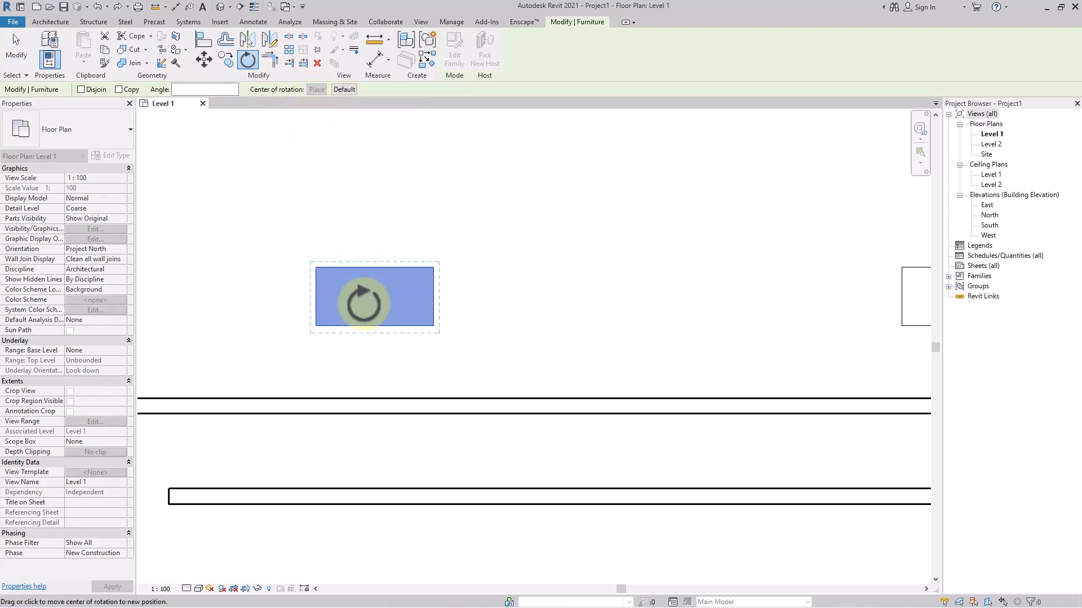
{"action": "left_click_drag", "start_coordinate": [364, 304], "coordinate": [315, 326]}
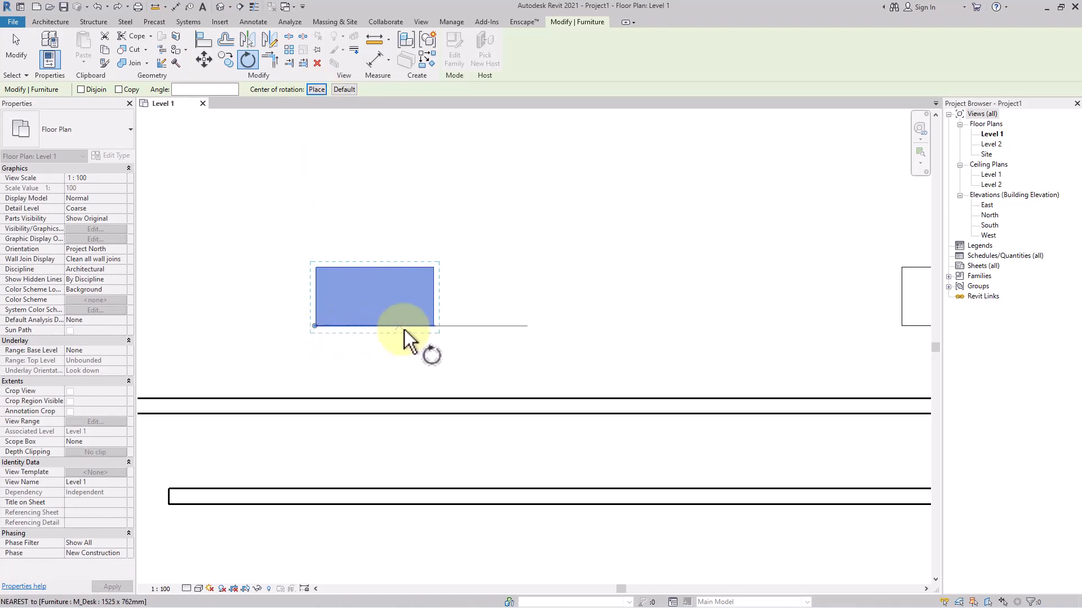
{"action": "left_click", "coordinate": [436, 328]}
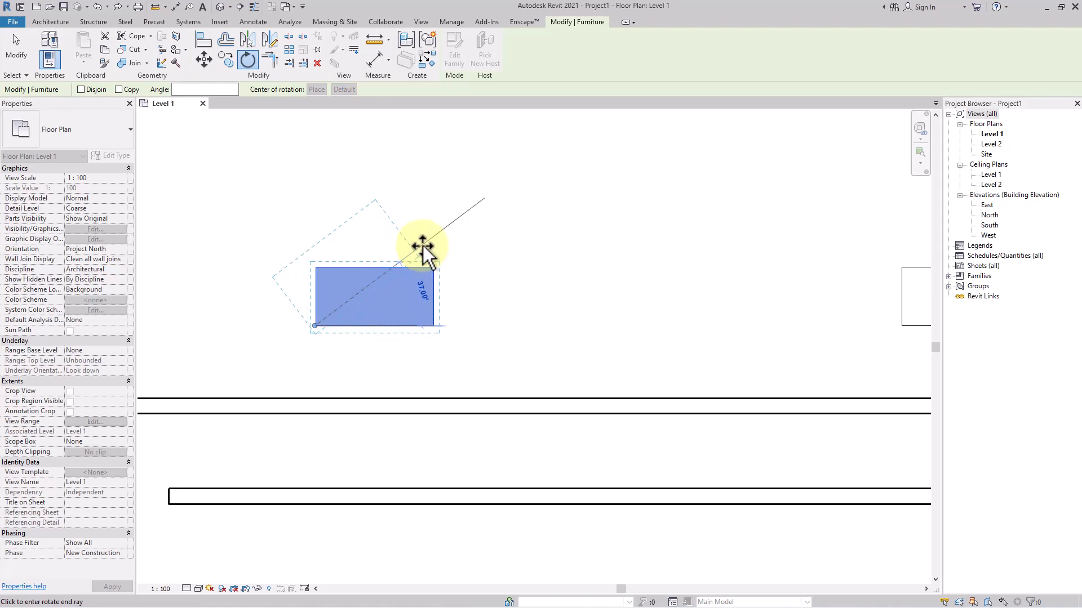
{"action": "type", "text": "30"}
{"action": "key", "text": "Return"}
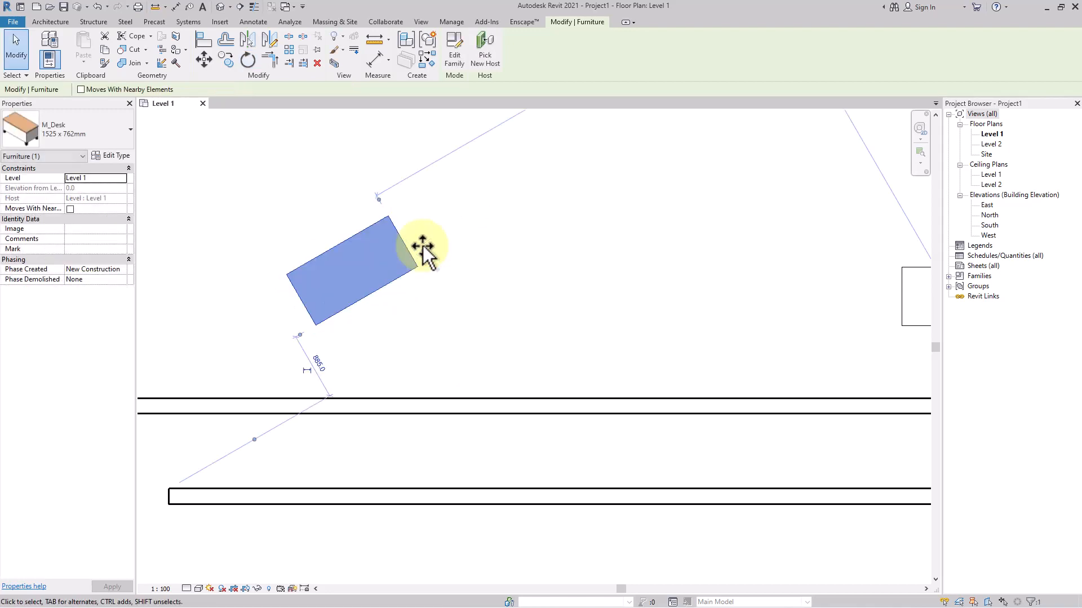
{"action": "left_click", "coordinate": [483, 271]}
Rotate the tilted desk graphically about its centre with Copy on, placing a copy at about 110° counterclockwise over the original.
{"action": "left_click", "coordinate": [365, 254]}
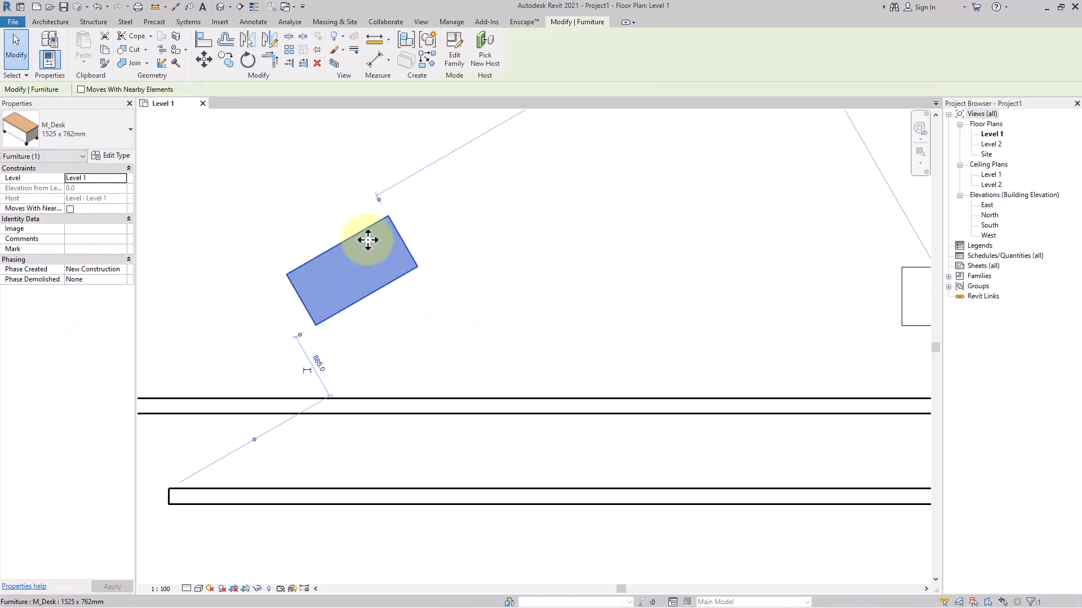
{"action": "left_click", "coordinate": [247, 59]}
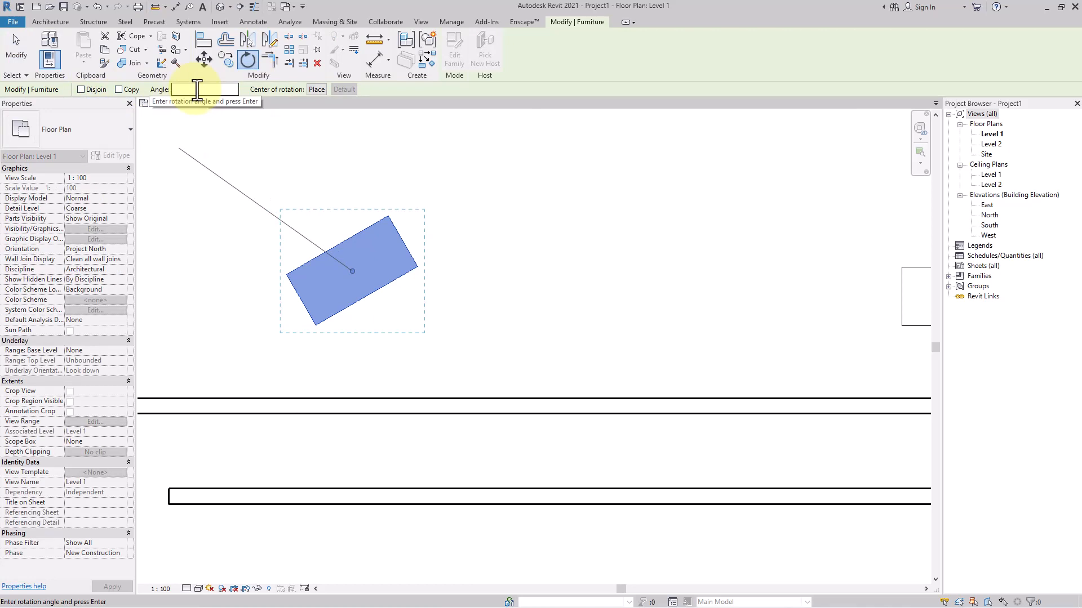
{"action": "scroll", "coordinate": [659, 341], "scroll_direction": "down", "scroll_amount": 2}
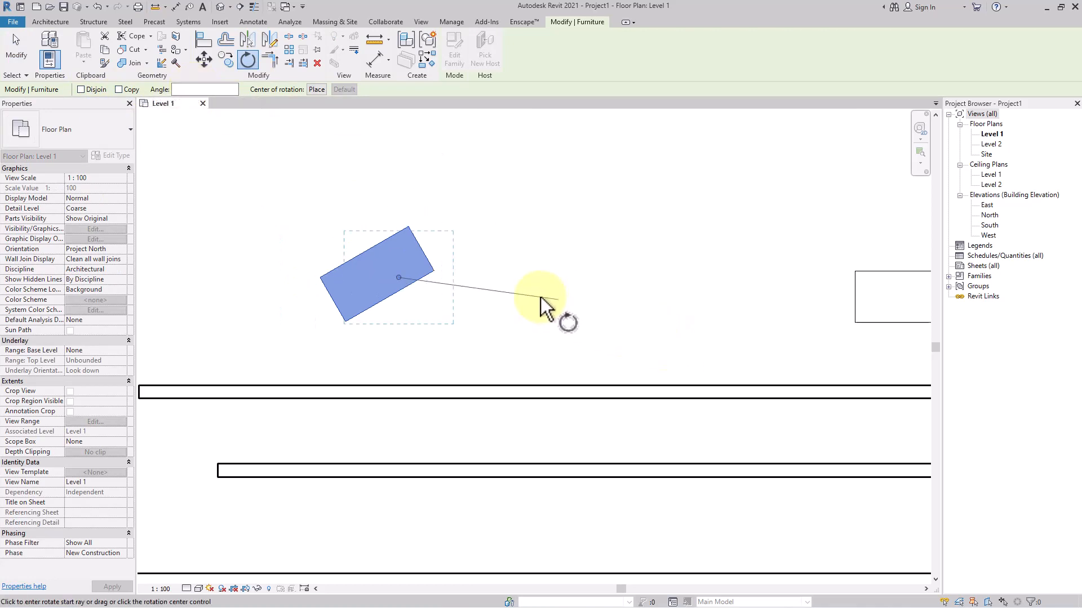
{"action": "middle_click_drag", "start_coordinate": [569, 319], "coordinate": [482, 332]}
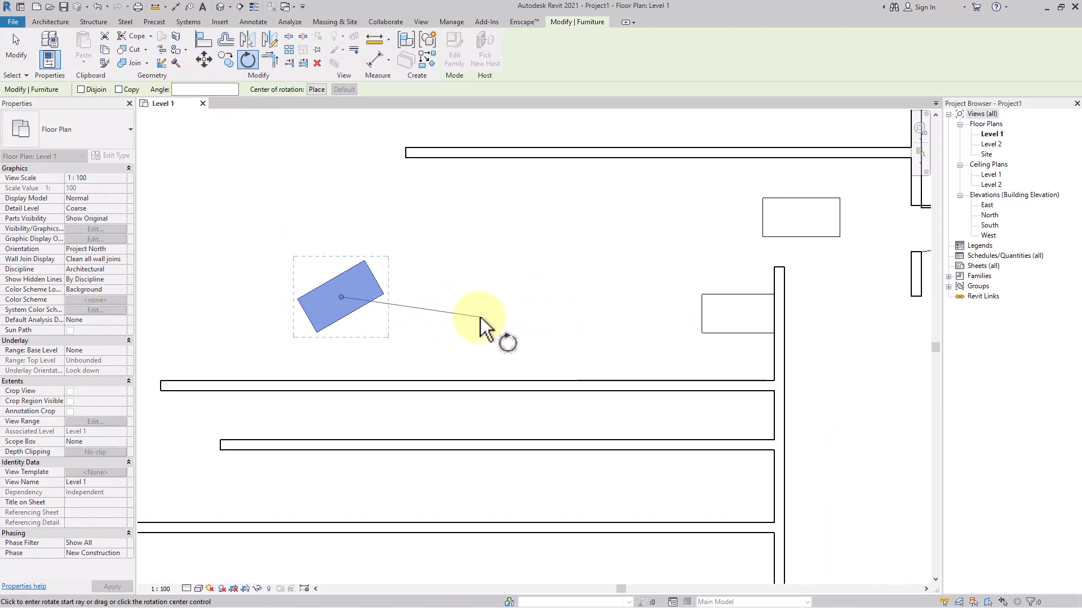
{"action": "left_click", "coordinate": [494, 302]}
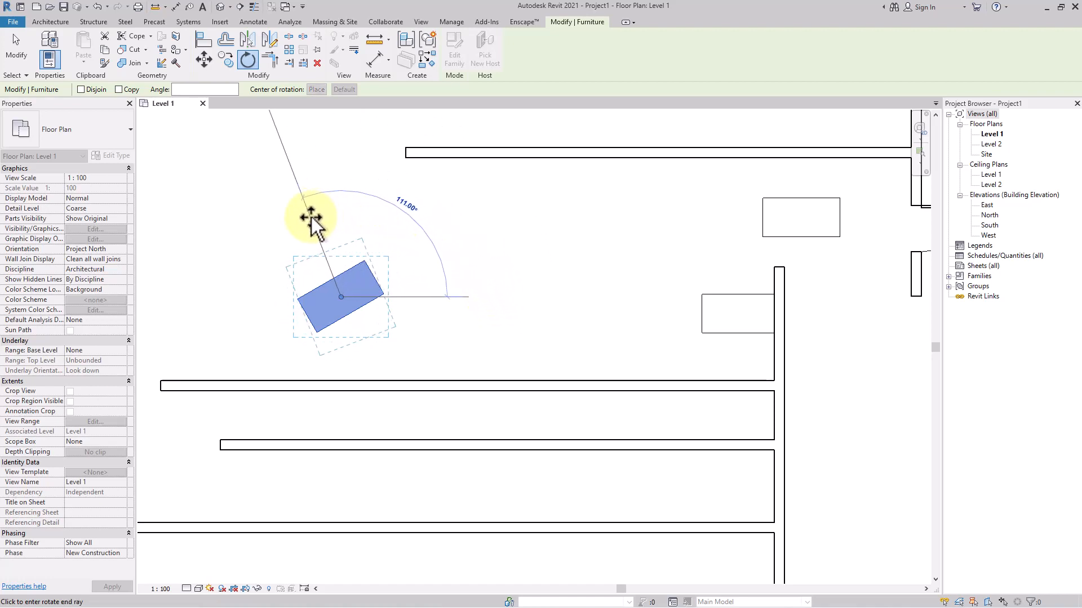
{"action": "left_click", "coordinate": [121, 90]}
{"action": "left_click", "coordinate": [295, 189]}
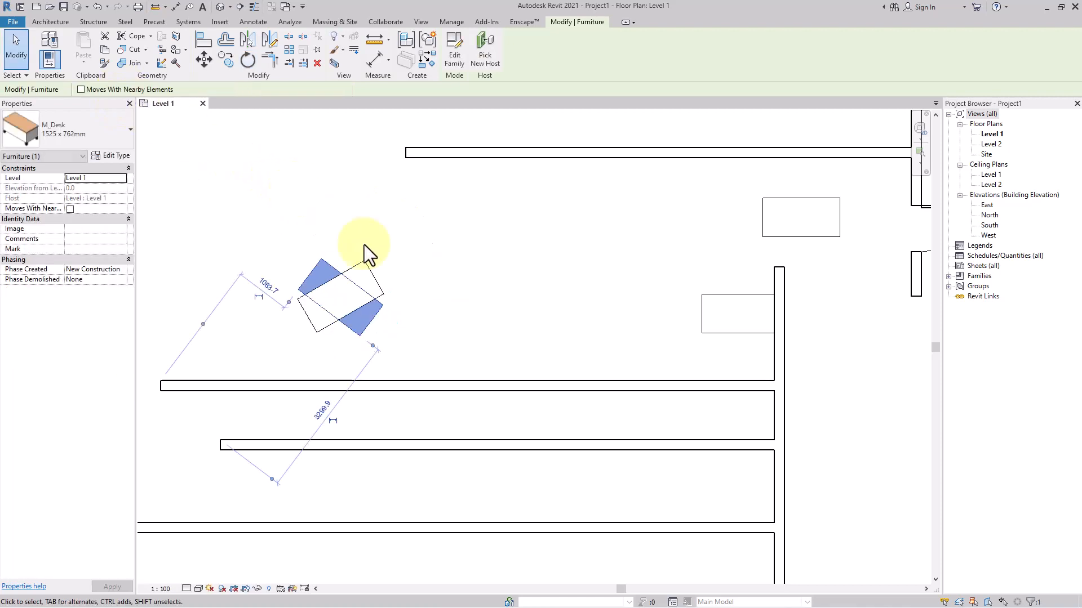
{"action": "left_click", "coordinate": [397, 351]}
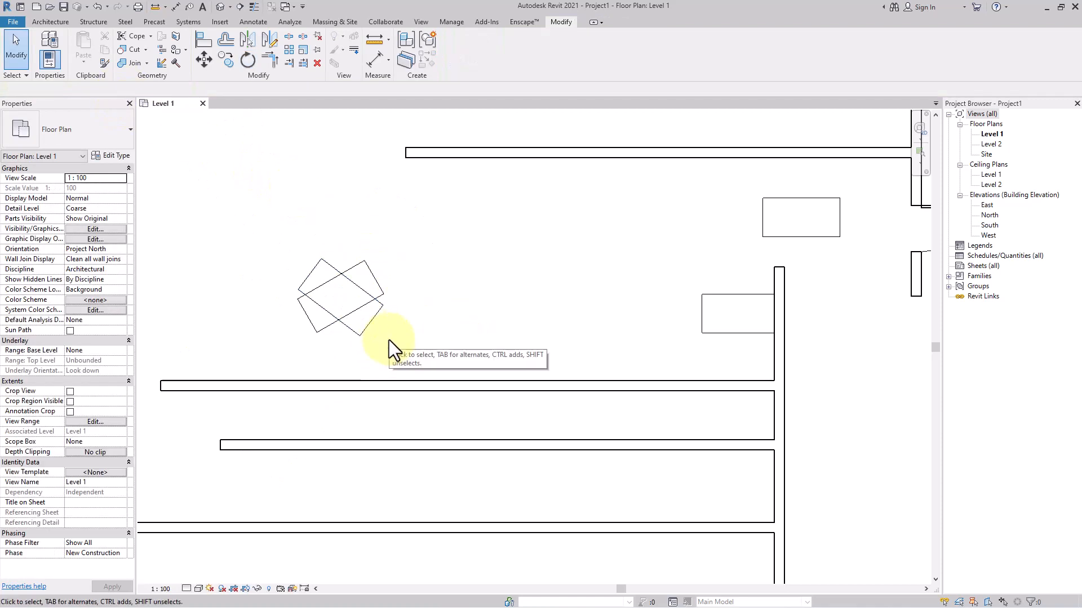
{"action": "scroll", "coordinate": [369, 318], "scroll_direction": "up", "scroll_amount": 1}
{"action": "left_click", "coordinate": [375, 317]}
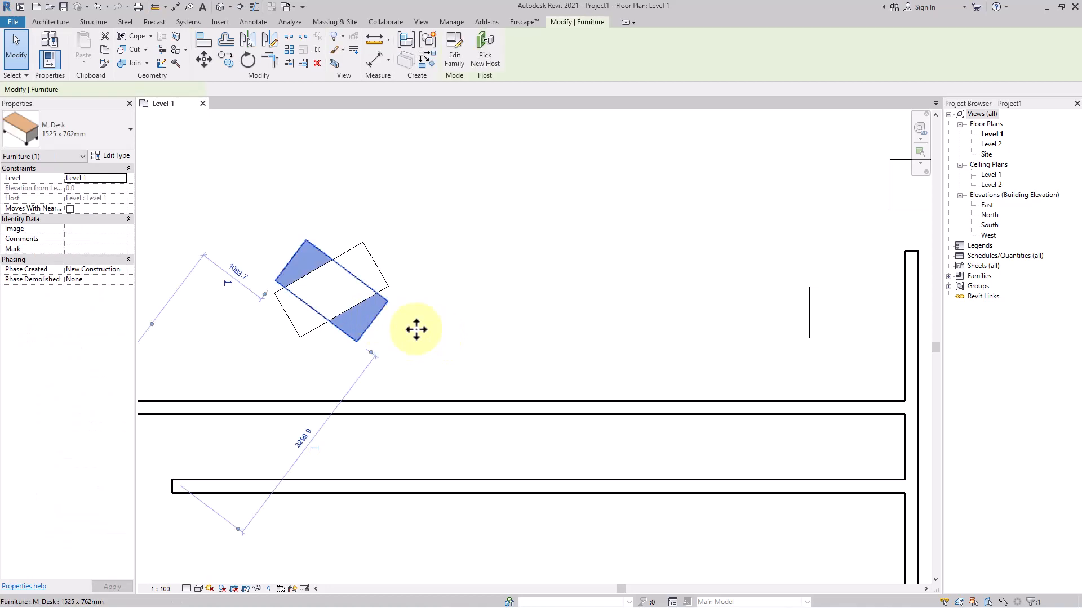
Move the desk above the lower vertical wall into open space, about 3175 mm right and 2450 mm below the upper vertical wall's end.
{"action": "scroll", "coordinate": [482, 346], "scroll_direction": "down", "scroll_amount": 1}
{"action": "middle_click_drag", "start_coordinate": [481, 346], "coordinate": [393, 338]}
{"action": "scroll", "coordinate": [509, 318], "scroll_direction": "down", "scroll_amount": 2}
{"action": "middle_click_drag", "start_coordinate": [751, 331], "coordinate": [688, 336]}
{"action": "key", "text": "Escape"}
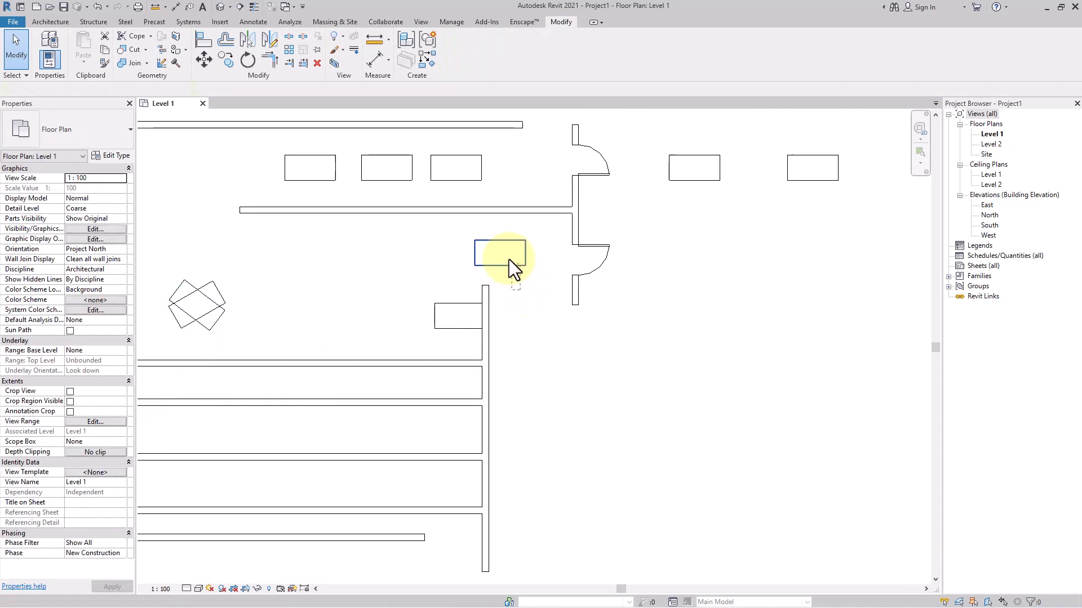
{"action": "left_click", "coordinate": [511, 264]}
{"action": "left_click_drag", "start_coordinate": [510, 264], "coordinate": [721, 413]}
{"action": "middle_click_drag", "start_coordinate": [763, 446], "coordinate": [505, 394]}
{"action": "scroll", "coordinate": [606, 401], "scroll_direction": "up", "scroll_amount": 2}
{"action": "left_click", "coordinate": [607, 411]}
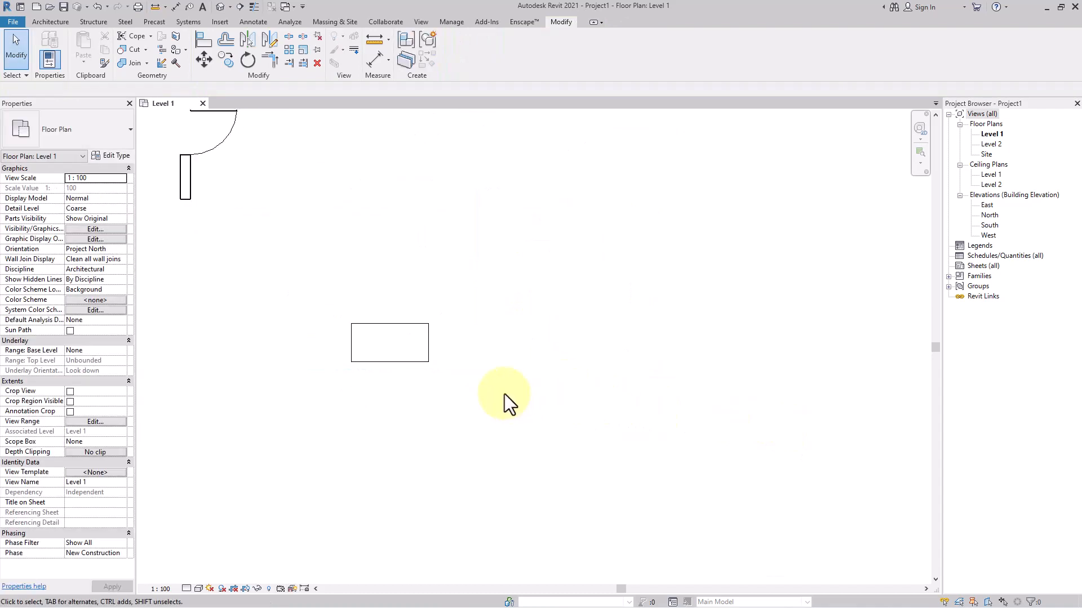
Draw a model-line circle with a radius of about 2300 mm just right of the relocated desk.
{"action": "left_click", "coordinate": [58, 22]}
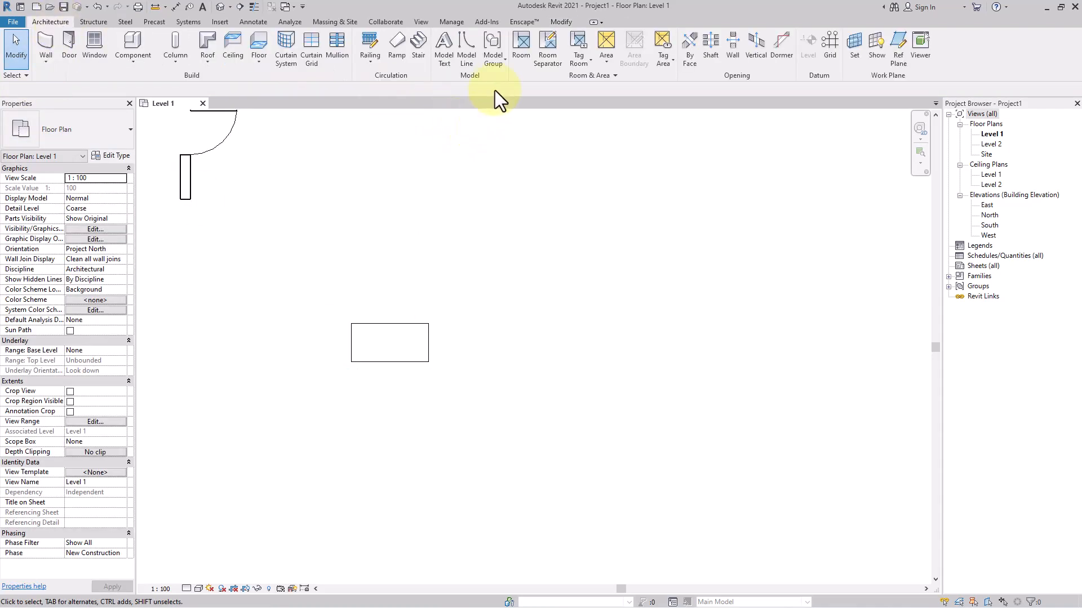
{"action": "left_click", "coordinate": [472, 59]}
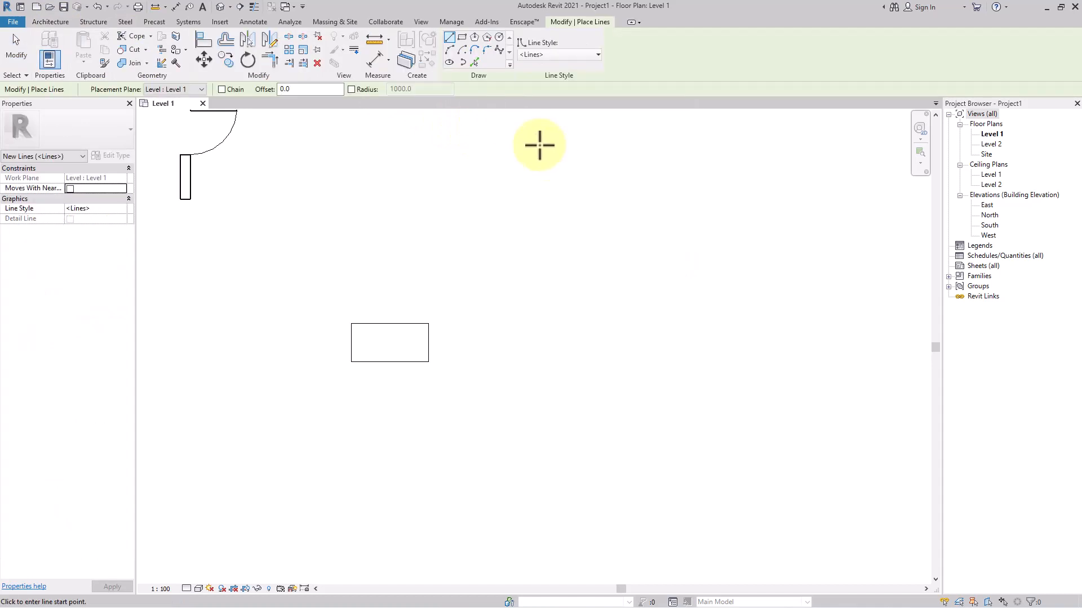
{"action": "left_click", "coordinate": [501, 39]}
{"action": "left_click", "coordinate": [599, 330]}
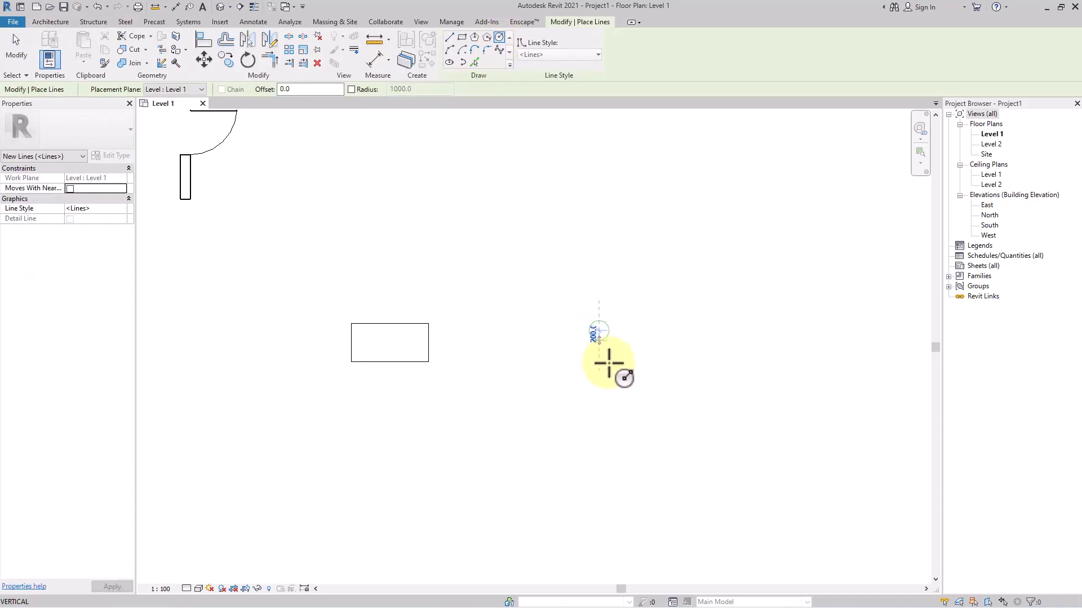
{"action": "left_click", "coordinate": [653, 436]}
{"action": "key", "text": "Escape"}
{"action": "key", "text": "Escape"}
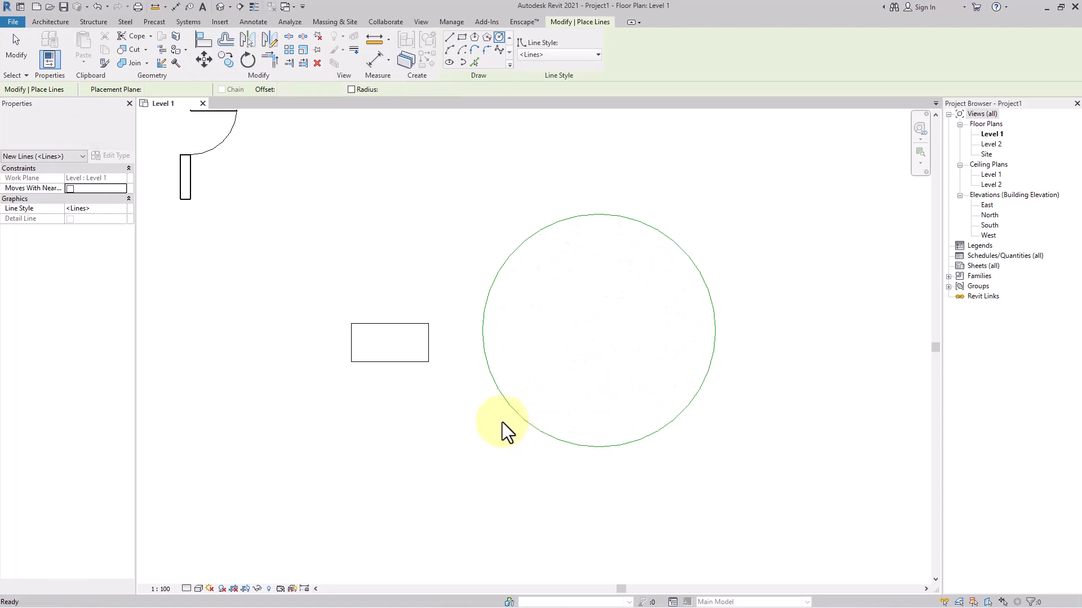
{"action": "left_click", "coordinate": [403, 351]}
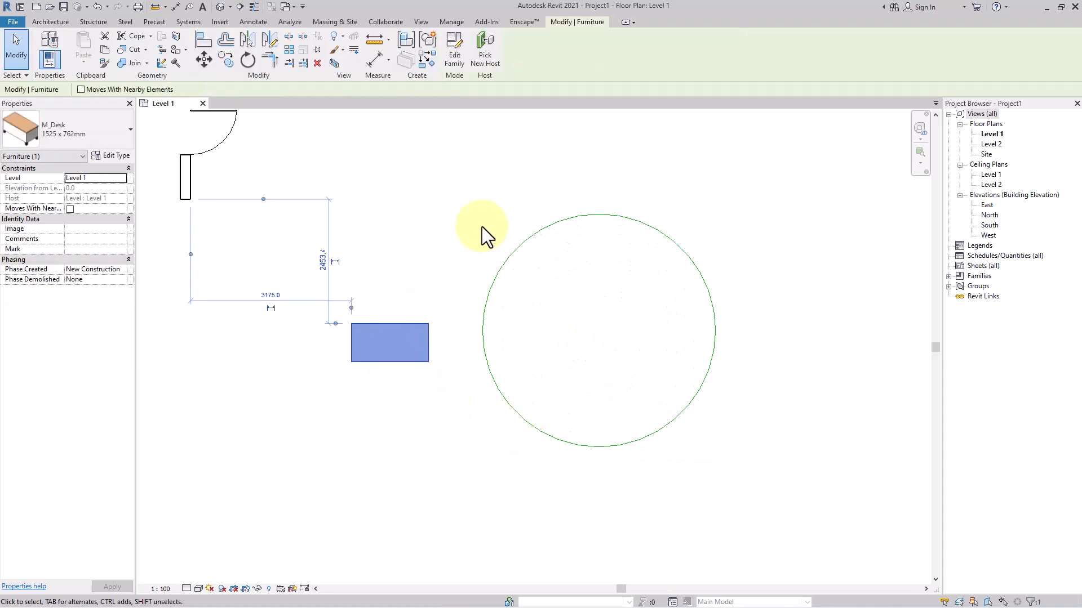
{"action": "left_click", "coordinate": [646, 469]}
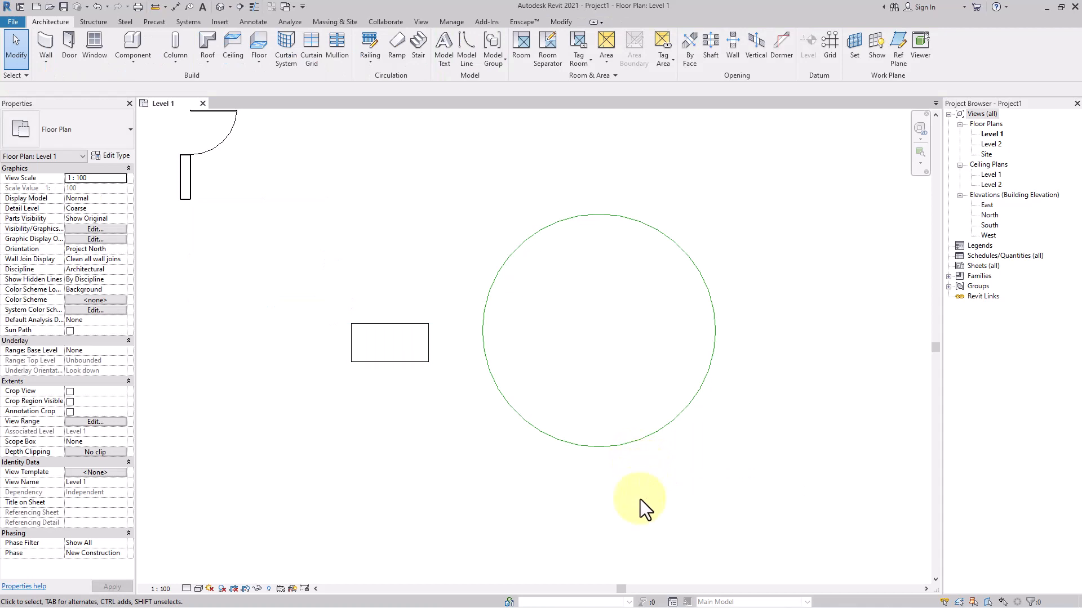
{"action": "left_click", "coordinate": [620, 434]}
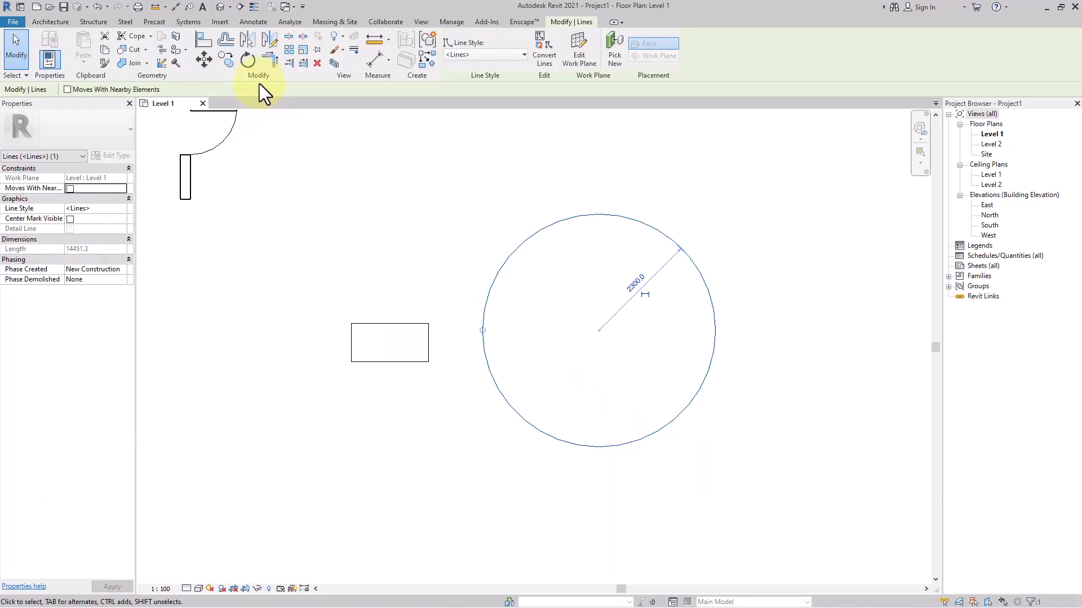
{"action": "left_click", "coordinate": [251, 63]}
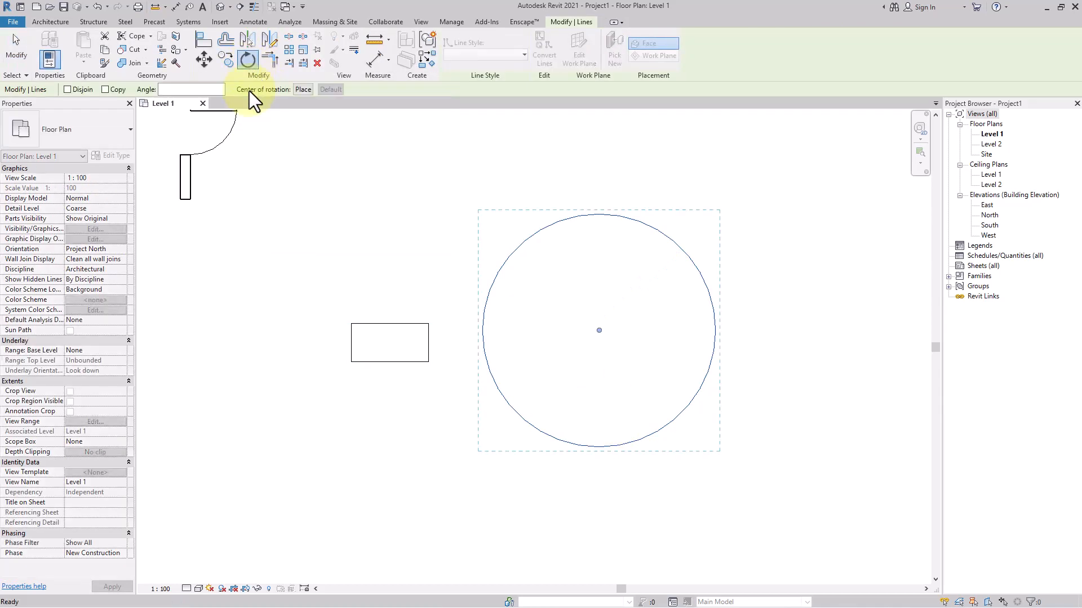
{"action": "left_click", "coordinate": [105, 89]}
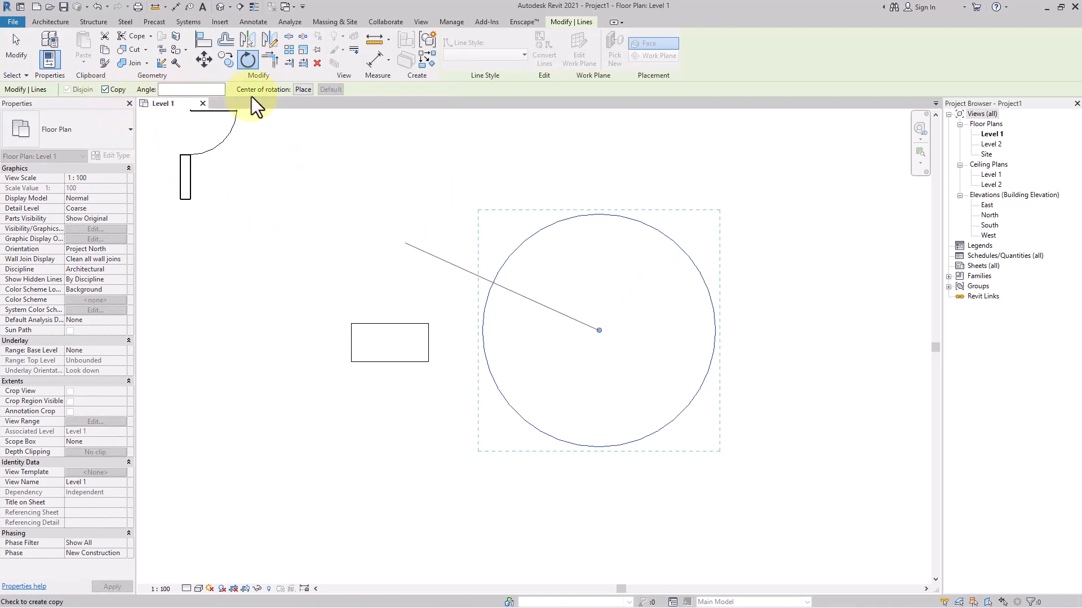
{"action": "left_click", "coordinate": [303, 90]}
{"action": "key", "text": "Escape"}
{"action": "key", "text": "Escape"}
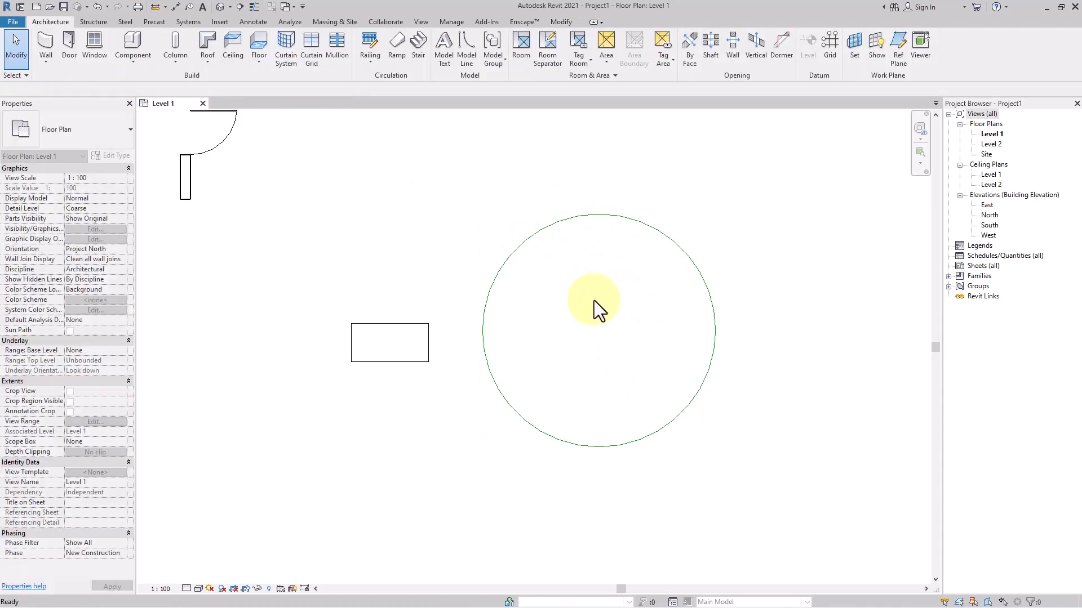
Rotate a copy of the desk 45° clockwise about the circle's centre, placed as the centre of rotation, with Copy on.
{"action": "left_click", "coordinate": [382, 365]}
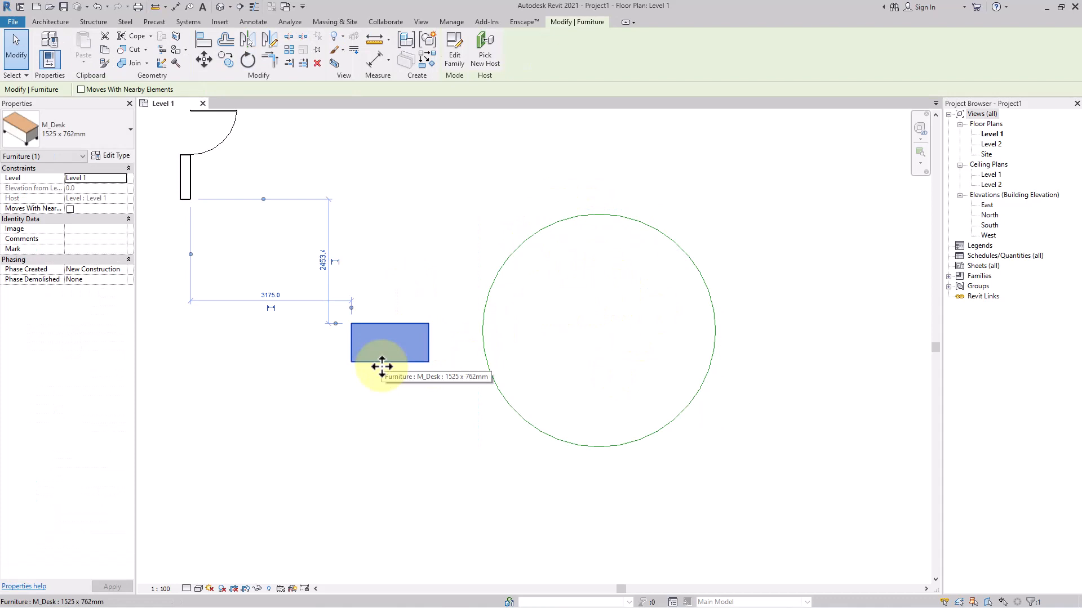
{"action": "left_click", "coordinate": [248, 60]}
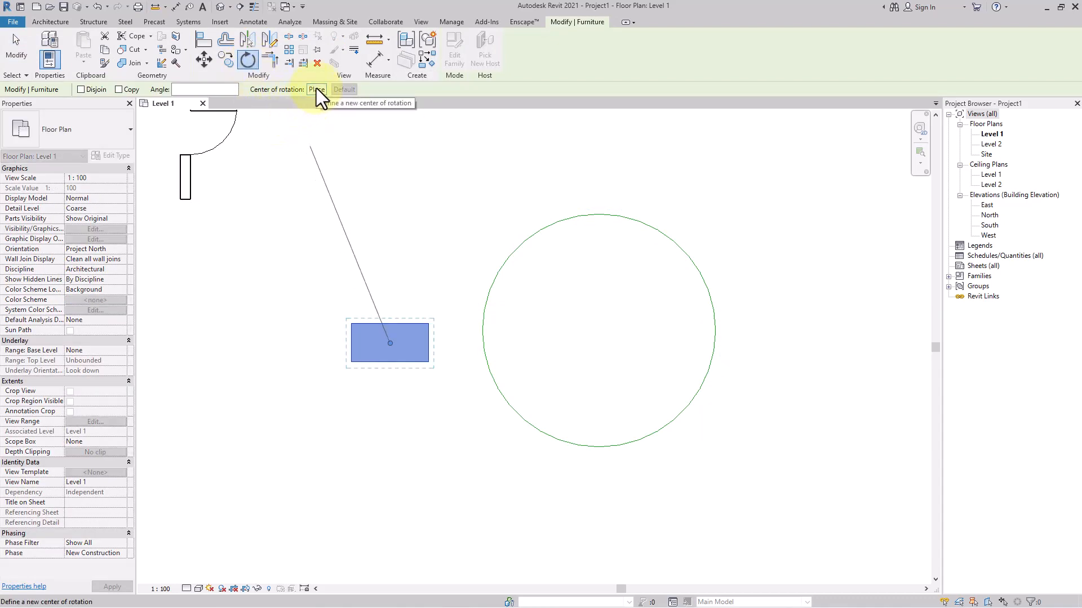
{"action": "left_click", "coordinate": [119, 89]}
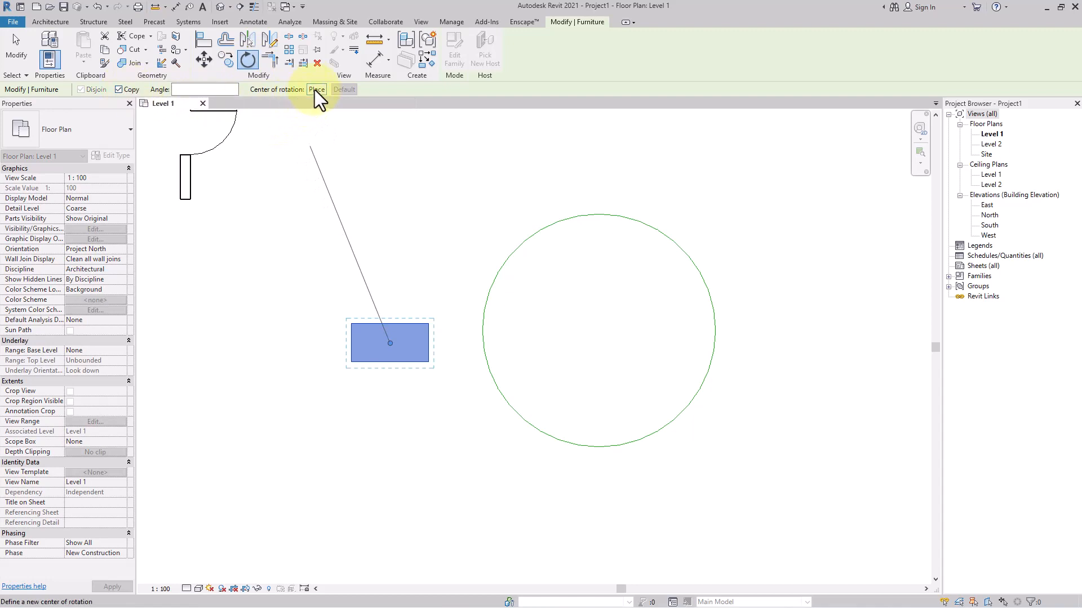
{"action": "left_click", "coordinate": [315, 89]}
{"action": "left_click", "coordinate": [599, 331]}
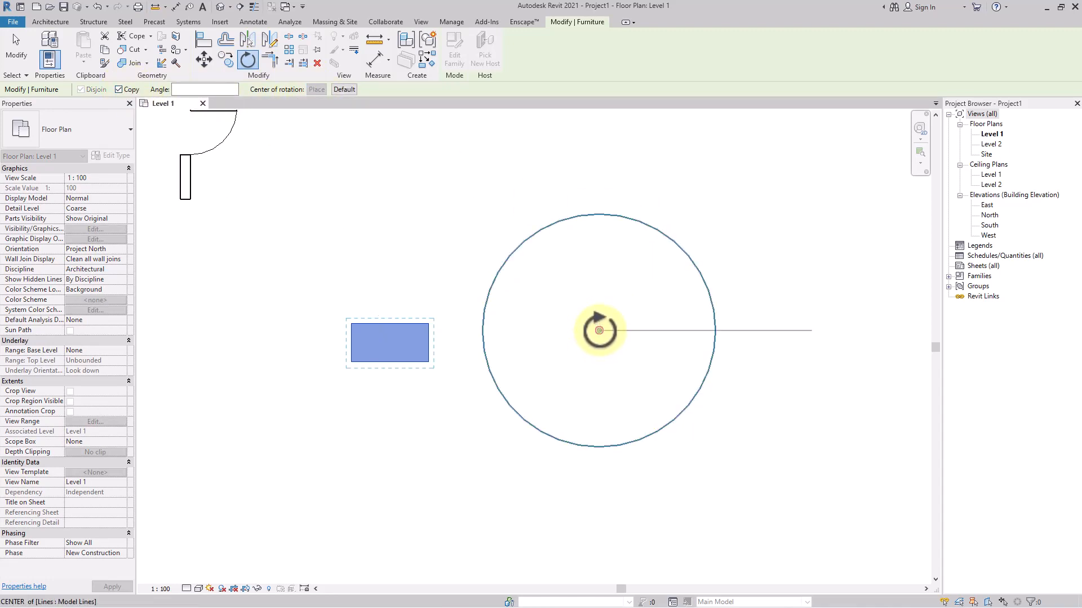
{"action": "left_click", "coordinate": [426, 326]}
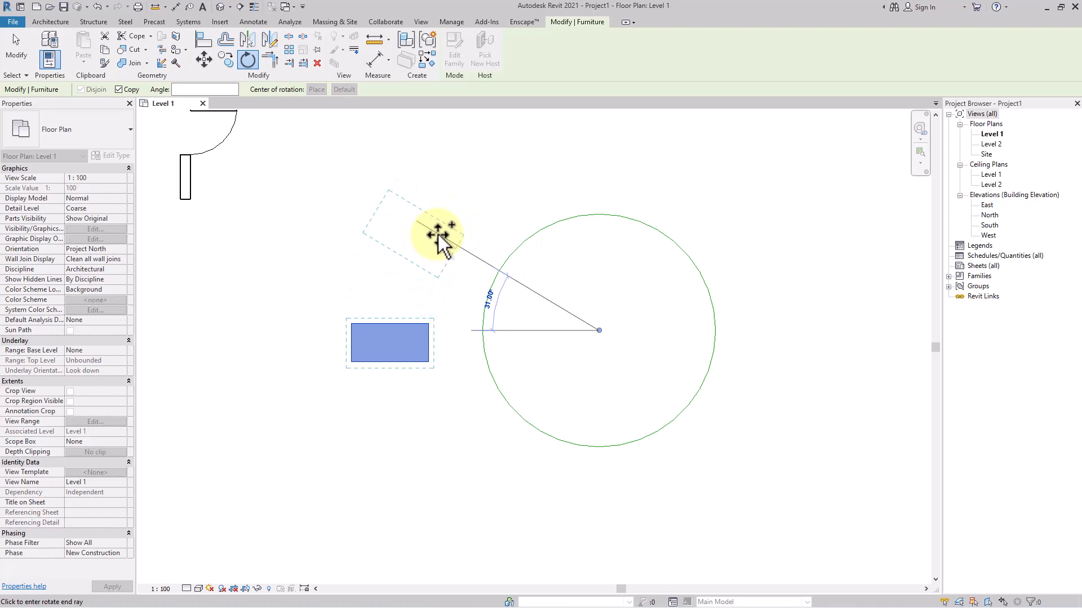
{"action": "type", "text": "45"}
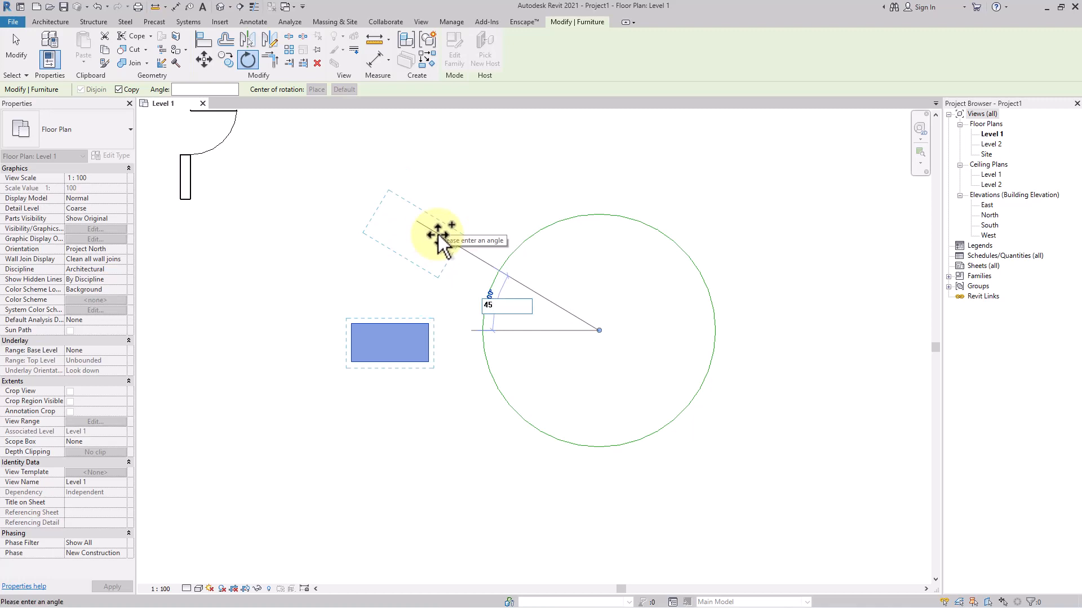
{"action": "key", "text": "Return"}
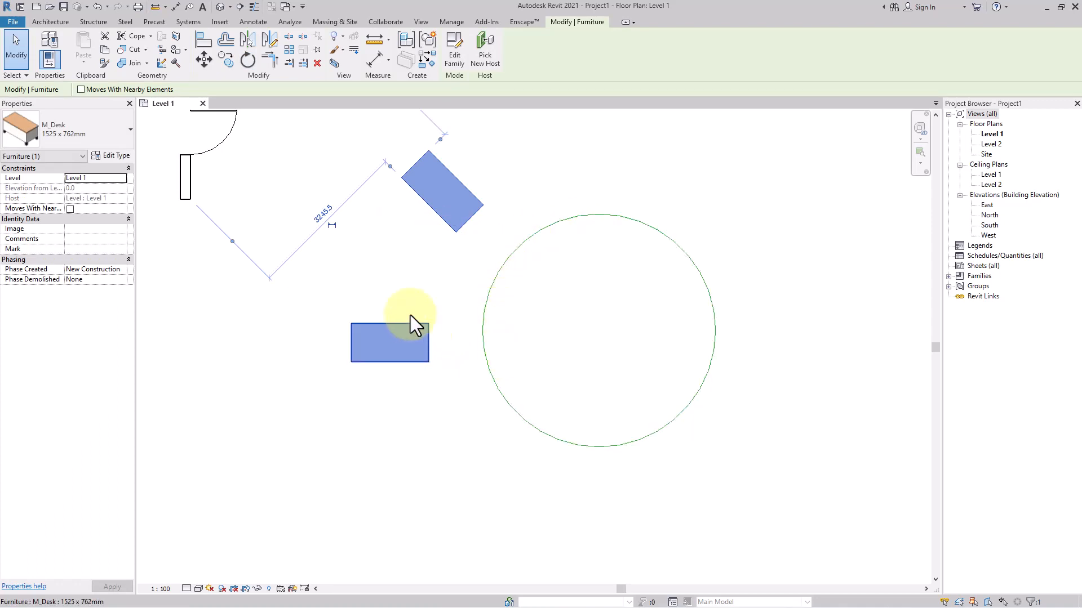
{"action": "left_click", "coordinate": [466, 271]}
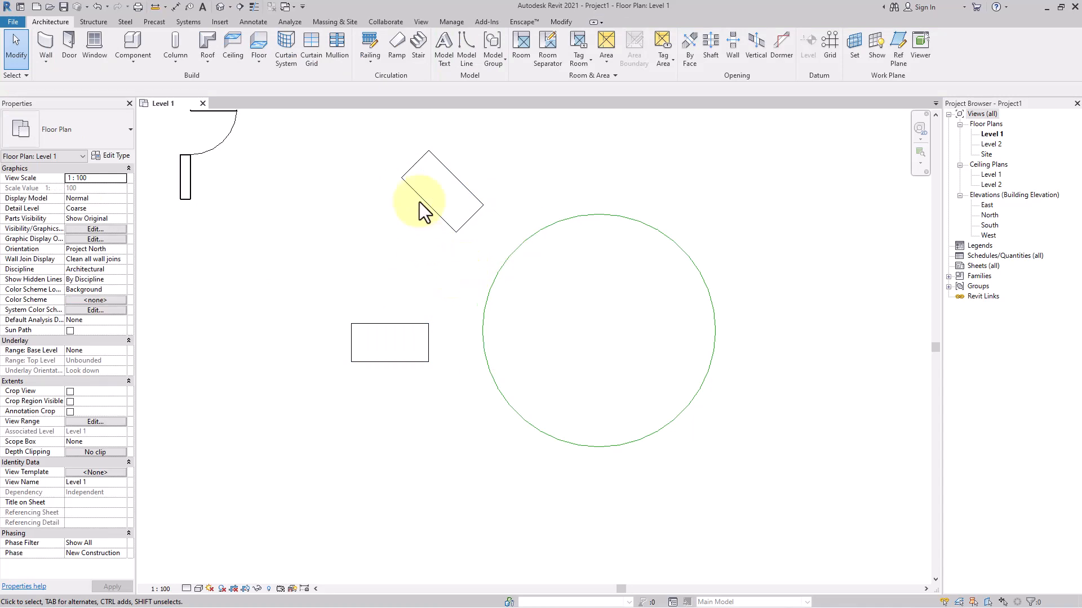
{"action": "scroll", "coordinate": [448, 267], "scroll_direction": "down", "scroll_amount": 1}
{"action": "middle_click_drag", "start_coordinate": [449, 267], "coordinate": [576, 280]}
{"action": "scroll", "coordinate": [428, 266], "scroll_direction": "down", "scroll_amount": 3}
{"action": "scroll", "coordinate": [503, 254], "scroll_direction": "up", "scroll_amount": 3}
{"action": "middle_click_drag", "start_coordinate": [504, 279], "coordinate": [652, 351]}
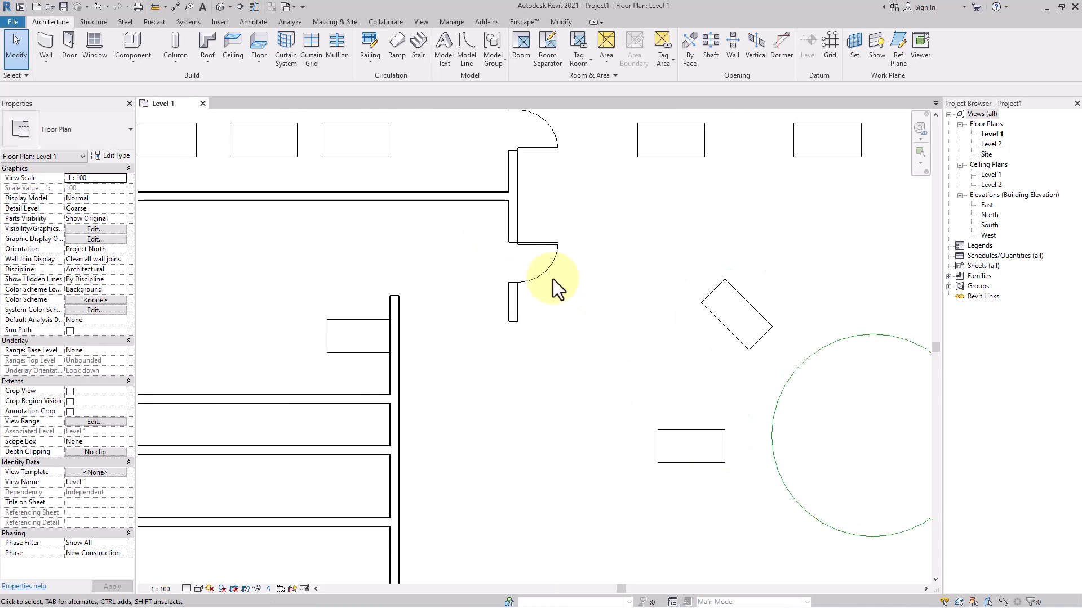
{"action": "left_click", "coordinate": [559, 23]}
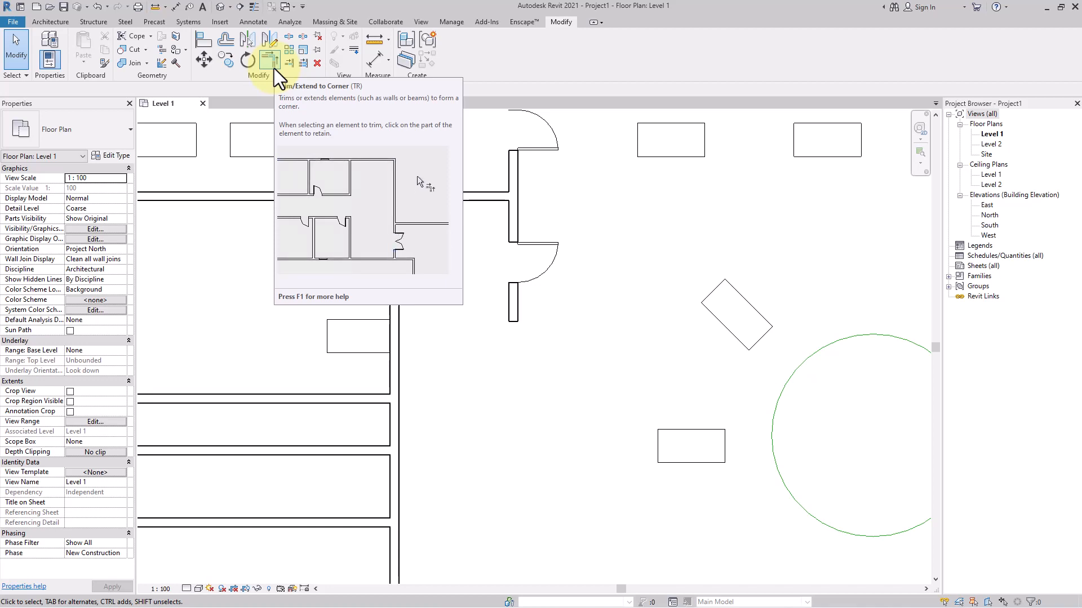
Draw a vertical architectural wall about 5 m long, running down from the lowest horizontal wall near its right end.
{"action": "scroll", "coordinate": [561, 339], "scroll_direction": "down", "scroll_amount": 2}
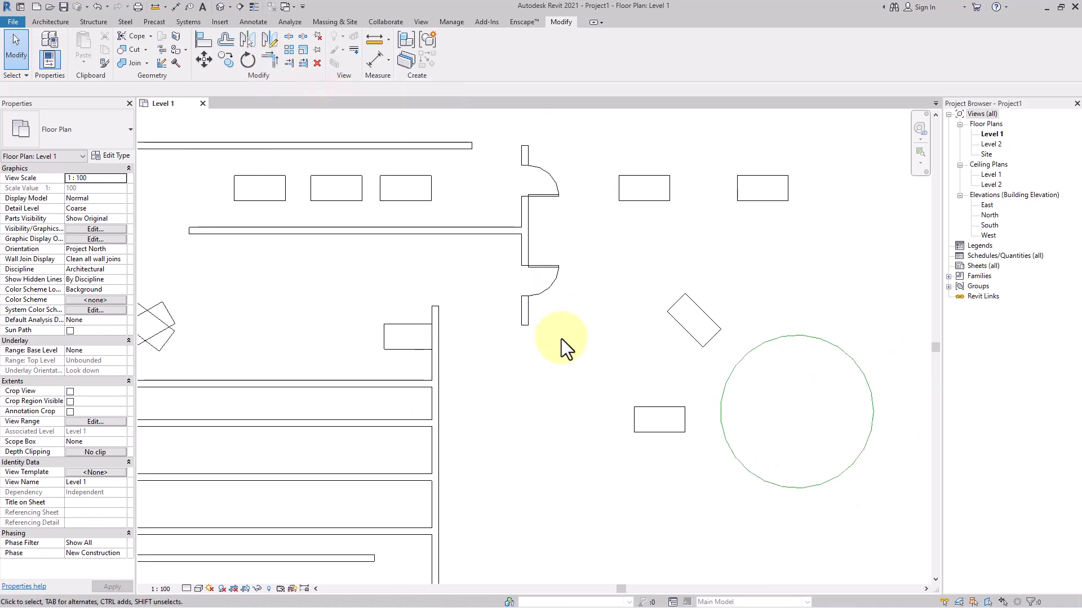
{"action": "middle_click_drag", "start_coordinate": [561, 339], "coordinate": [604, 207]}
{"action": "scroll", "coordinate": [604, 220], "scroll_direction": "down", "scroll_amount": 1}
{"action": "scroll", "coordinate": [455, 401], "scroll_direction": "up", "scroll_amount": 3}
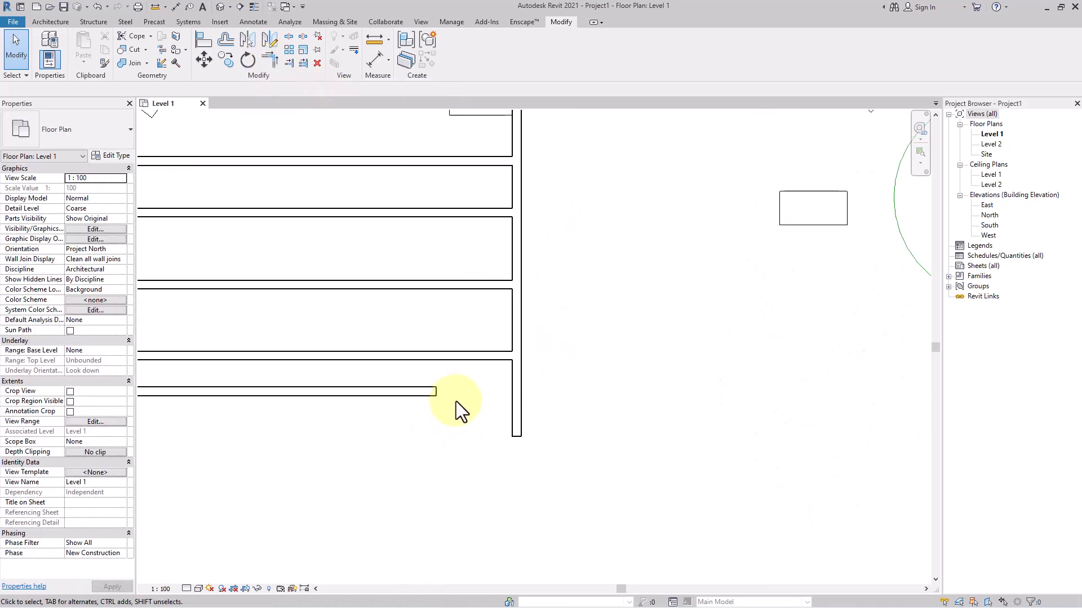
{"action": "scroll", "coordinate": [456, 401], "scroll_direction": "down", "scroll_amount": 1}
{"action": "middle_click_drag", "start_coordinate": [455, 401], "coordinate": [574, 387]}
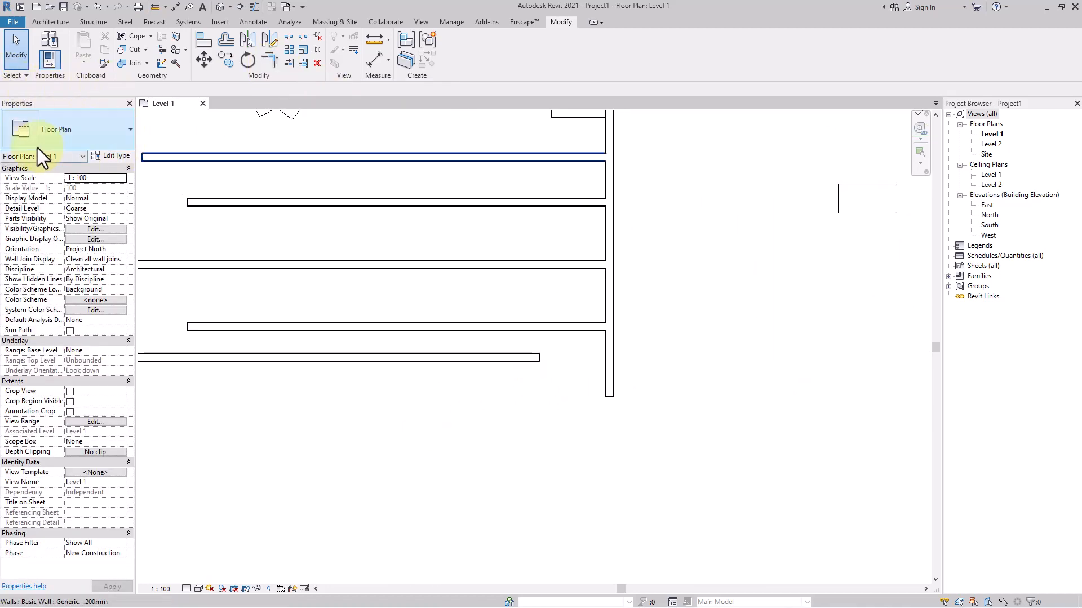
{"action": "left_click", "coordinate": [48, 20]}
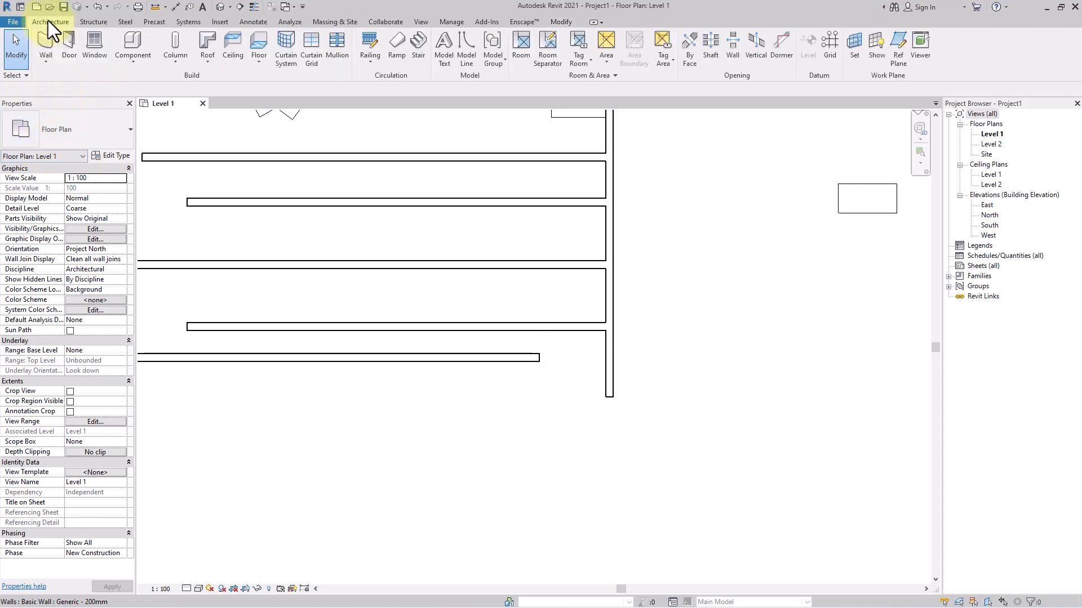
{"action": "left_click", "coordinate": [49, 60]}
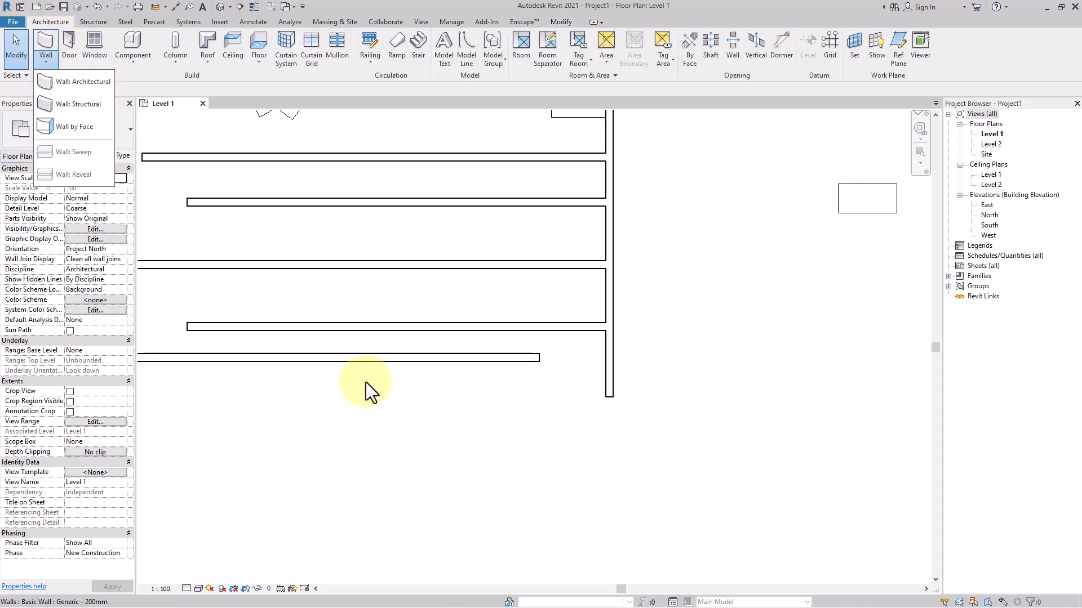
{"action": "left_click", "coordinate": [54, 81]}
{"action": "left_click", "coordinate": [461, 360]}
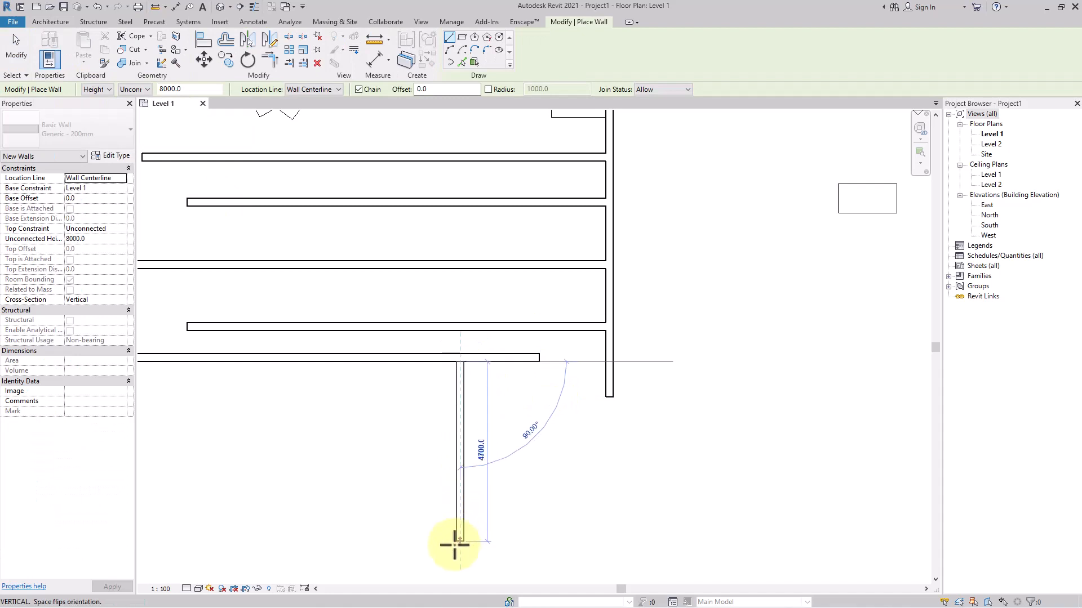
{"action": "left_click", "coordinate": [458, 561]}
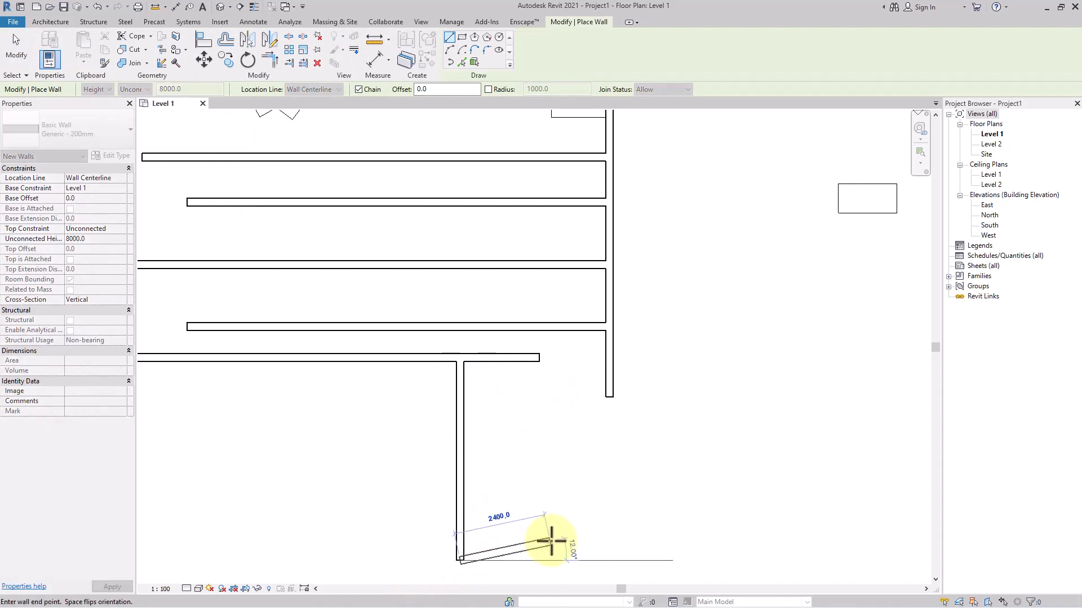
{"action": "key", "text": "Escape"}
Draw a horizontal wall about 8 m long that crosses the new vertical wall just above its lower end and extends left.
{"action": "left_click", "coordinate": [520, 533]}
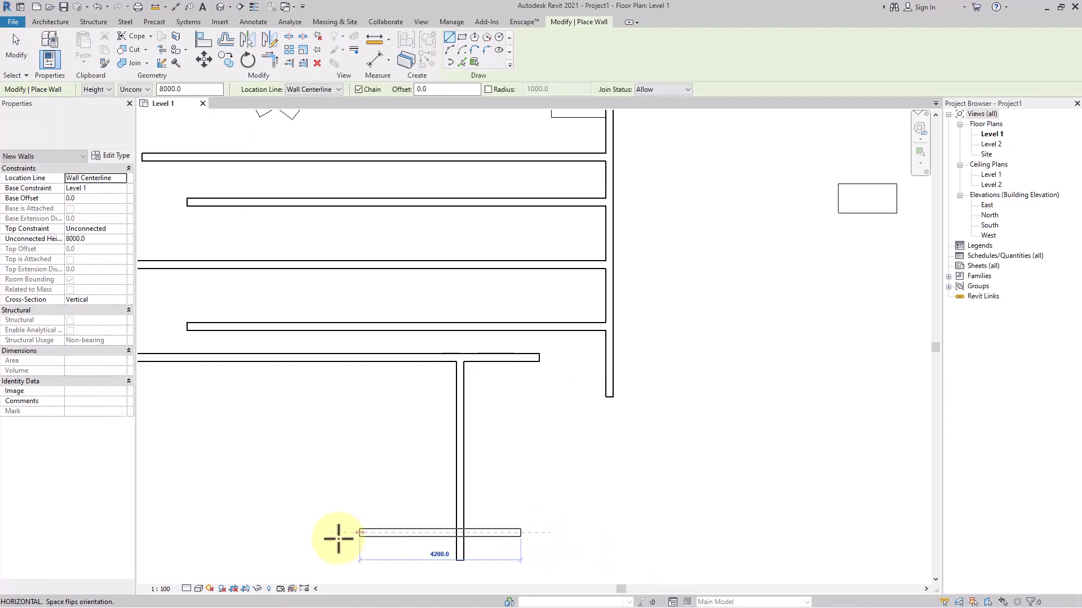
{"action": "left_click", "coordinate": [213, 532]}
{"action": "scroll", "coordinate": [526, 441], "scroll_direction": "down", "scroll_amount": 1}
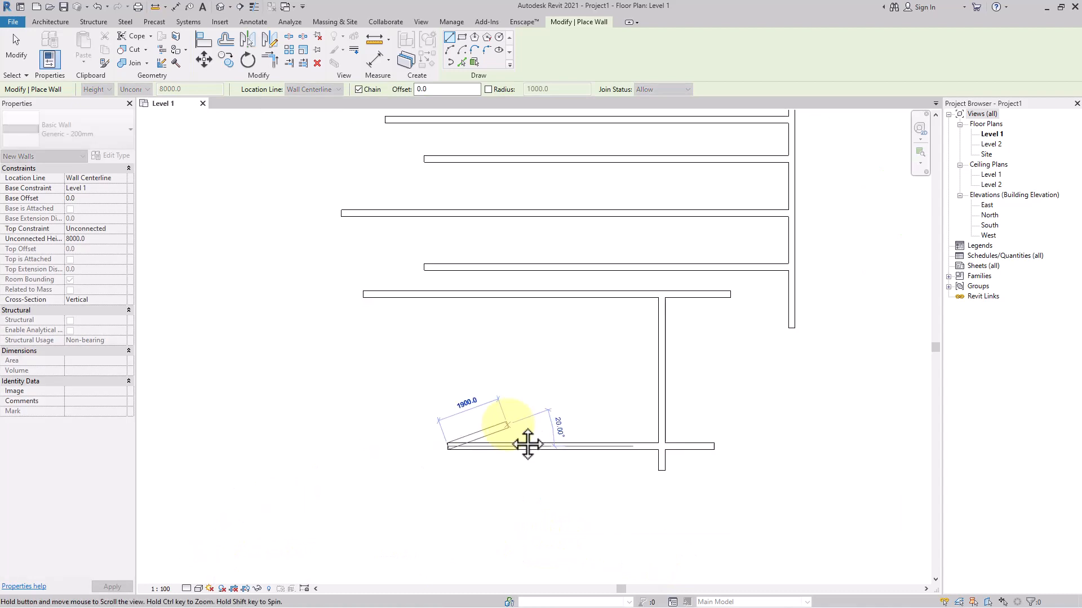
{"action": "key", "text": "Escape"}
Draw a second vertical wall, just over 4 m long, crossing the new horizontal wall near its left end.
{"action": "left_click", "coordinate": [472, 498]}
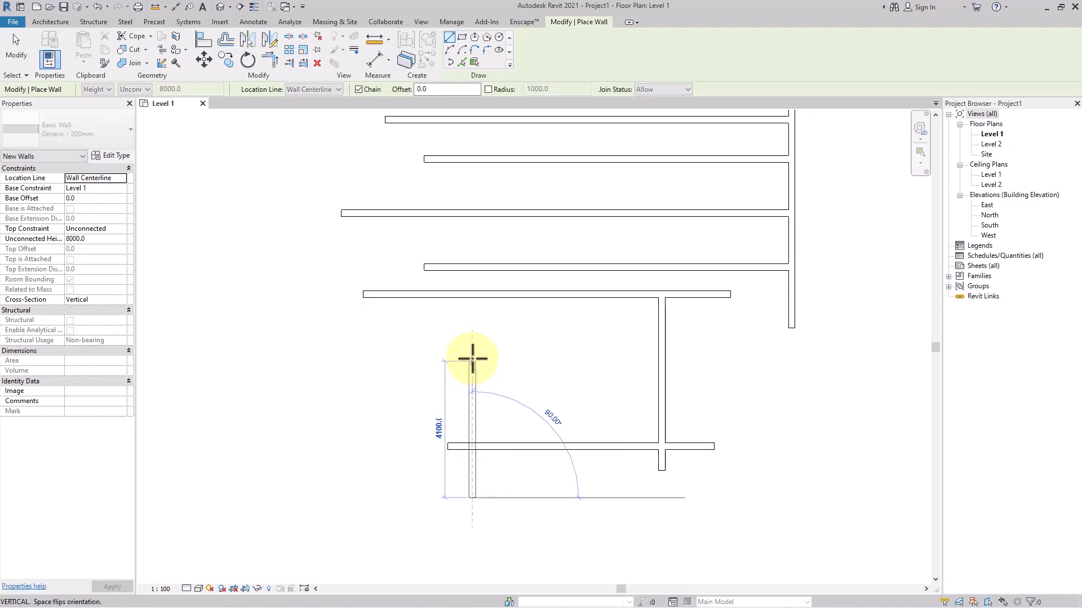
{"action": "left_click", "coordinate": [472, 355]}
{"action": "key", "text": "Escape"}
Trim the crossing walls to clean lower-left and lower-right corners with Trim/Extend to Corner, keeping the inner wall portions.
{"action": "scroll", "coordinate": [466, 451], "scroll_direction": "up", "scroll_amount": 1}
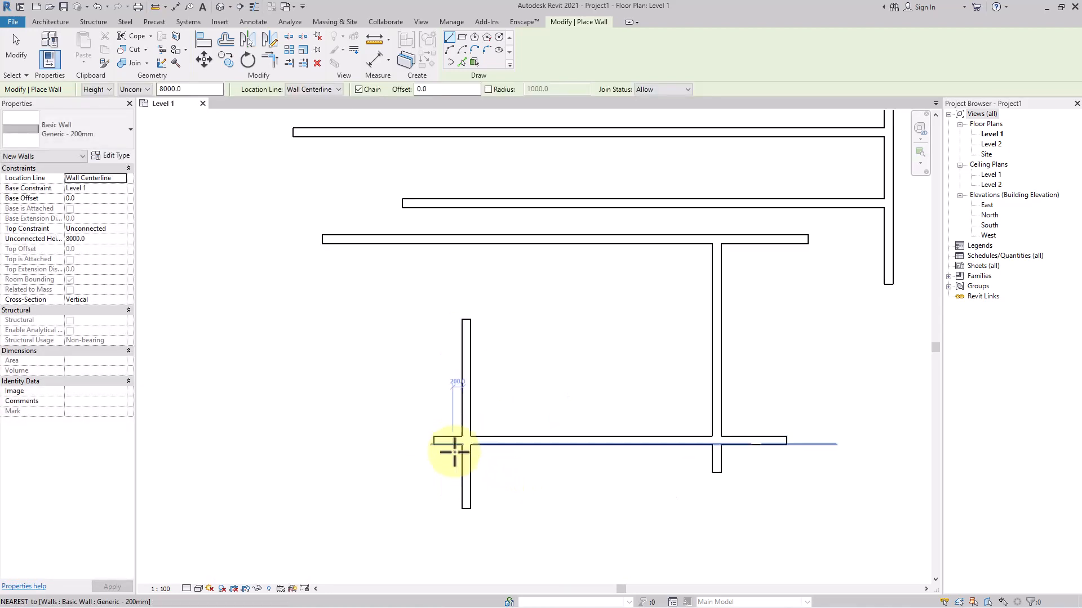
{"action": "scroll", "coordinate": [451, 451], "scroll_direction": "up", "scroll_amount": 1}
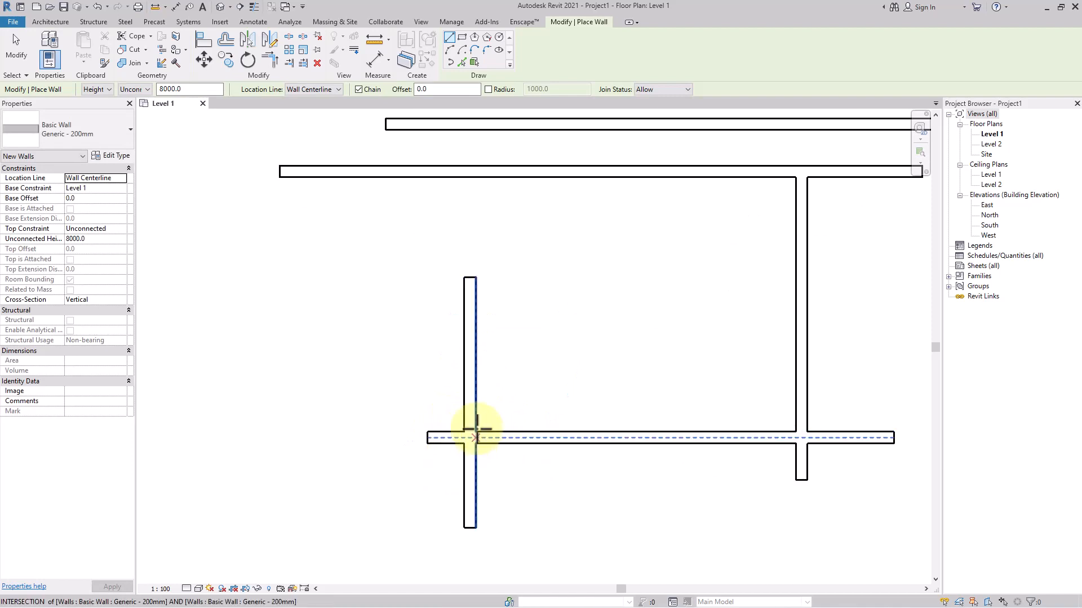
{"action": "left_click", "coordinate": [269, 60]}
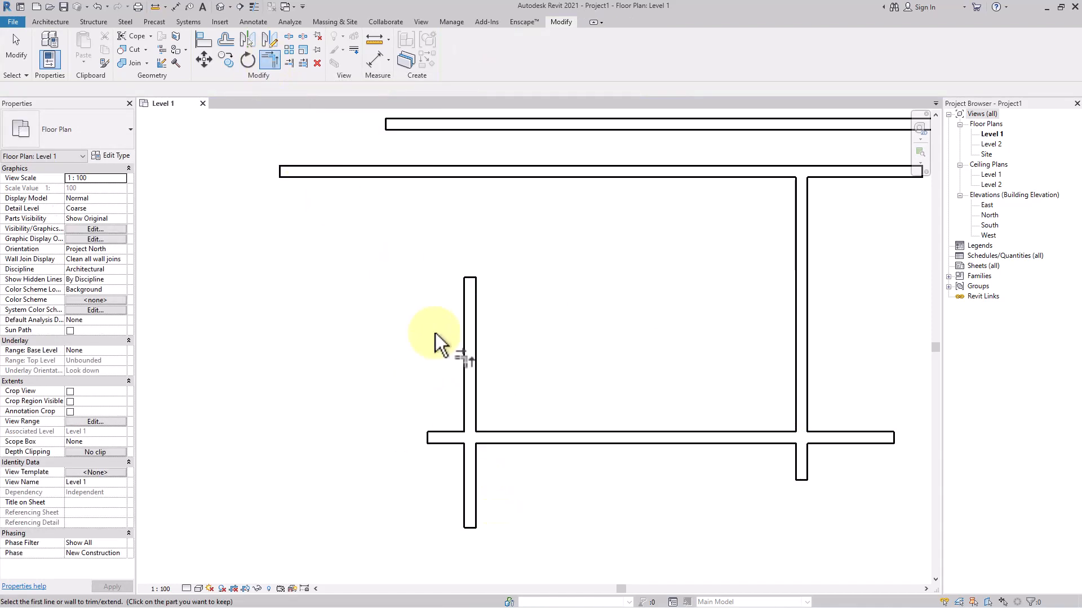
{"action": "left_click", "coordinate": [471, 404]}
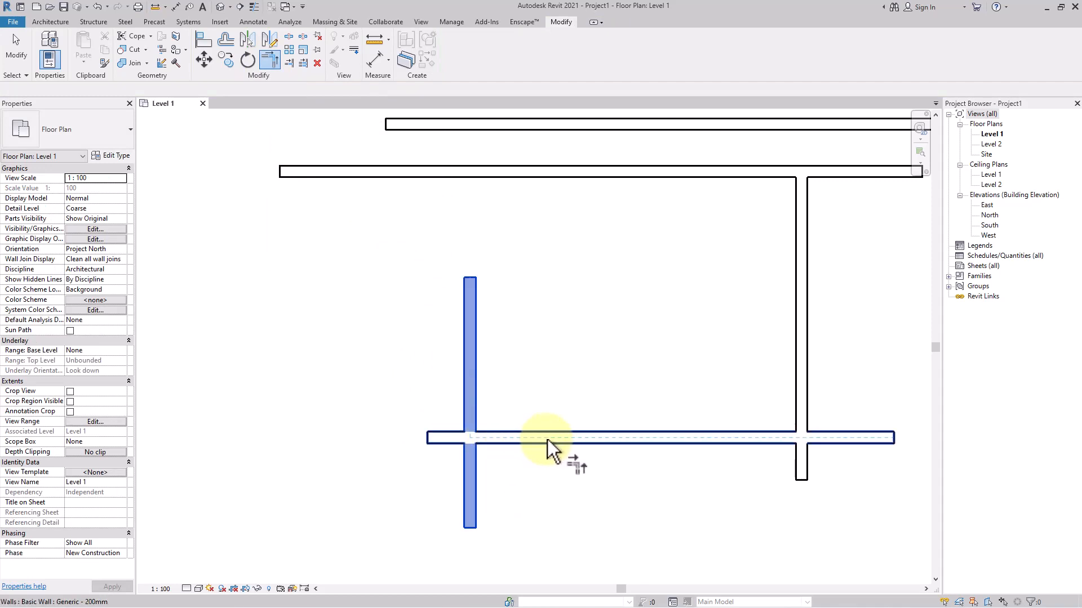
{"action": "left_click", "coordinate": [494, 437]}
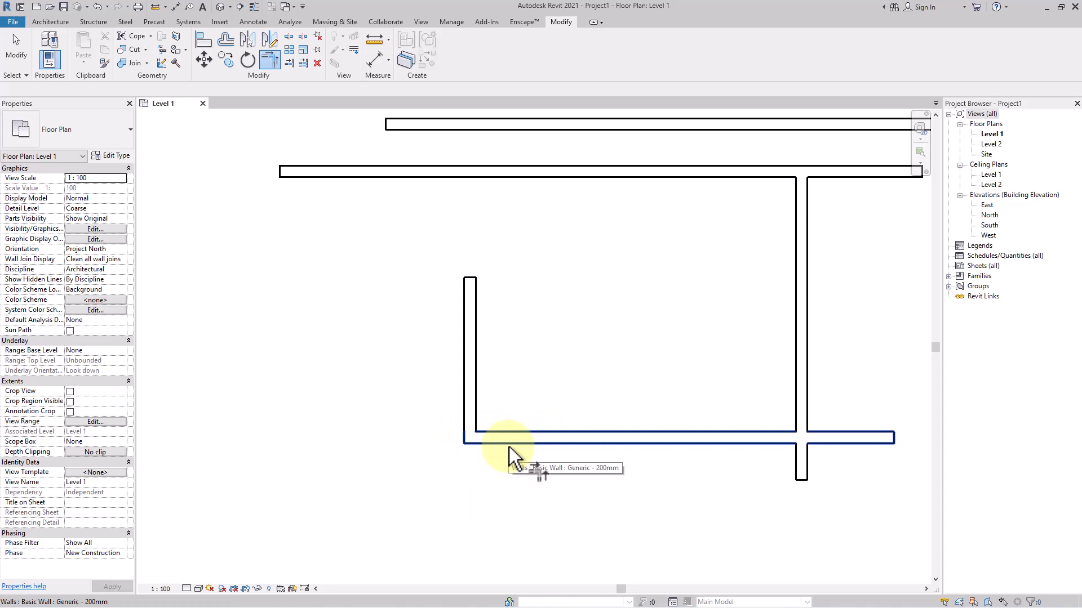
{"action": "left_click", "coordinate": [800, 414]}
{"action": "left_click", "coordinate": [779, 437]}
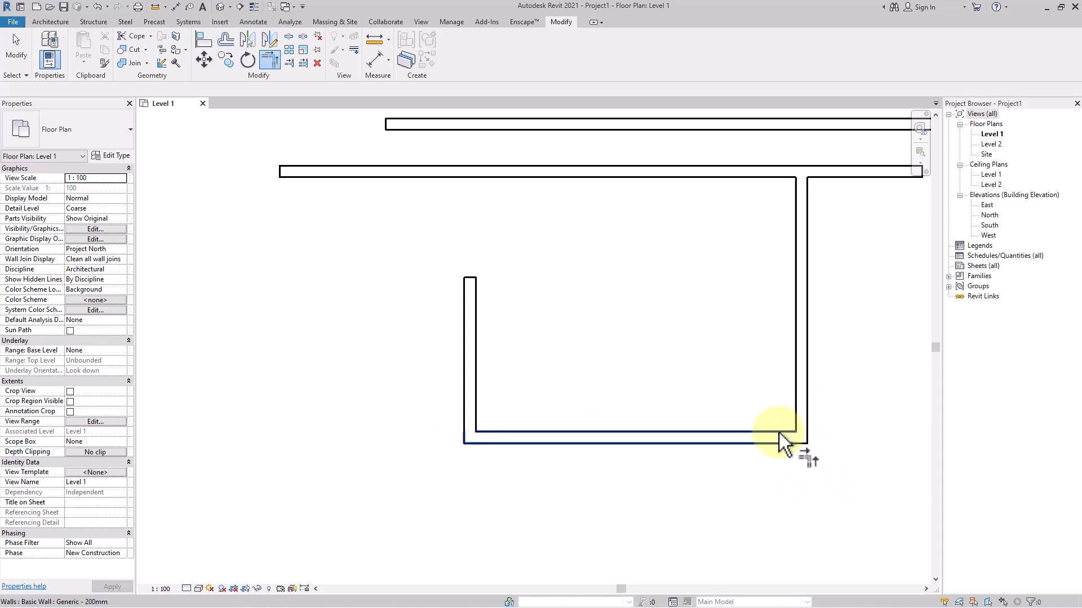
Trim the upper horizontal wall and the right vertical wall to a corner, keeping the horizontal part left of the junction.
{"action": "scroll", "coordinate": [783, 333], "scroll_direction": "down", "scroll_amount": 2}
{"action": "middle_click_drag", "start_coordinate": [782, 334], "coordinate": [679, 383]}
{"action": "scroll", "coordinate": [674, 262], "scroll_direction": "up", "scroll_amount": 1}
{"action": "left_click", "coordinate": [663, 256]}
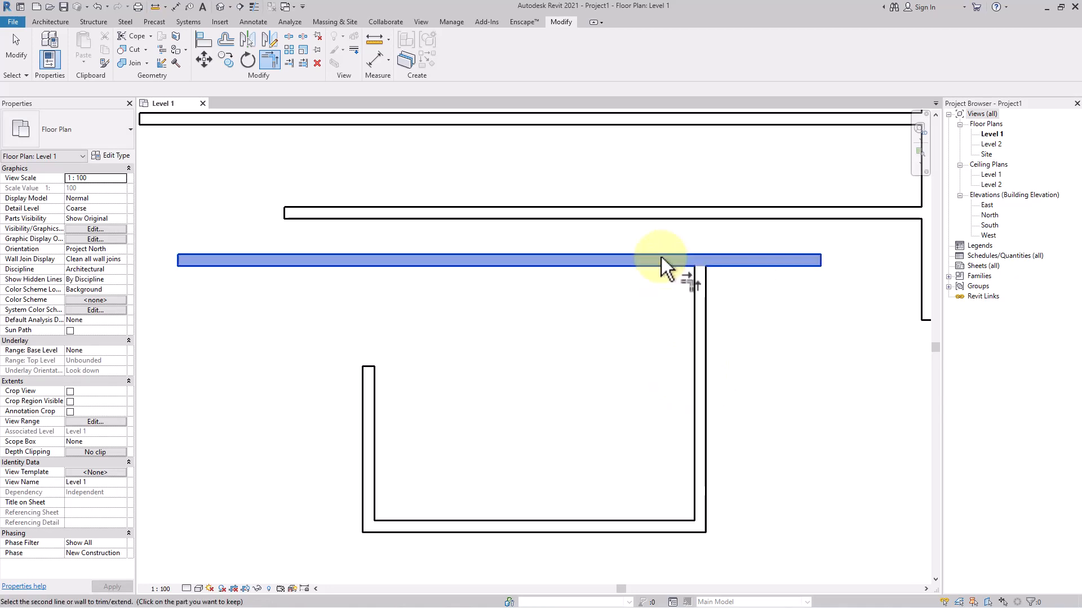
{"action": "left_click", "coordinate": [699, 295]}
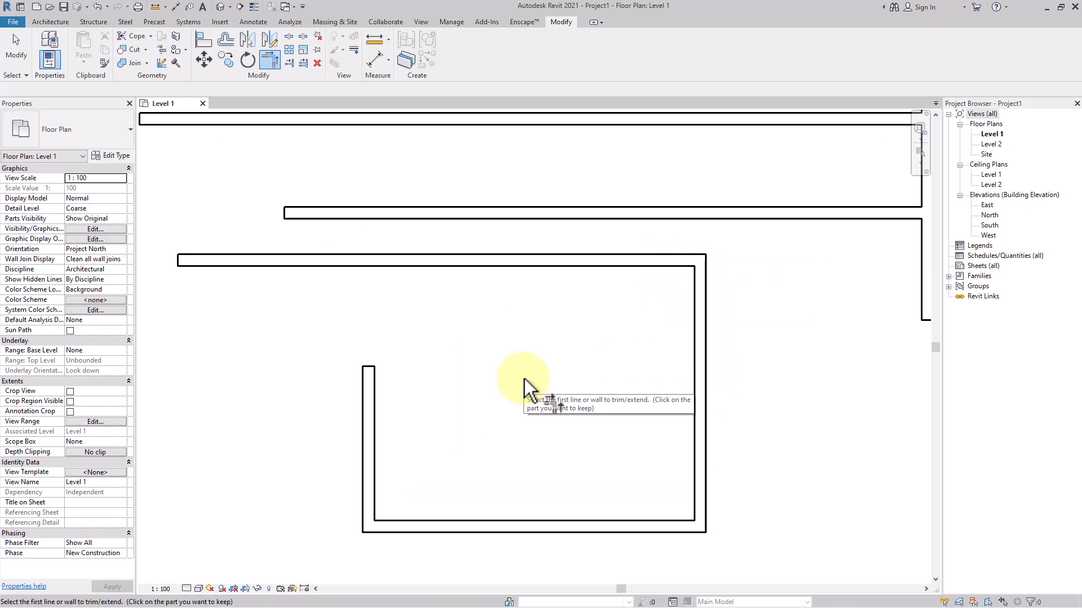
Extend the short left vertical wall up to the upper horizontal wall with Trim/Extend Single Element.
{"action": "middle_click_drag", "start_coordinate": [390, 375], "coordinate": [425, 369]}
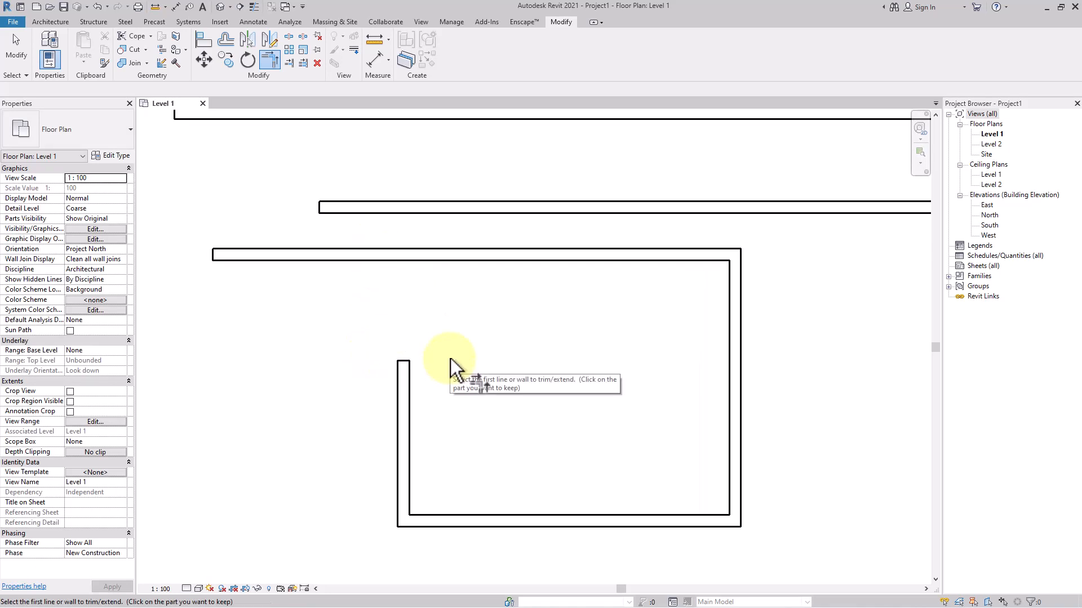
{"action": "left_click", "coordinate": [292, 60]}
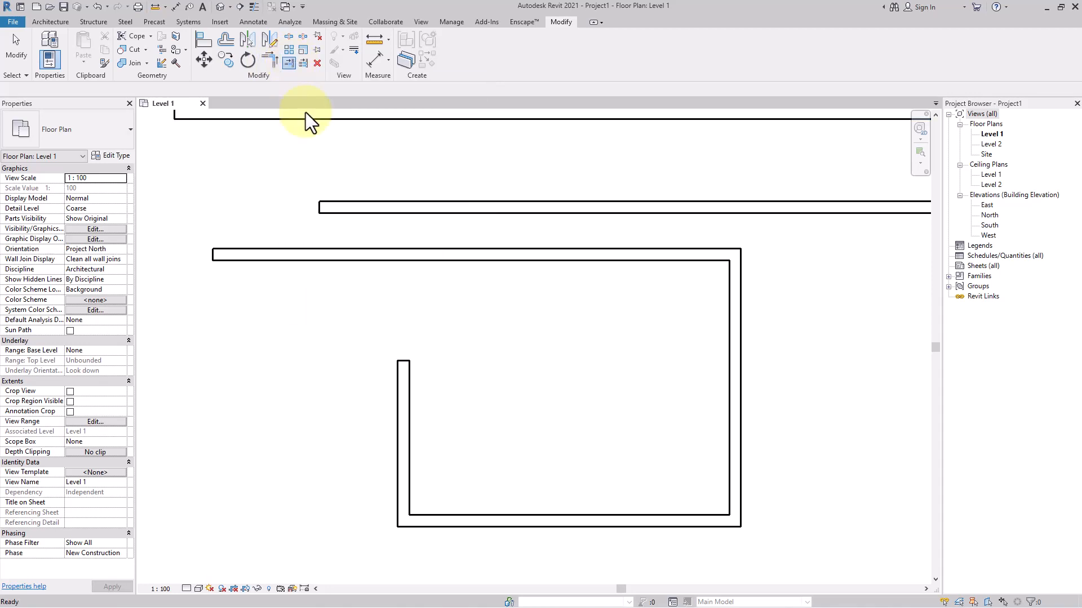
{"action": "left_click", "coordinate": [409, 255]}
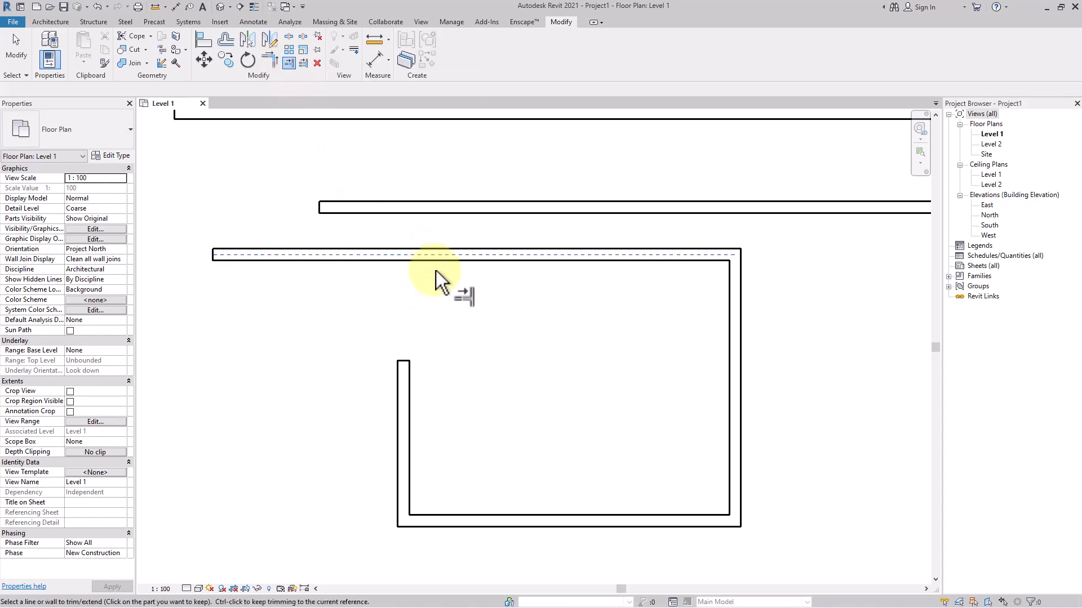
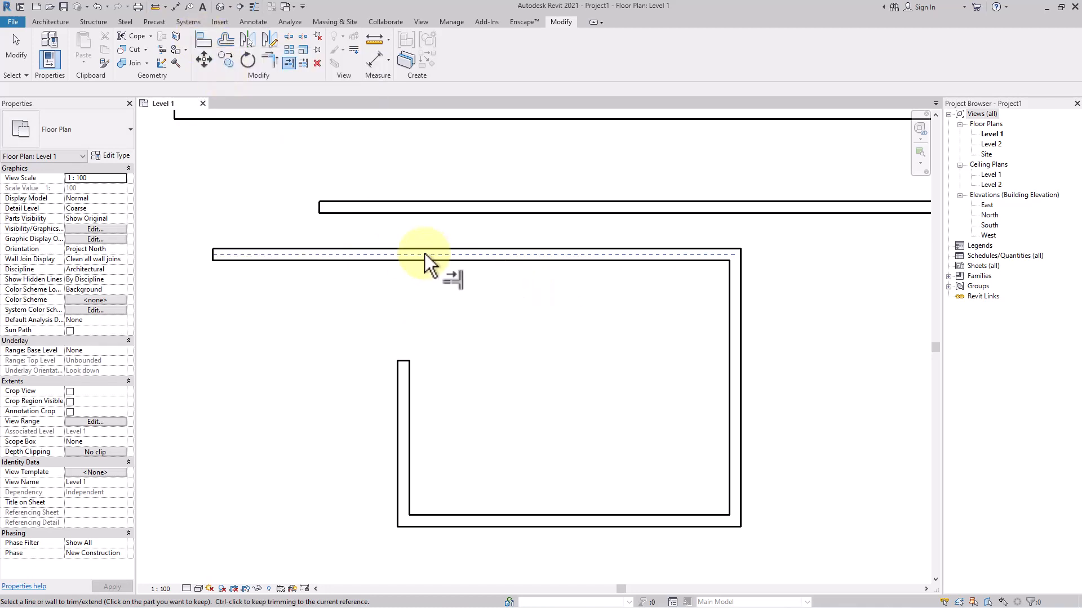
{"action": "left_click", "coordinate": [406, 363]}
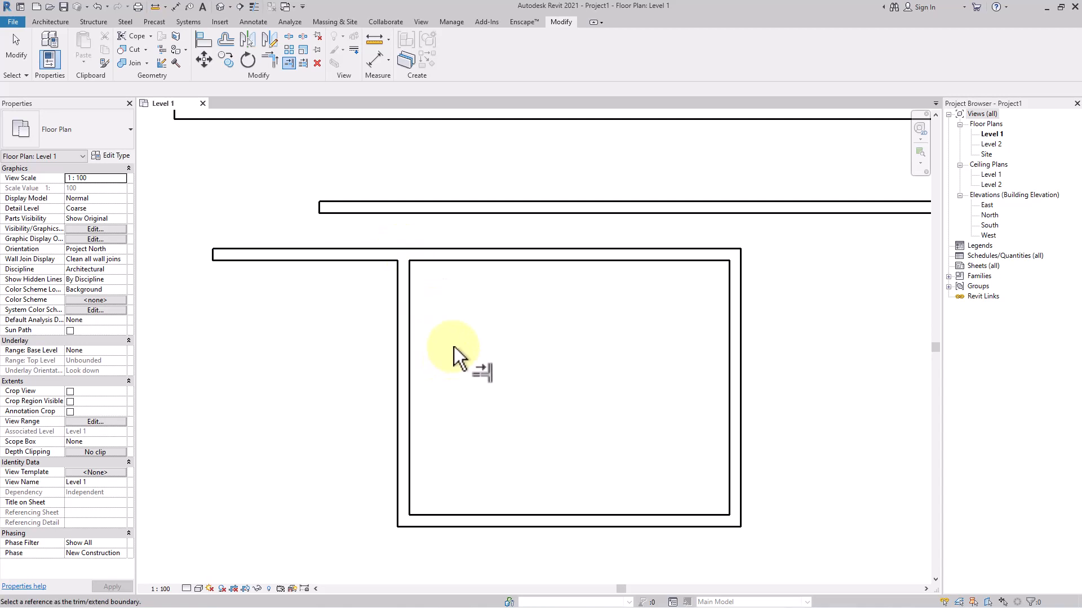
Leave the trim command and undo the extension of the left vertical wall.
{"action": "scroll", "coordinate": [467, 288], "scroll_direction": "down", "scroll_amount": 2}
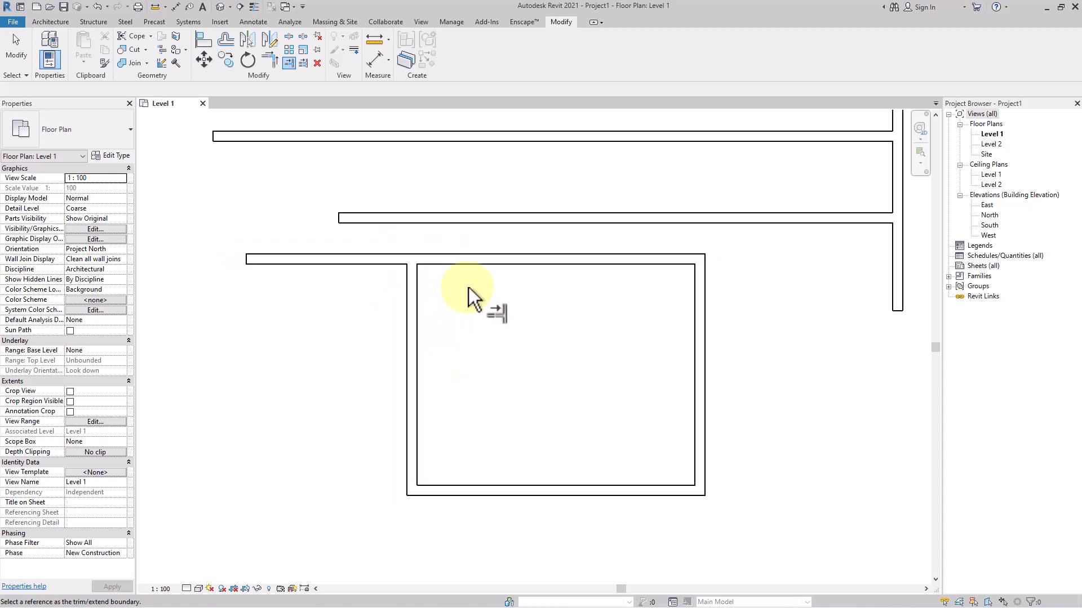
{"action": "key", "text": "Escape"}
{"action": "key", "text": "Escape"}
{"action": "scroll", "coordinate": [502, 322], "scroll_direction": "up", "scroll_amount": 1}
{"action": "key", "text": "ctrl+z"}
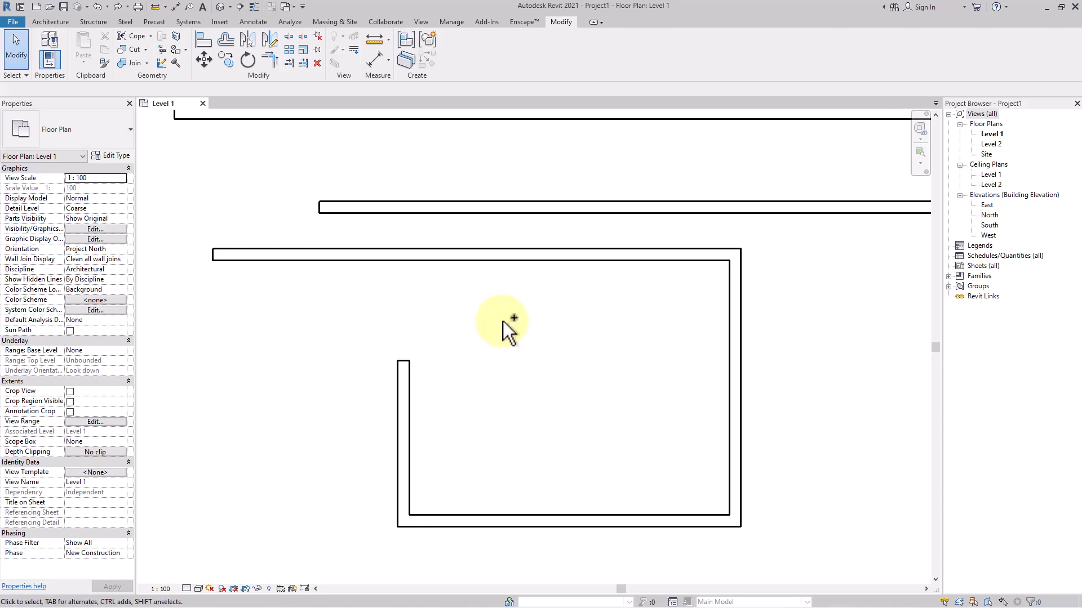
Draw a vertical Generic - 200mm wall inside the room, rising from the middle of the lower wall and stopping short of the upper wall.
{"action": "left_click", "coordinate": [52, 24]}
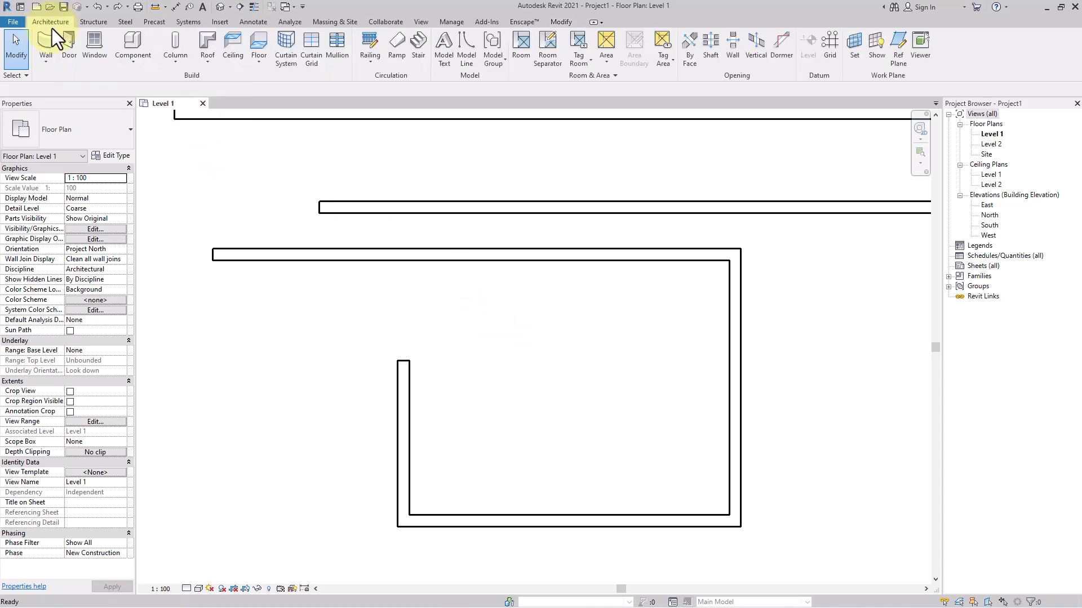
{"action": "left_click", "coordinate": [569, 336]}
{"action": "key", "text": "Escape"}
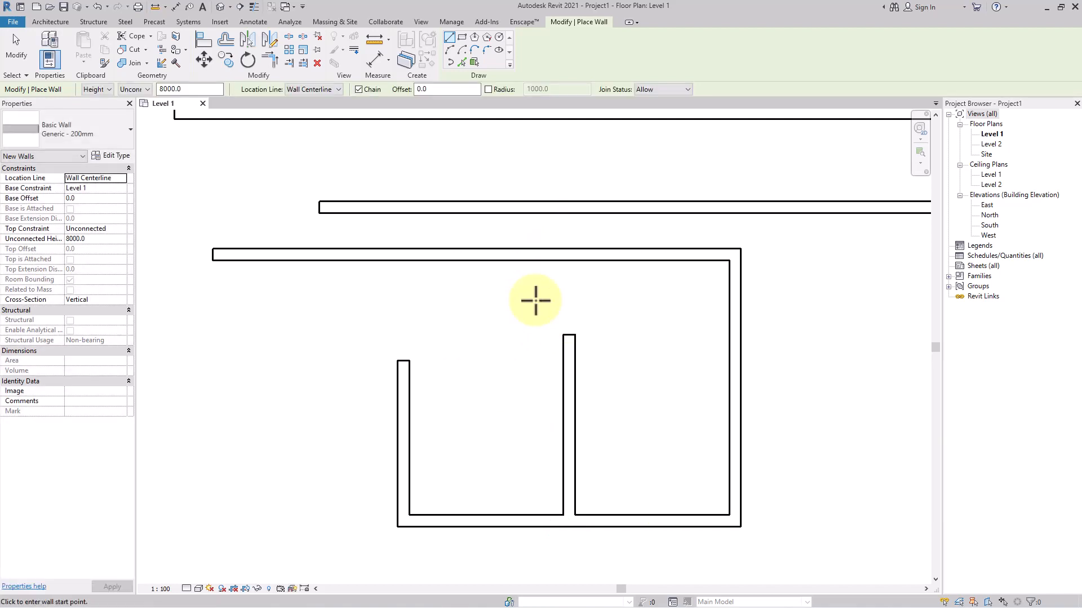
{"action": "key", "text": "Escape"}
Extend both short vertical walls up to the upper horizontal wall with Trim/Extend Multiple Elements.
{"action": "left_click", "coordinate": [559, 22]}
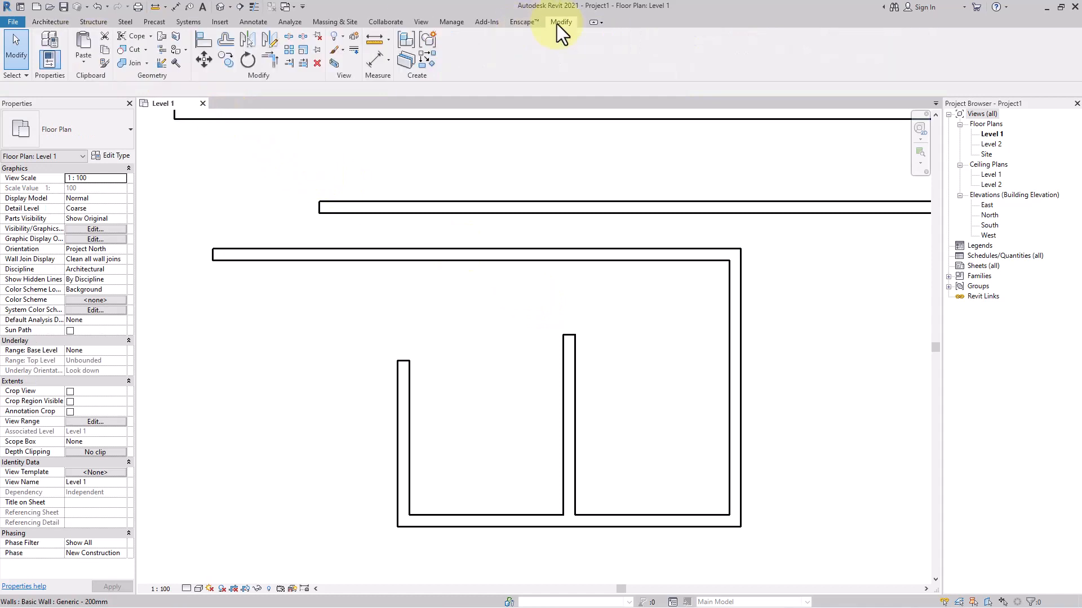
{"action": "left_click", "coordinate": [302, 64]}
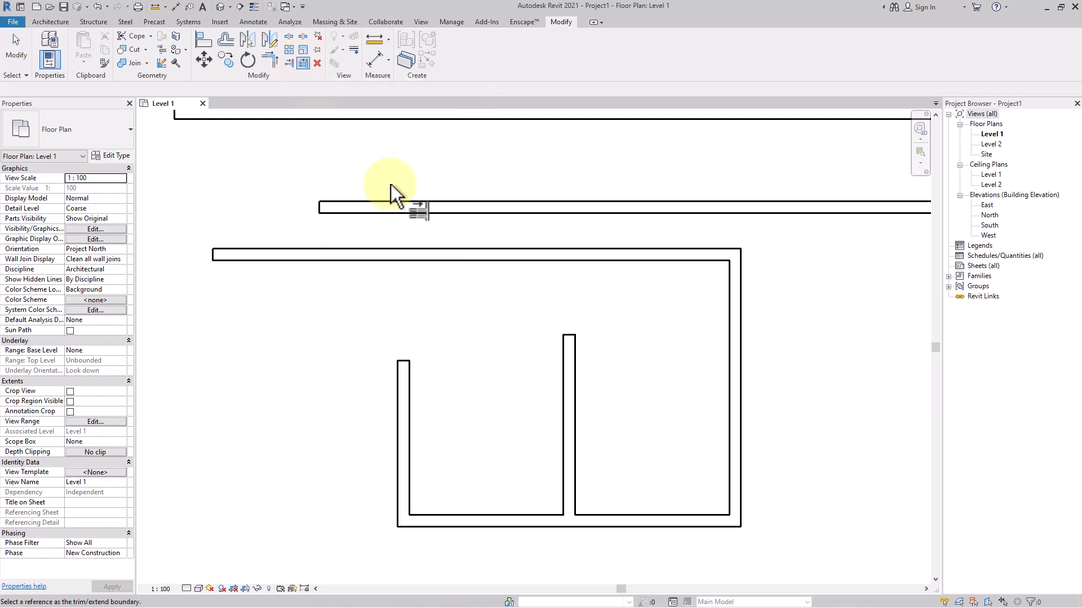
{"action": "left_click", "coordinate": [507, 253]}
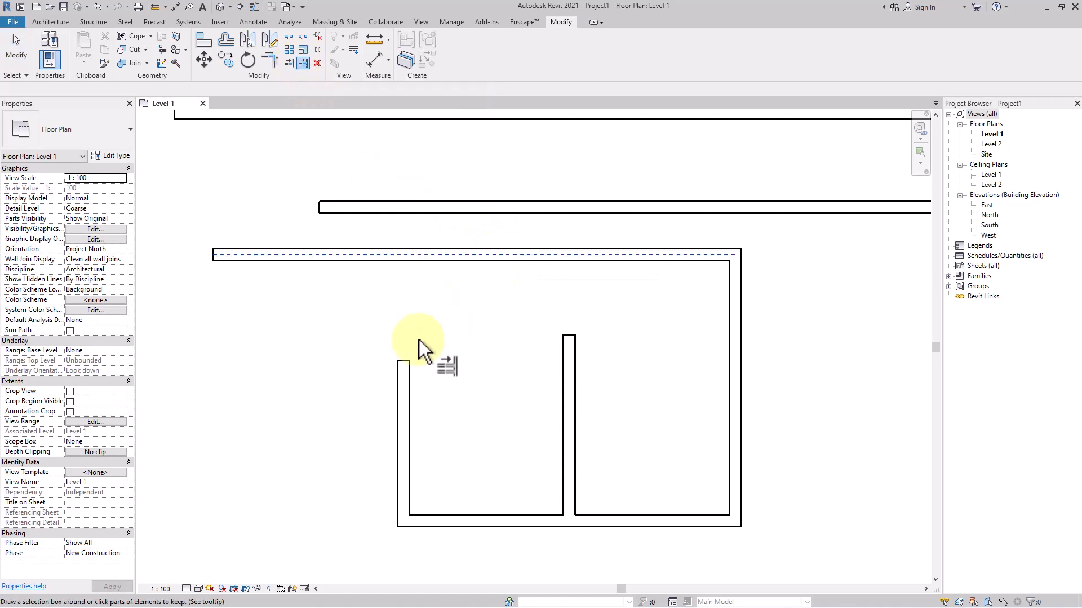
{"action": "left_click", "coordinate": [563, 337]}
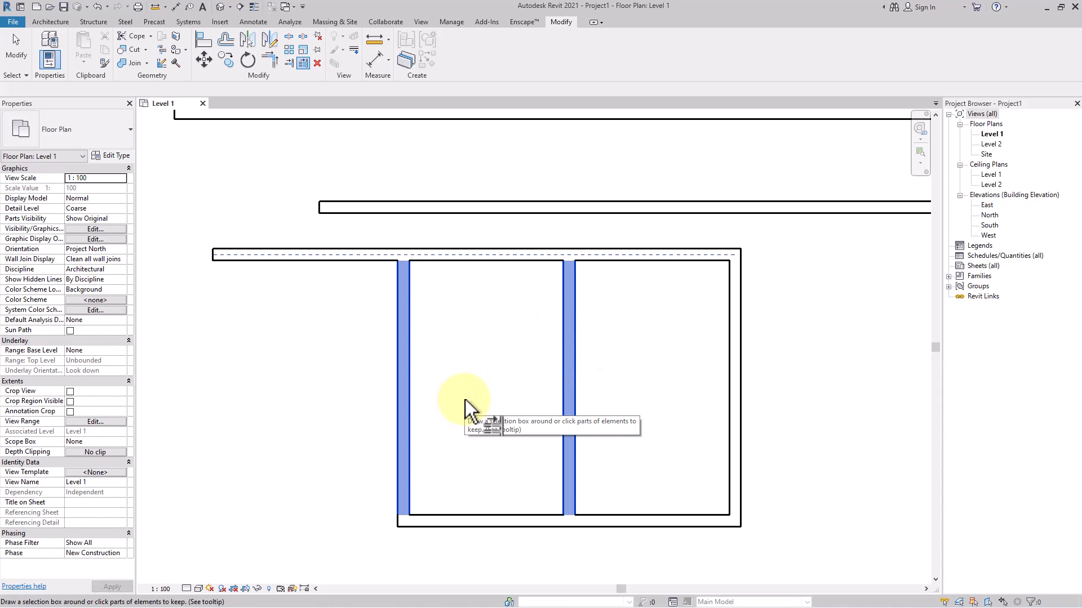
Try to trim the upper wall and left vertical wall to a corner, keeping the horizontal part left of the junction.
{"action": "left_click", "coordinate": [270, 60]}
{"action": "left_click", "coordinate": [386, 256]}
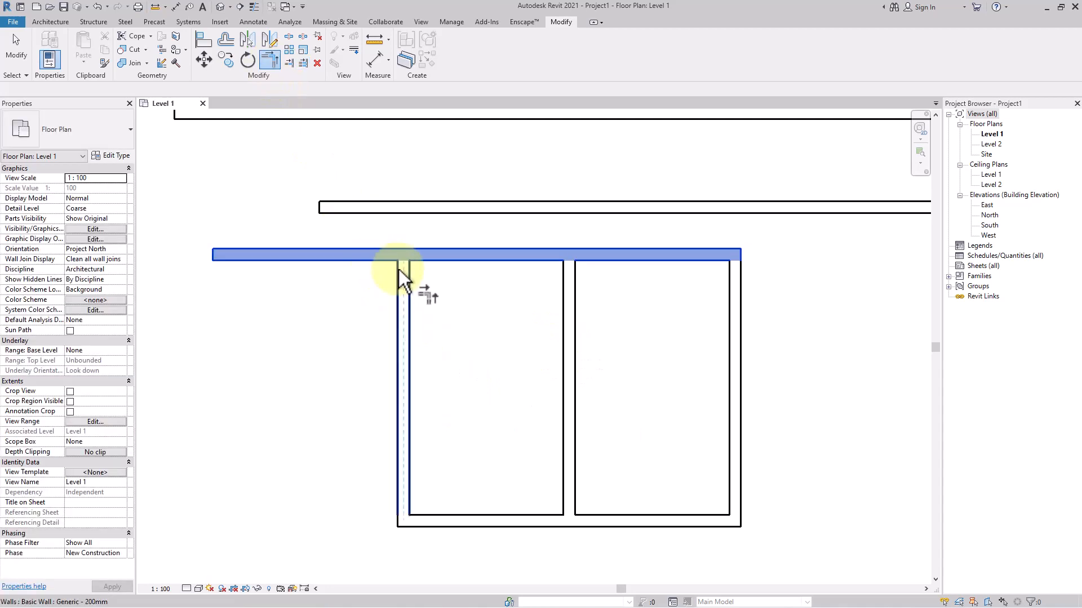
{"action": "left_click", "coordinate": [403, 276]}
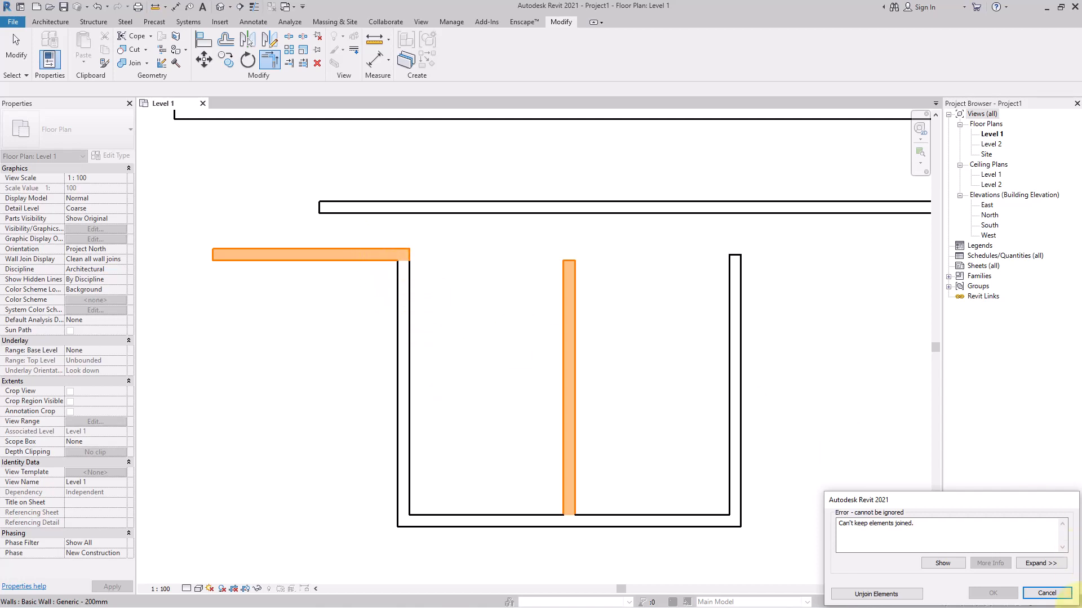
{"action": "left_click", "coordinate": [1056, 592]}
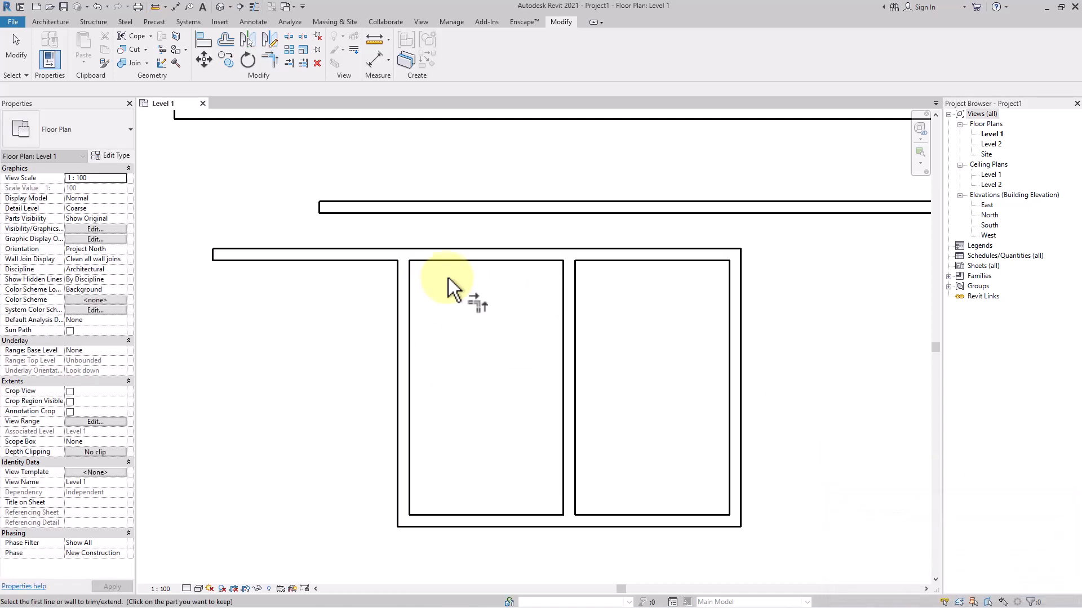
Trim the upper wall and left vertical wall to a corner, keeping the horizontal part right of the junction, and leave the command.
{"action": "left_click", "coordinate": [407, 279]}
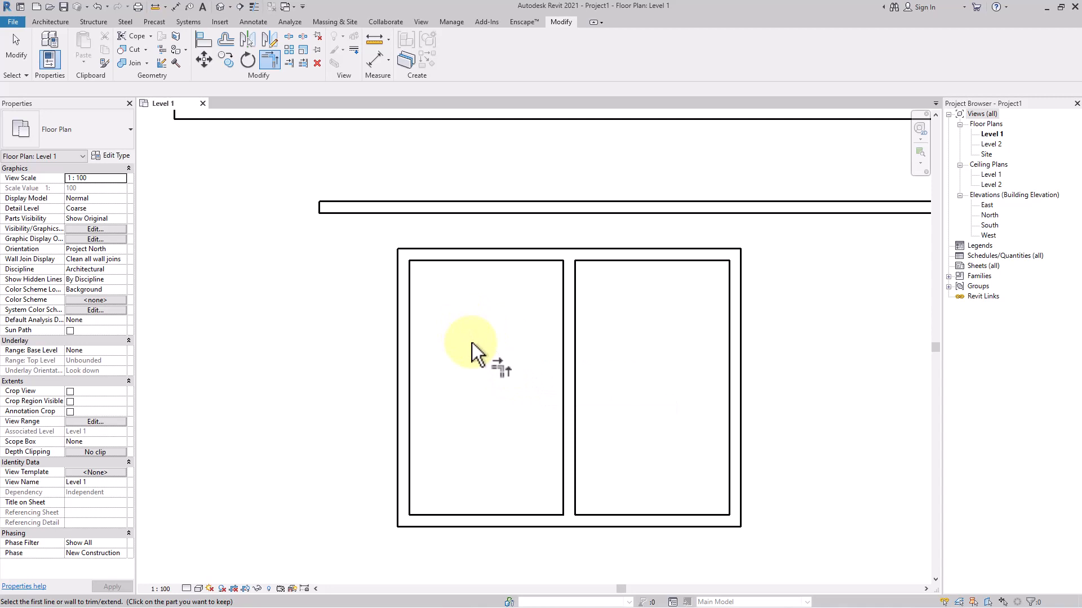
{"action": "middle_click_drag", "start_coordinate": [472, 343], "coordinate": [437, 315]}
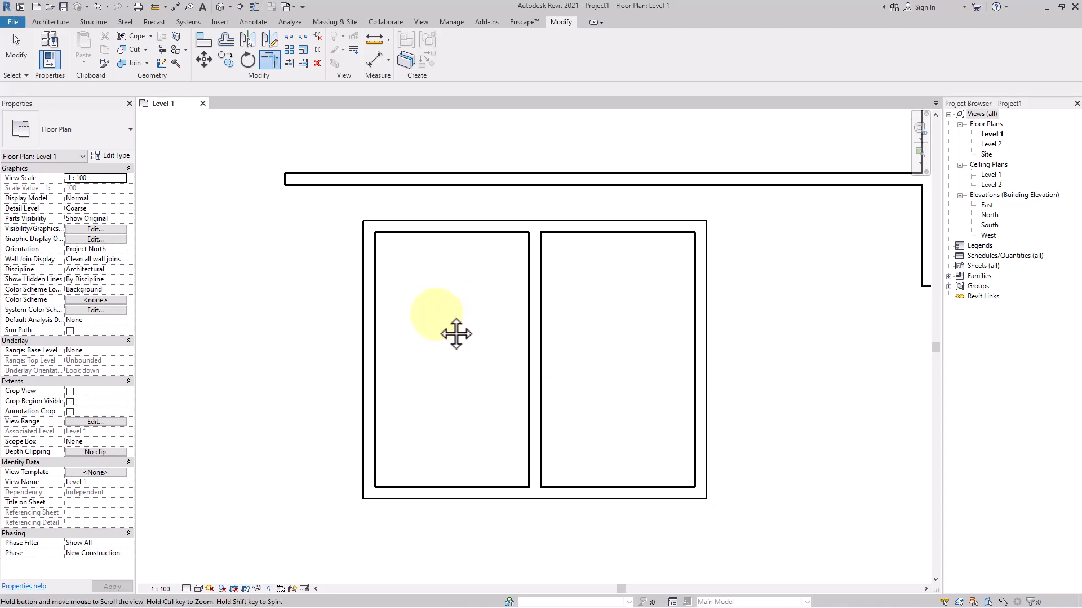
{"action": "key", "text": "Escape"}
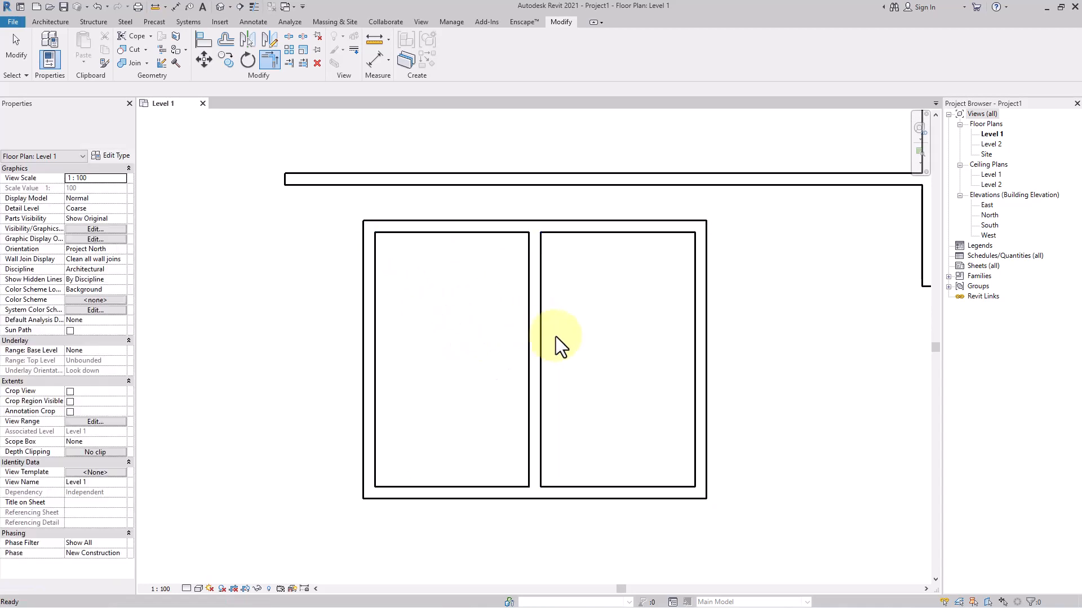
Split the long vertical wall with Split Element between the third and fourth long horizontal walls, and between the second and third.
{"action": "middle_click_drag", "start_coordinate": [555, 336], "coordinate": [472, 323]}
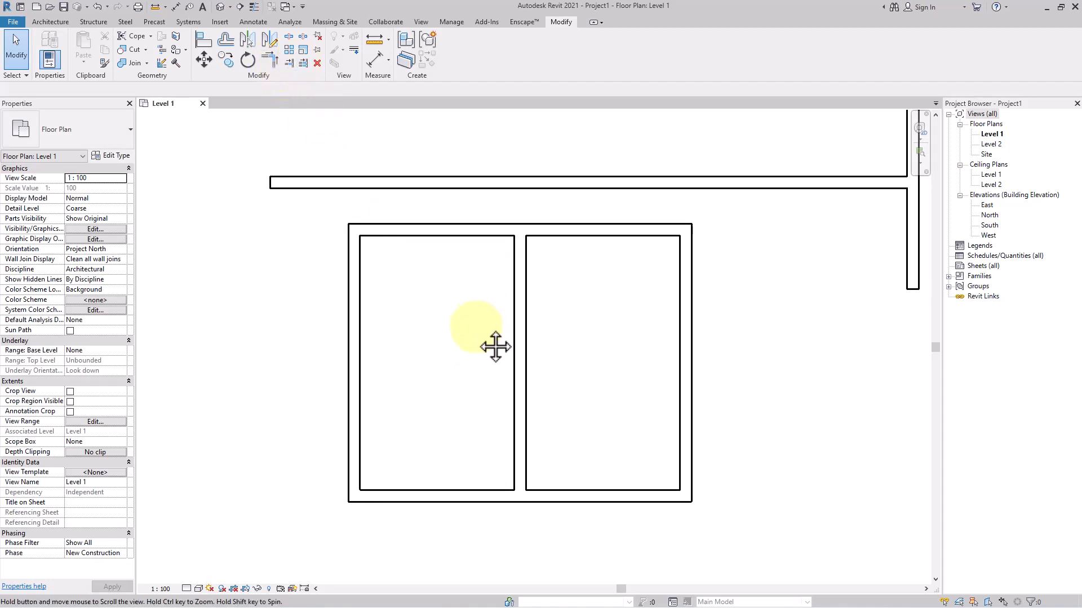
{"action": "middle_click_drag", "start_coordinate": [495, 345], "coordinate": [496, 370]}
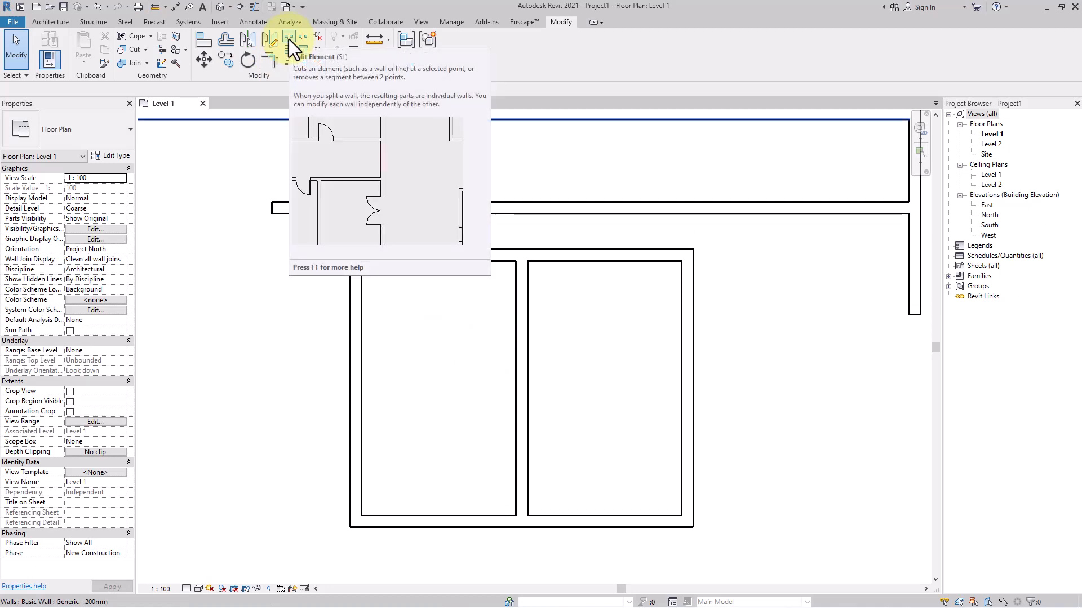
{"action": "middle_click_drag", "start_coordinate": [591, 293], "coordinate": [600, 315]}
{"action": "scroll", "coordinate": [498, 294], "scroll_direction": "up", "scroll_amount": 1}
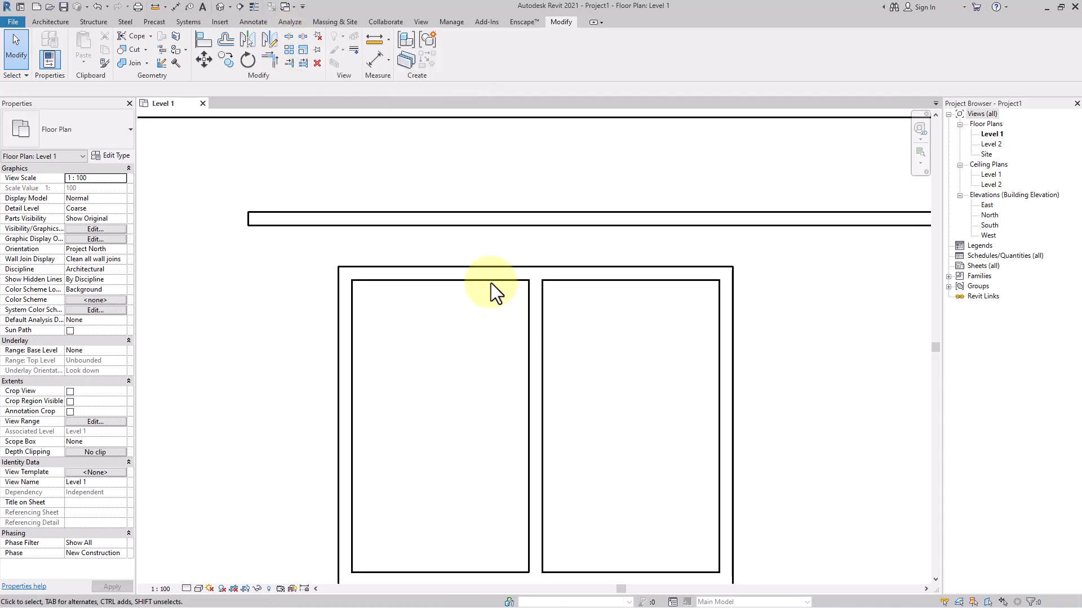
{"action": "scroll", "coordinate": [454, 220], "scroll_direction": "down", "scroll_amount": 2}
{"action": "middle_click_drag", "start_coordinate": [454, 221], "coordinate": [442, 349]}
{"action": "scroll", "coordinate": [593, 302], "scroll_direction": "down", "scroll_amount": 1}
{"action": "middle_click_drag", "start_coordinate": [593, 302], "coordinate": [506, 314]}
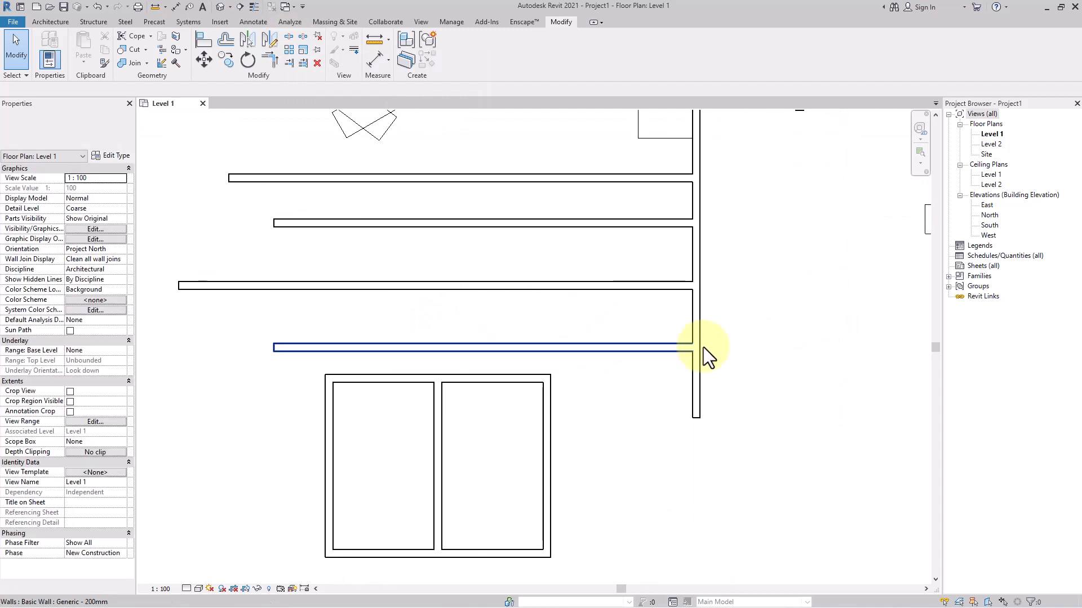
{"action": "scroll", "coordinate": [705, 347], "scroll_direction": "up", "scroll_amount": 1}
{"action": "middle_click_drag", "start_coordinate": [693, 314], "coordinate": [685, 333]}
{"action": "scroll", "coordinate": [684, 327], "scroll_direction": "up", "scroll_amount": 1}
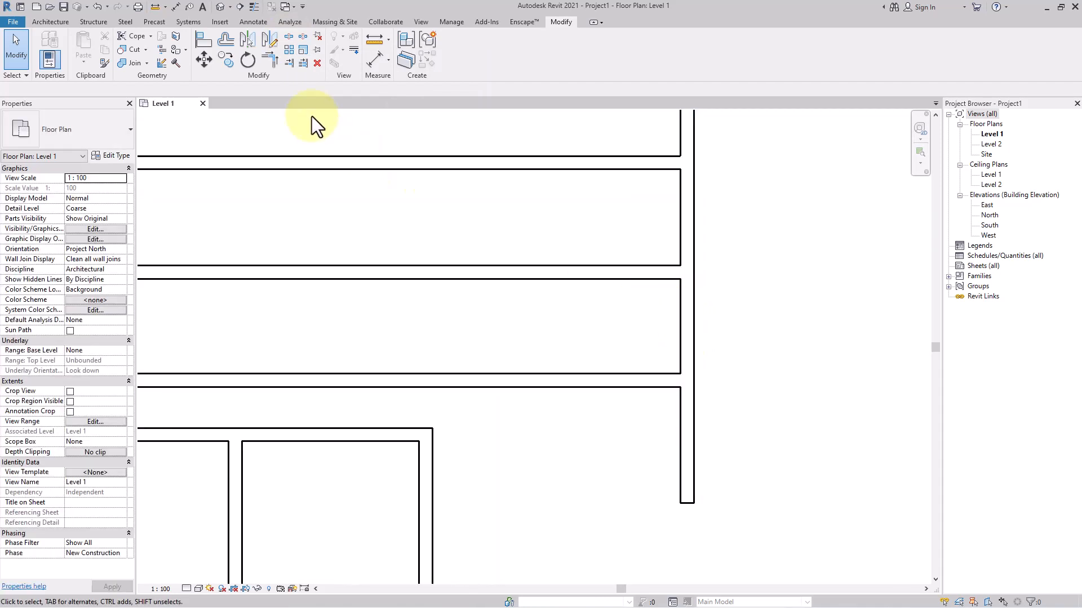
{"action": "left_click", "coordinate": [288, 37]}
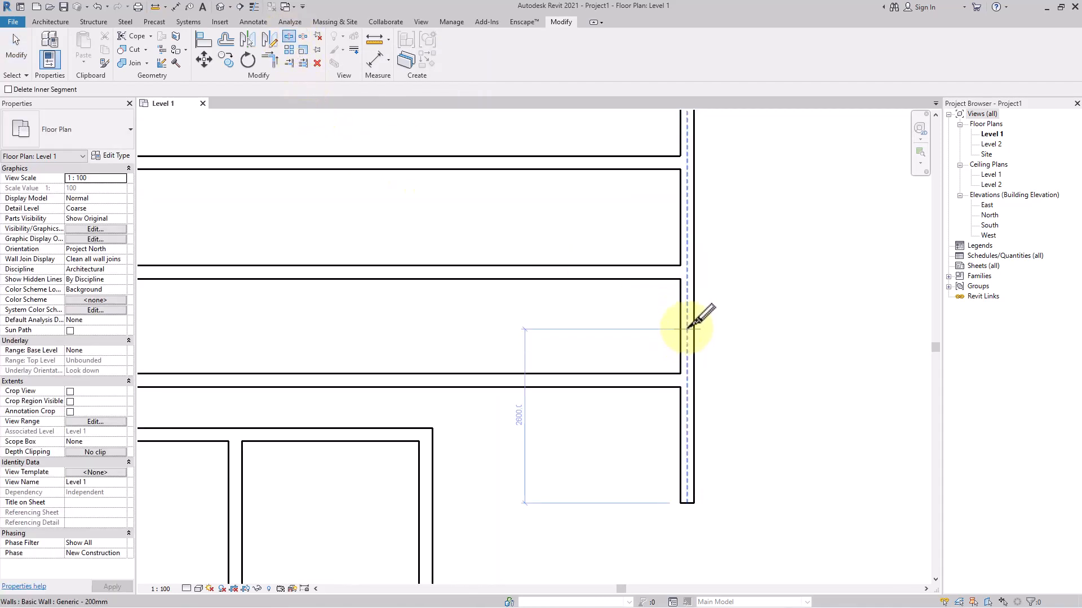
{"action": "left_click", "coordinate": [687, 329]}
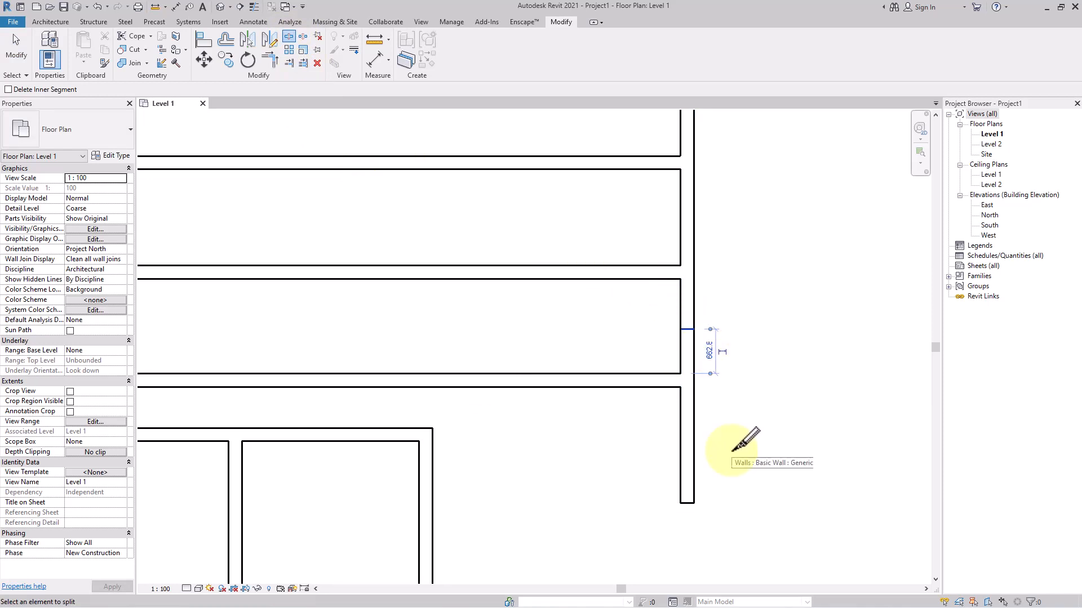
{"action": "left_click", "coordinate": [687, 215]}
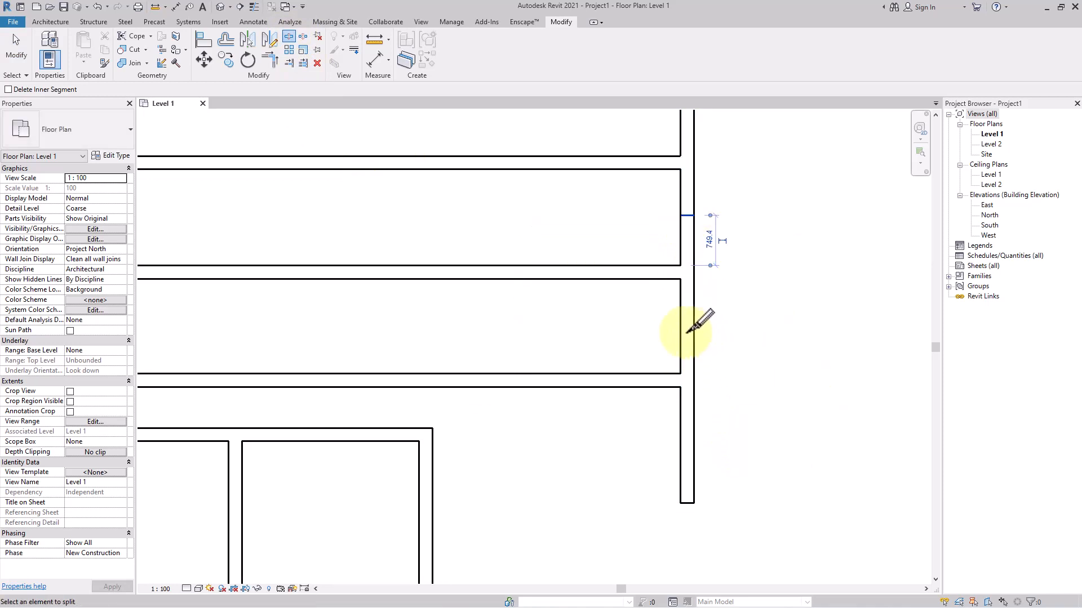
Trim the third long horizontal wall and the split vertical wall to a corner, keeping the vertical part below the junction.
{"action": "left_click", "coordinate": [50, 21]}
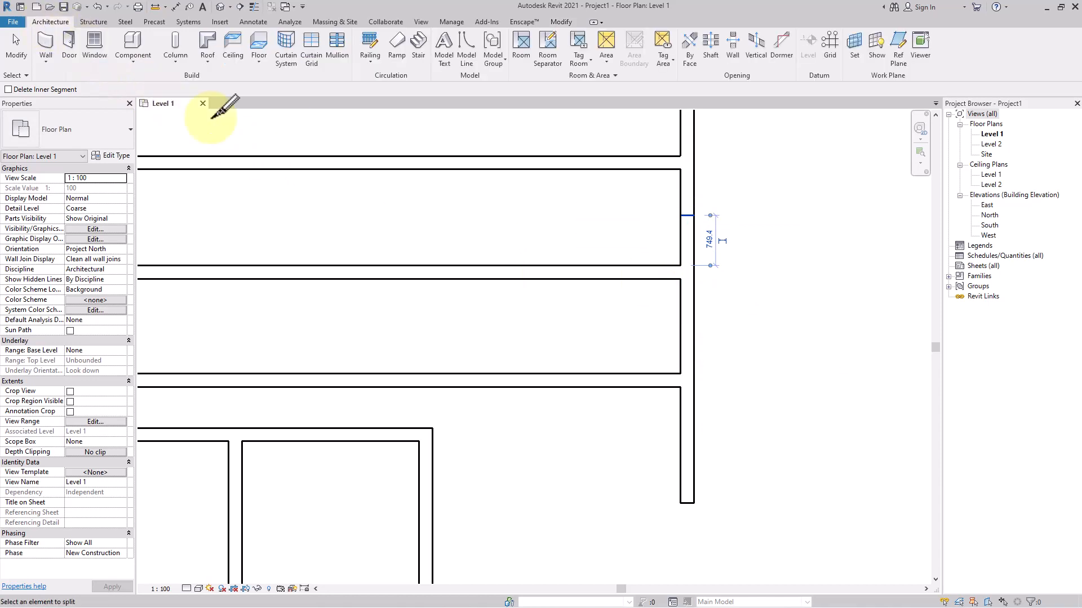
{"action": "left_click", "coordinate": [562, 21]}
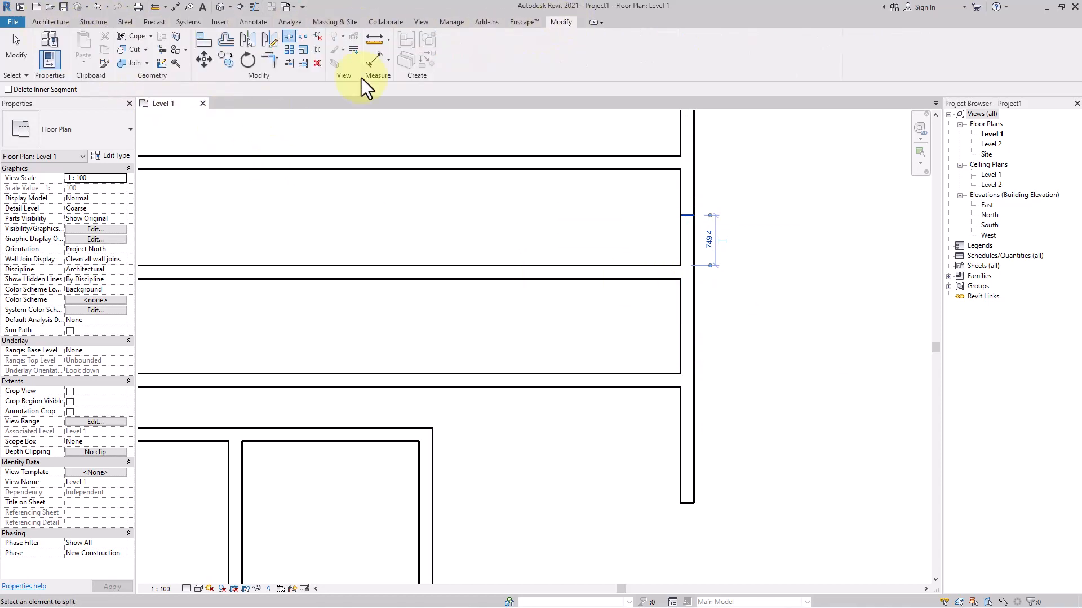
{"action": "left_click", "coordinate": [268, 59]}
{"action": "left_click", "coordinate": [648, 273]}
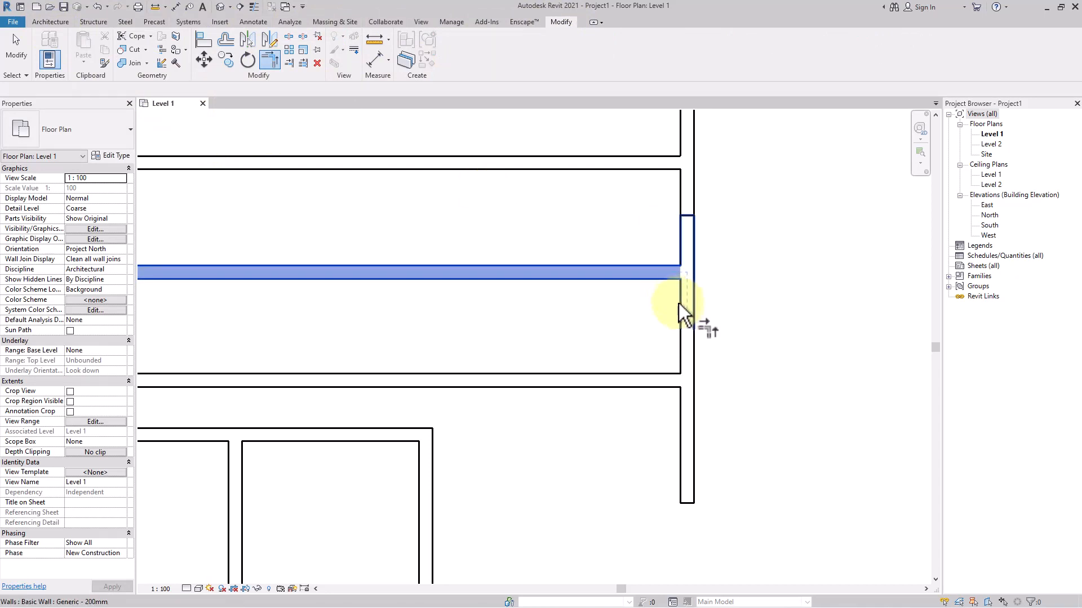
{"action": "left_click", "coordinate": [686, 310]}
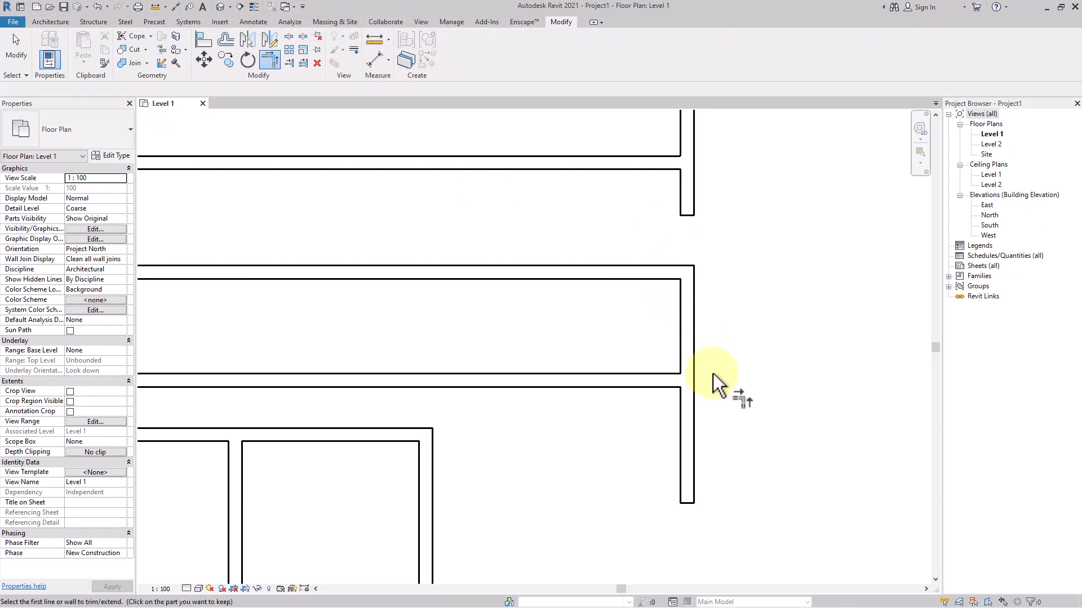
Trim the upper vertical wall segment and the second long horizontal wall to a corner, removing the stub below the junction.
{"action": "middle_click_drag", "start_coordinate": [720, 338], "coordinate": [757, 480]}
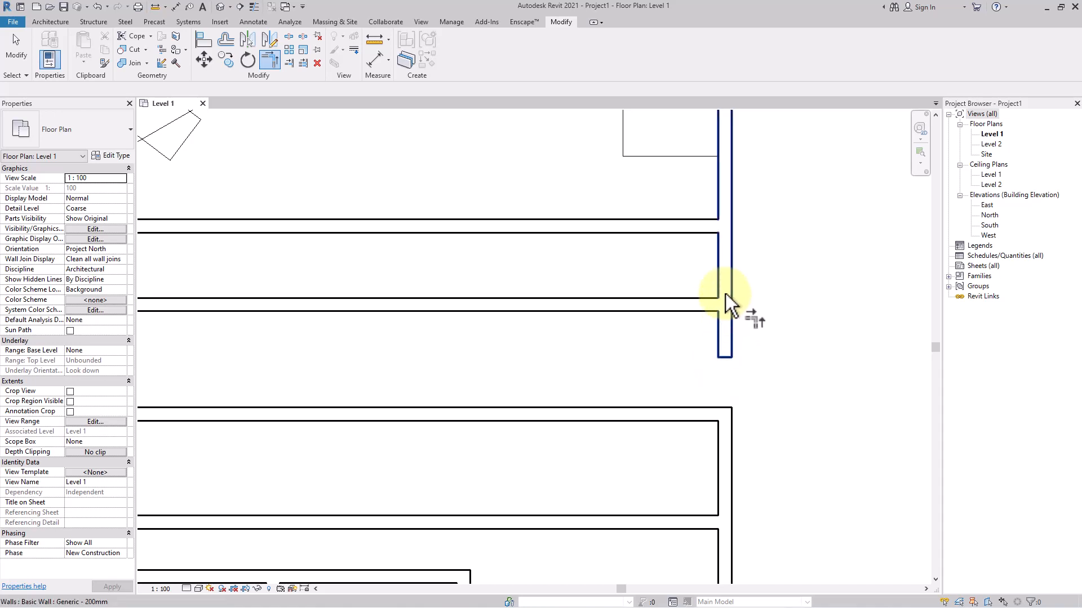
{"action": "left_click", "coordinate": [725, 293]}
{"action": "left_click", "coordinate": [699, 305]}
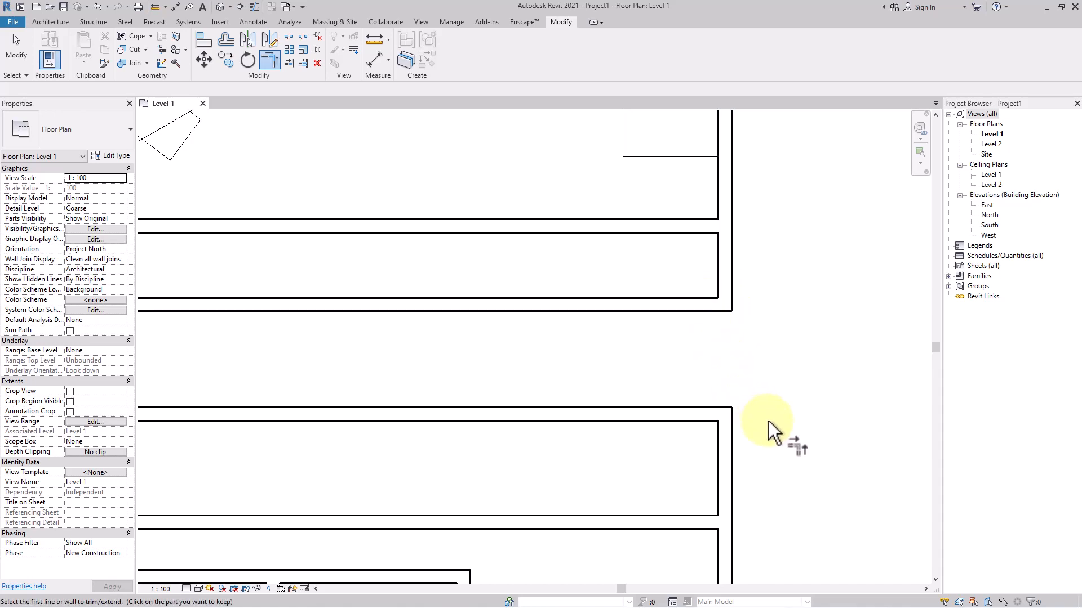
Split the topmost long horizontal wall below the two crossed desks using Split with Gap.
{"action": "scroll", "coordinate": [729, 366], "scroll_direction": "down", "scroll_amount": 3}
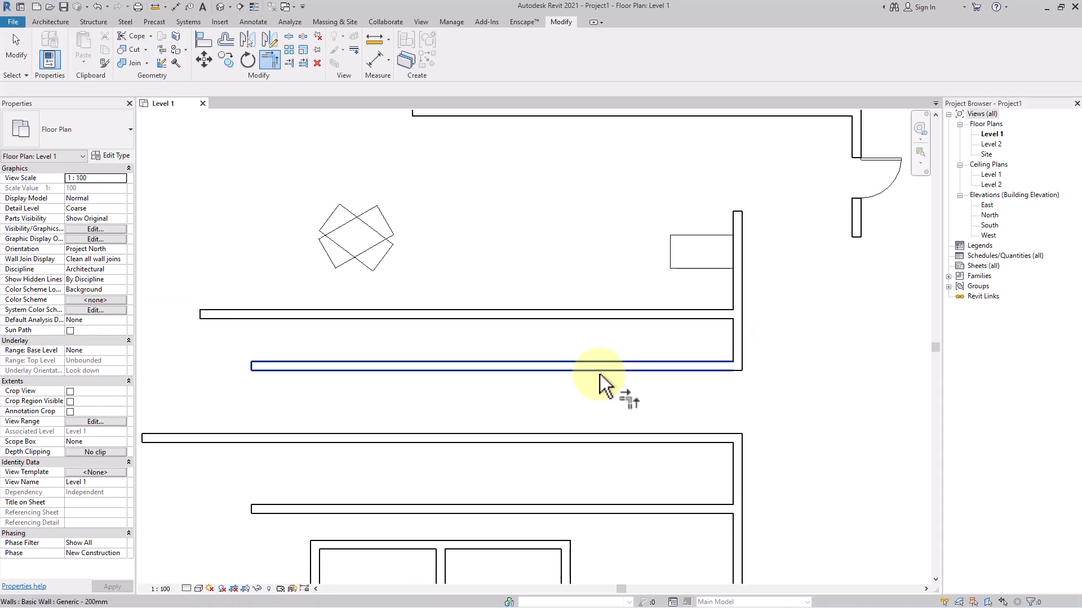
{"action": "scroll", "coordinate": [491, 350], "scroll_direction": "up", "scroll_amount": 1}
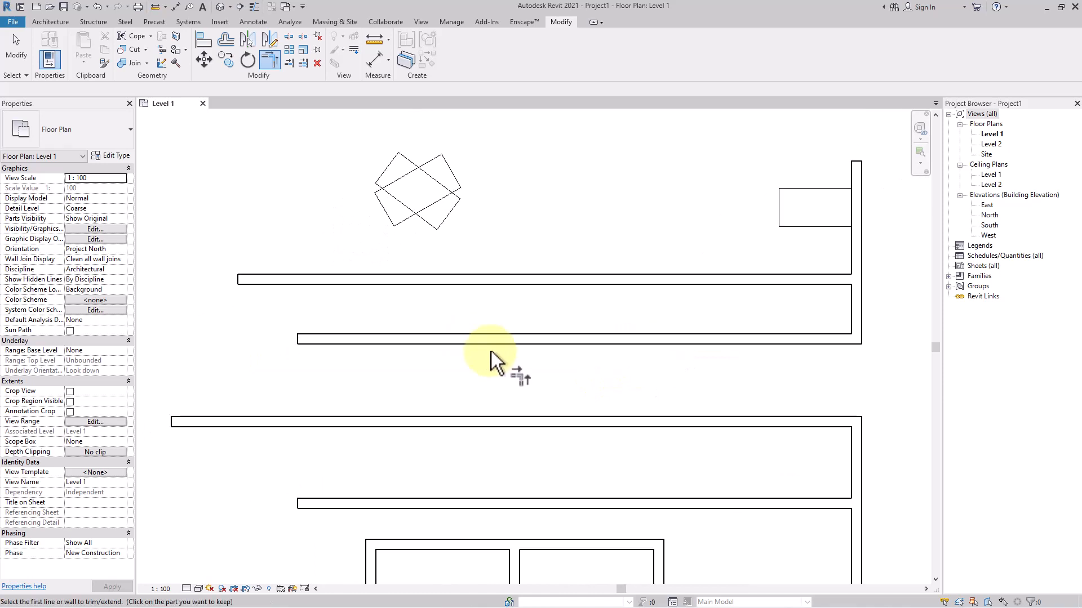
{"action": "left_click", "coordinate": [306, 38]}
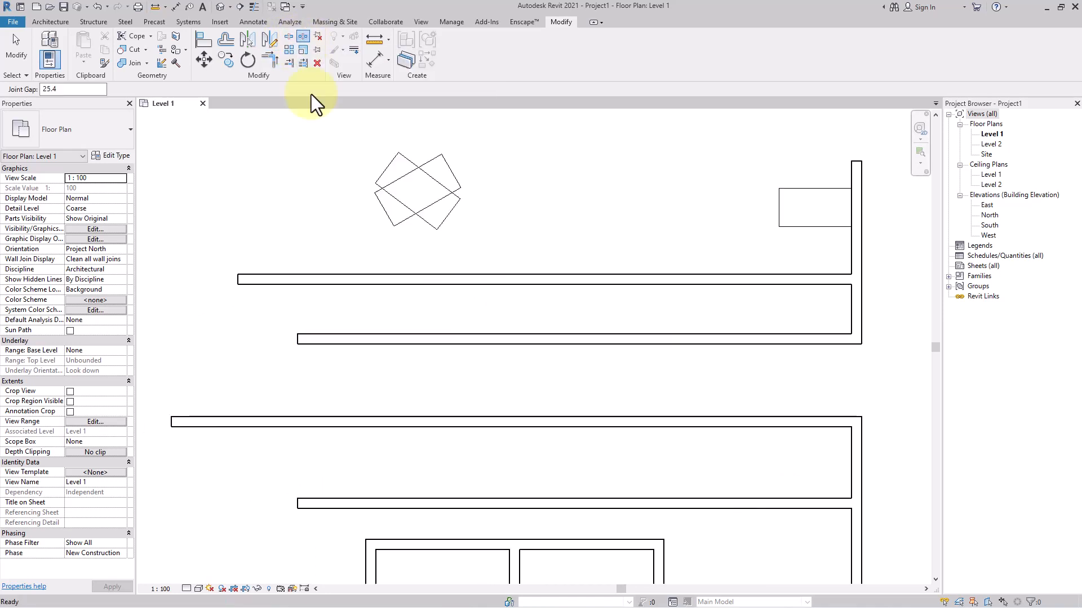
{"action": "left_click", "coordinate": [502, 280]}
{"action": "scroll", "coordinate": [518, 293], "scroll_direction": "up", "scroll_amount": 2}
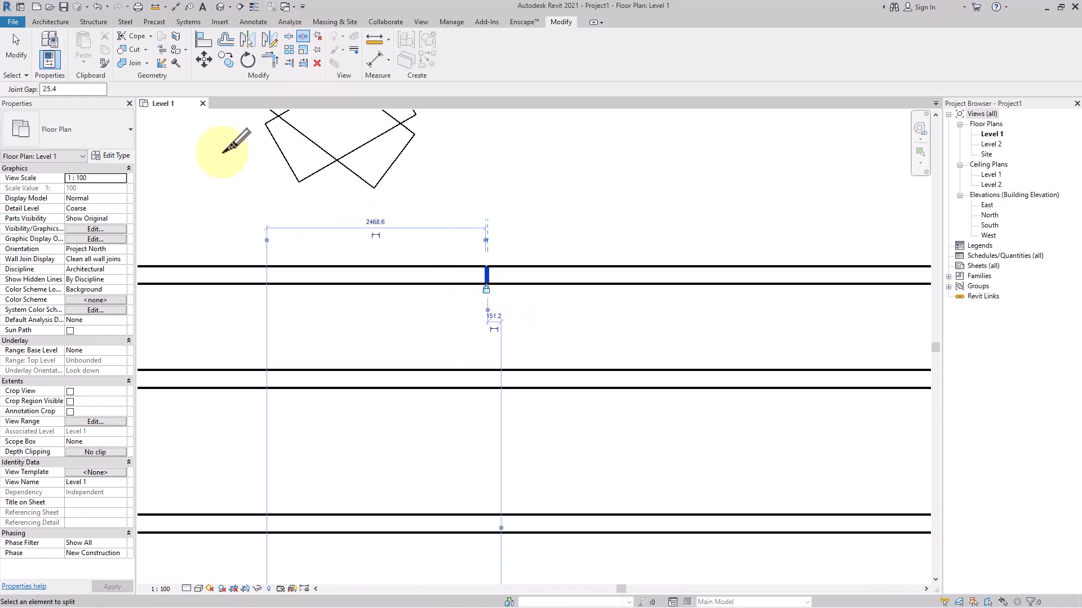
Try to set the joint gap for the wall split to 5000.
{"action": "double_click", "coordinate": [66, 87]}
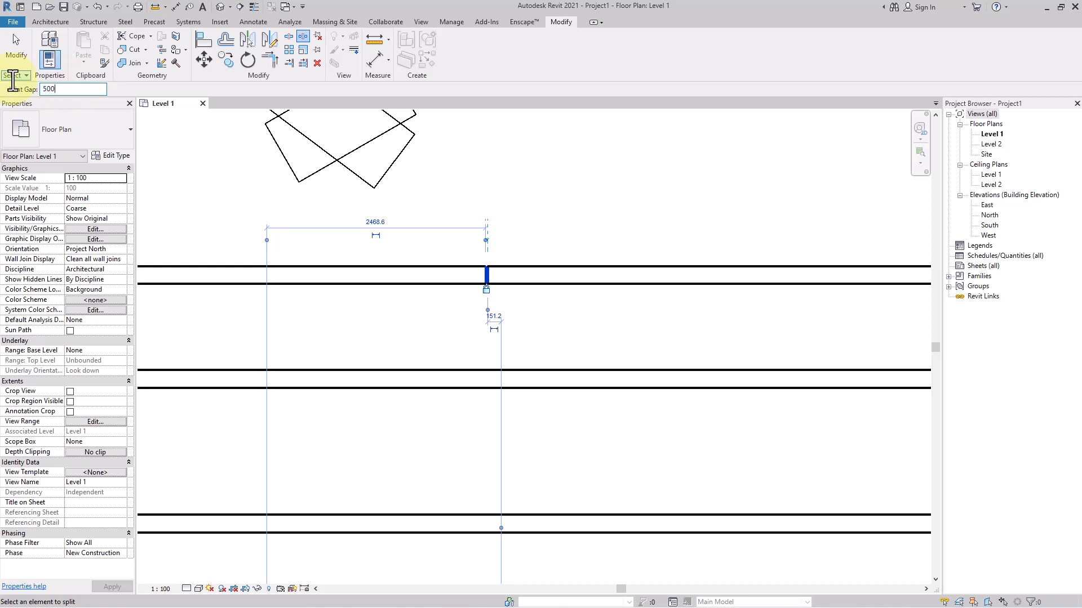
{"action": "left_click", "coordinate": [549, 275]}
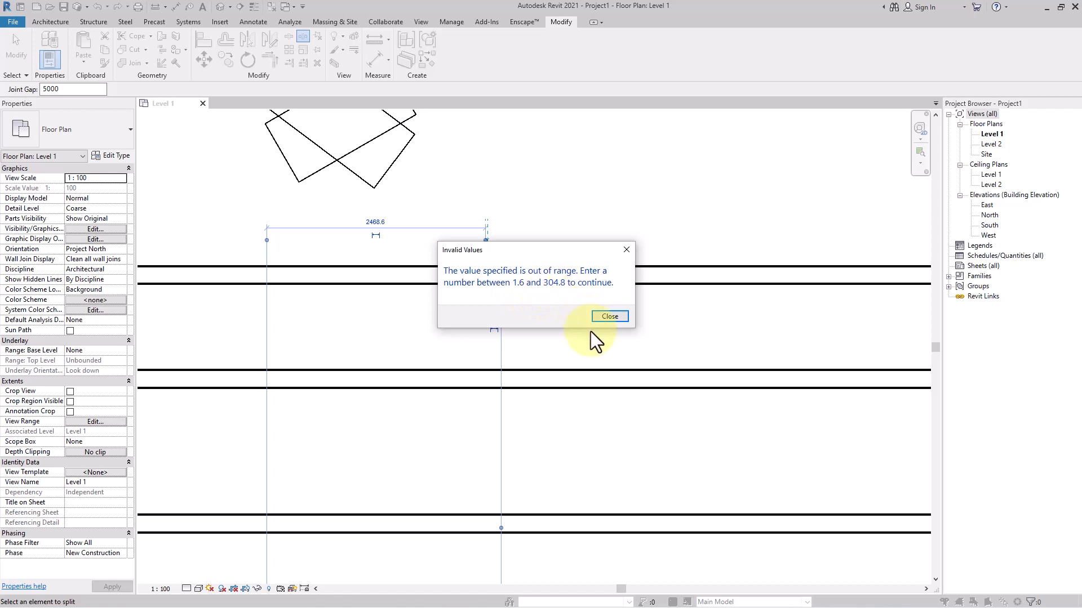
{"action": "left_click", "coordinate": [610, 317]}
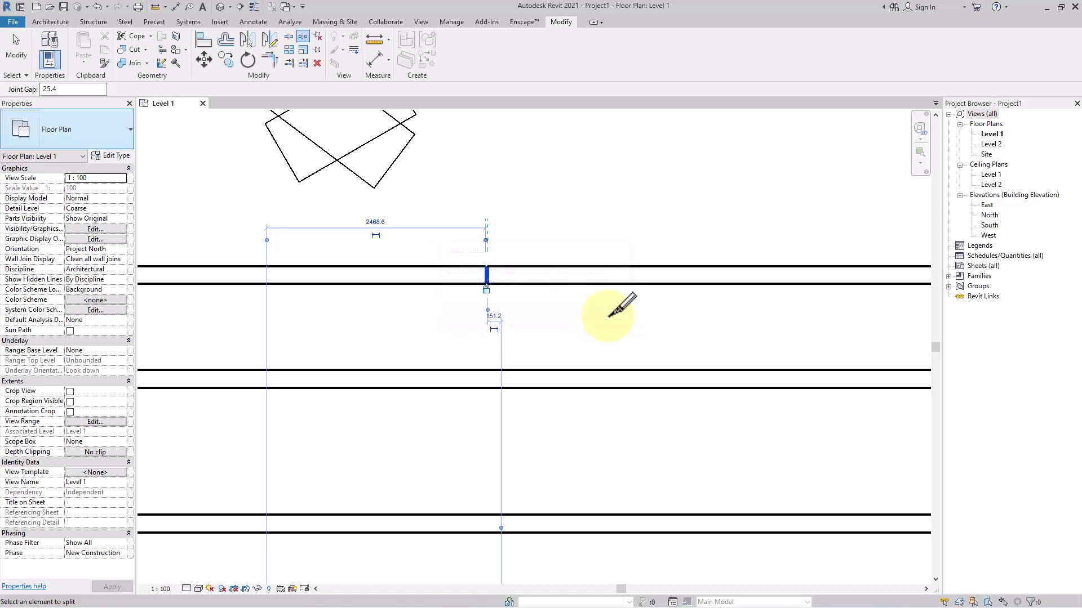
Split the same horizontal wall with gaps at two more points to the right of the first gap, and end the splitting.
{"action": "left_click", "coordinate": [606, 276]}
{"action": "left_click", "coordinate": [694, 276]}
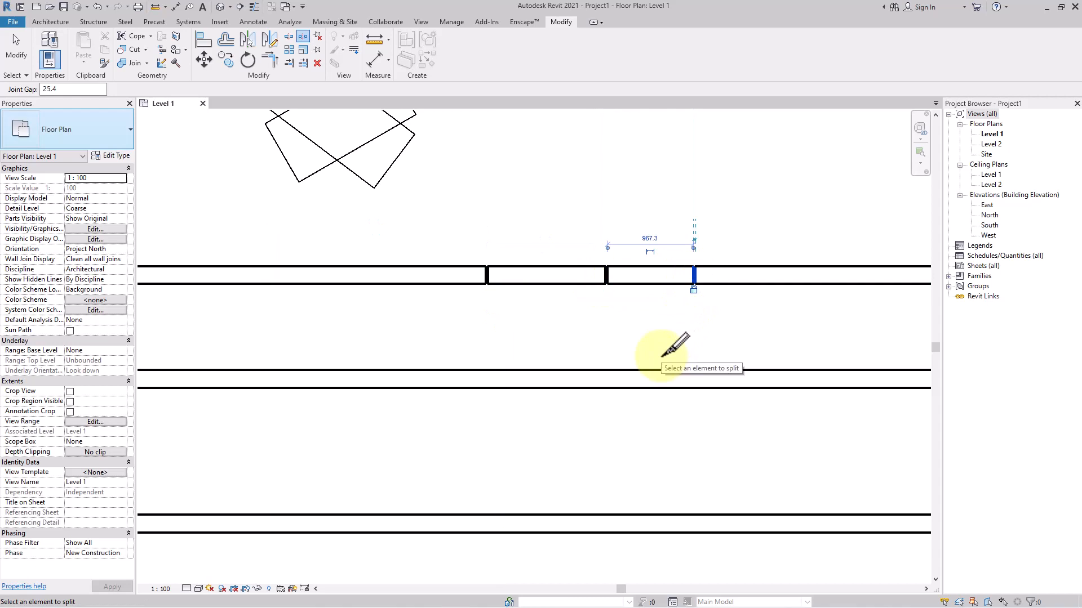
{"action": "key", "text": "Escape"}
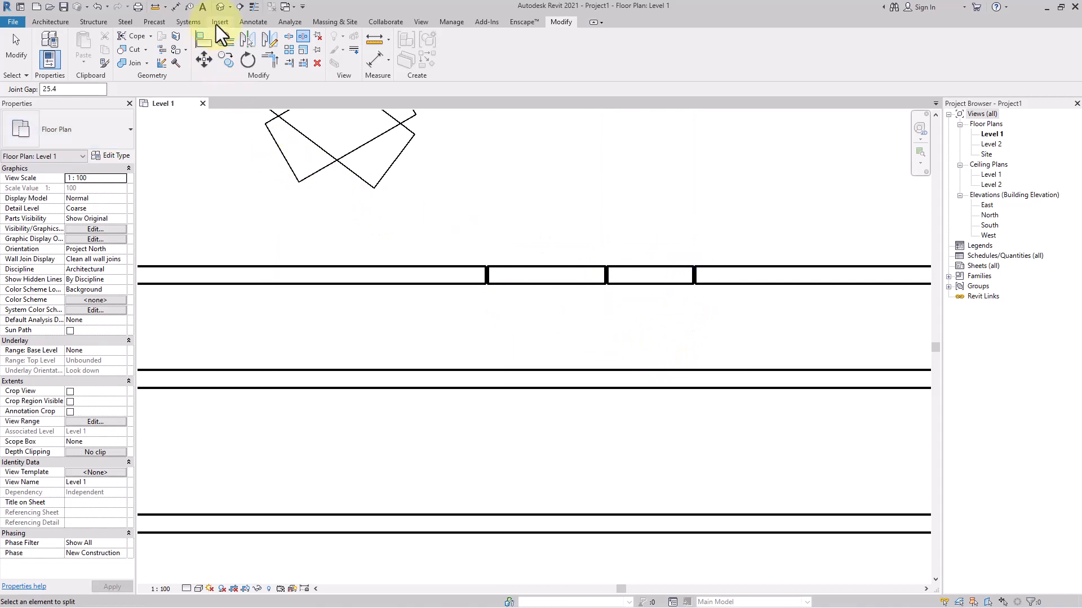
Examine the gaps in the split wall in the 3D view, return to the Level 1 plan, and end the splitting.
{"action": "left_click", "coordinate": [219, 8]}
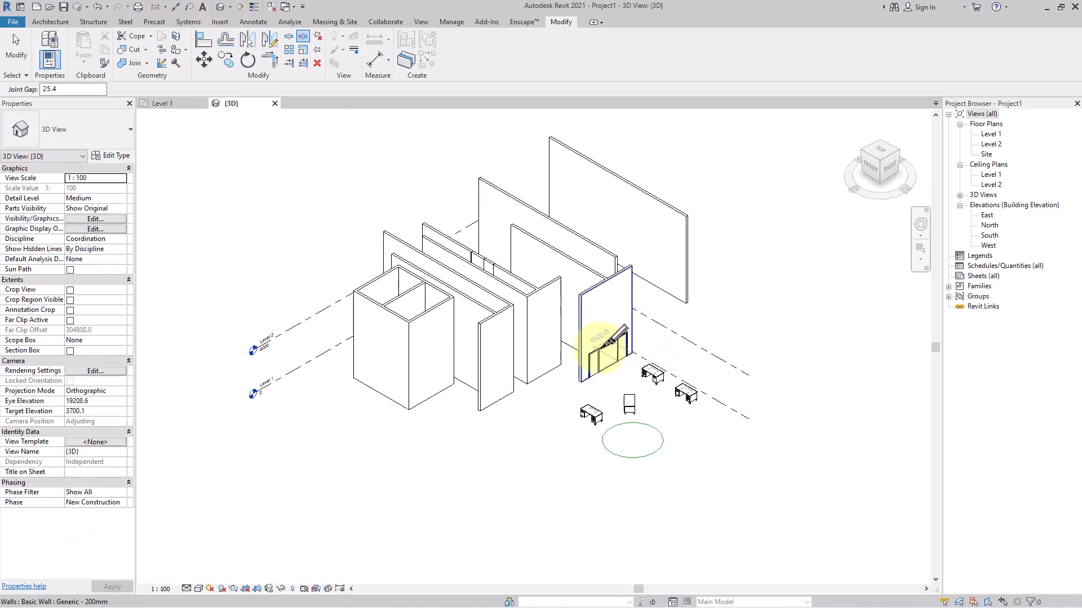
{"action": "scroll", "coordinate": [442, 248], "scroll_direction": "up", "scroll_amount": 6}
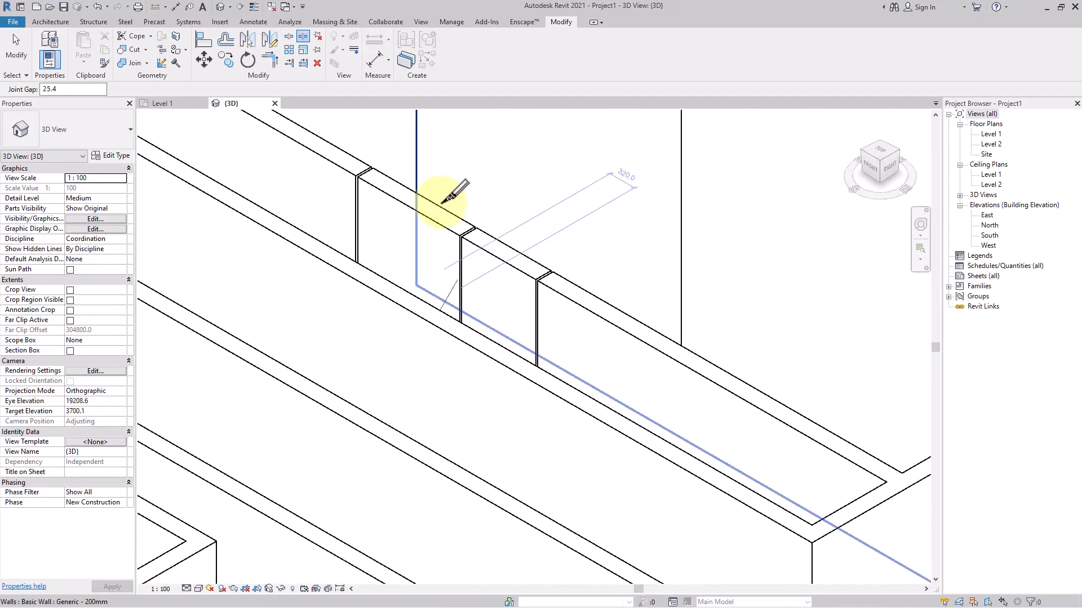
{"action": "left_click", "coordinate": [473, 271]}
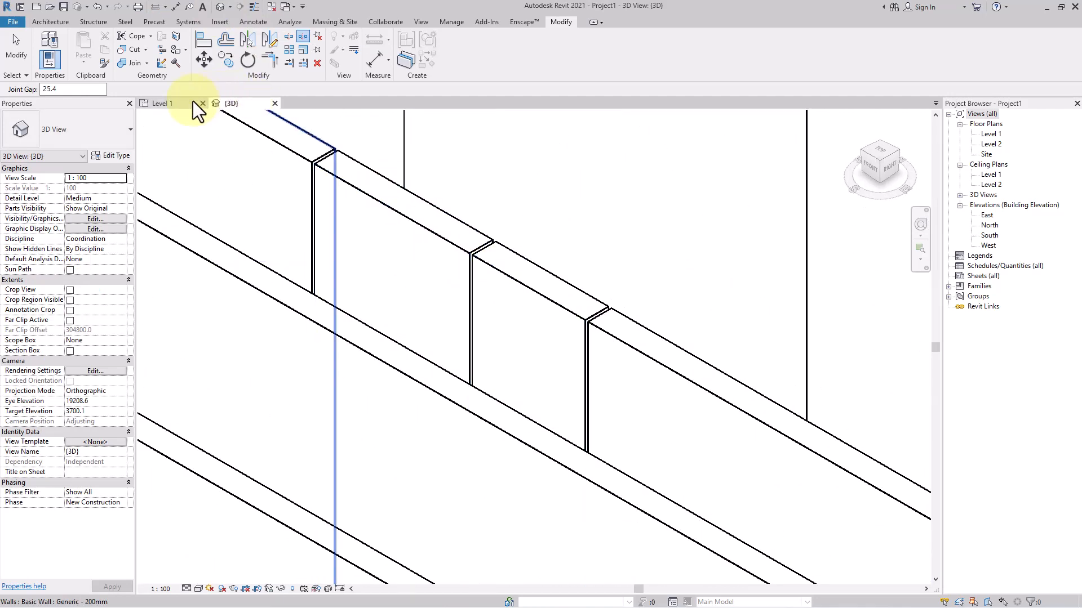
{"action": "left_click", "coordinate": [169, 104]}
{"action": "scroll", "coordinate": [535, 290], "scroll_direction": "down", "scroll_amount": 5}
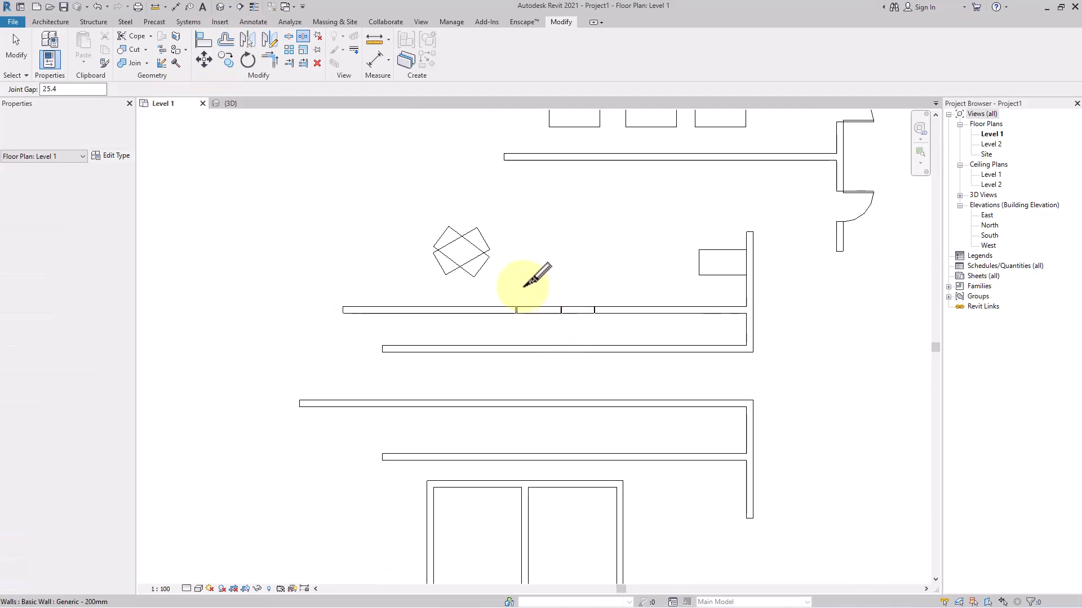
{"action": "key", "text": "Escape"}
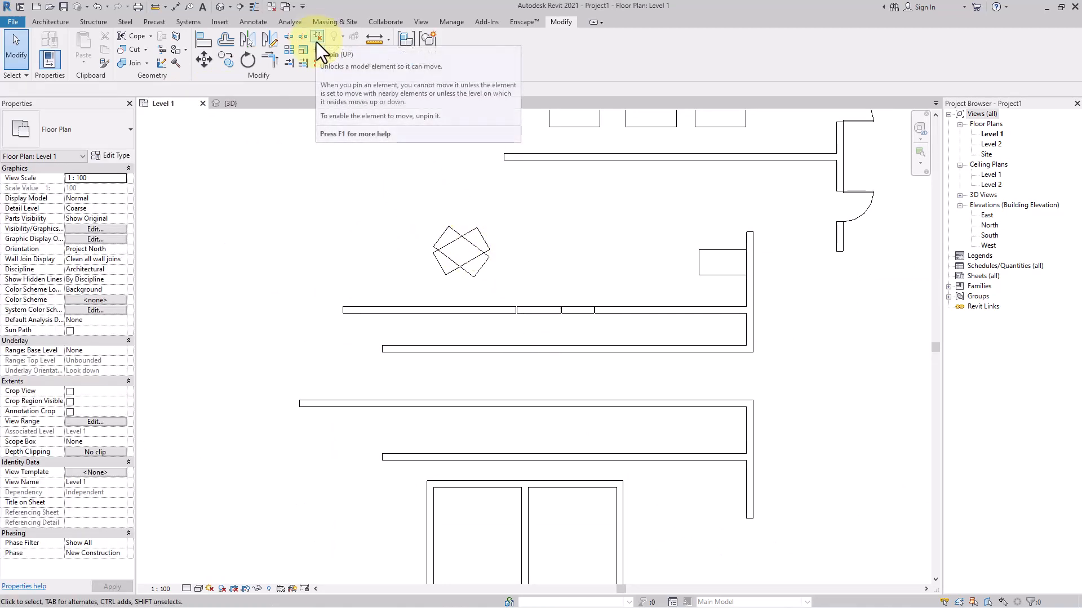
Delete one of the two crossed desks above the gapped wall, keeping the one that slopes down to the right.
{"action": "scroll", "coordinate": [503, 245], "scroll_direction": "up", "scroll_amount": 3}
{"action": "scroll", "coordinate": [519, 245], "scroll_direction": "down", "scroll_amount": 1}
{"action": "middle_click_drag", "start_coordinate": [588, 242], "coordinate": [455, 254]}
{"action": "middle_click_drag", "start_coordinate": [333, 253], "coordinate": [421, 266]}
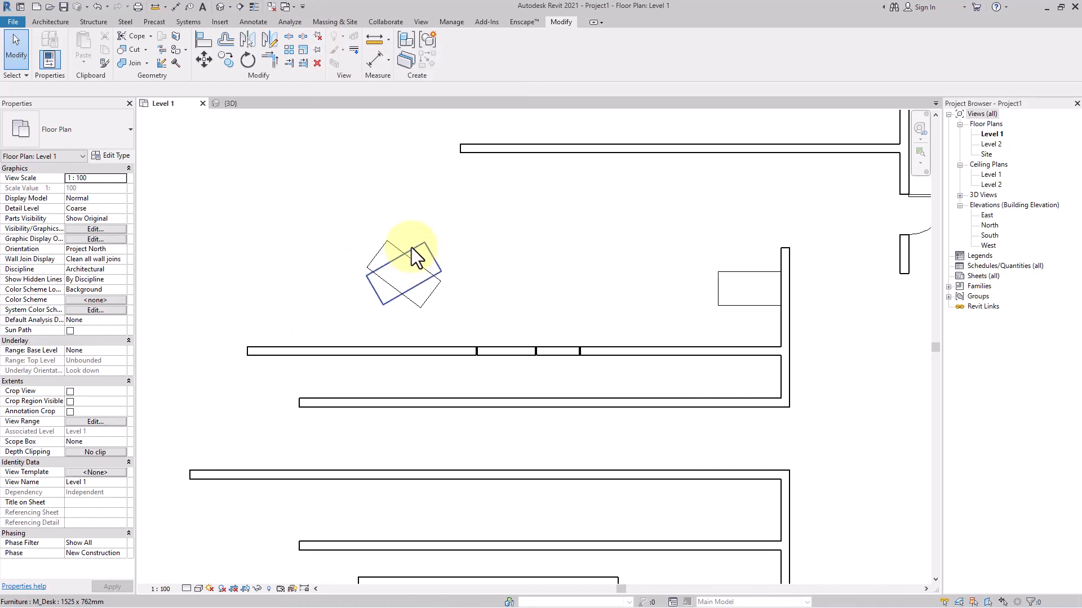
{"action": "left_click", "coordinate": [429, 257]}
{"action": "key", "text": "Escape"}
{"action": "scroll", "coordinate": [415, 275], "scroll_direction": "up", "scroll_amount": 4}
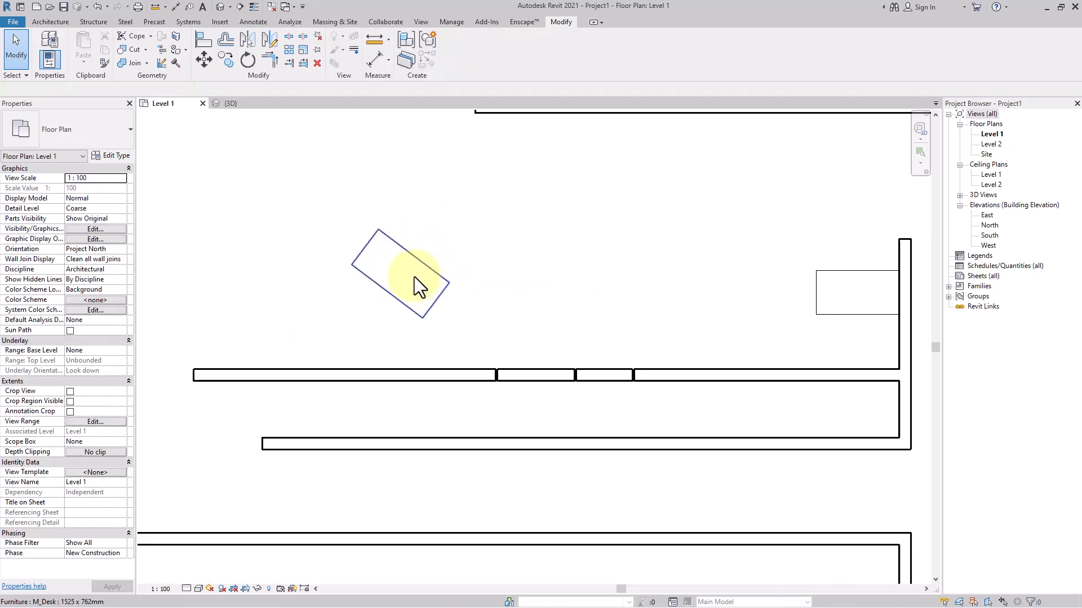
Pin the remaining tilted desk and try to delete it while it is pinned.
{"action": "left_click", "coordinate": [427, 278]}
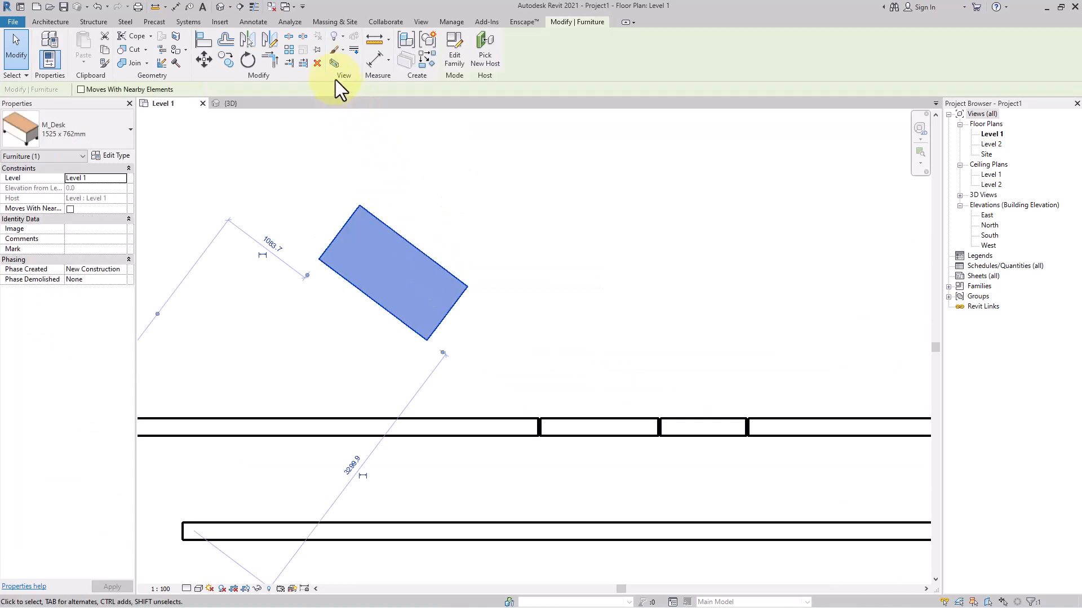
{"action": "left_click", "coordinate": [319, 52]}
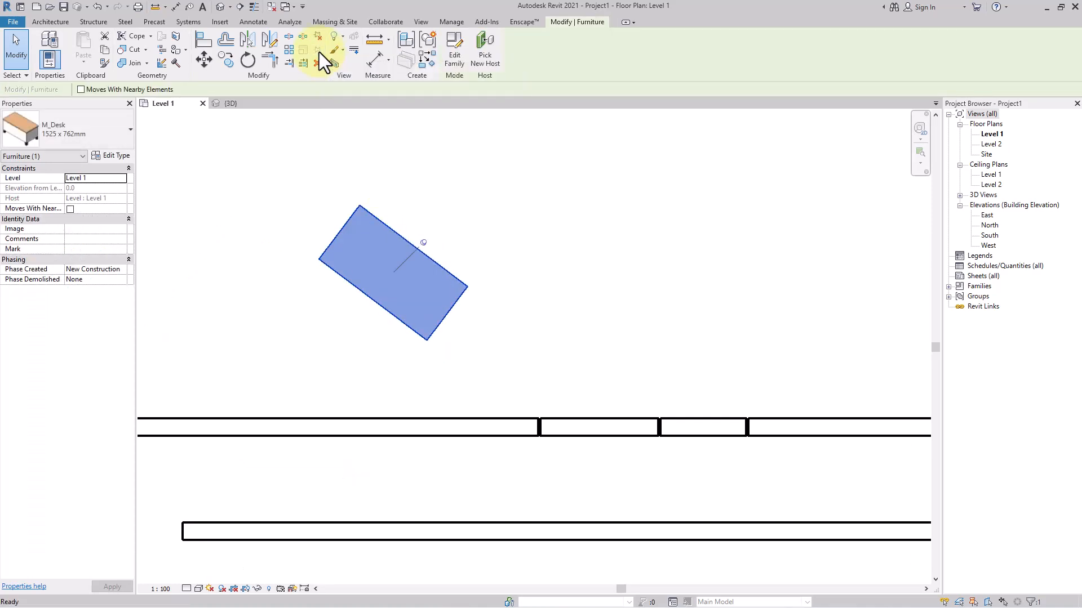
{"action": "left_click", "coordinate": [489, 282]}
{"action": "left_click", "coordinate": [446, 282]}
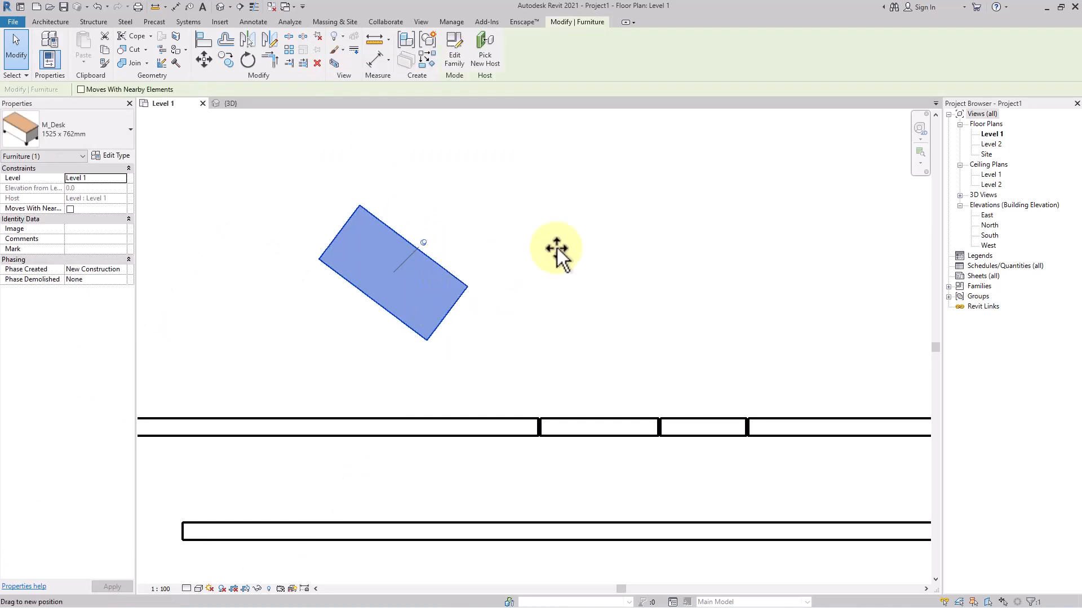
{"action": "key", "text": "Delete"}
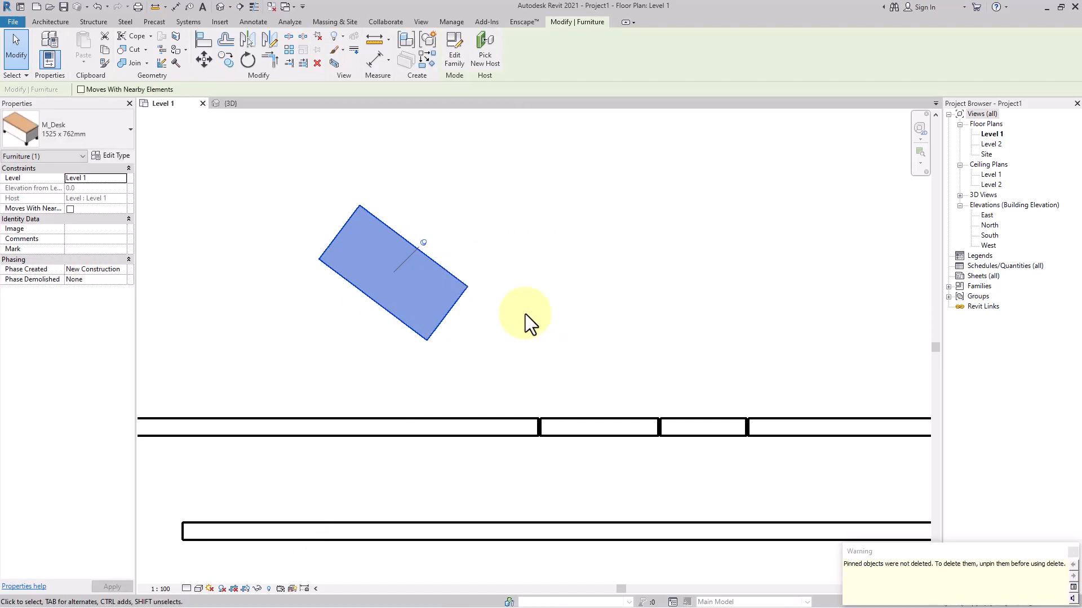
{"action": "left_click", "coordinate": [525, 313]}
{"action": "left_click", "coordinate": [414, 280]}
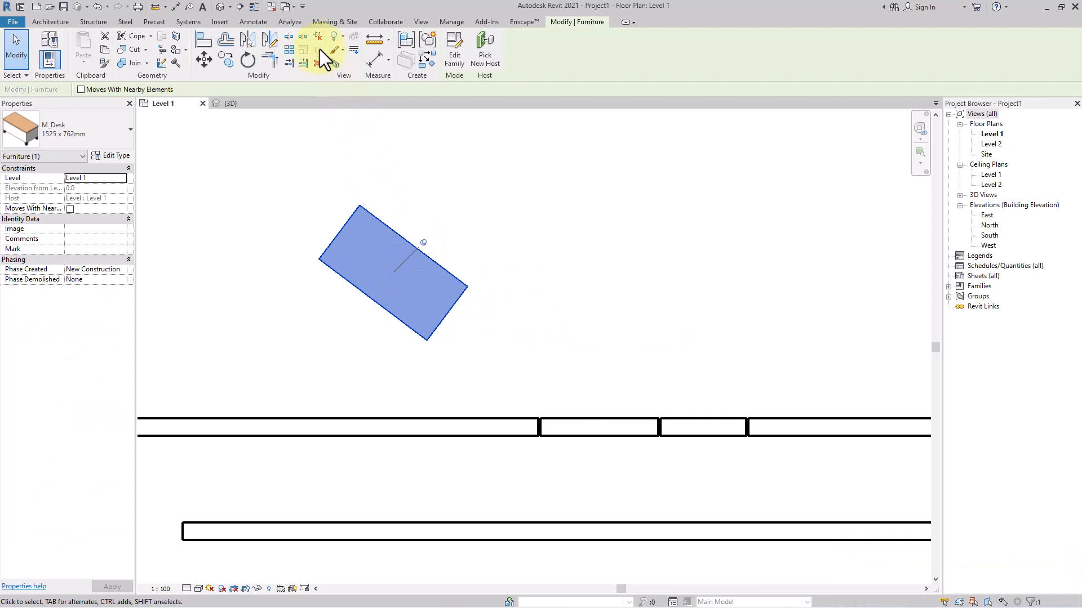
Unpin the tilted desk and delete it.
{"action": "left_click", "coordinate": [424, 242]}
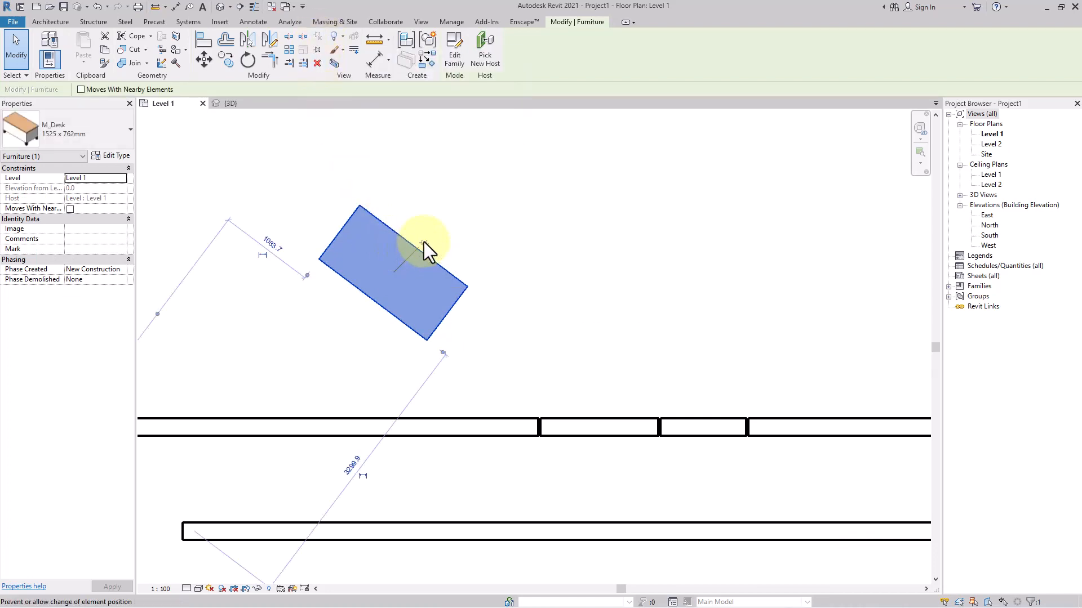
{"action": "left_click", "coordinate": [500, 265]}
{"action": "left_click", "coordinate": [430, 280]}
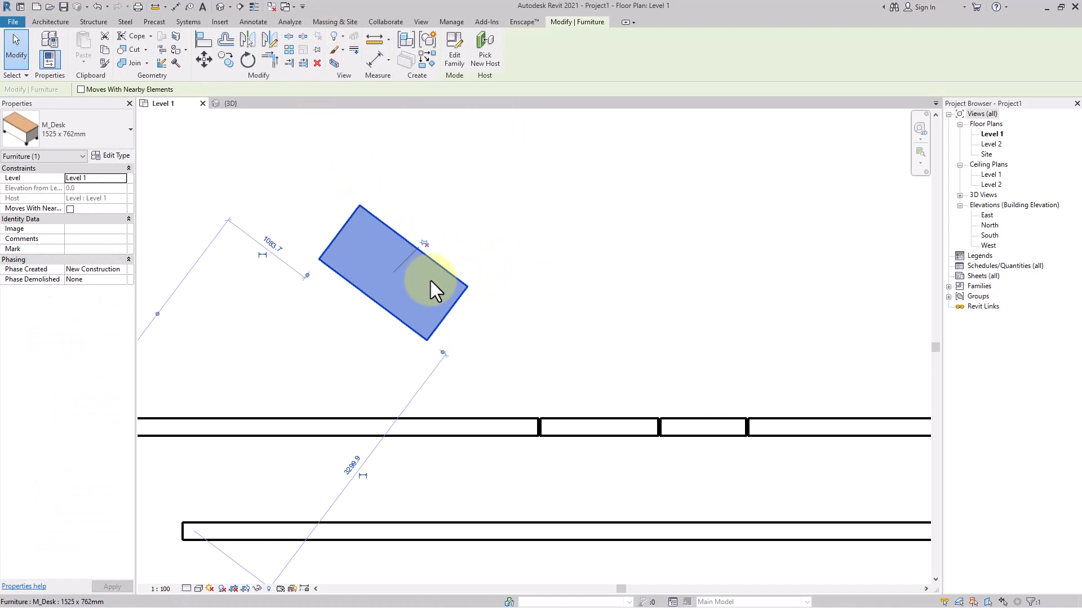
{"action": "left_click", "coordinate": [317, 64]}
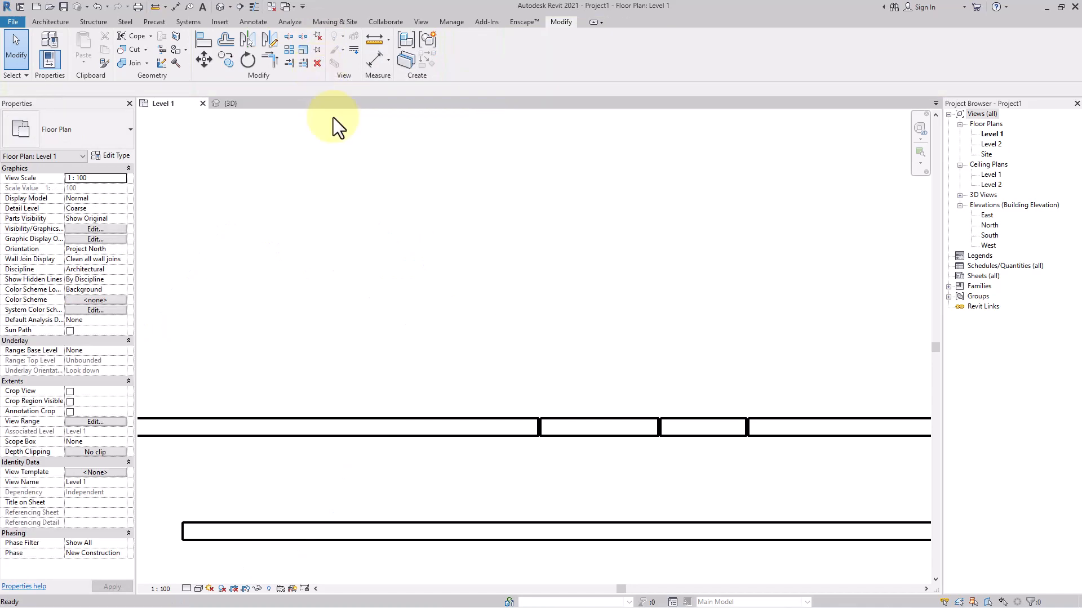
Draw a short horizontal Generic - 200mm wall in the empty area above the wall that was split with gaps.
{"action": "scroll", "coordinate": [445, 283], "scroll_direction": "down", "scroll_amount": 2}
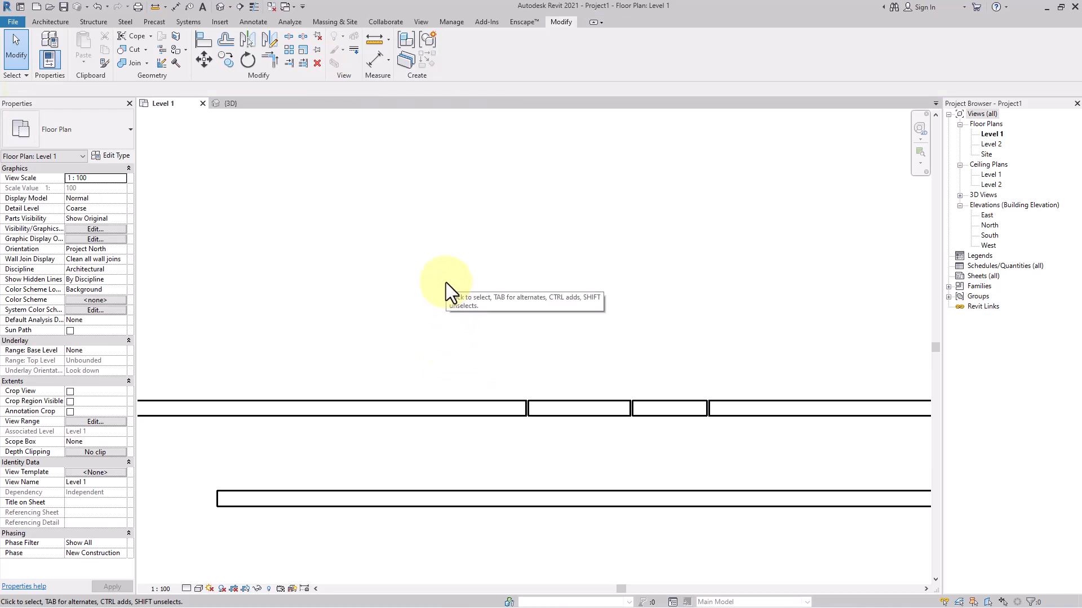
{"action": "middle_click_drag", "start_coordinate": [445, 283], "coordinate": [488, 319]}
{"action": "scroll", "coordinate": [487, 319], "scroll_direction": "down", "scroll_amount": 2}
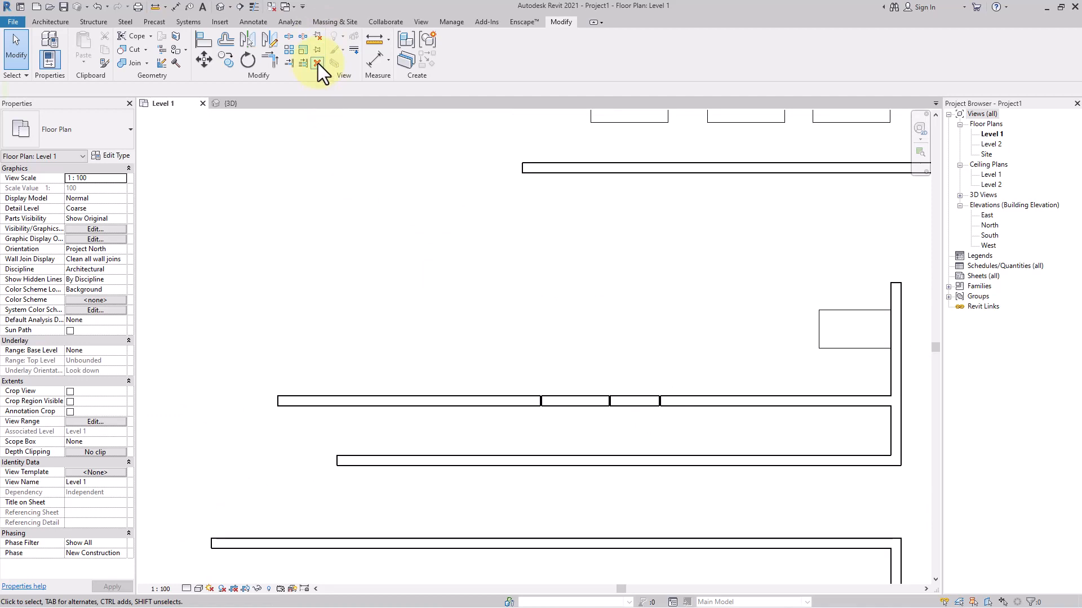
{"action": "scroll", "coordinate": [569, 329], "scroll_direction": "down", "scroll_amount": 1}
{"action": "middle_click_drag", "start_coordinate": [569, 329], "coordinate": [456, 349]}
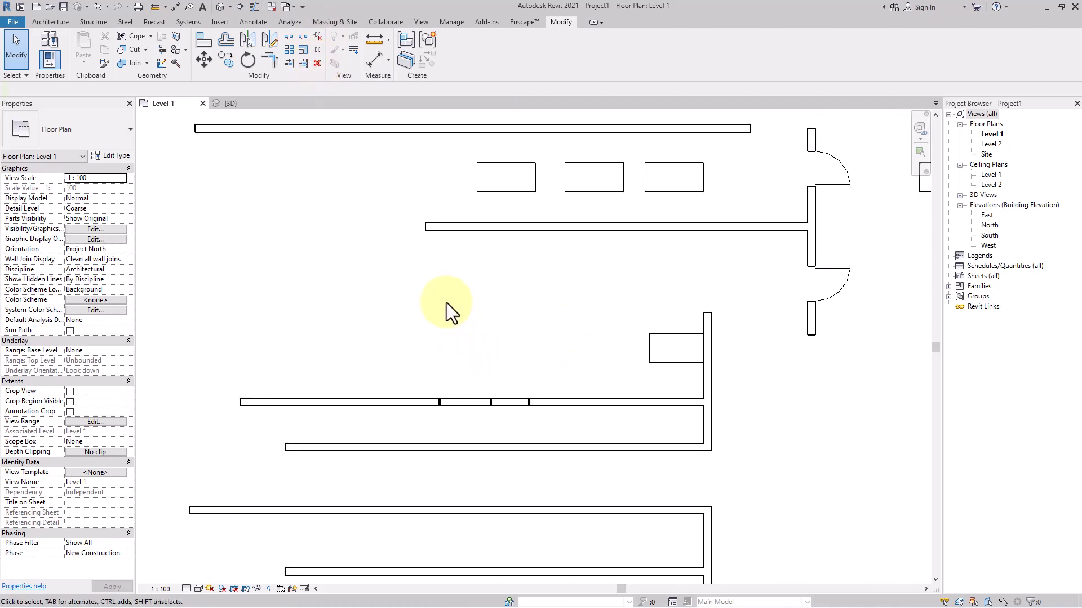
{"action": "middle_click_drag", "start_coordinate": [445, 302], "coordinate": [551, 367]}
{"action": "scroll", "coordinate": [552, 363], "scroll_direction": "up", "scroll_amount": 4}
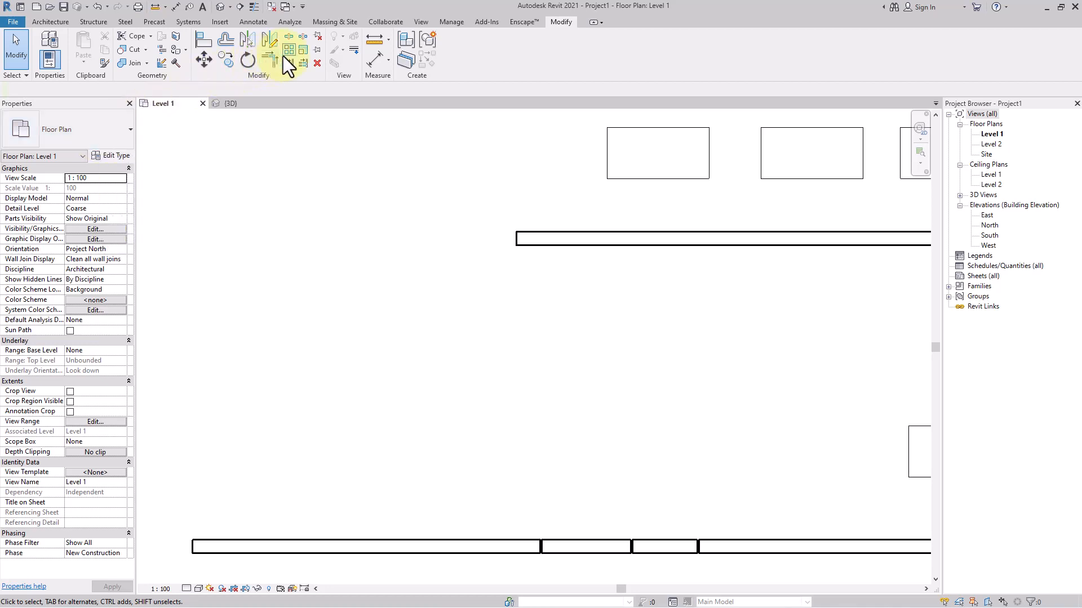
{"action": "left_click", "coordinate": [50, 22]}
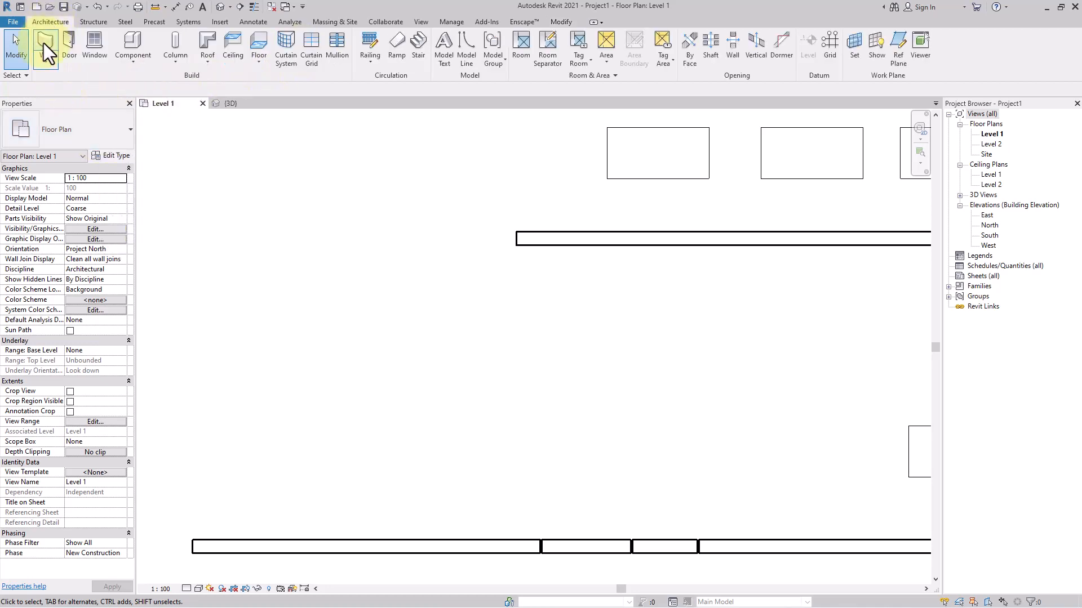
{"action": "left_click", "coordinate": [43, 42]}
{"action": "left_click", "coordinate": [349, 351]}
{"action": "left_click", "coordinate": [478, 350]}
{"action": "key", "text": "Escape"}
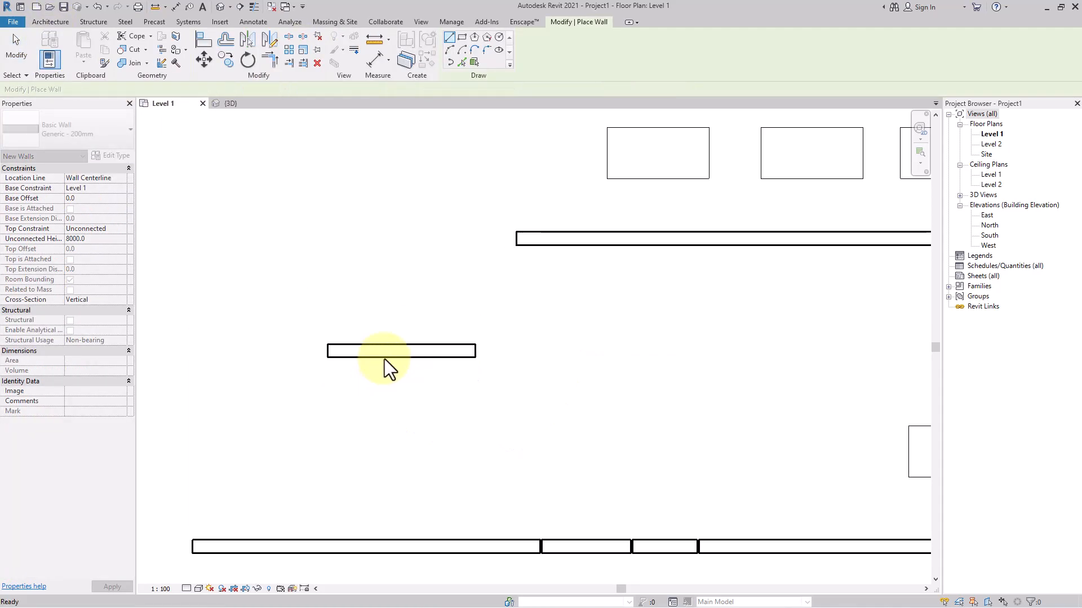
Scale the short wall graphically from its left end, stretching it to the right to about 5873 mm long.
{"action": "scroll", "coordinate": [394, 350], "scroll_direction": "up", "scroll_amount": 2}
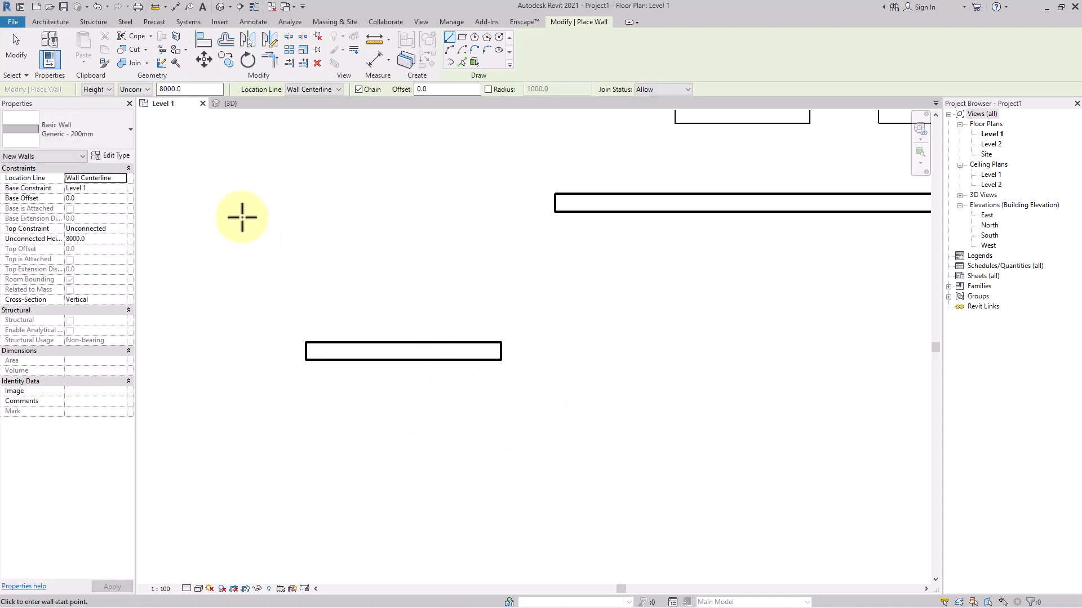
{"action": "left_click", "coordinate": [304, 51]}
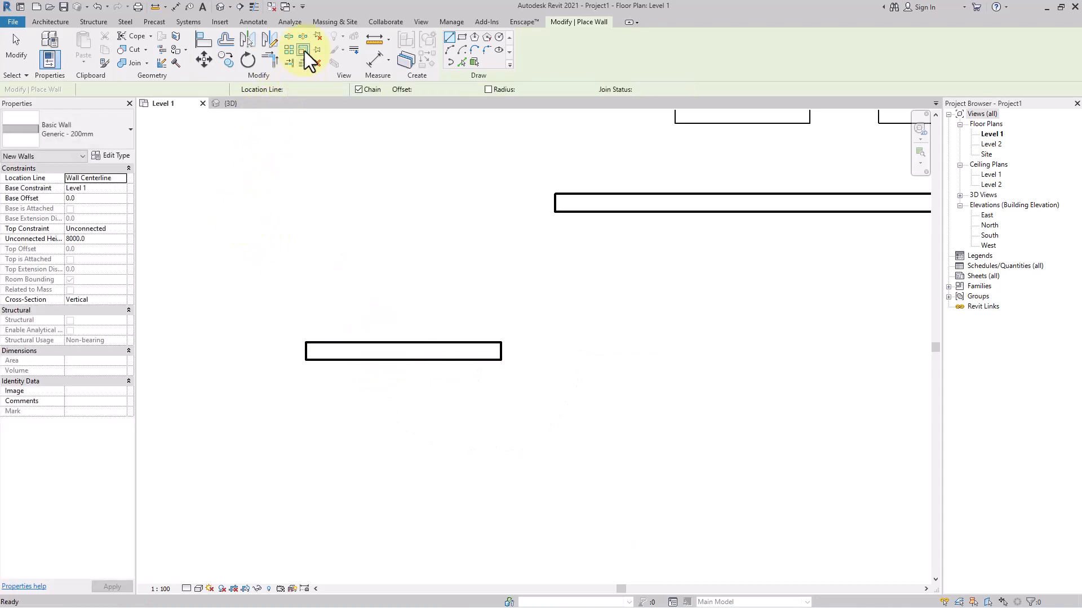
{"action": "left_click", "coordinate": [410, 354]}
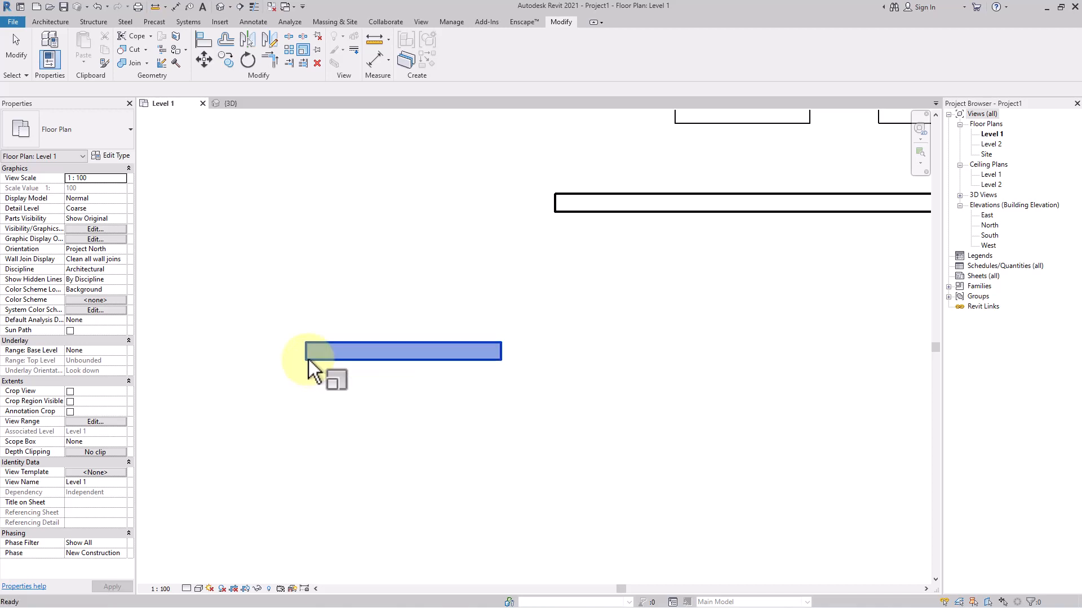
{"action": "key", "text": "Return"}
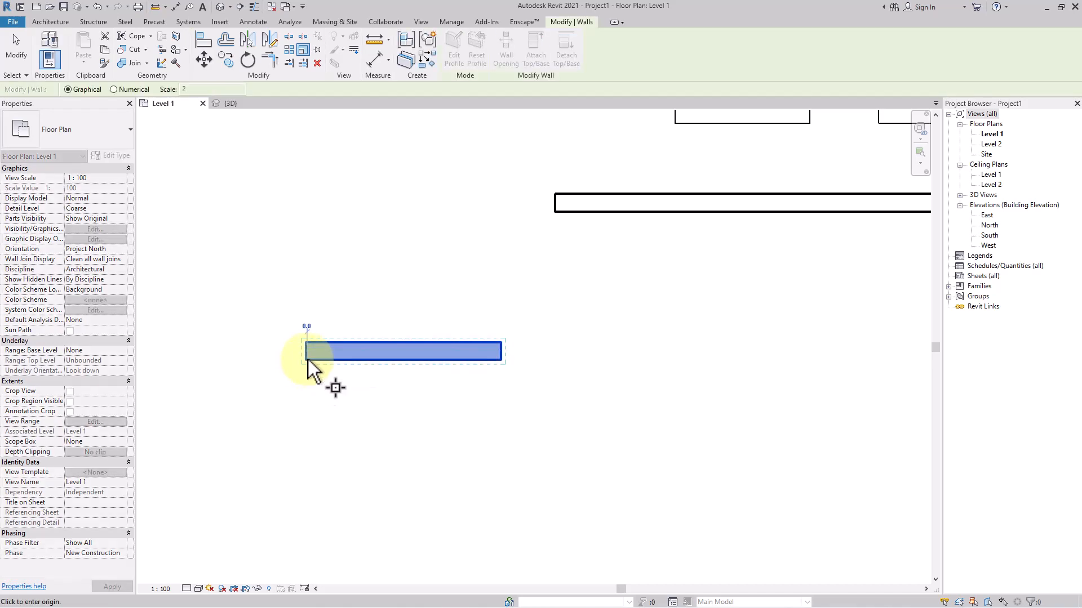
{"action": "left_click", "coordinate": [309, 359]}
{"action": "left_click", "coordinate": [501, 358]}
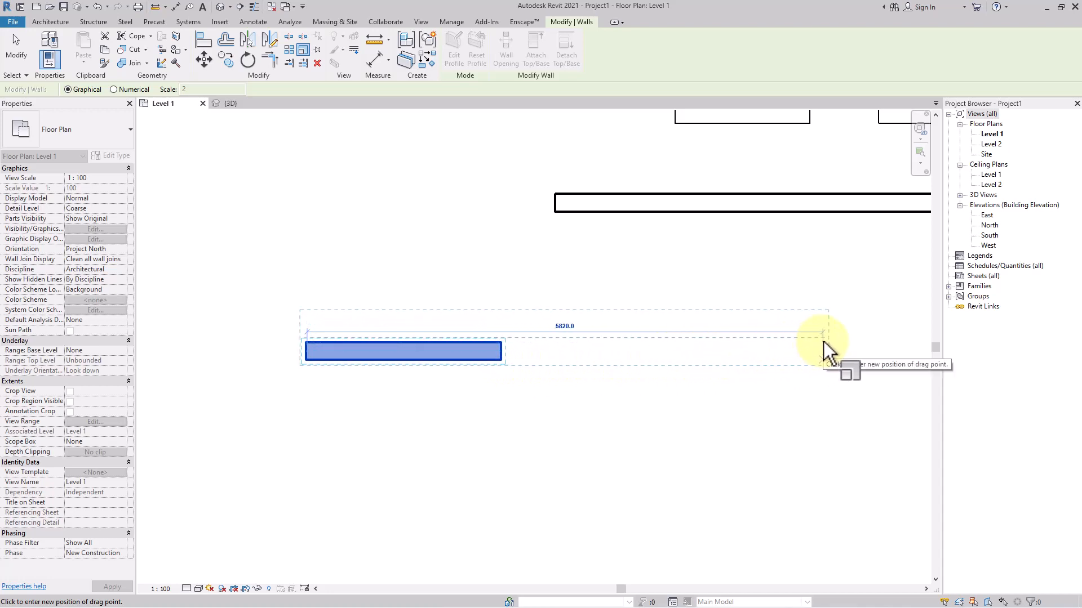
{"action": "left_click", "coordinate": [824, 342]}
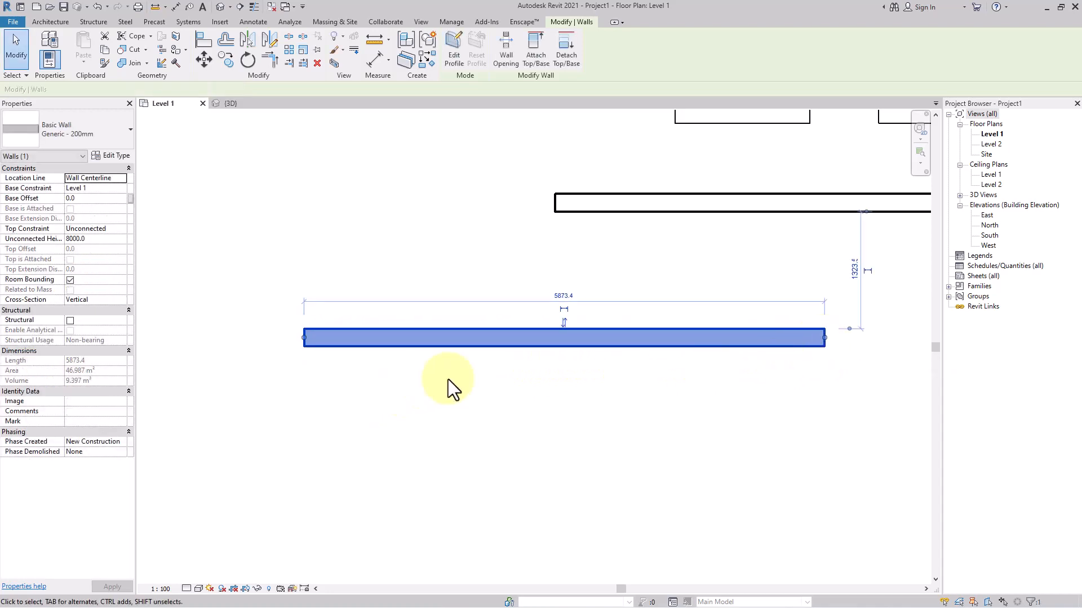
{"action": "scroll", "coordinate": [450, 381], "scroll_direction": "down", "scroll_amount": 1}
{"action": "middle_click_drag", "start_coordinate": [486, 387], "coordinate": [454, 321]}
{"action": "left_click", "coordinate": [403, 383]}
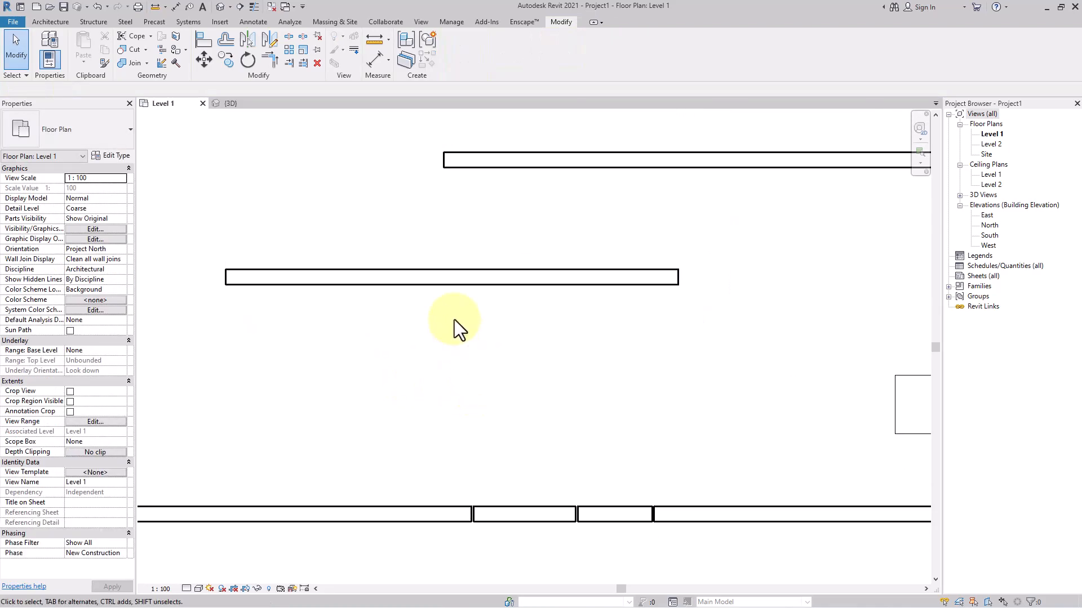
Draw another short horizontal Generic - 200mm wall between the scaled wall and the gapped wall.
{"action": "left_click", "coordinate": [51, 21]}
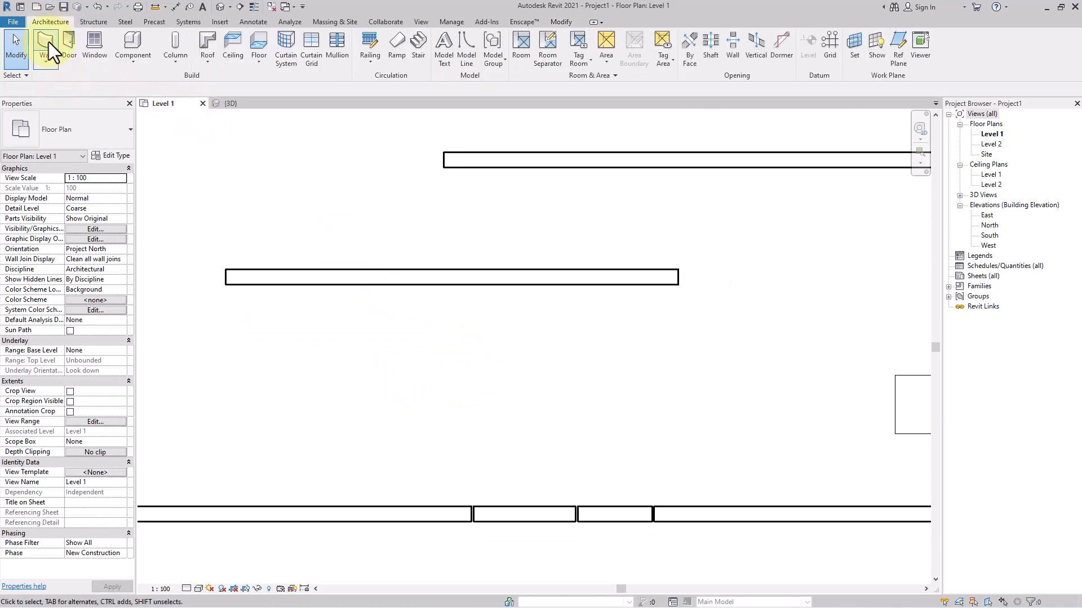
{"action": "left_click", "coordinate": [46, 43]}
{"action": "left_click", "coordinate": [422, 386]}
{"action": "left_click", "coordinate": [637, 386]}
{"action": "key", "text": "Escape"}
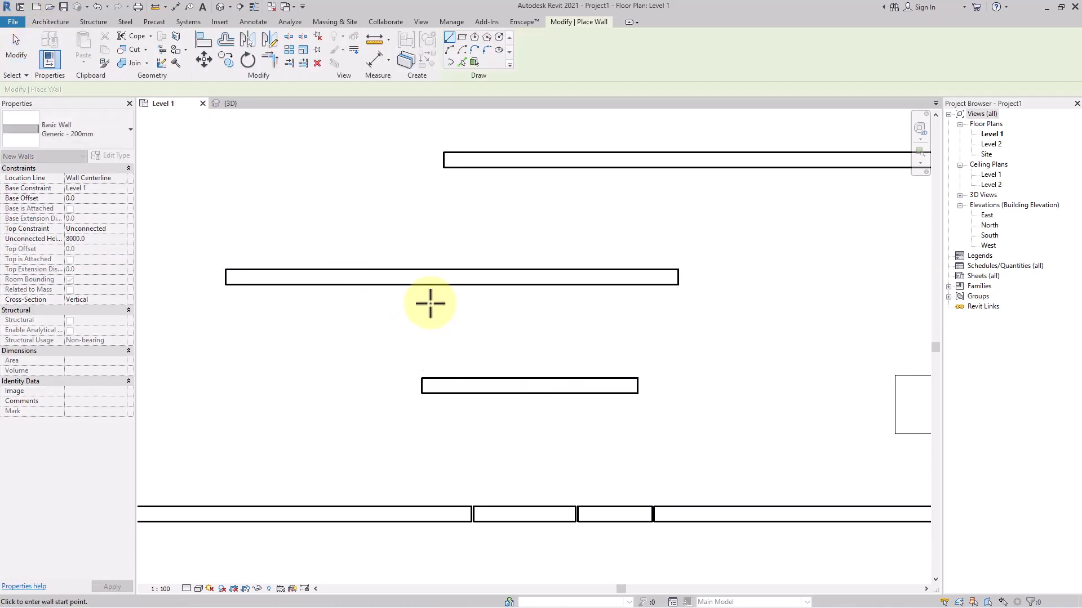
{"action": "key", "text": "Escape"}
Scale the new short wall numerically by a factor of 5, using its midpoint as the origin.
{"action": "left_click", "coordinate": [560, 22]}
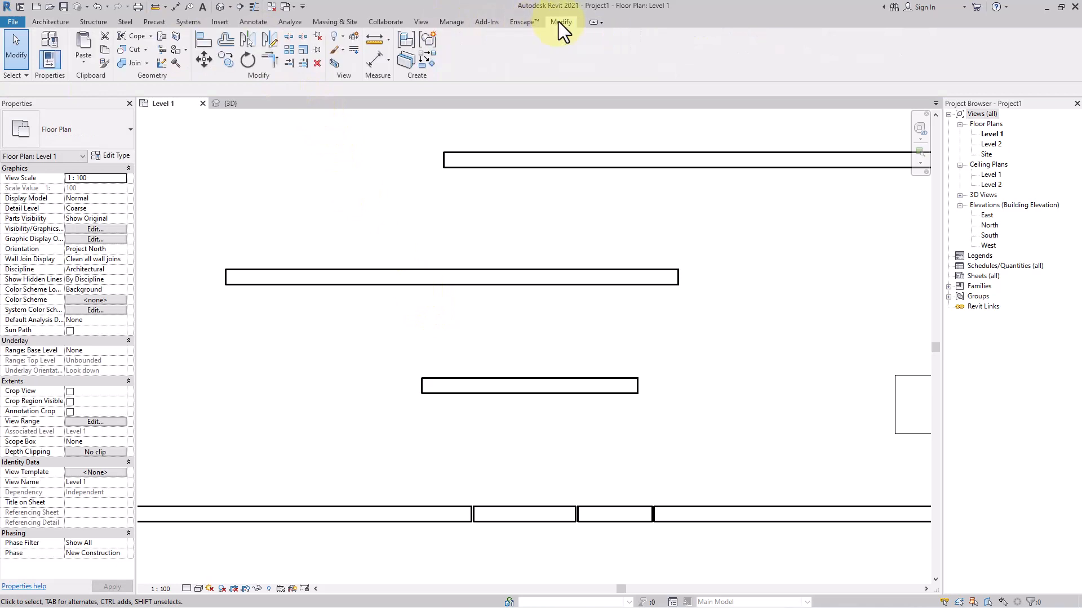
{"action": "left_click", "coordinate": [302, 51]}
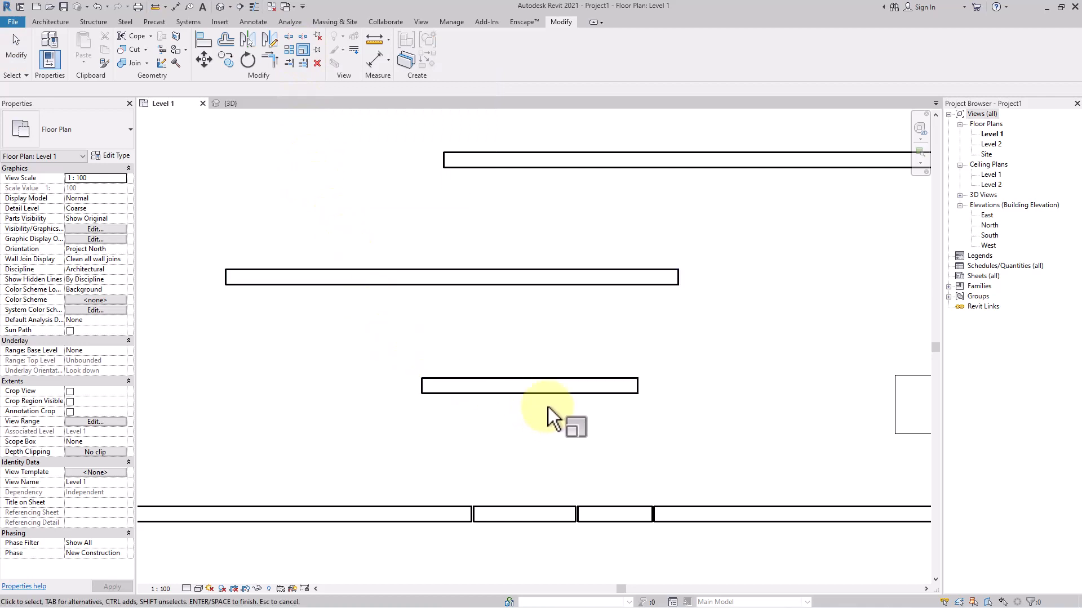
{"action": "left_click", "coordinate": [545, 391]}
{"action": "key", "text": "Return"}
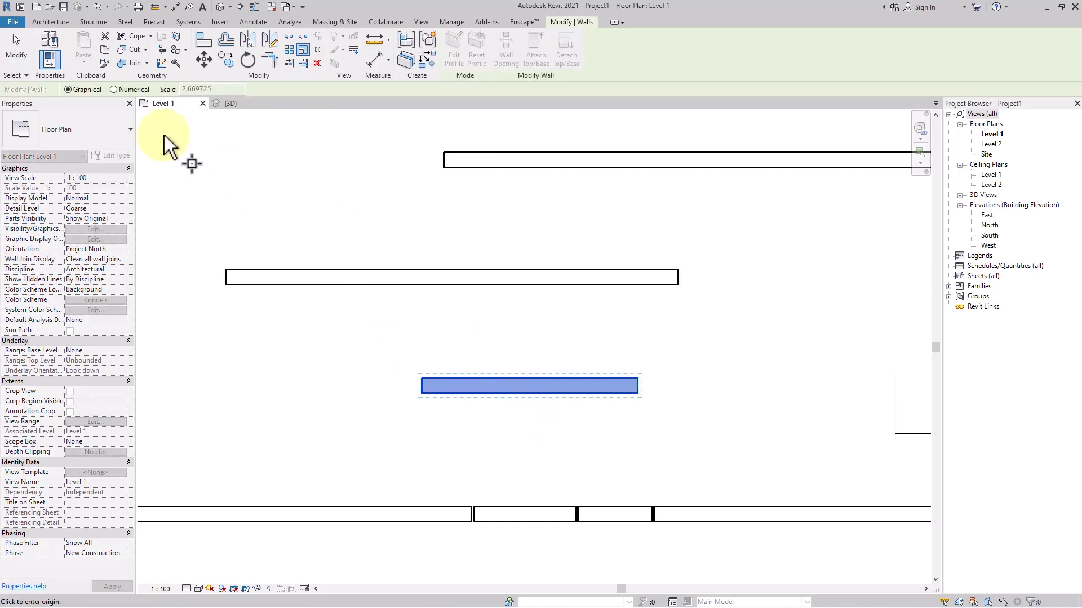
{"action": "left_click", "coordinate": [114, 90]}
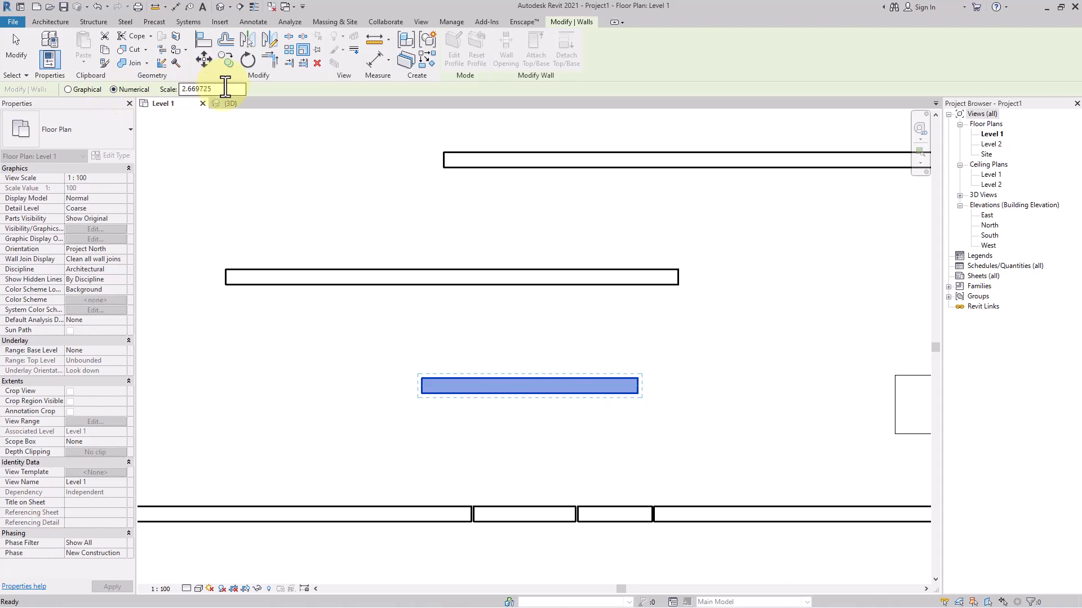
{"action": "left_click_drag", "start_coordinate": [209, 89], "coordinate": [175, 90]}
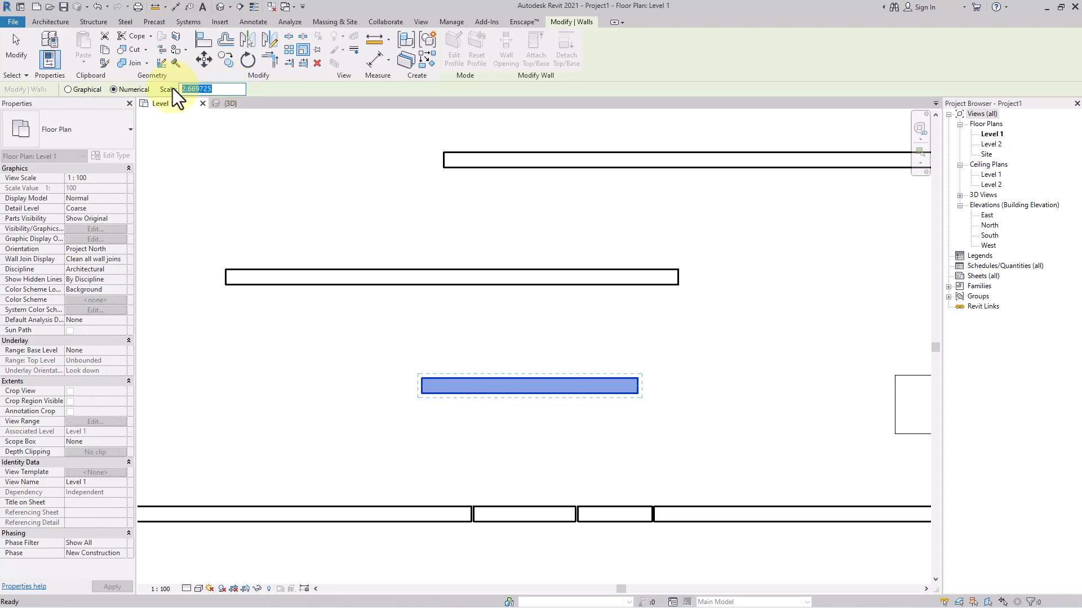
{"action": "type", "text": "5"}
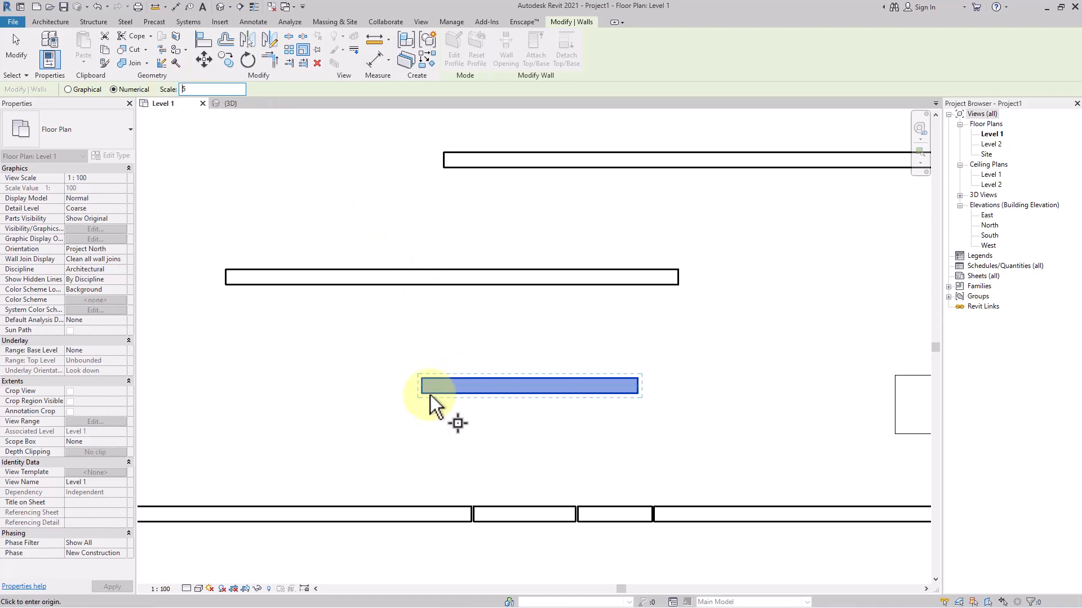
{"action": "left_click", "coordinate": [529, 384]}
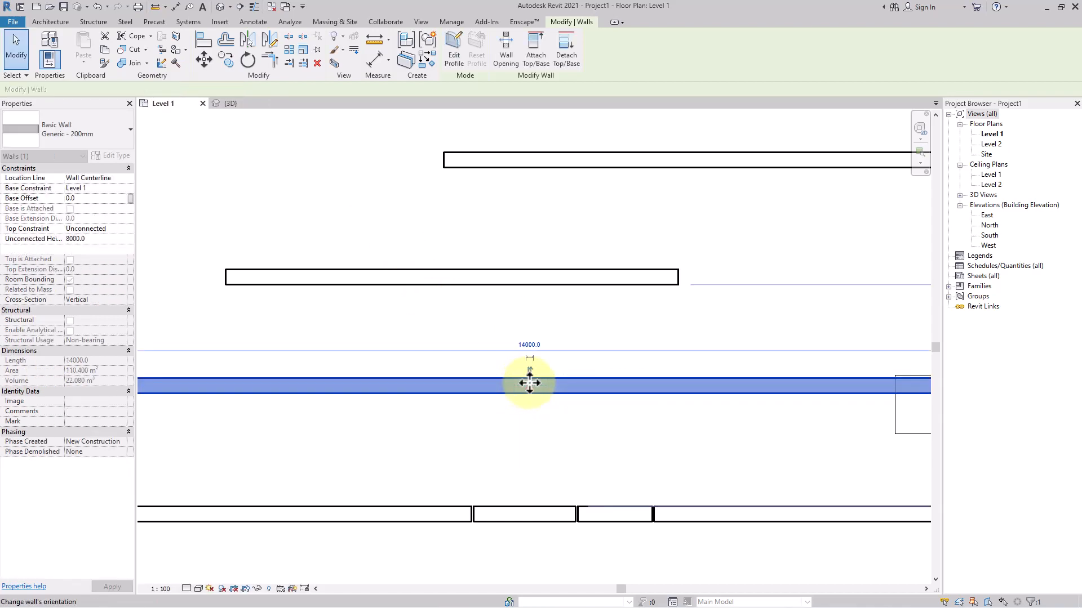
{"action": "scroll", "coordinate": [593, 404], "scroll_direction": "down", "scroll_amount": 3}
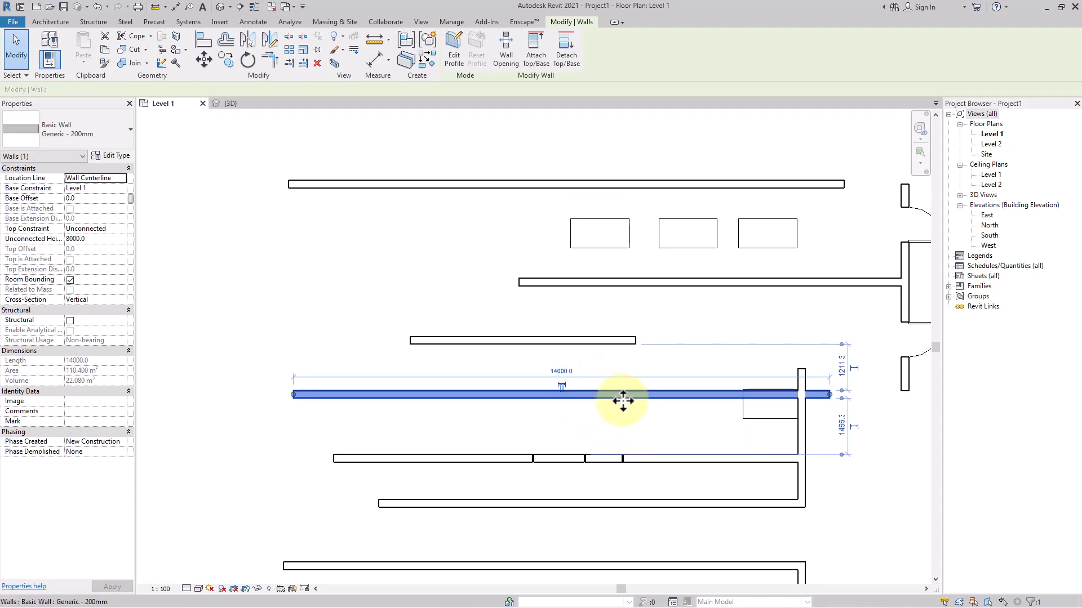
{"action": "left_click", "coordinate": [588, 407]}
Select the graphically scaled horizontal wall just above the wall enlarged by a factor of 5.
{"action": "scroll", "coordinate": [588, 407], "scroll_direction": "up", "scroll_amount": 1}
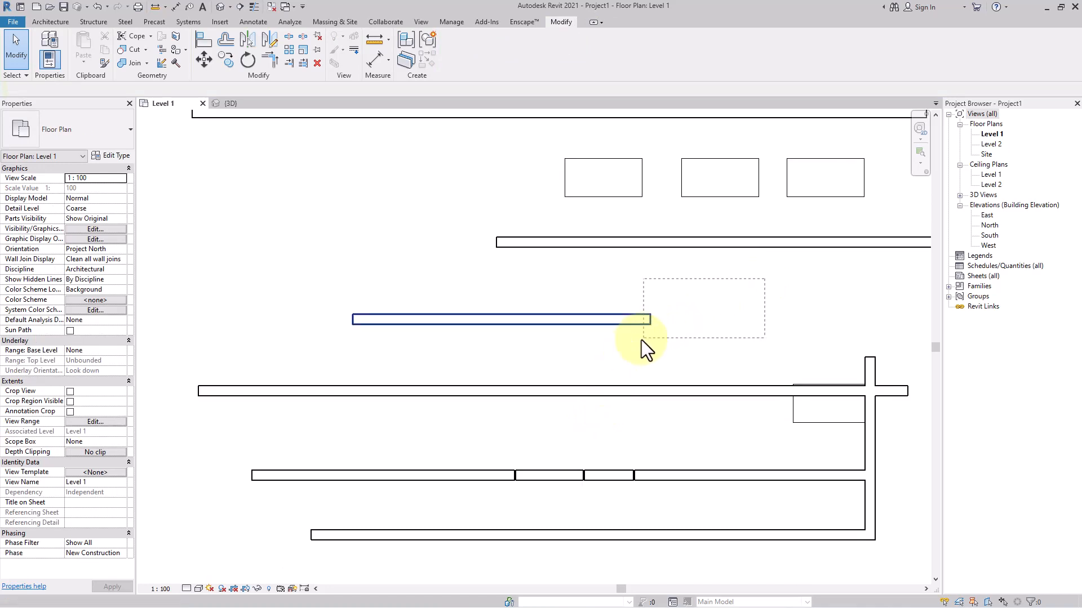
{"action": "left_click", "coordinate": [611, 320]}
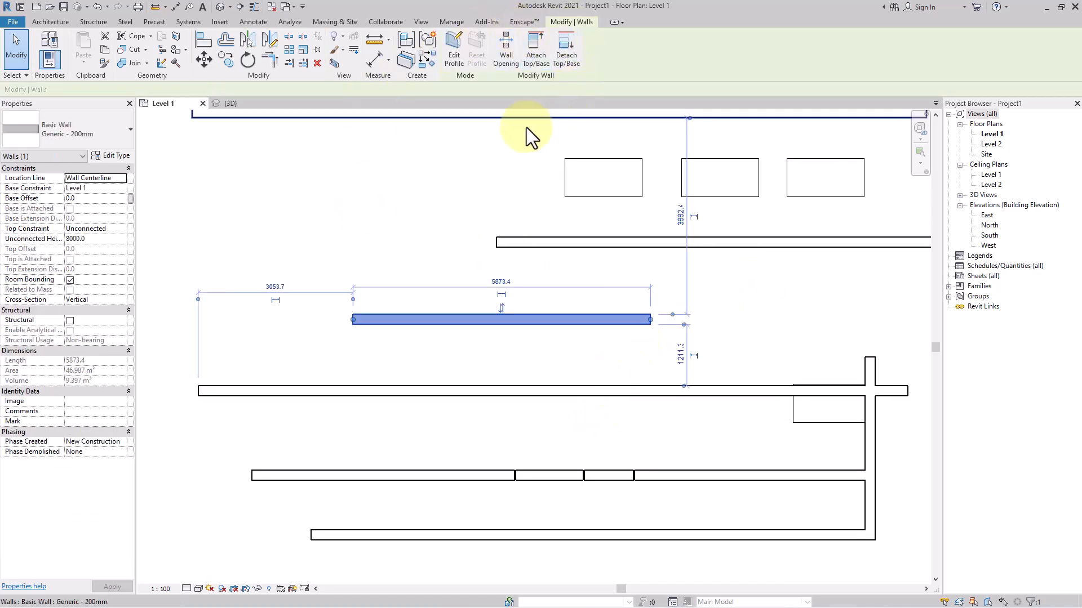